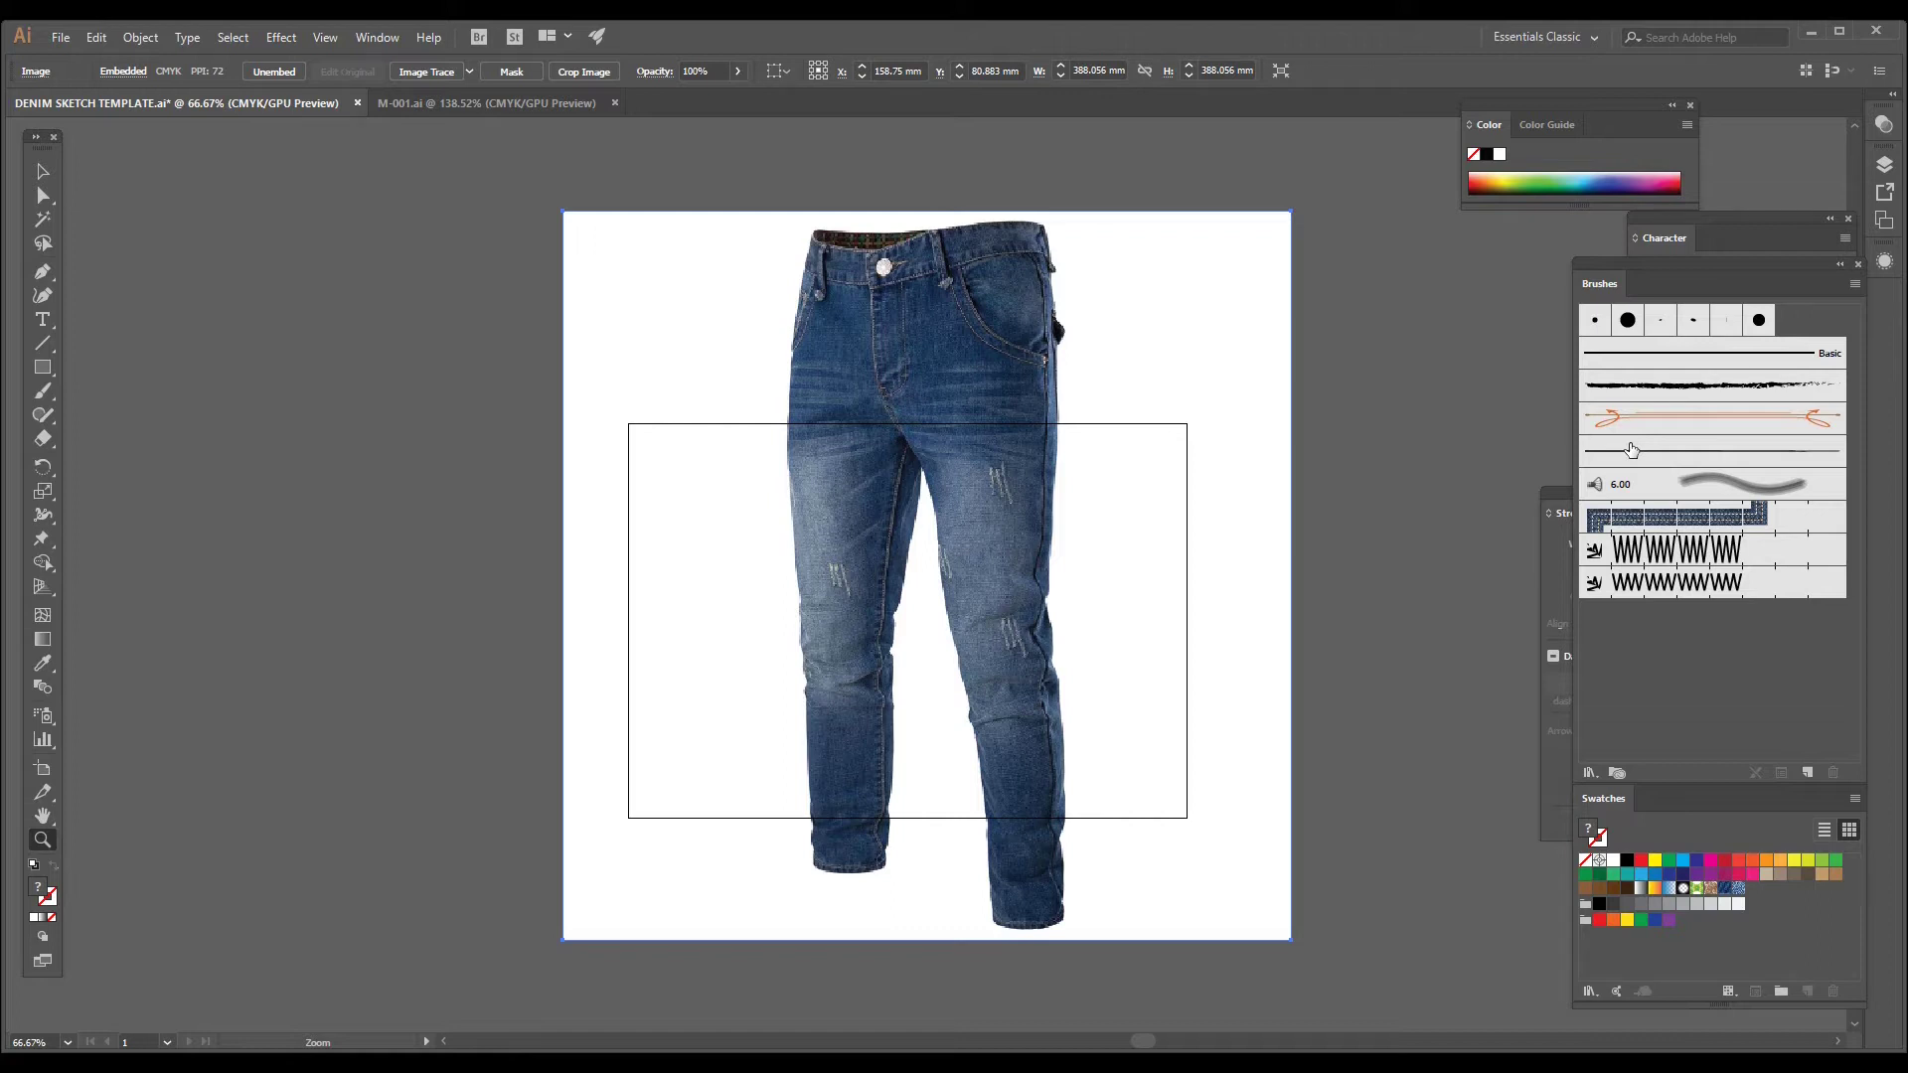
Step: Zoom in around the jeans photo and return to the Selection tool
{"action": "left_click", "coordinate": [966, 604]}
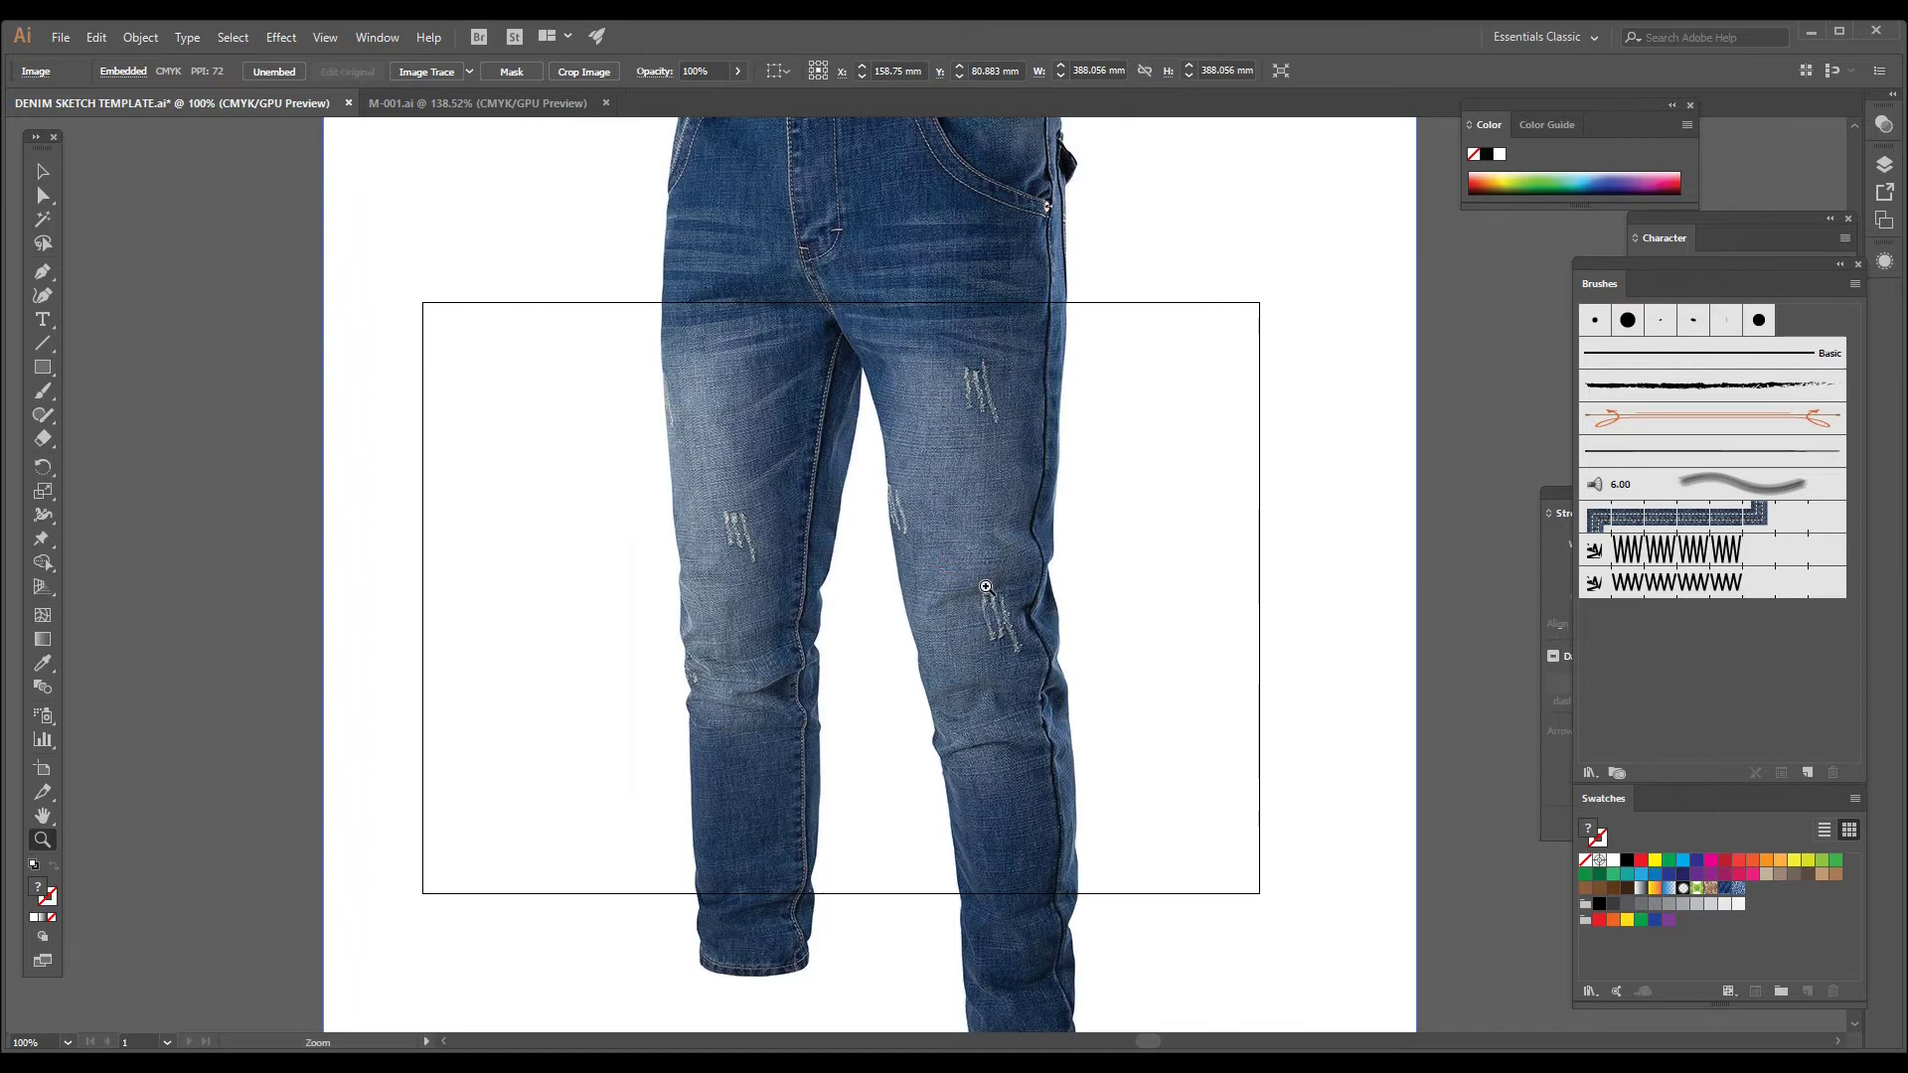
{"action": "left_click", "coordinate": [949, 578]}
{"action": "scroll", "coordinate": [947, 577], "scroll_direction": "up", "scroll_amount": 2}
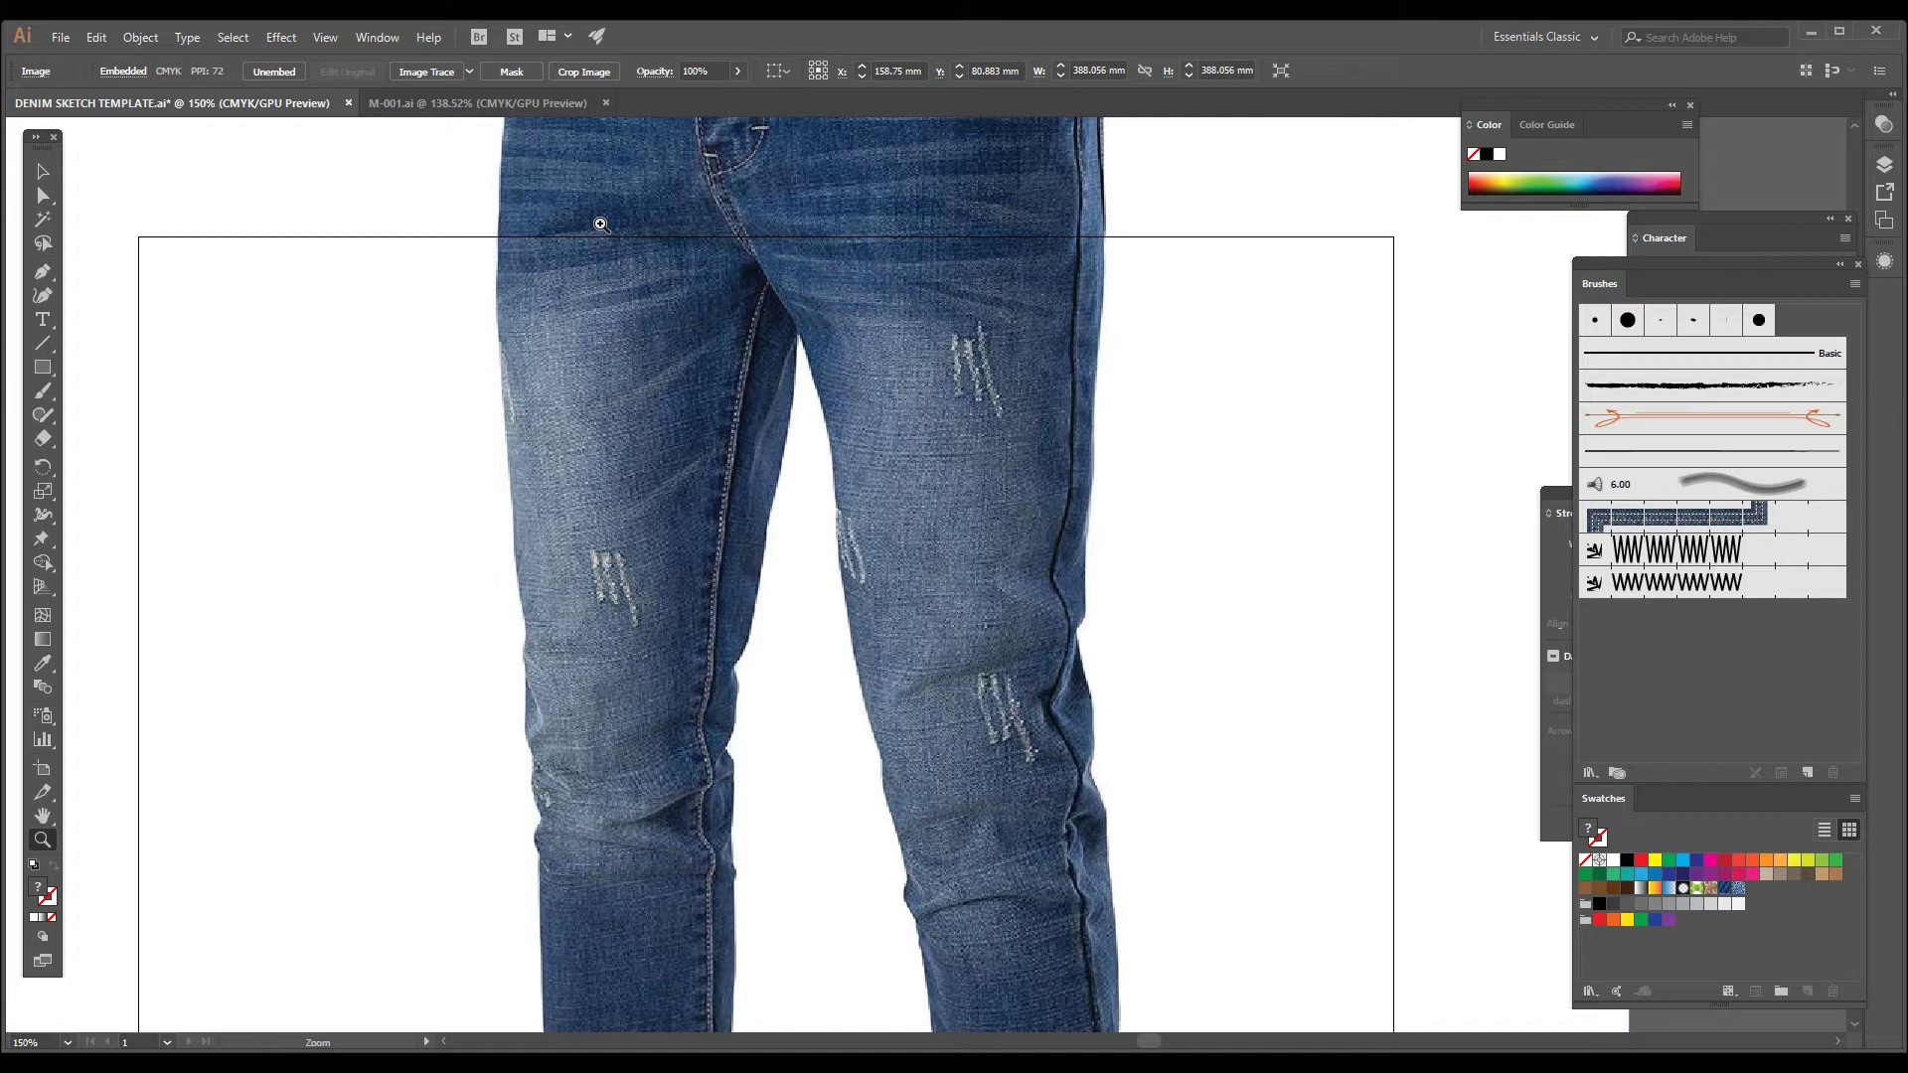
{"action": "left_click", "coordinate": [43, 172]}
Step: Delete the jeans photo and shift the front and back pant sketches left beside each other
{"action": "key", "text": "Delete"}
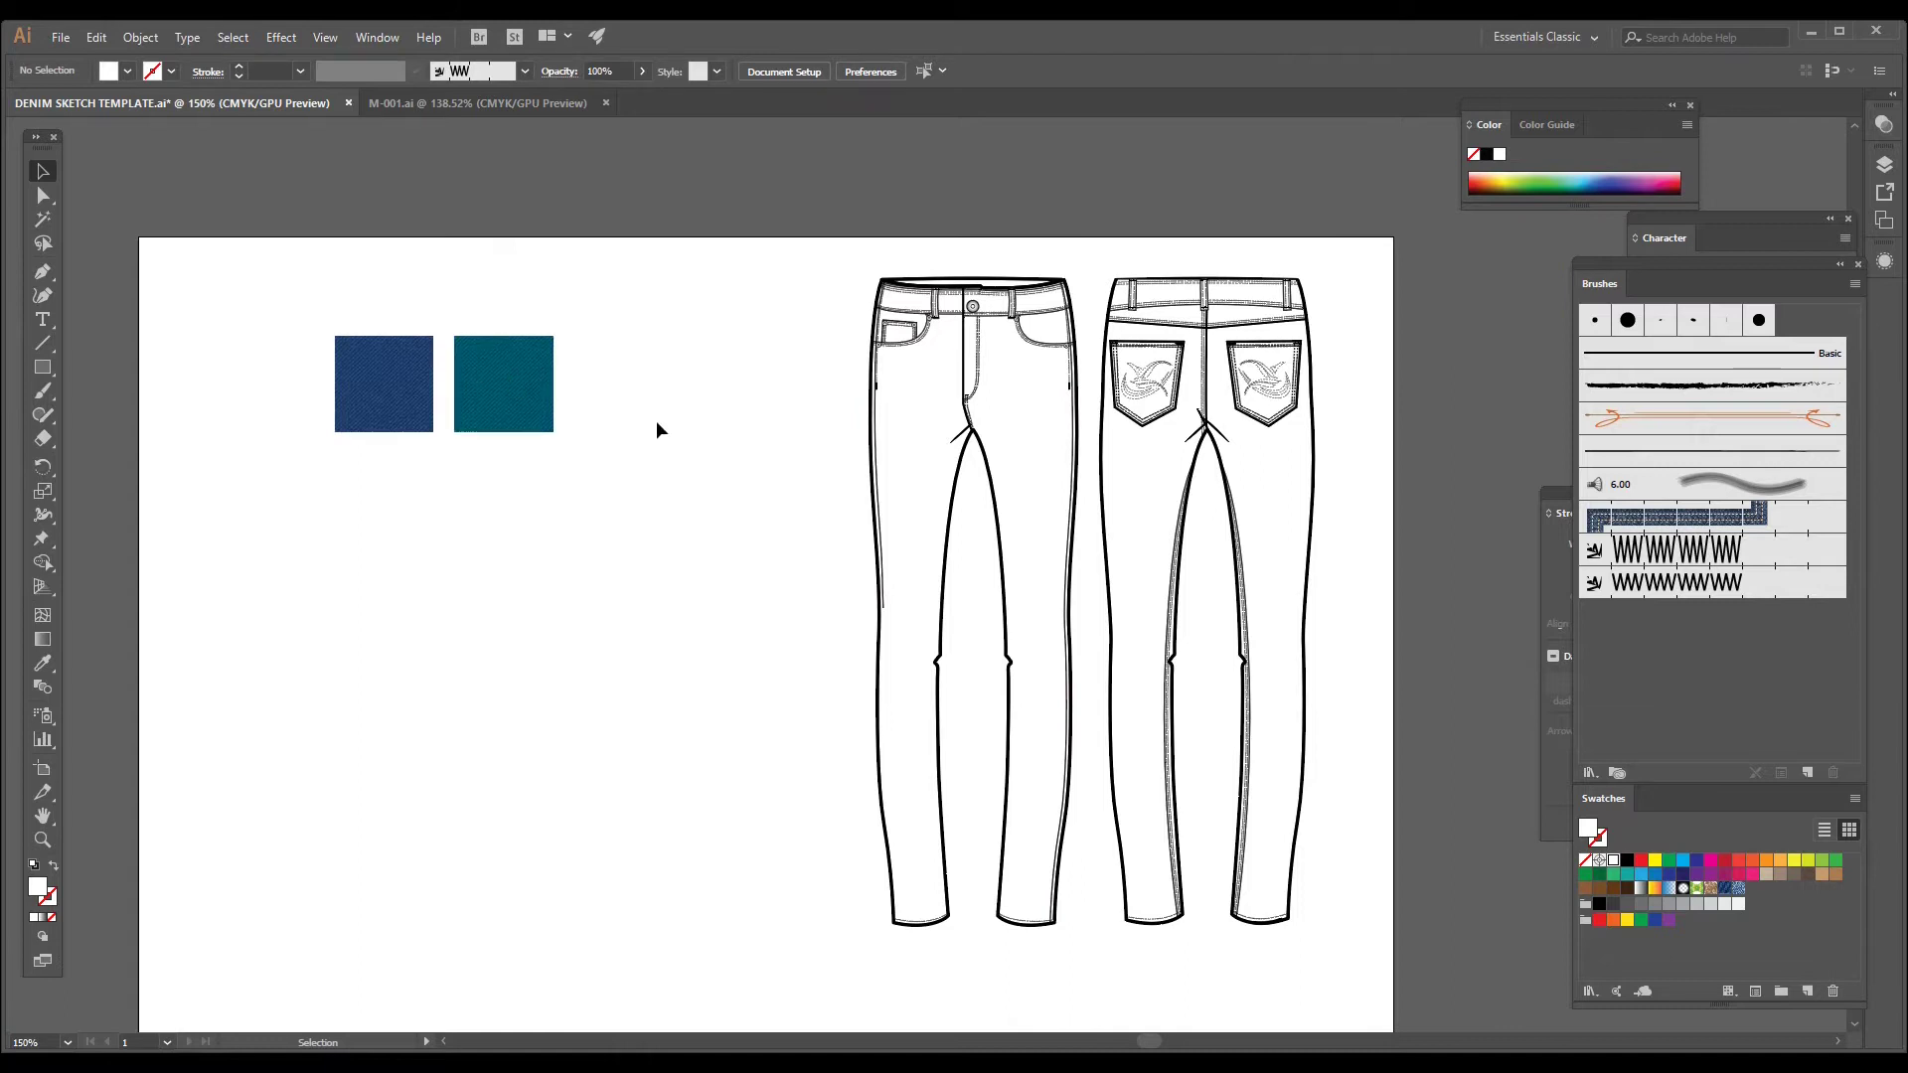
{"action": "left_click_drag", "start_coordinate": [1036, 549], "coordinate": [881, 576]}
{"action": "left_click", "coordinate": [880, 576]}
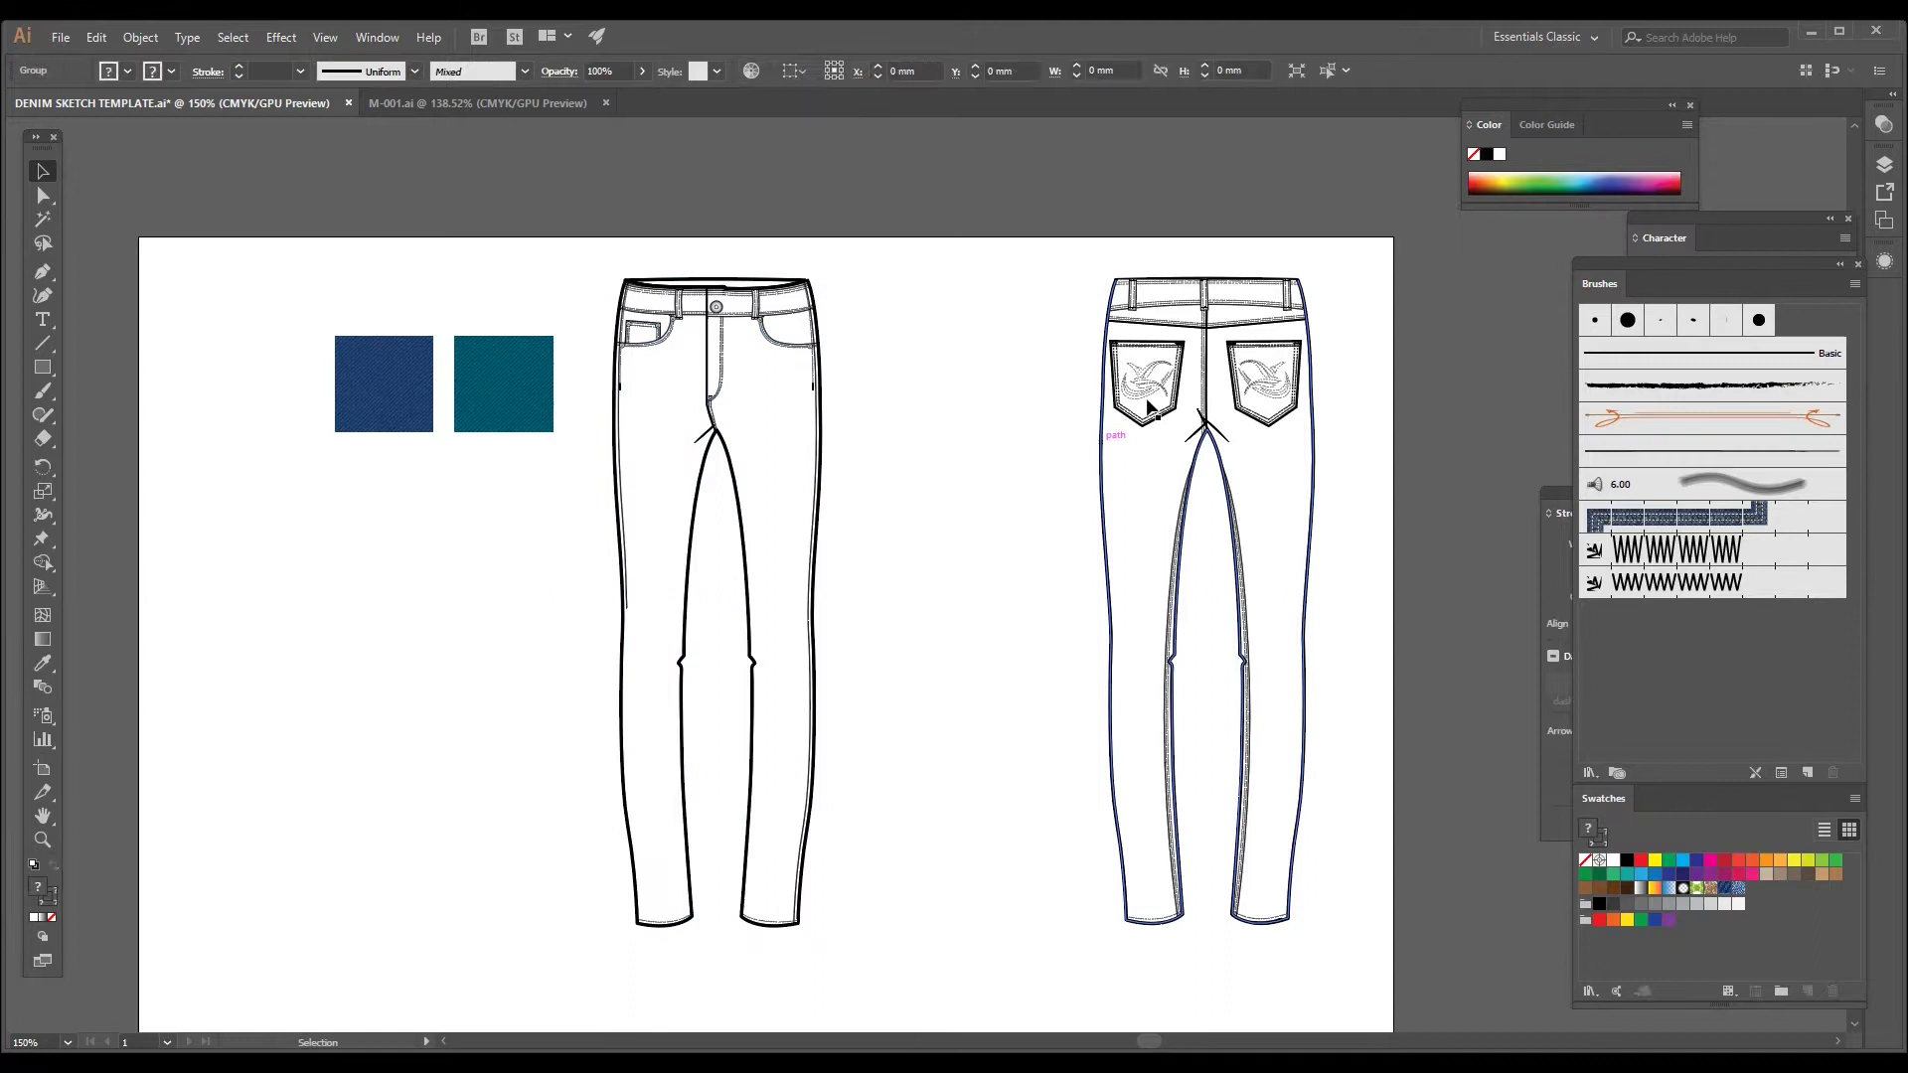
{"action": "left_click_drag", "start_coordinate": [1170, 414], "coordinate": [903, 407]}
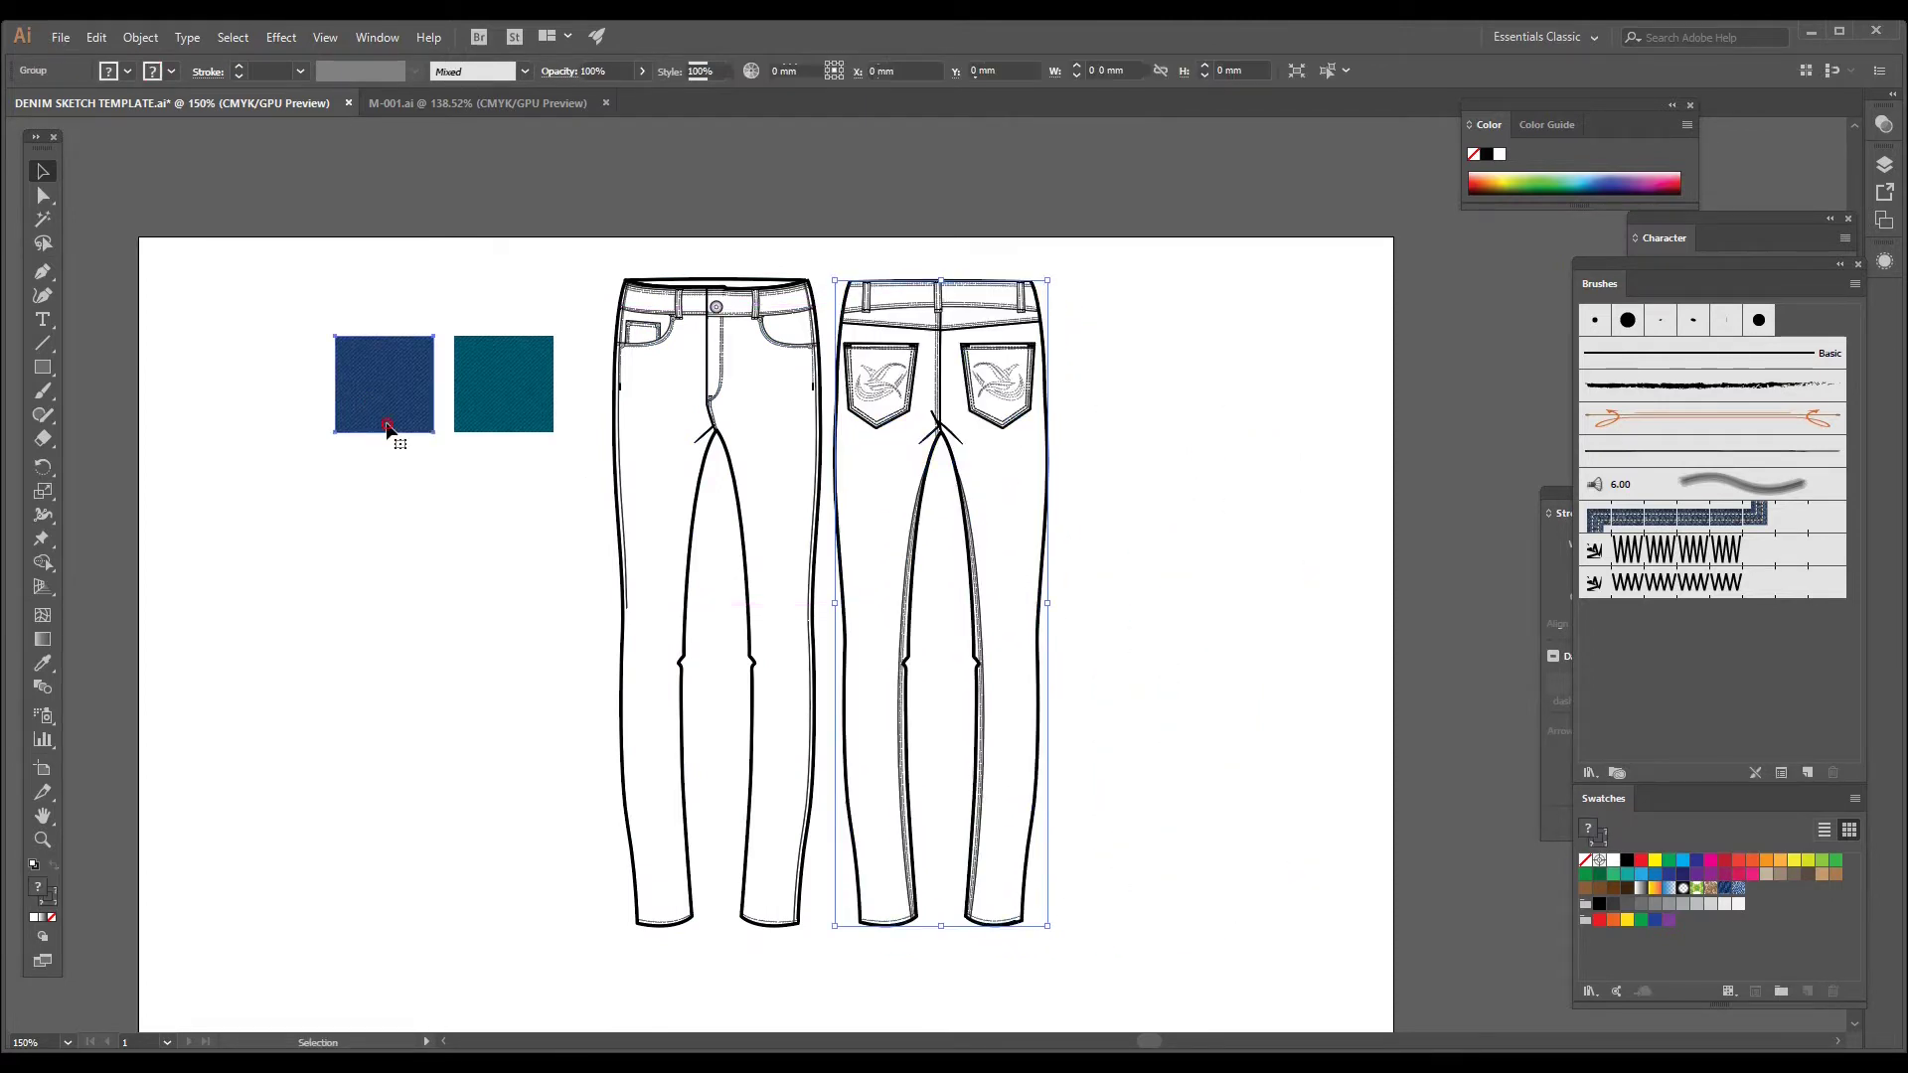
{"action": "left_click", "coordinate": [387, 427]}
{"action": "left_click", "coordinate": [387, 505]}
Step: Browse the Google Images results for 'denim pant' in Chrome
{"action": "left_click", "coordinate": [433, 1013]}
{"action": "scroll", "coordinate": [360, 318], "scroll_direction": "up", "scroll_amount": 3}
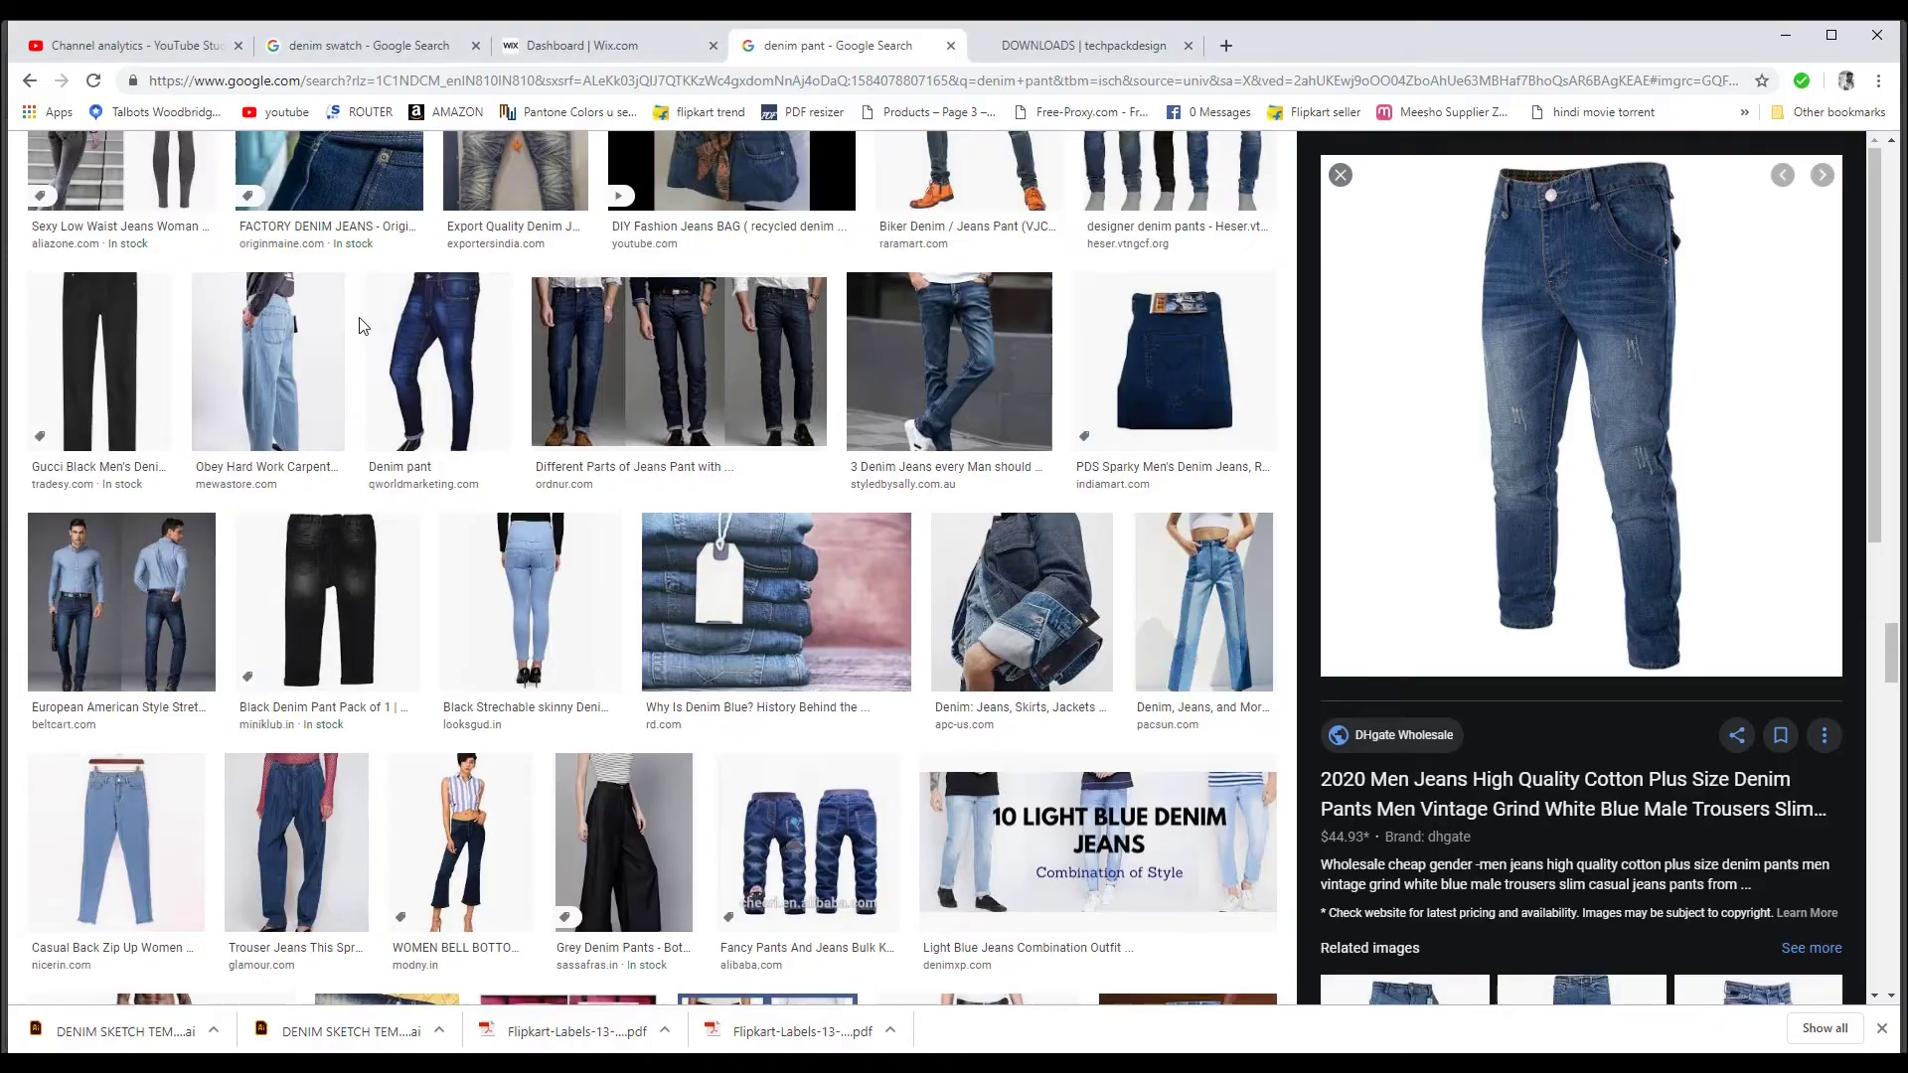
{"action": "scroll", "coordinate": [364, 256], "scroll_direction": "down", "scroll_amount": 15}
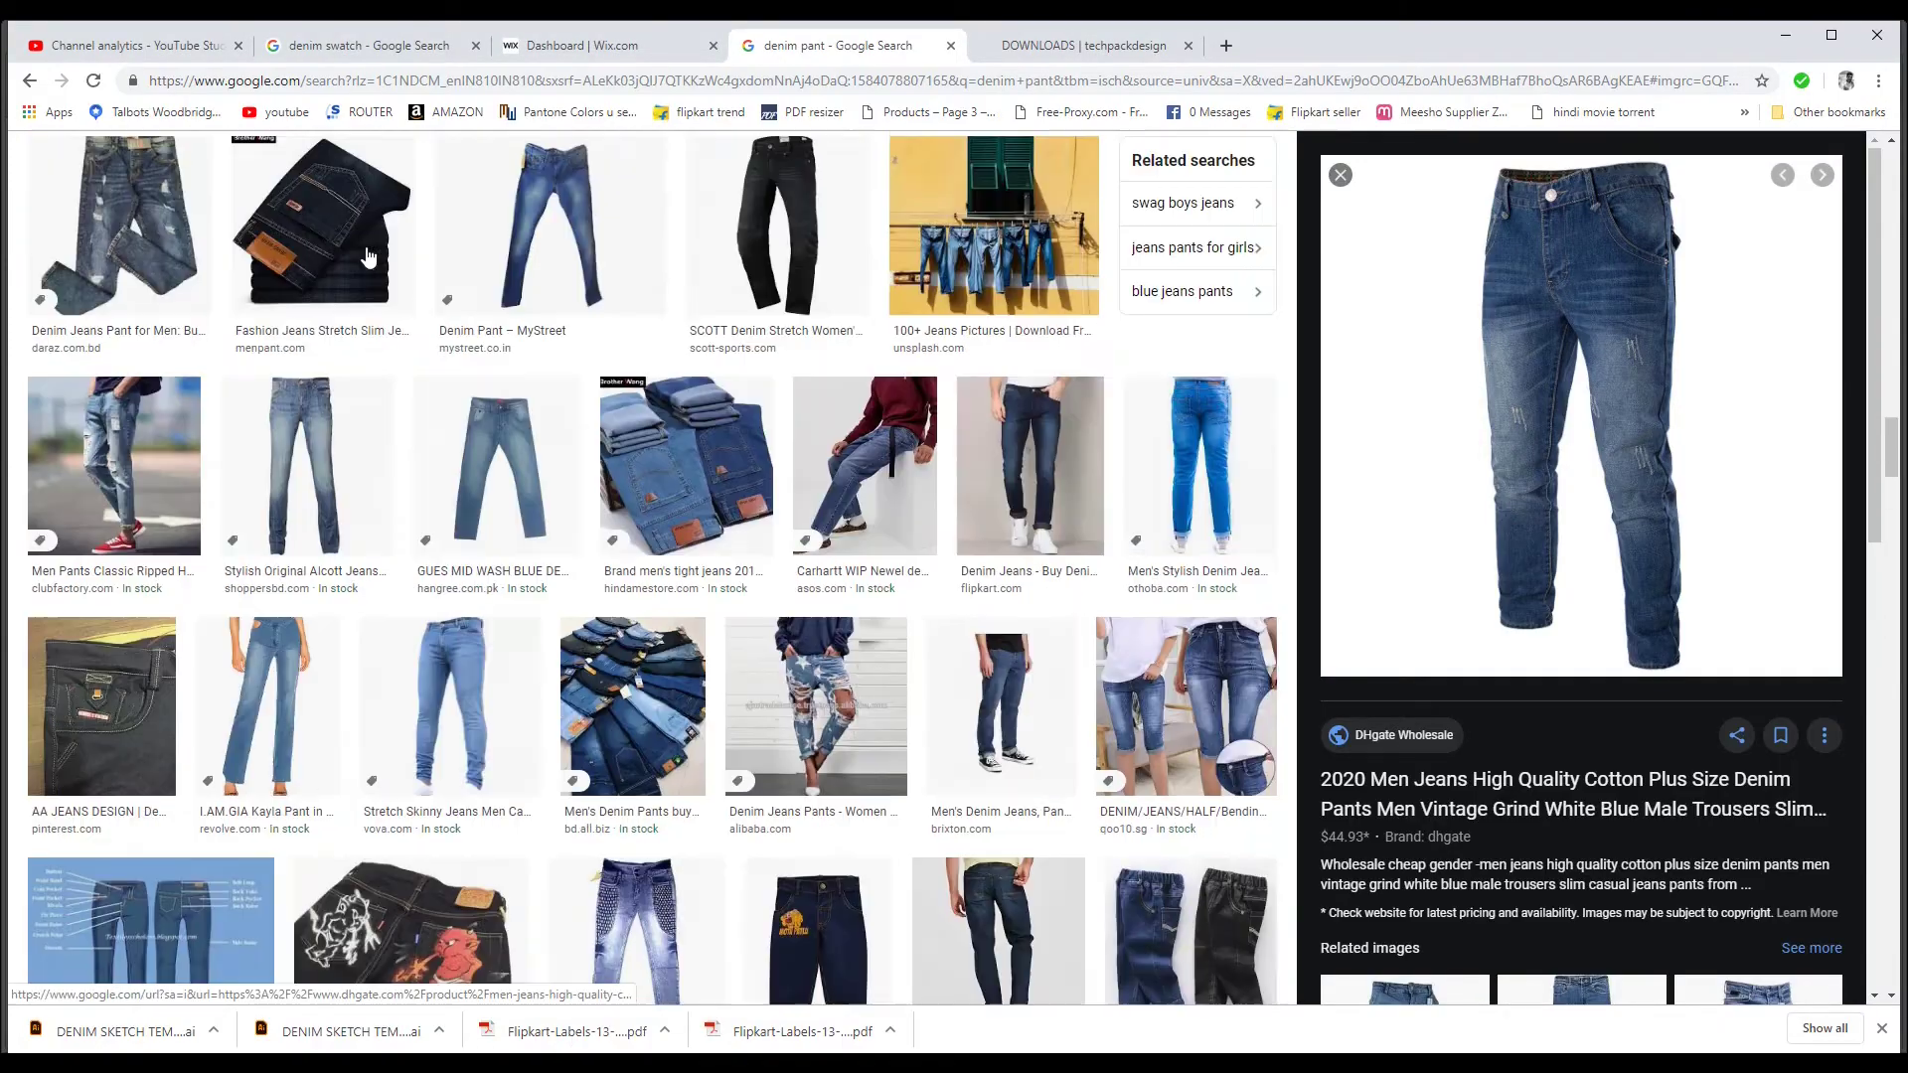
{"action": "scroll", "coordinate": [368, 257], "scroll_direction": "up", "scroll_amount": 15}
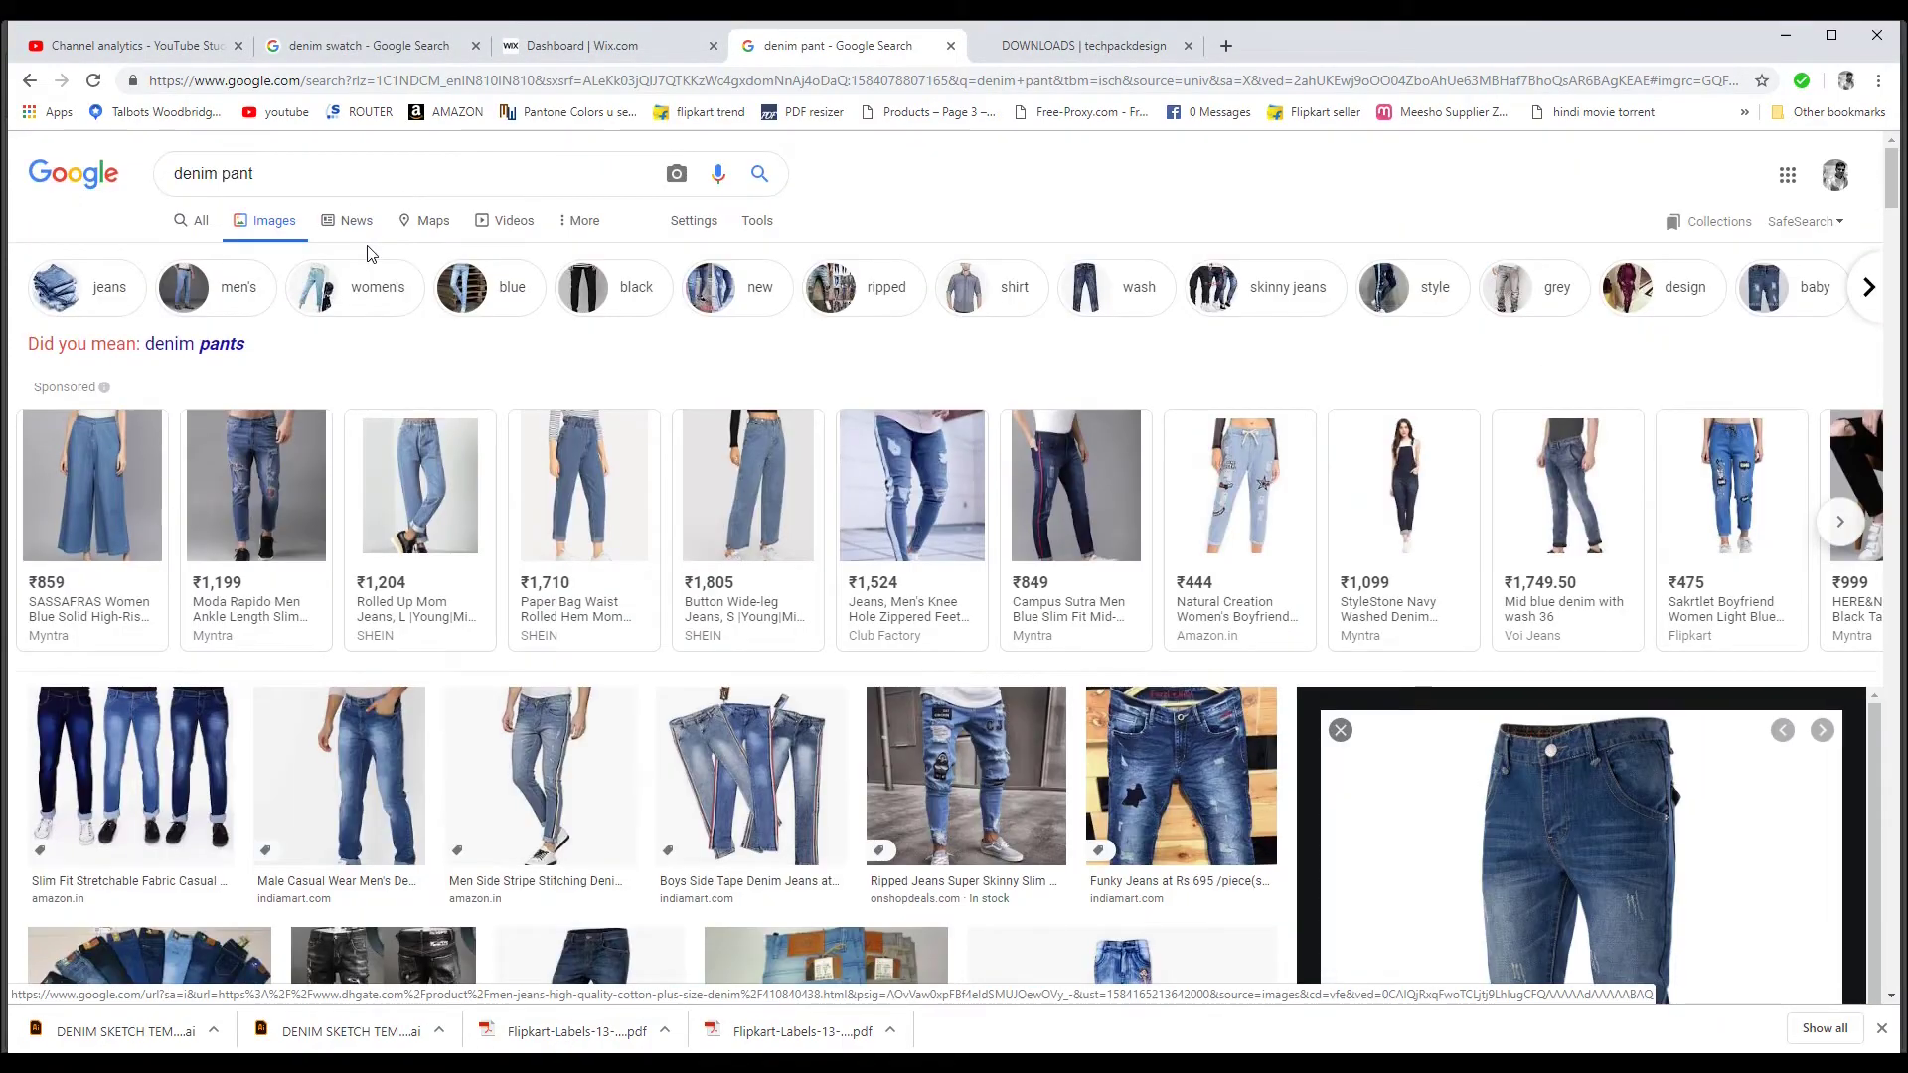
Step: Search Google Images for 'denim swatch' and scroll through the results
{"action": "triple_click", "coordinate": [199, 175]}
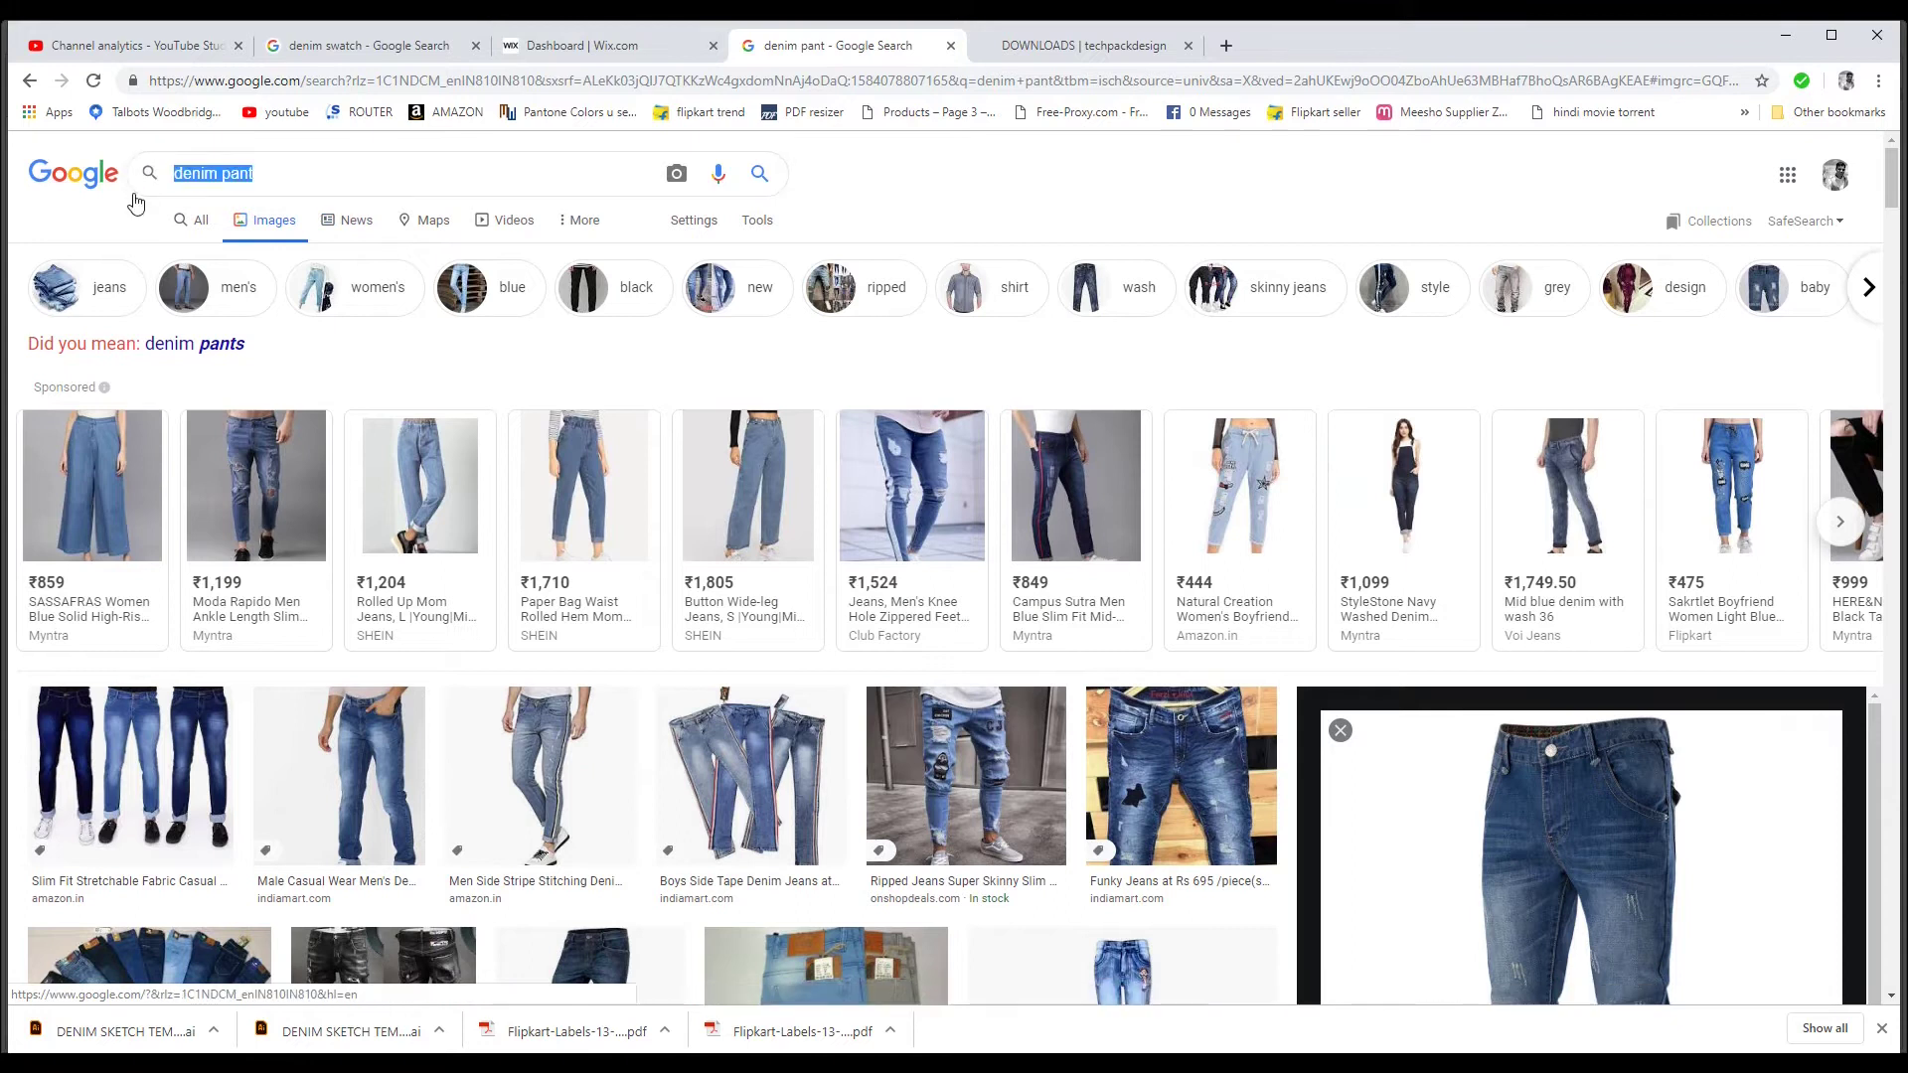
{"action": "type", "text": "denim w"}
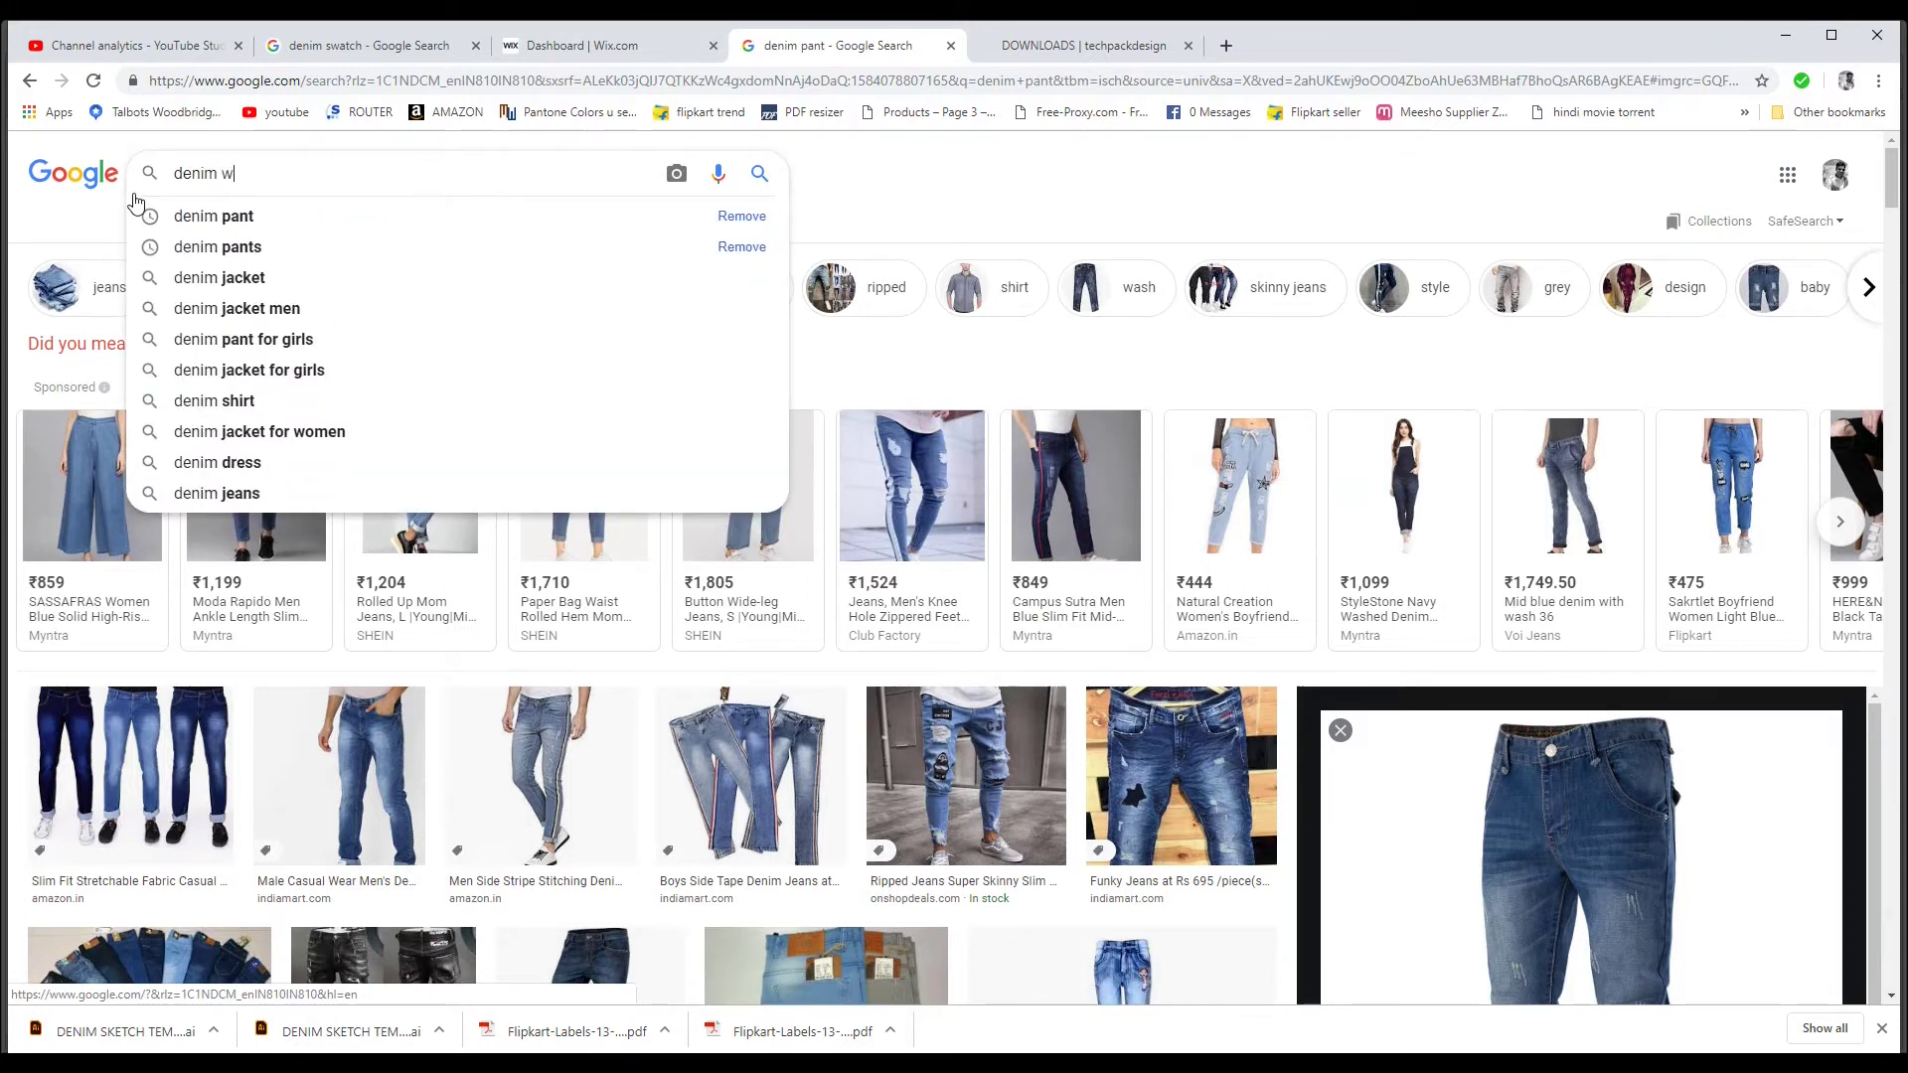
{"action": "type", "text": "atch"}
{"action": "key", "text": "BackSpace"}
{"action": "key", "text": "BackSpace"}
{"action": "key", "text": "BackSpace"}
{"action": "key", "text": "BackSpace"}
{"action": "key", "text": "BackSpace"}
{"action": "type", "text": "swatch"}
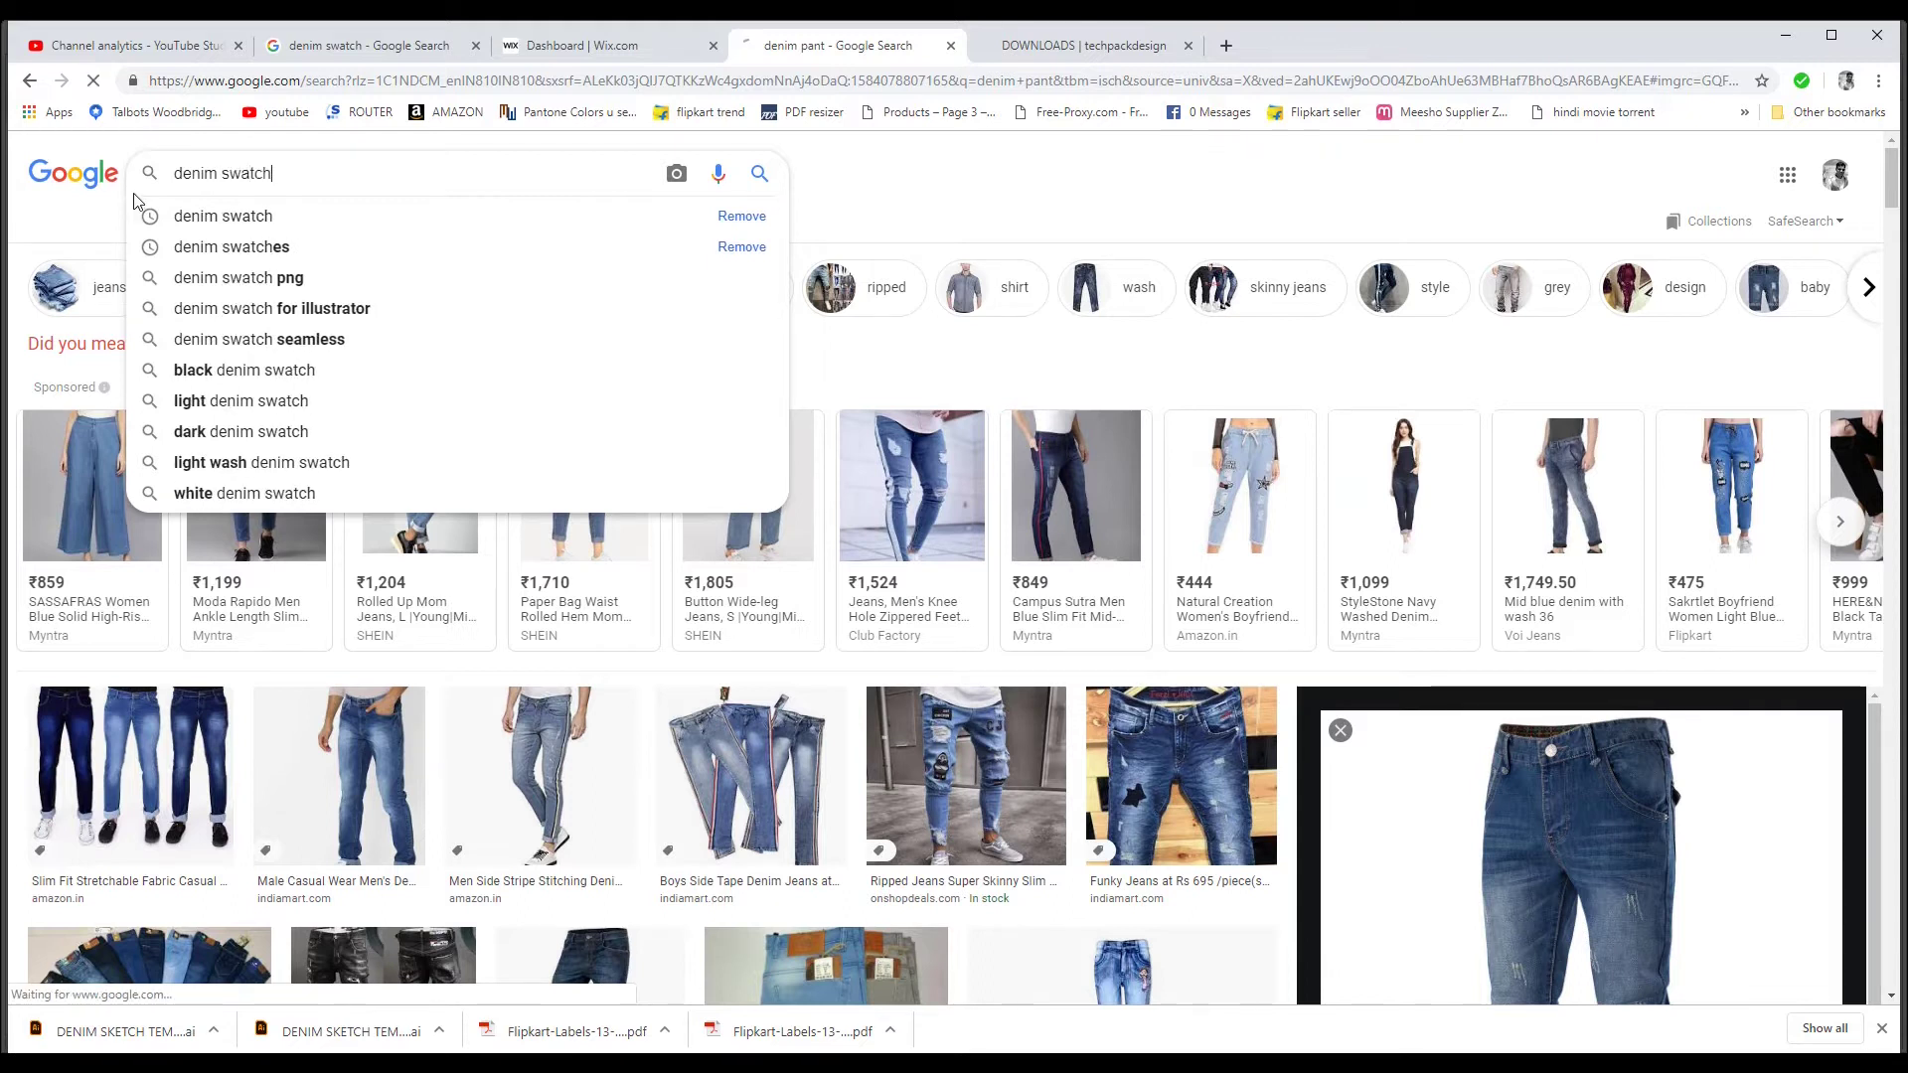
{"action": "key", "text": "Return"}
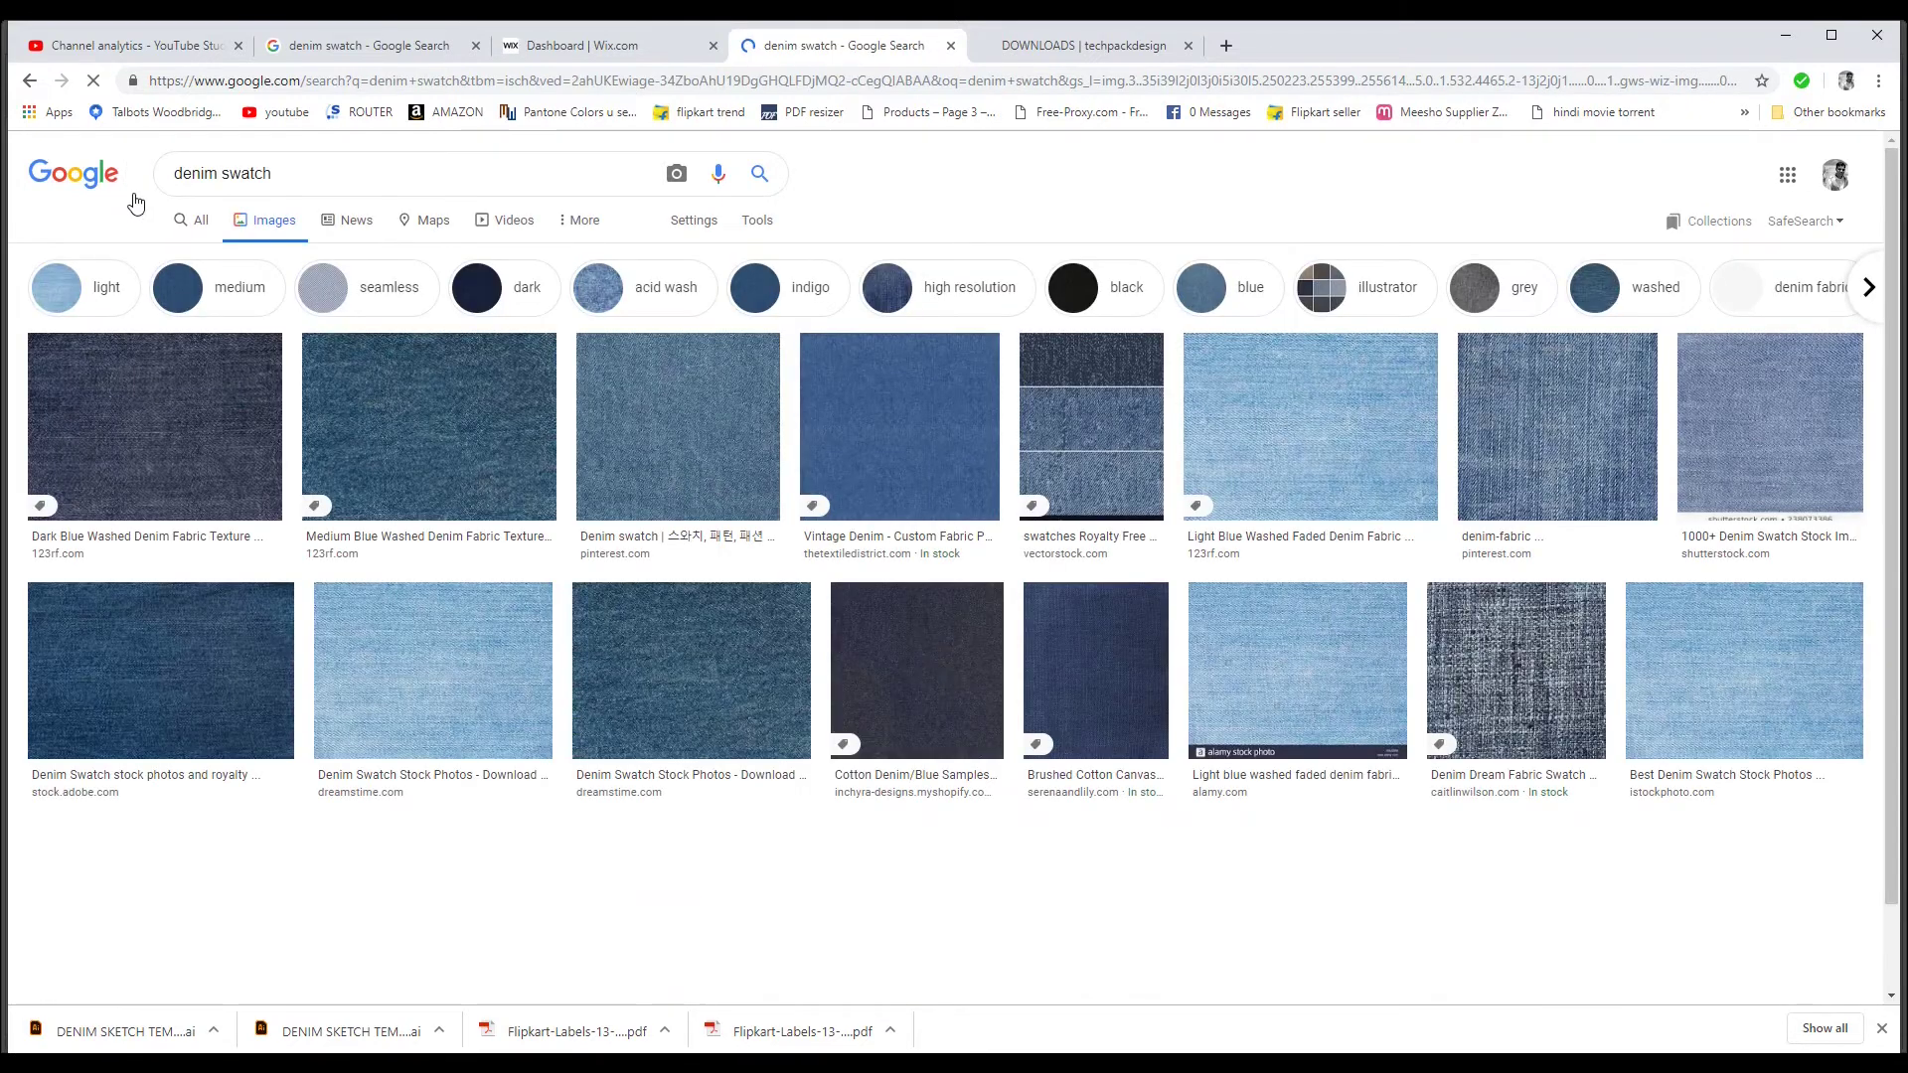
{"action": "scroll", "coordinate": [561, 477], "scroll_direction": "down", "scroll_amount": 6}
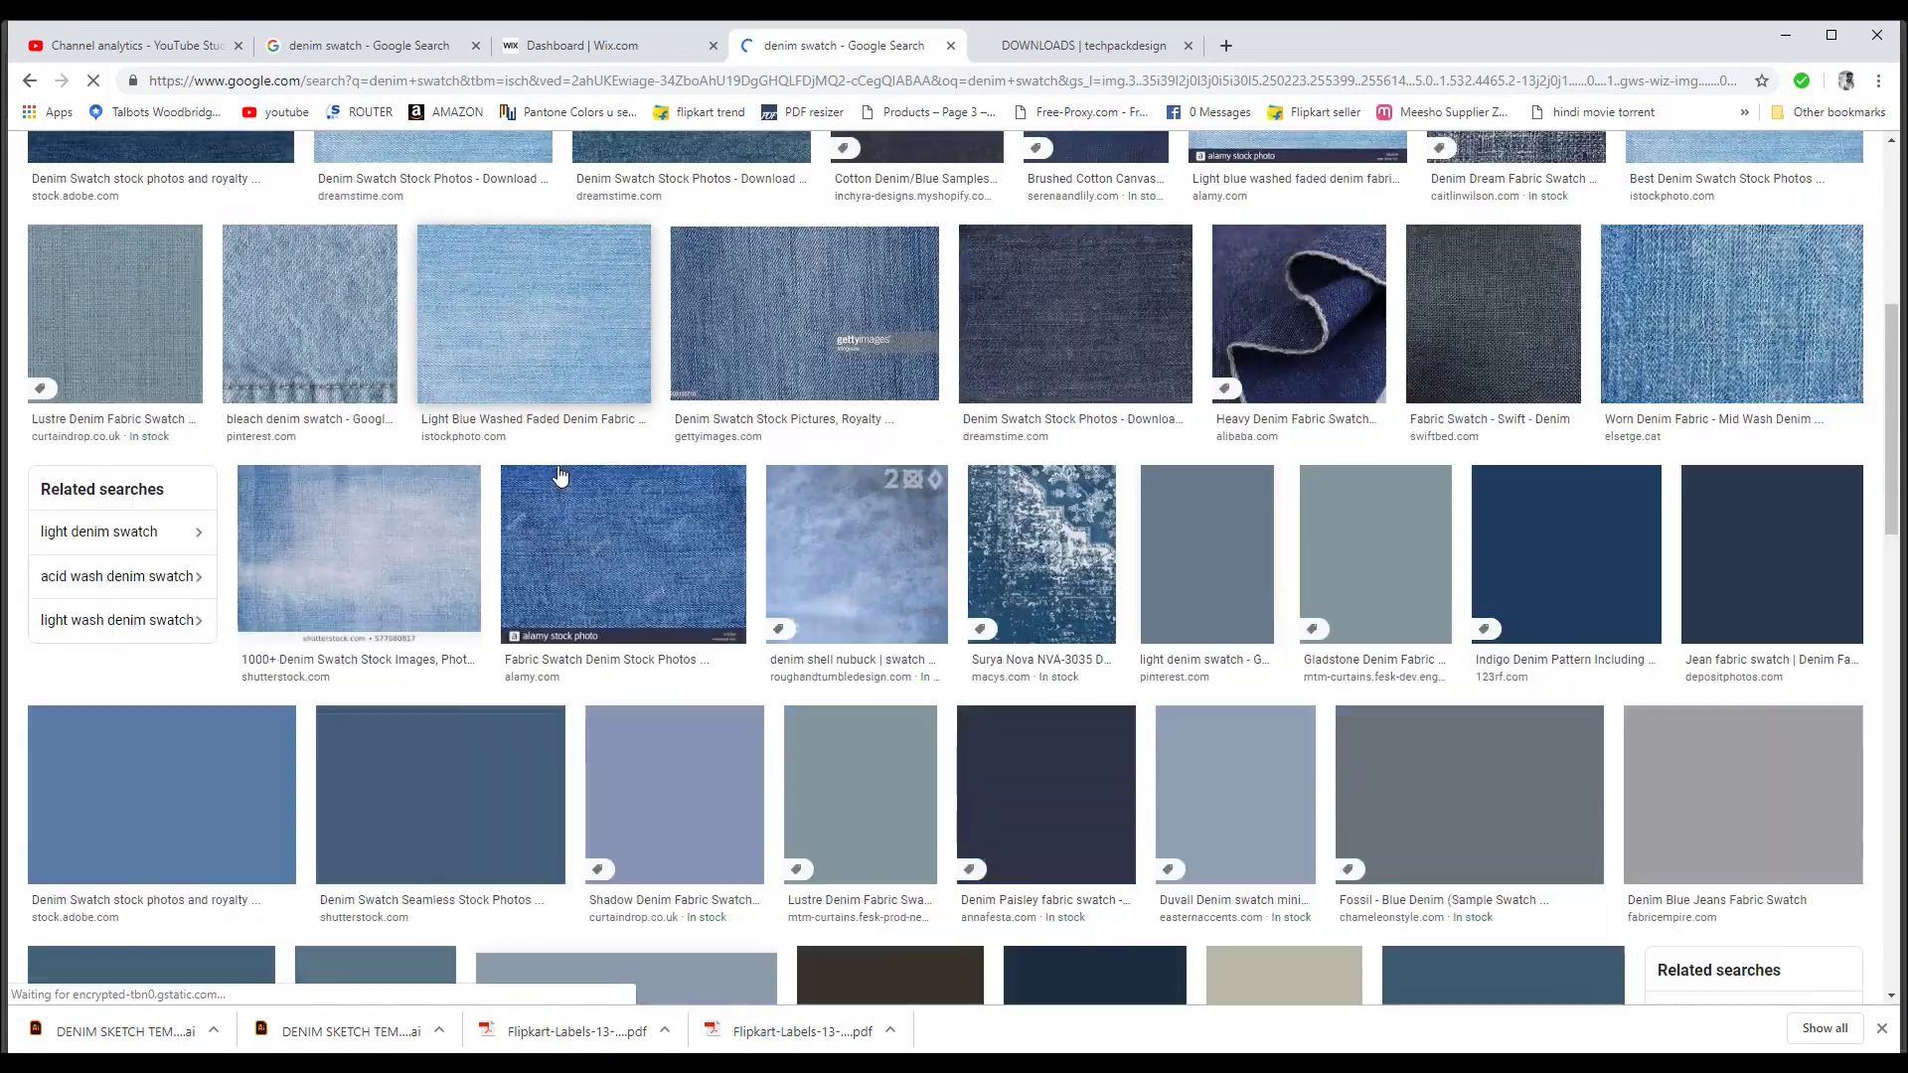
{"action": "scroll", "coordinate": [560, 477], "scroll_direction": "down", "scroll_amount": 3}
{"action": "scroll", "coordinate": [554, 477], "scroll_direction": "up", "scroll_amount": 7}
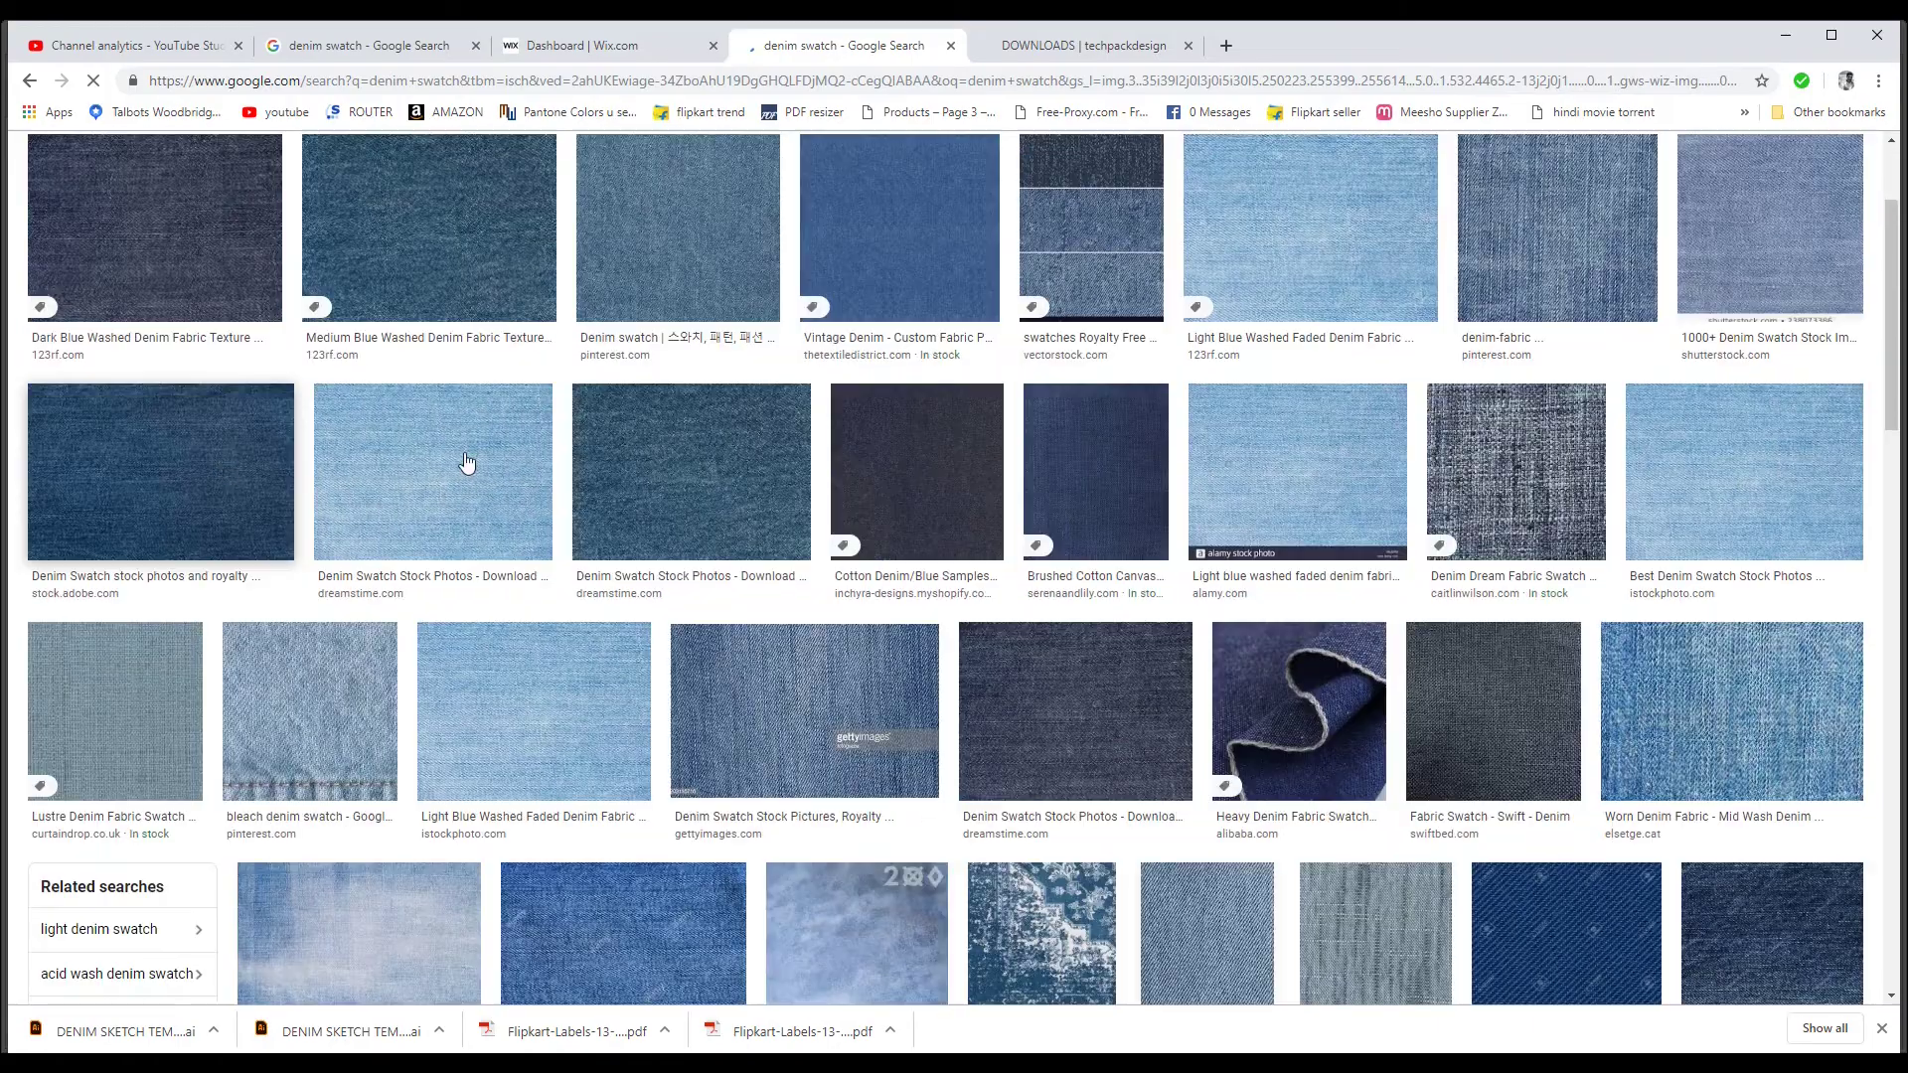
{"action": "scroll", "coordinate": [939, 457], "scroll_direction": "up", "scroll_amount": 2}
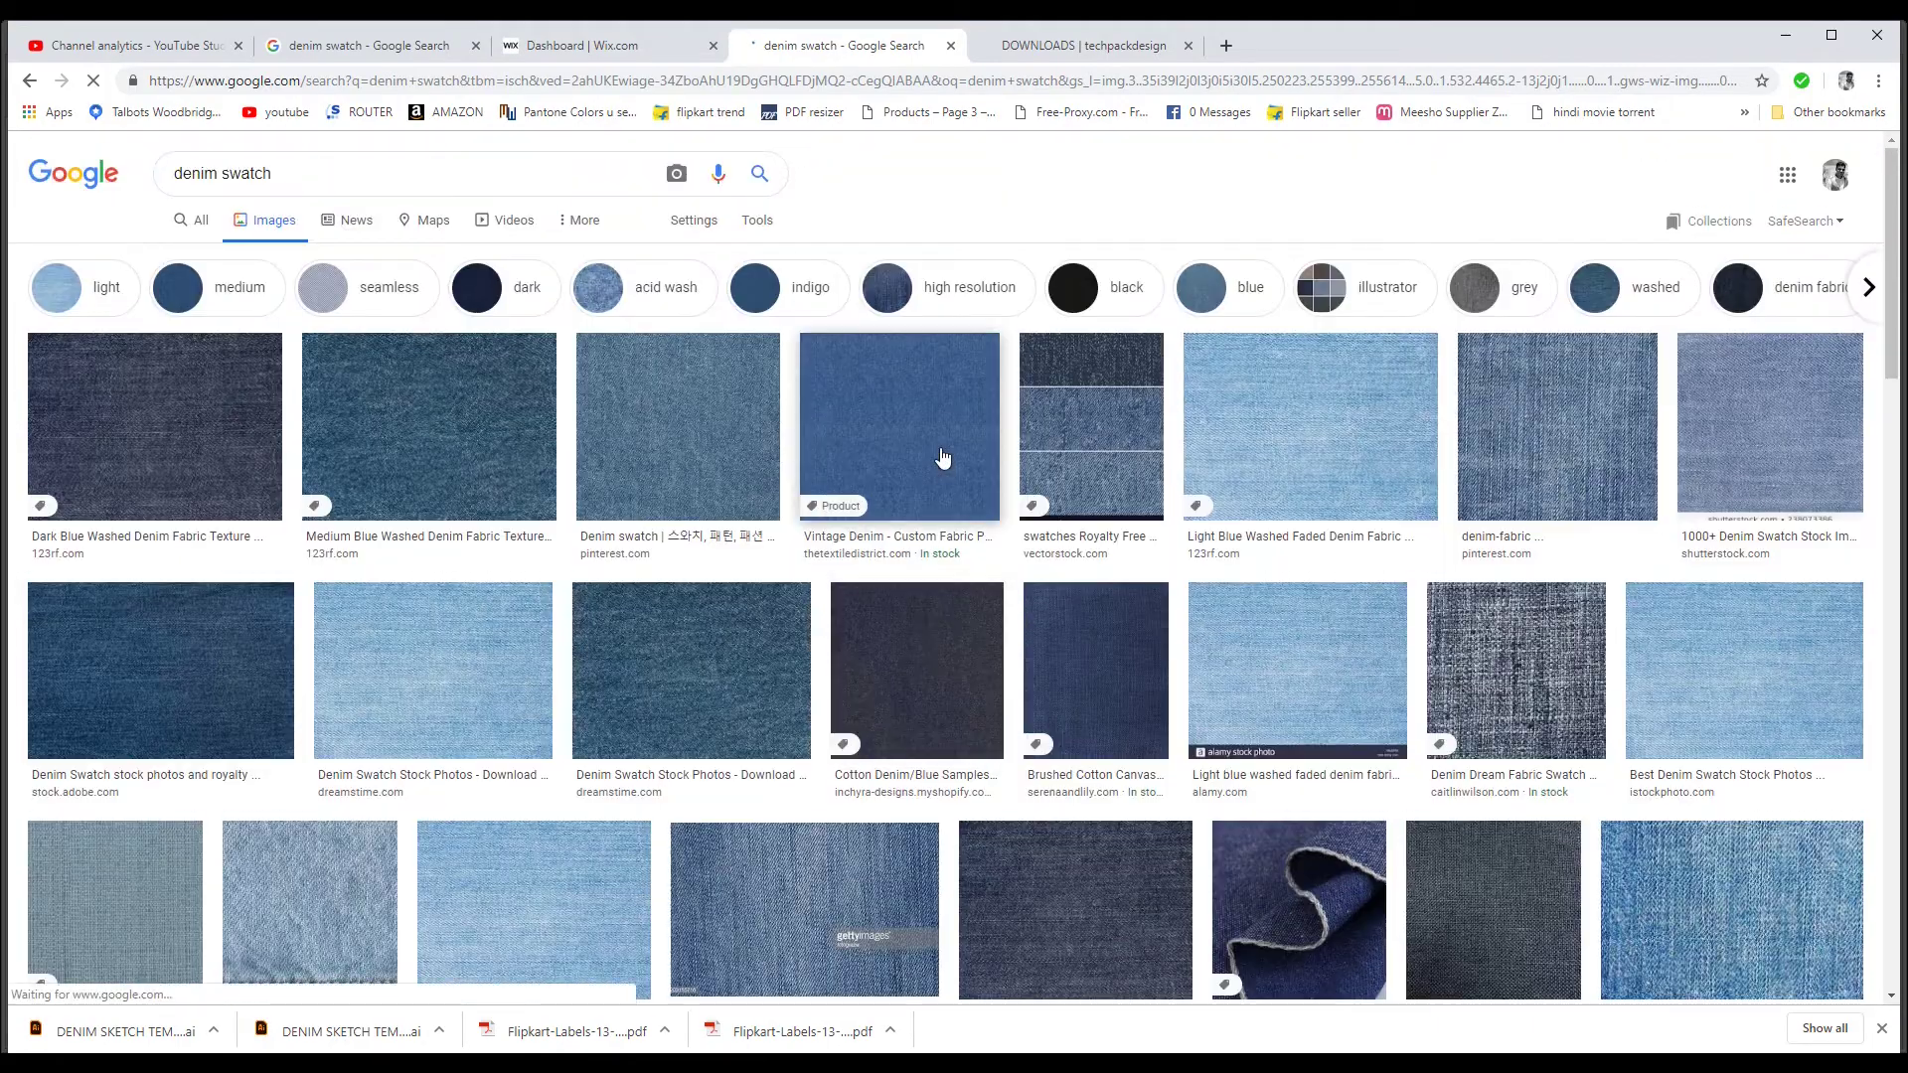
{"action": "scroll", "coordinate": [942, 457], "scroll_direction": "down", "scroll_amount": 4}
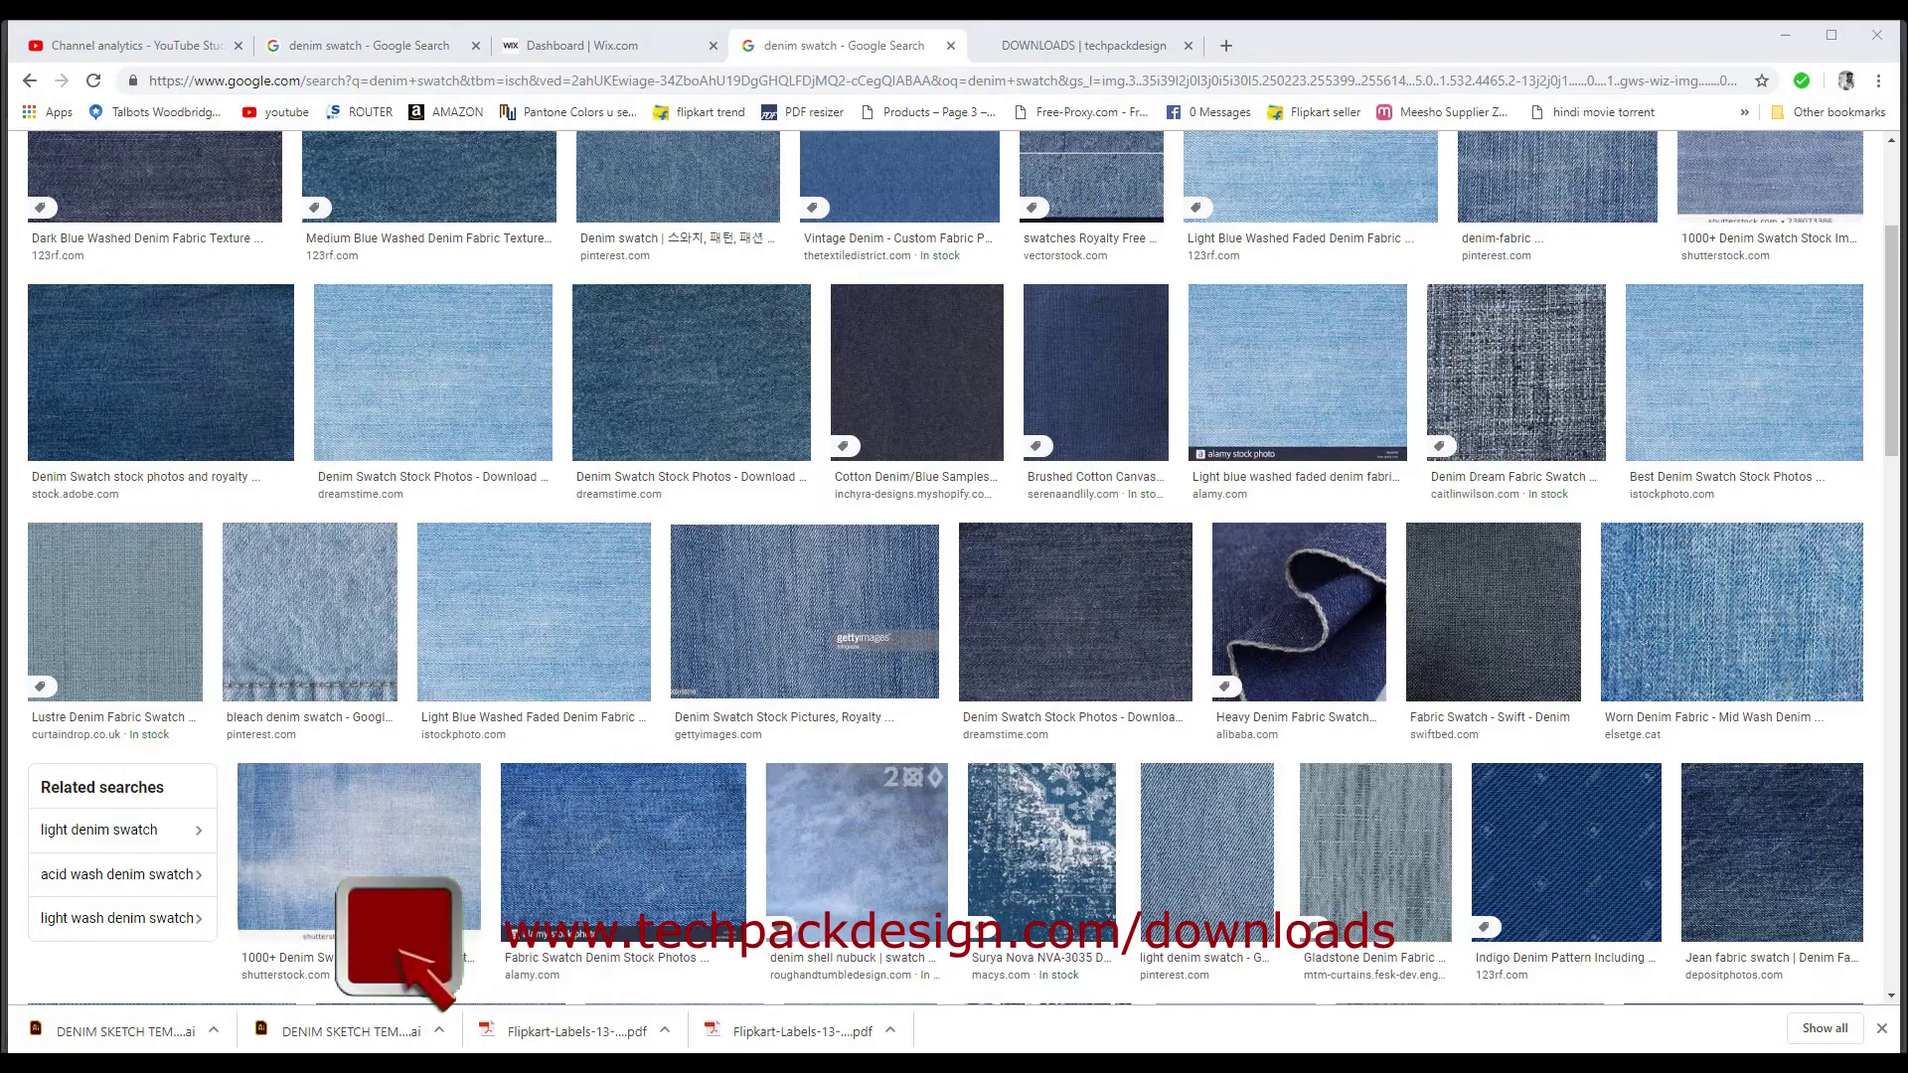
{"action": "left_click", "coordinate": [997, 51]}
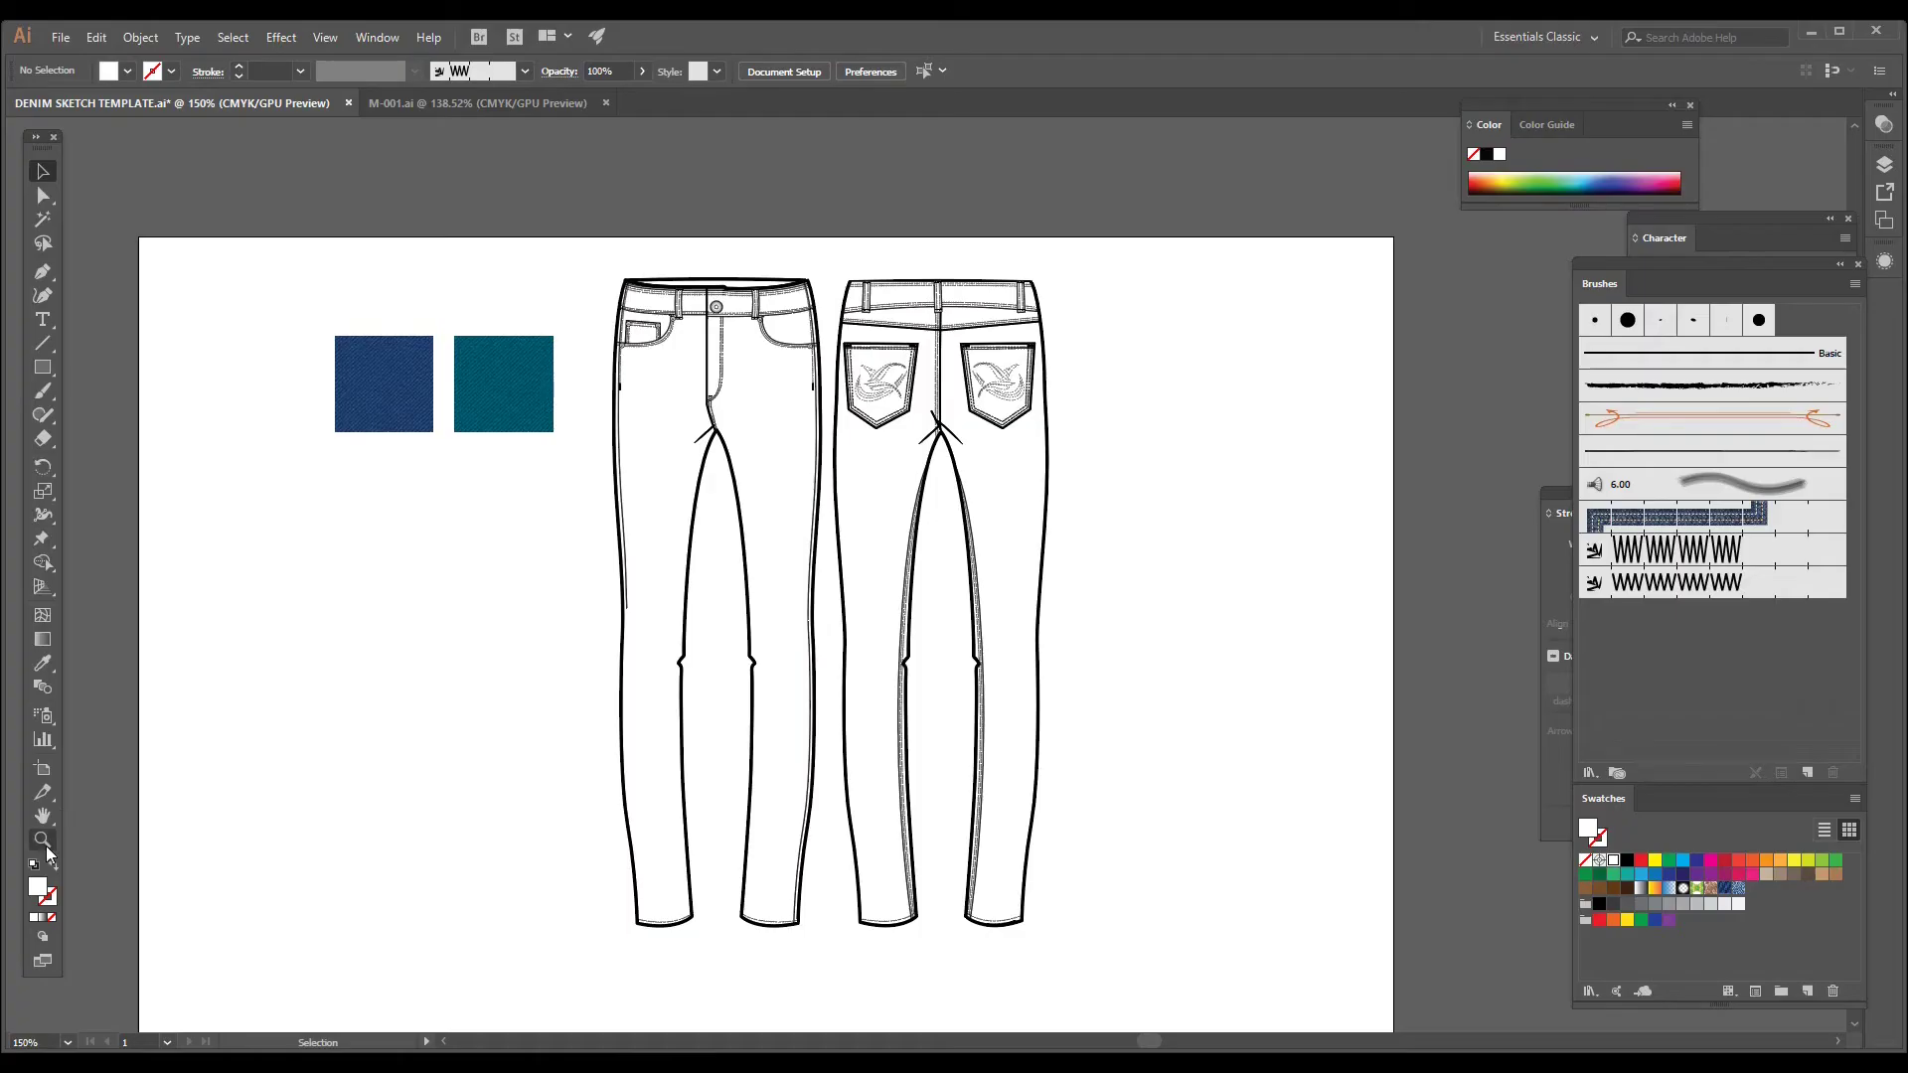
{"action": "left_click", "coordinate": [44, 842]}
Step: Zoom in on the pant sketches, focusing on the front pants
{"action": "left_click", "coordinate": [790, 382]}
{"action": "left_click", "coordinate": [893, 561]}
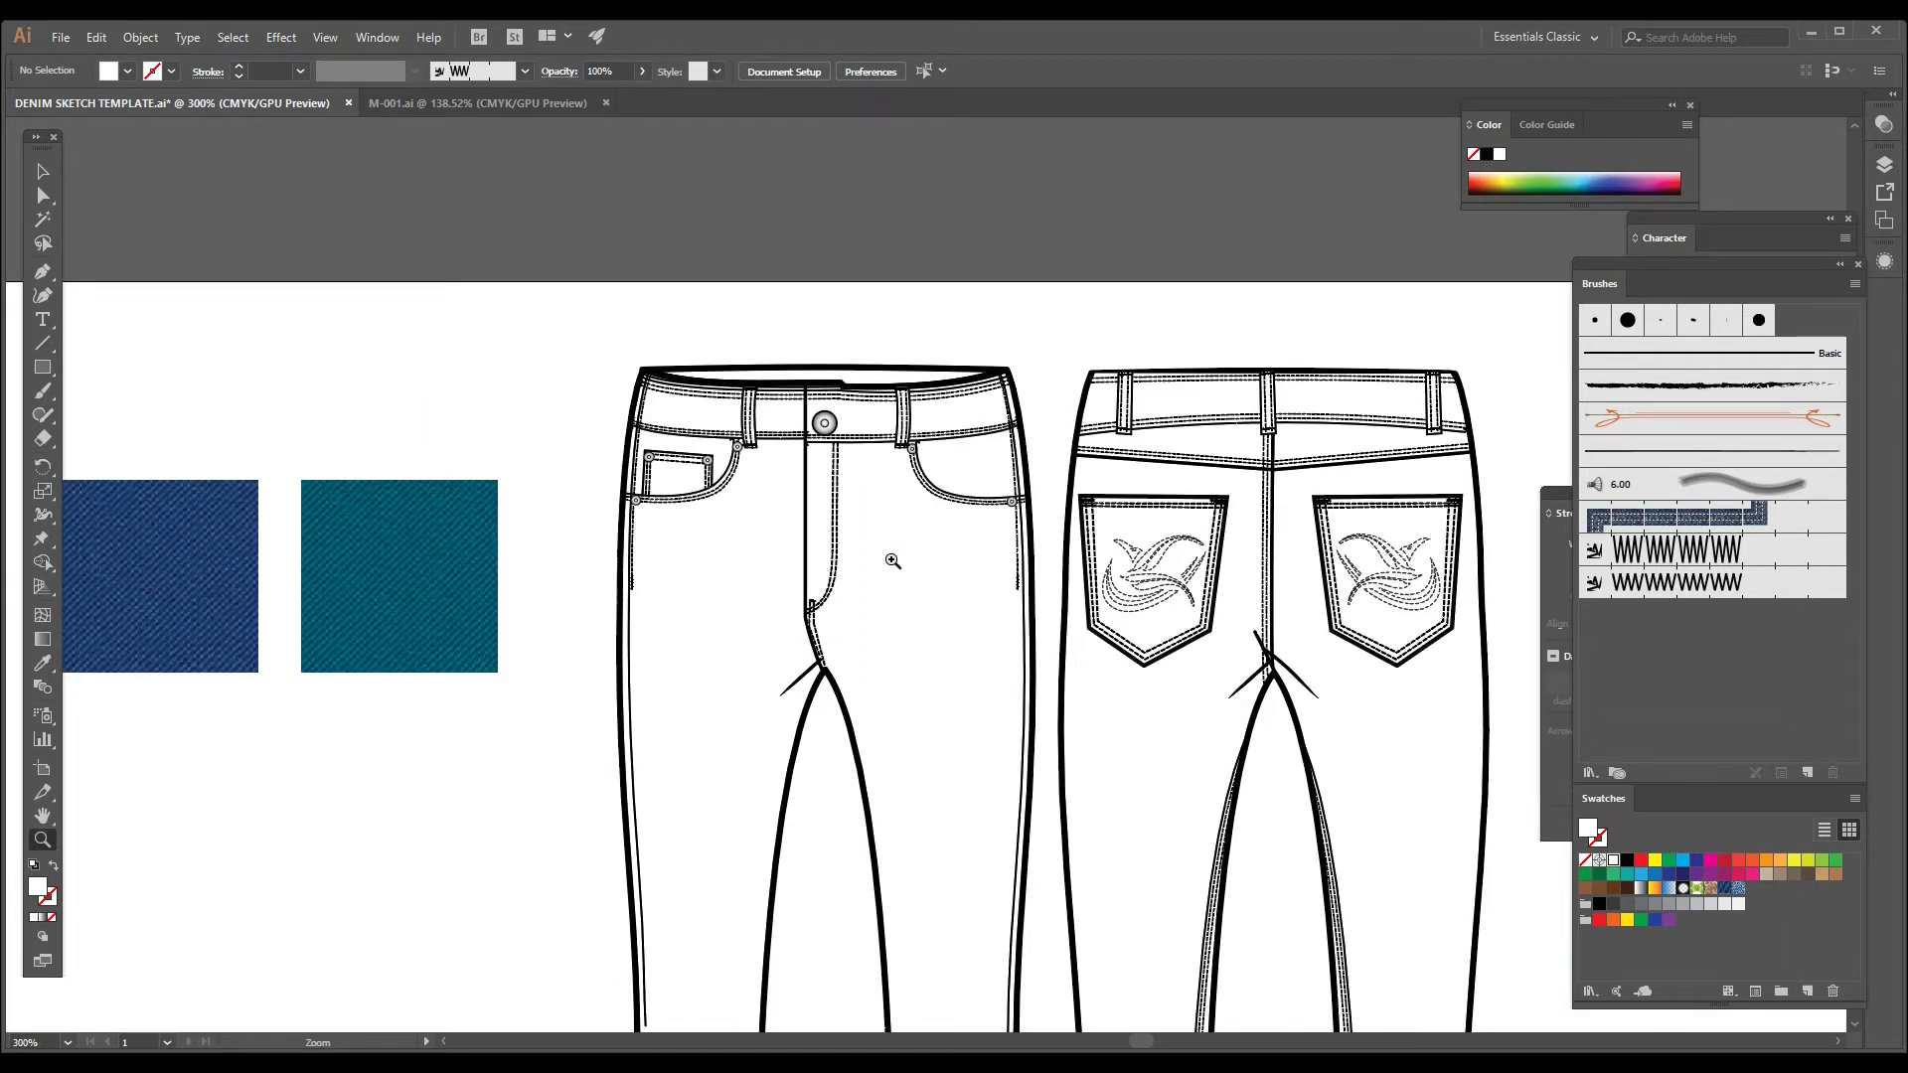
{"action": "scroll", "coordinate": [892, 560], "scroll_direction": "down", "scroll_amount": 2}
{"action": "left_click_drag", "start_coordinate": [893, 560], "coordinate": [1084, 484]}
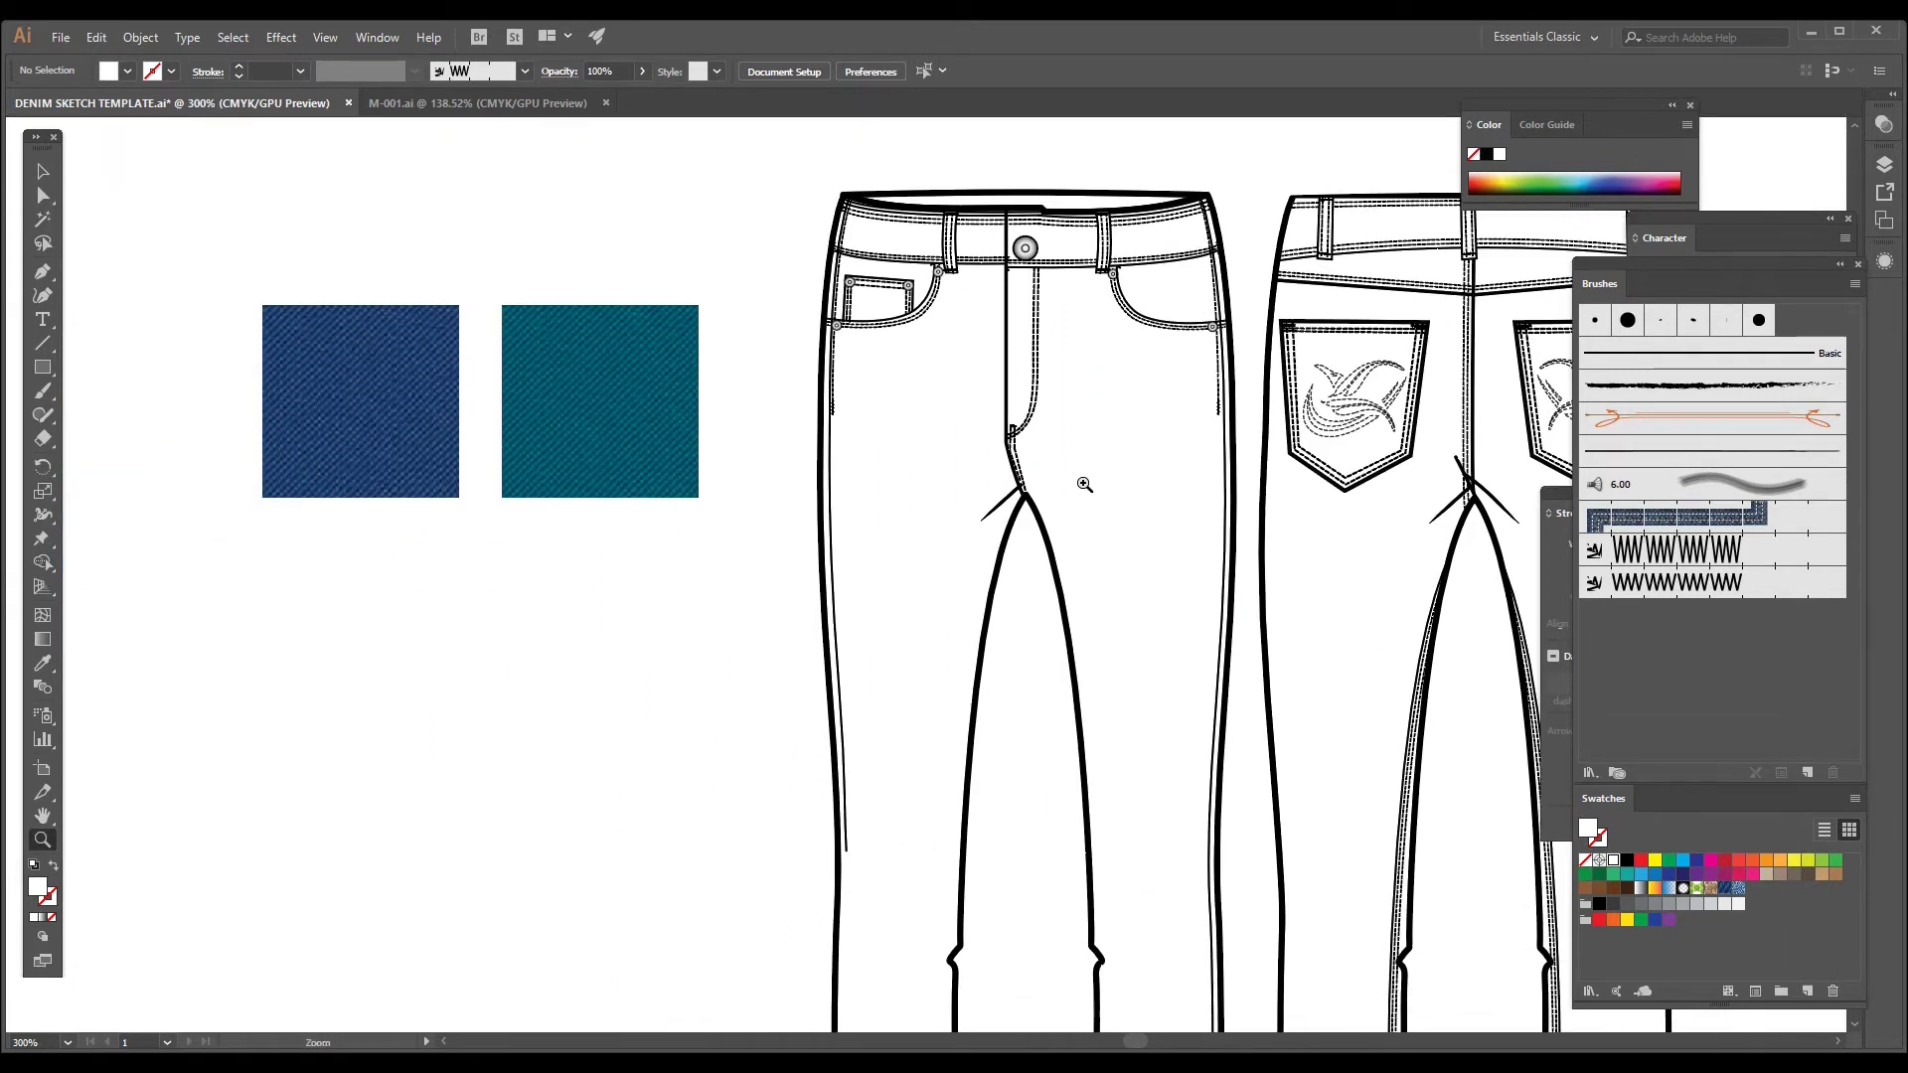
Step: With Direct Selection, pick the blue swatch and front pants outline, then deselect
{"action": "key", "text": "a"}
{"action": "left_click", "coordinate": [362, 405]}
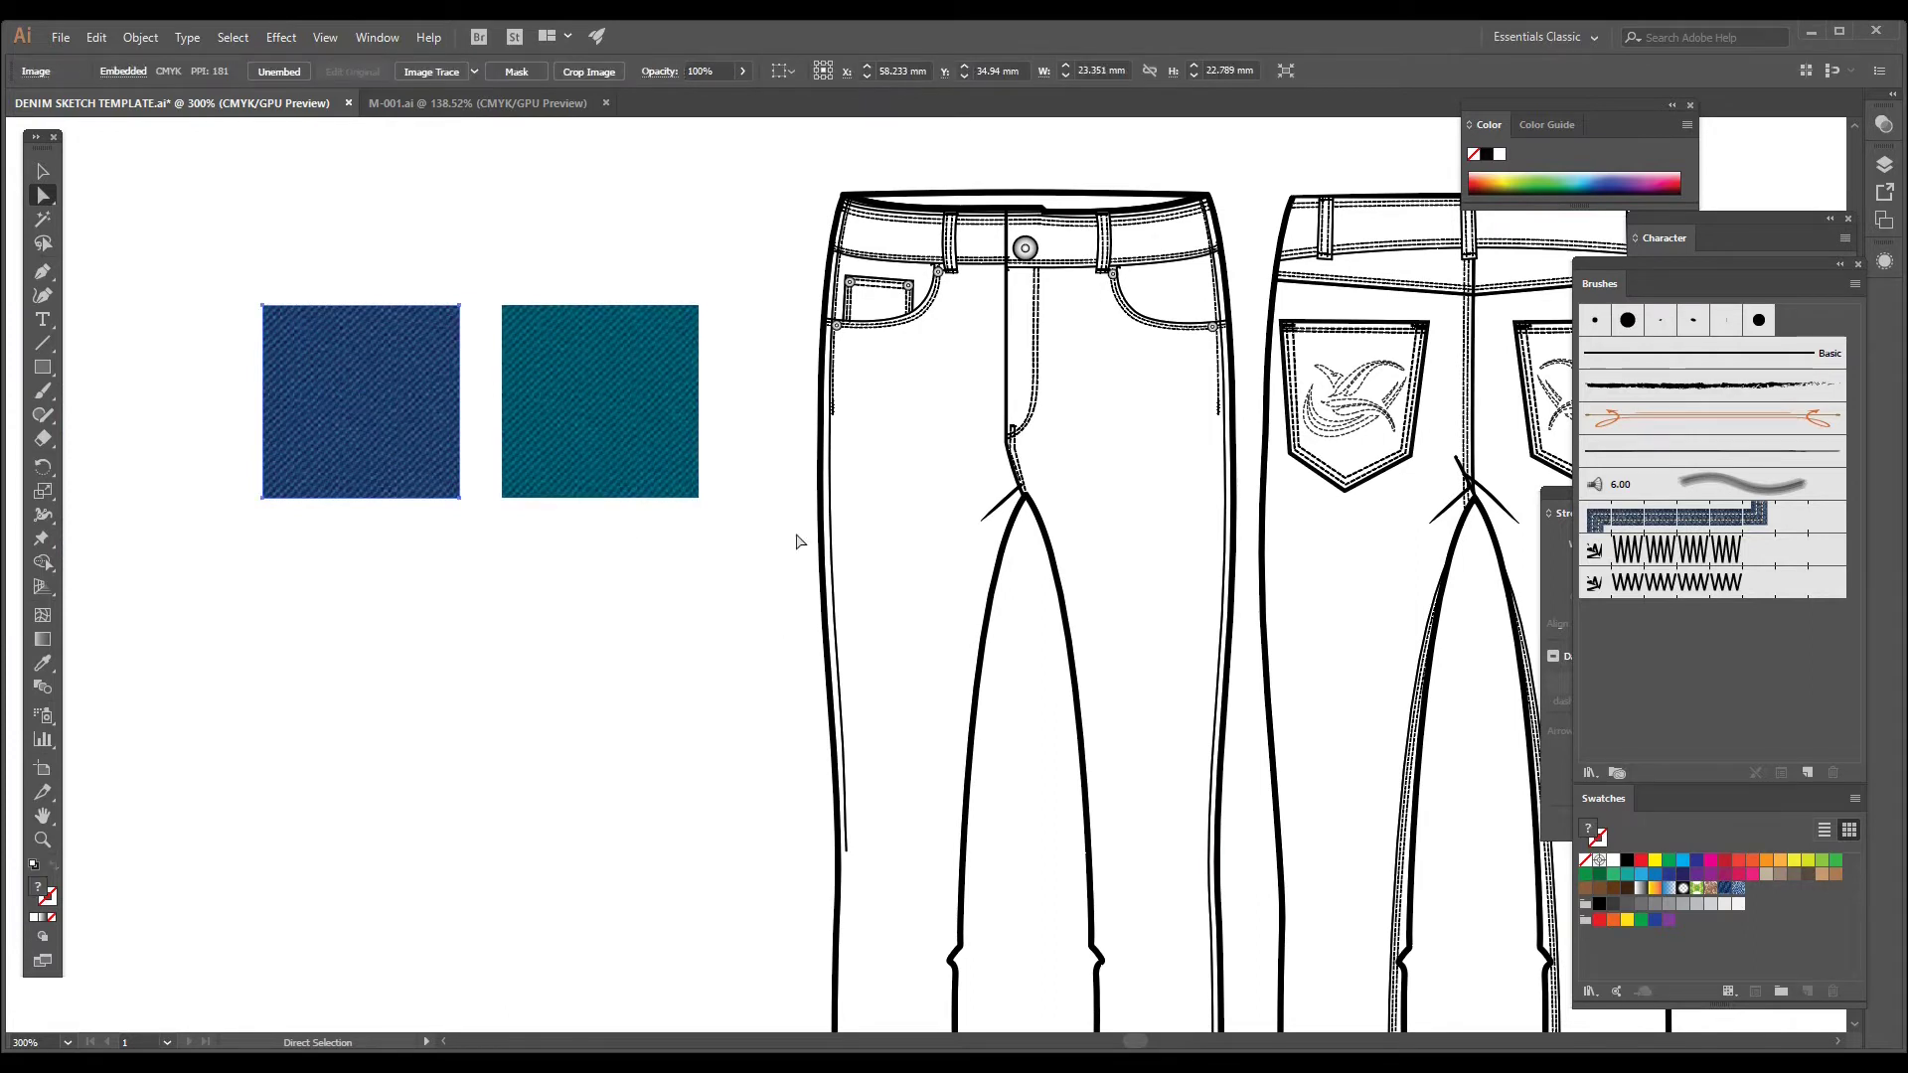
{"action": "left_click", "coordinate": [823, 574]}
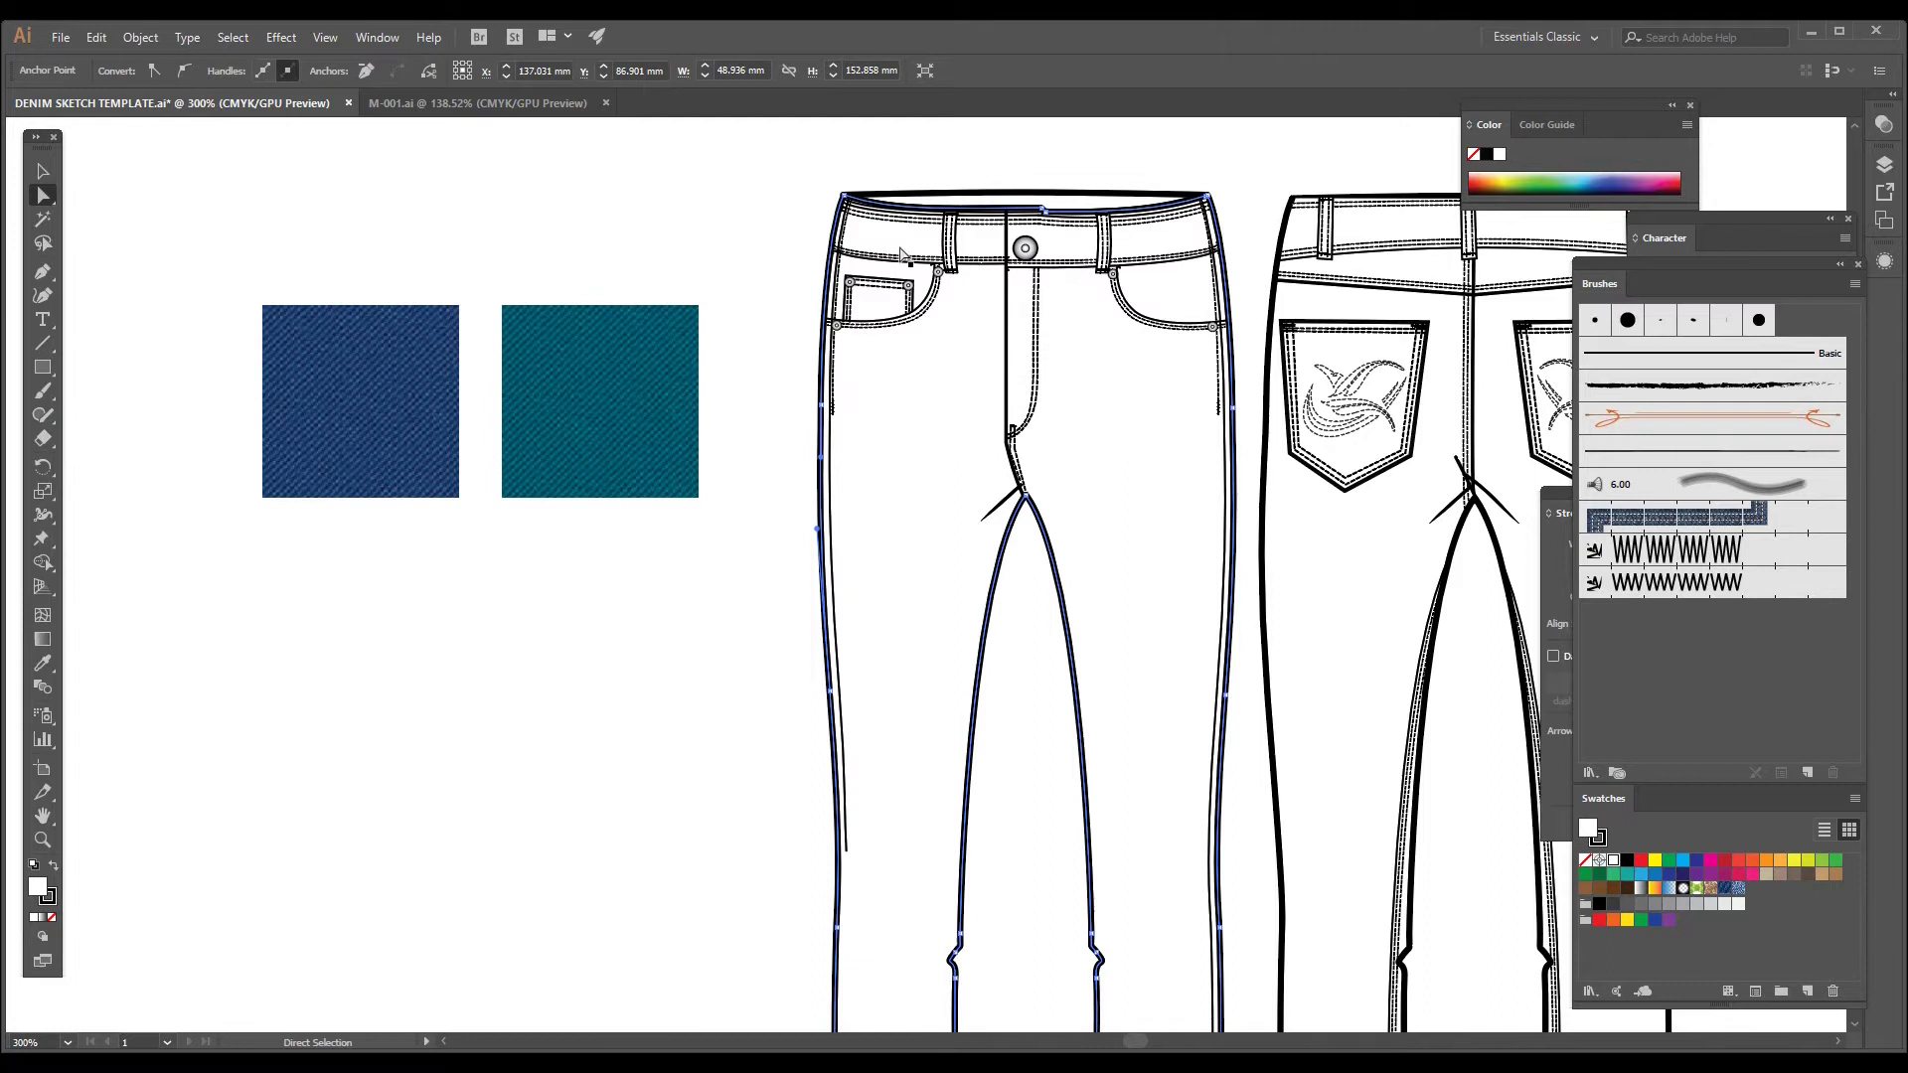
{"action": "scroll", "coordinate": [1224, 556], "scroll_direction": "down", "scroll_amount": 5}
{"action": "scroll", "coordinate": [1222, 557], "scroll_direction": "down", "scroll_amount": 7}
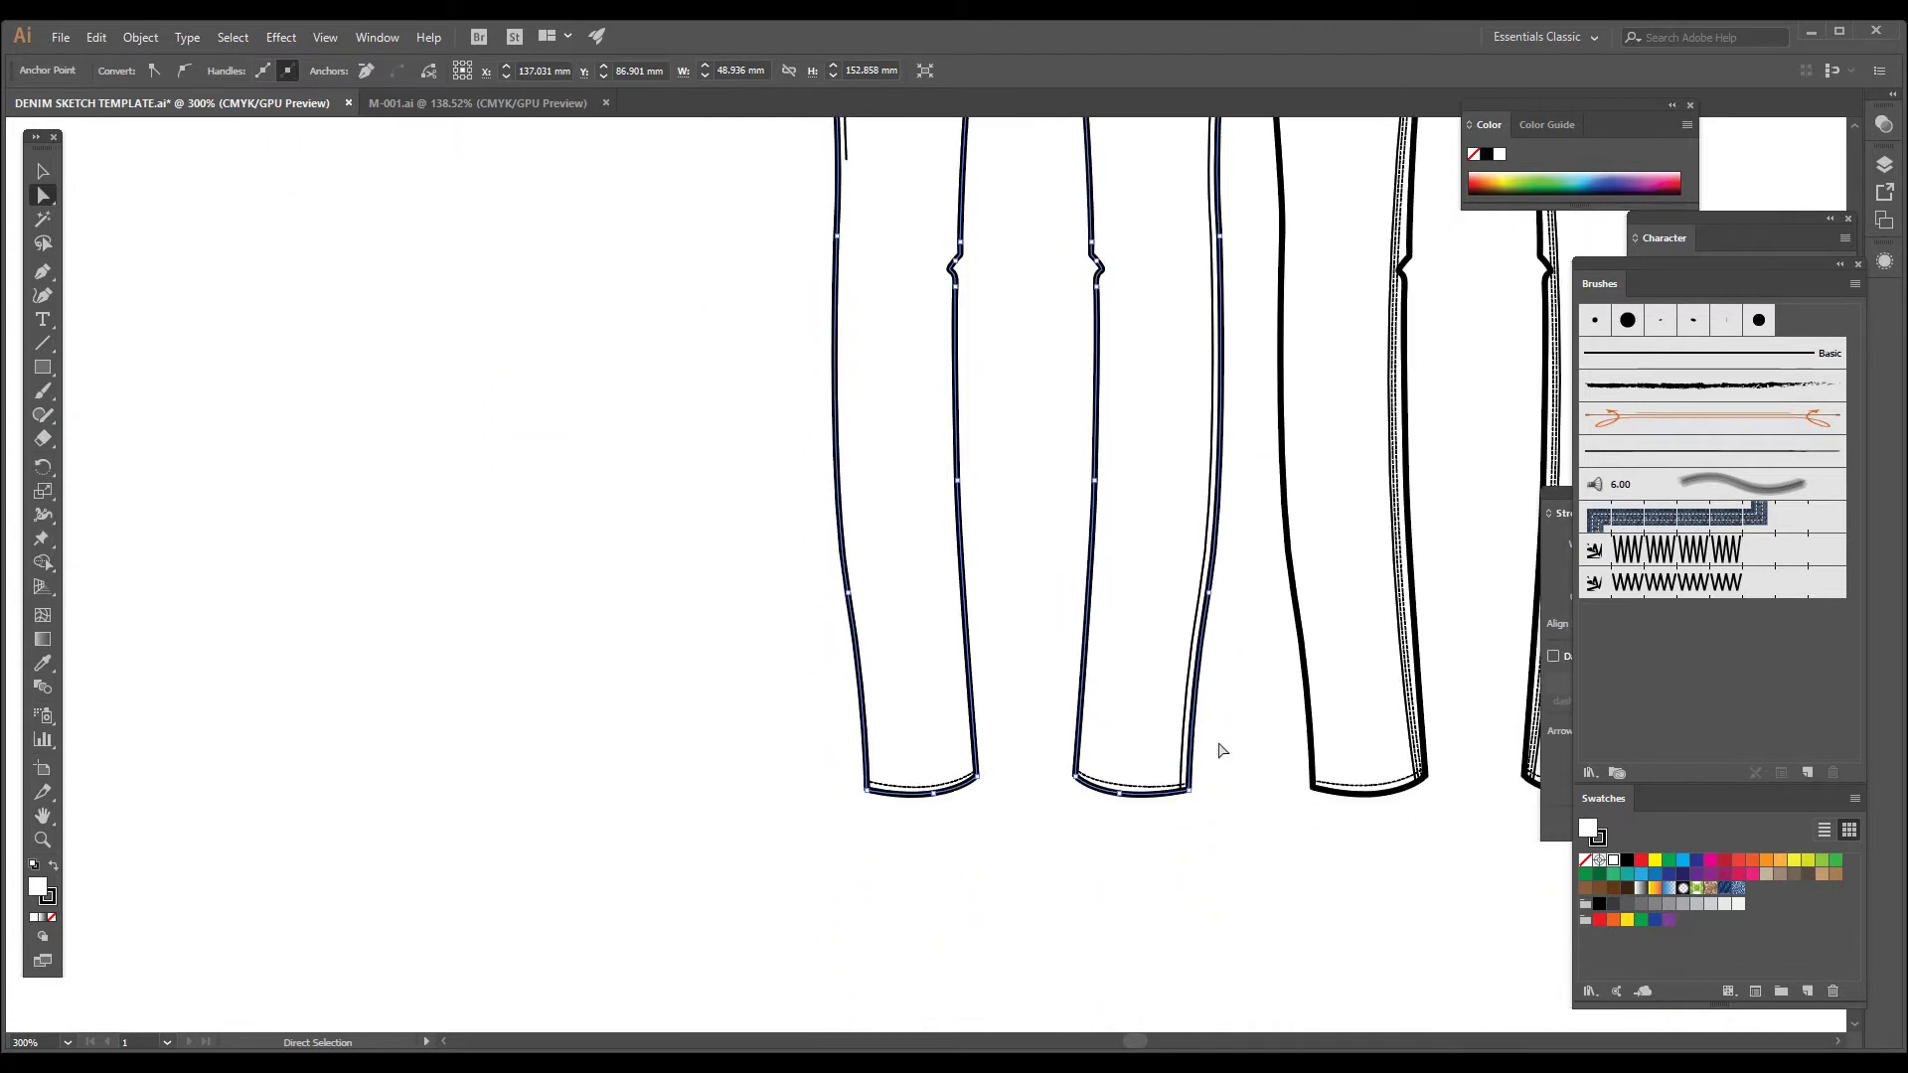
{"action": "scroll", "coordinate": [997, 662], "scroll_direction": "up", "scroll_amount": 12}
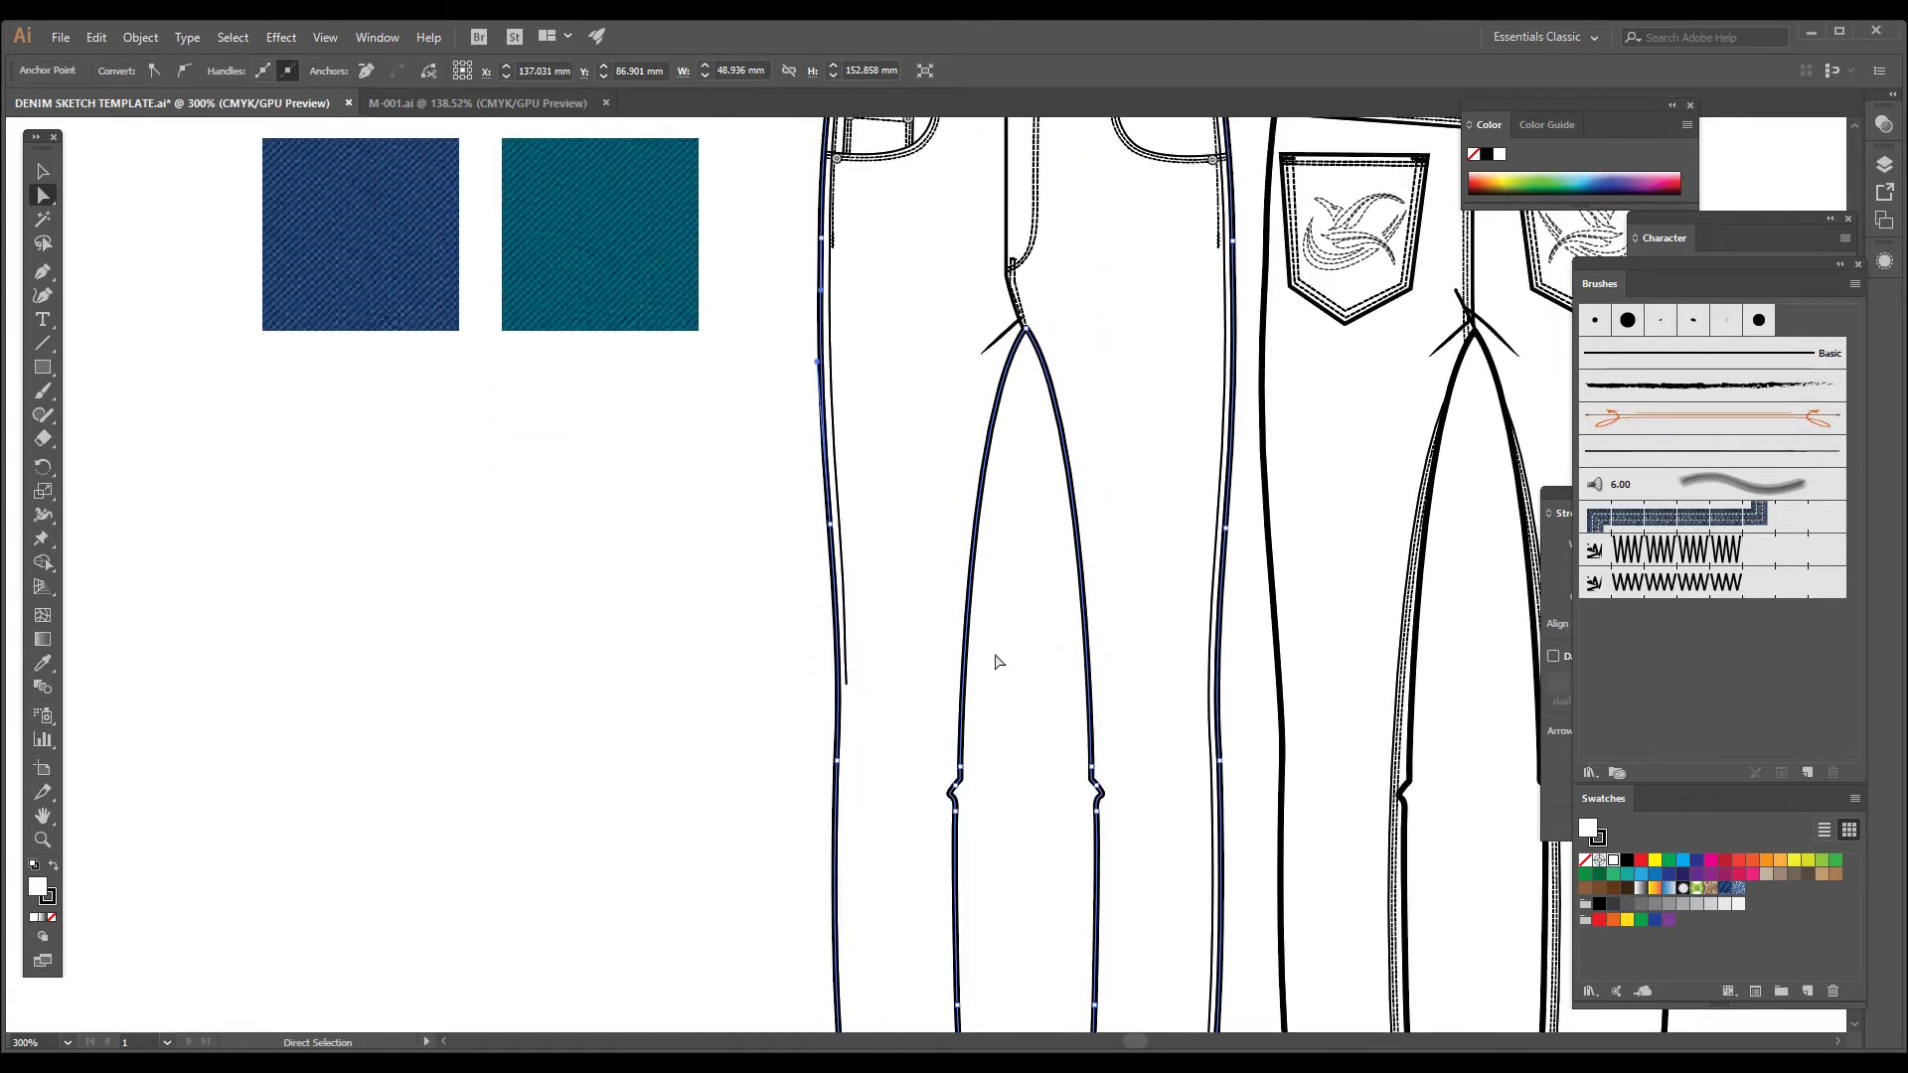
{"action": "scroll", "coordinate": [998, 662], "scroll_direction": "up", "scroll_amount": 1}
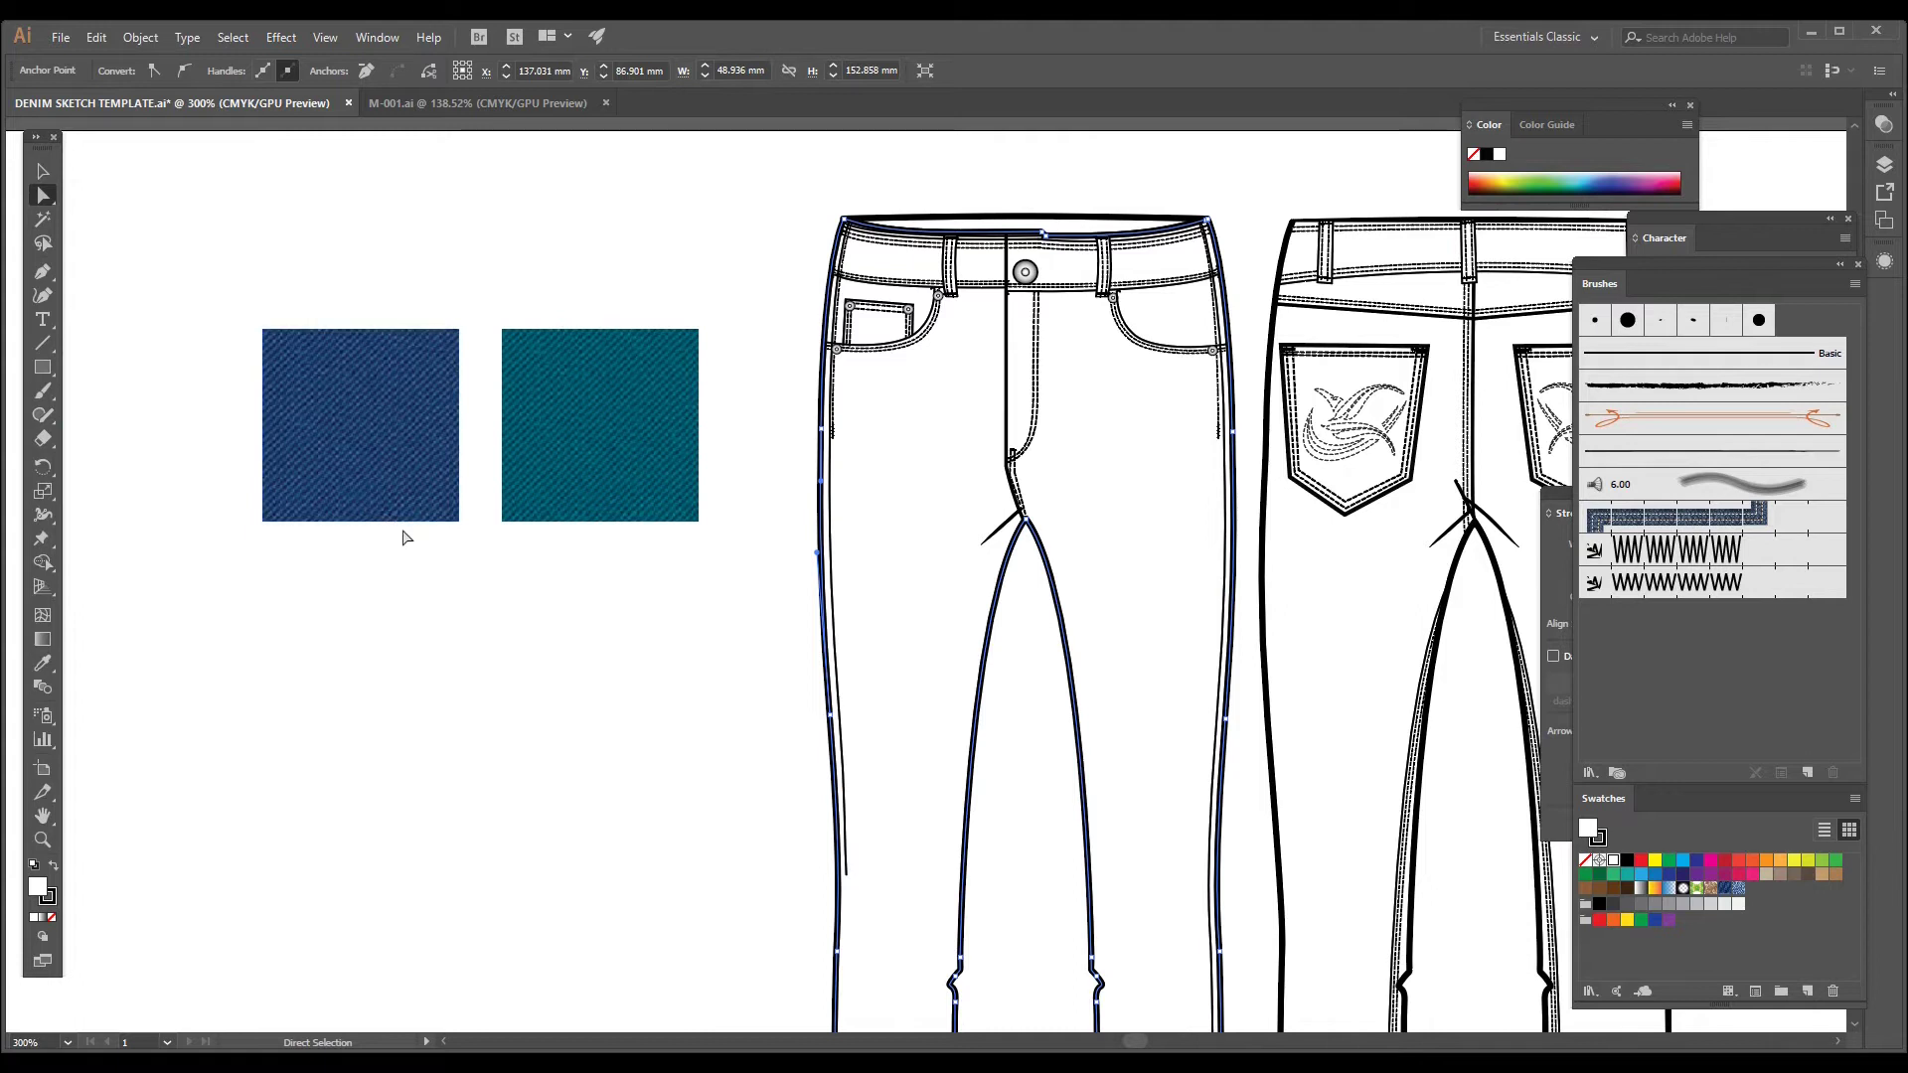
{"action": "left_click", "coordinate": [419, 645]}
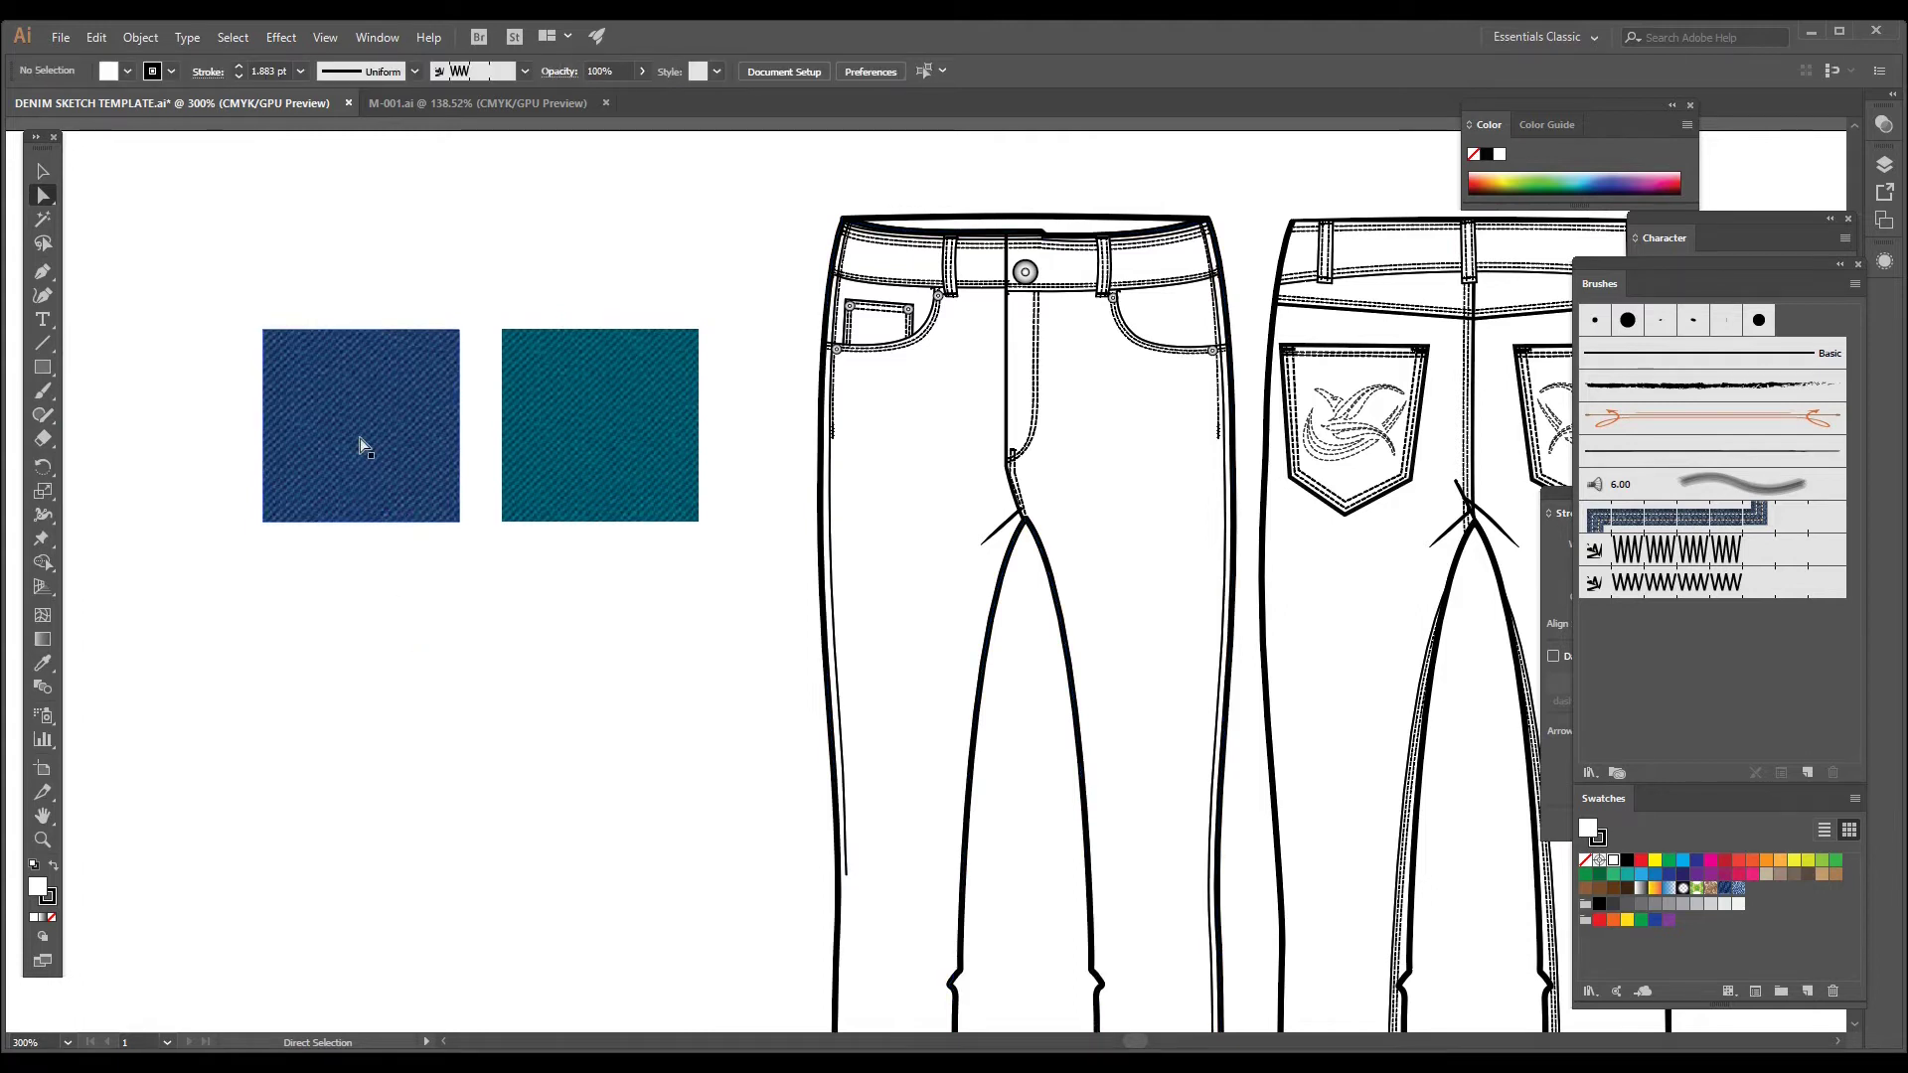
Step: Alt-drag the blue denim swatch downward to place a copy below it
{"action": "scroll", "coordinate": [374, 438], "scroll_direction": "down", "scroll_amount": 2}
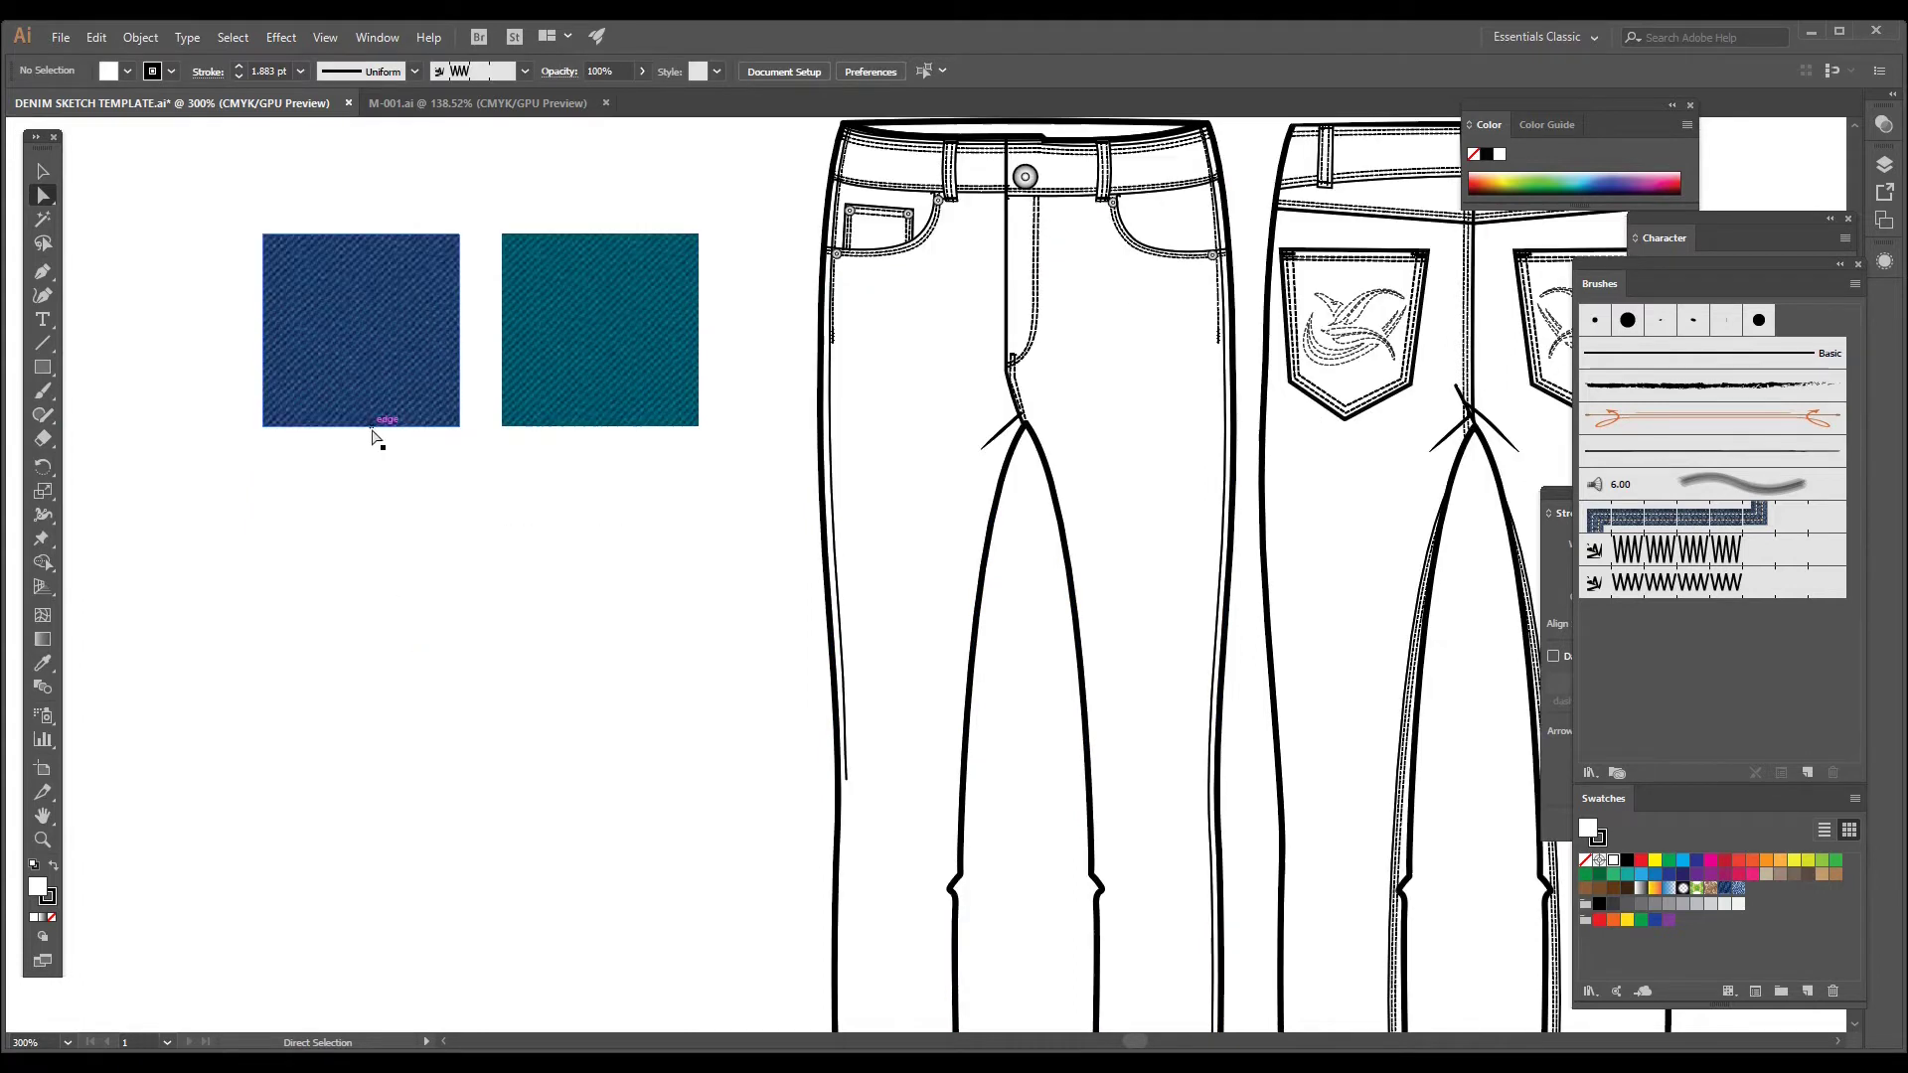
{"action": "left_click", "coordinate": [367, 375]}
{"action": "scroll", "coordinate": [395, 424], "scroll_direction": "up", "scroll_amount": 2}
{"action": "scroll", "coordinate": [394, 424], "scroll_direction": "up", "scroll_amount": 3}
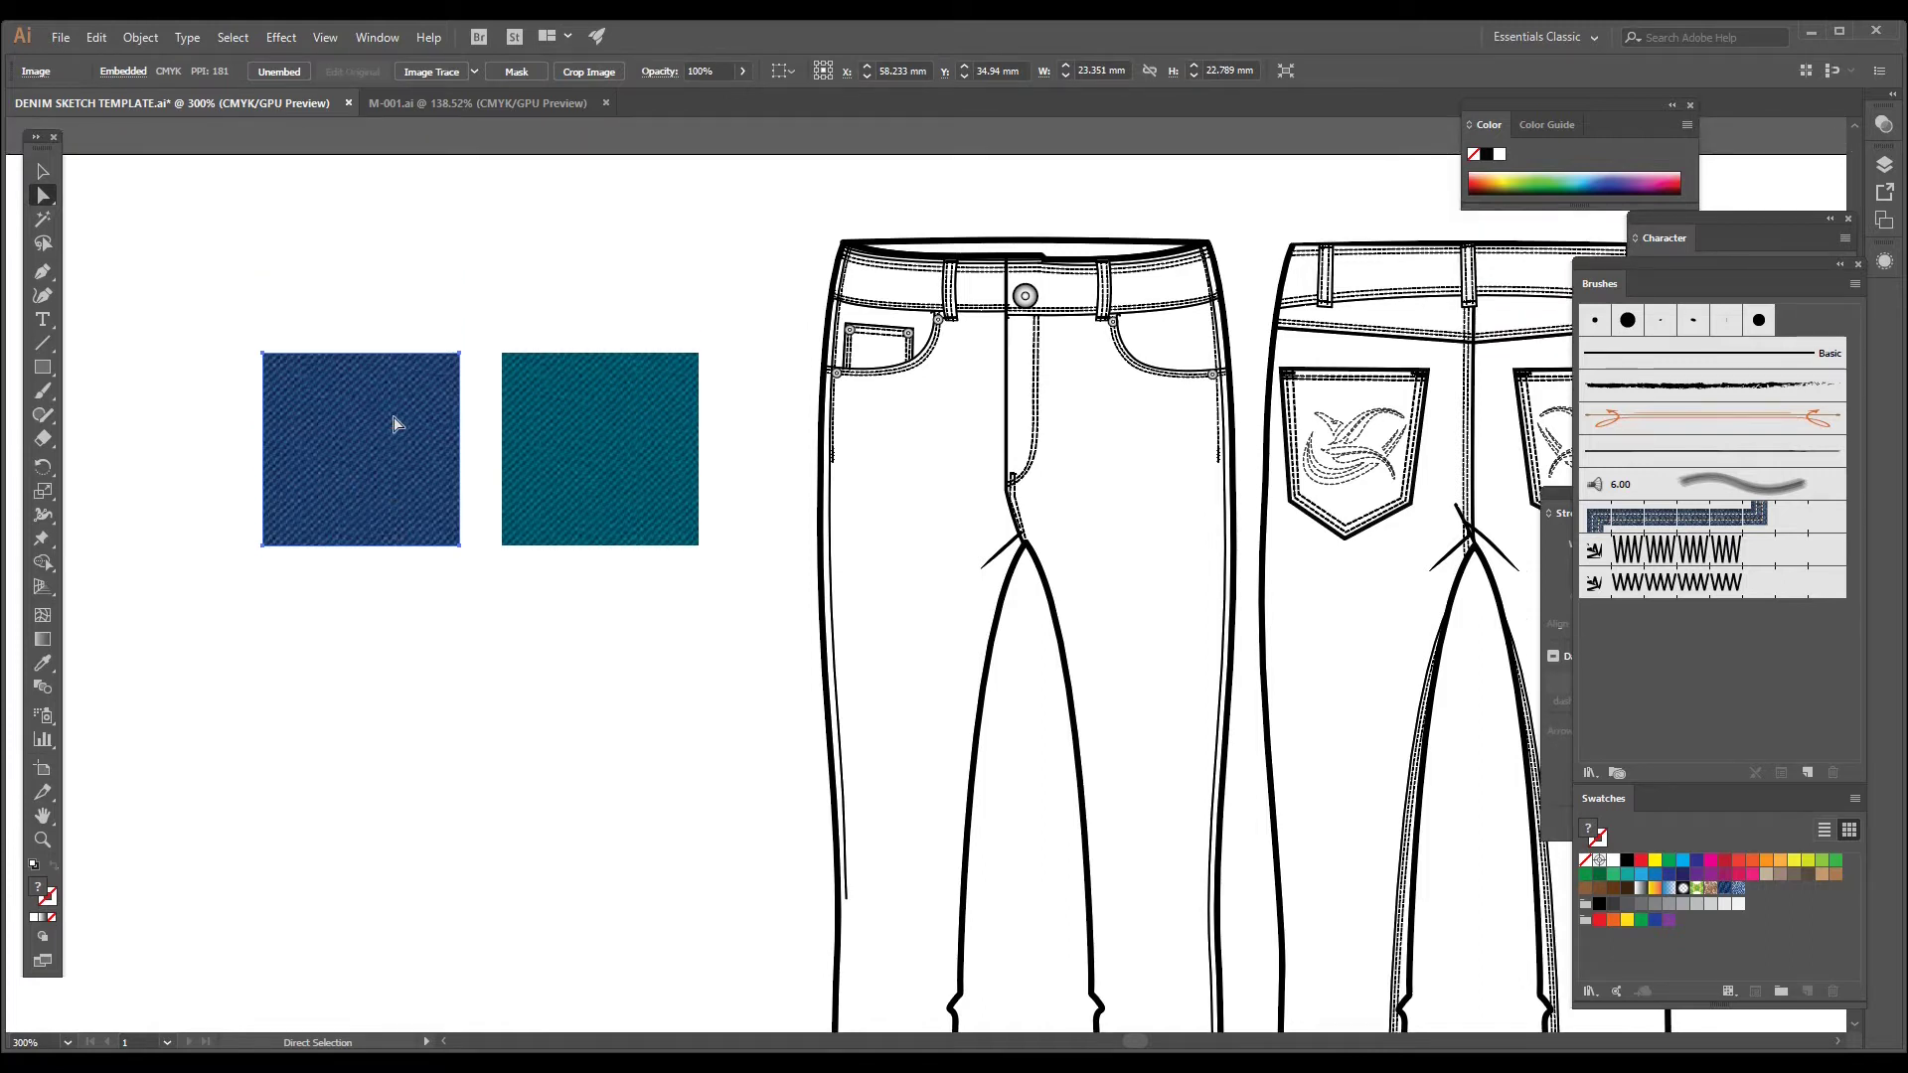
{"action": "left_click_drag", "start_coordinate": [395, 425], "coordinate": [402, 686]}
Step: Recolor the copied swatch brown with Adjust Color Balance: Yellow 66, Cyan lowered
{"action": "left_click", "coordinate": [96, 36]}
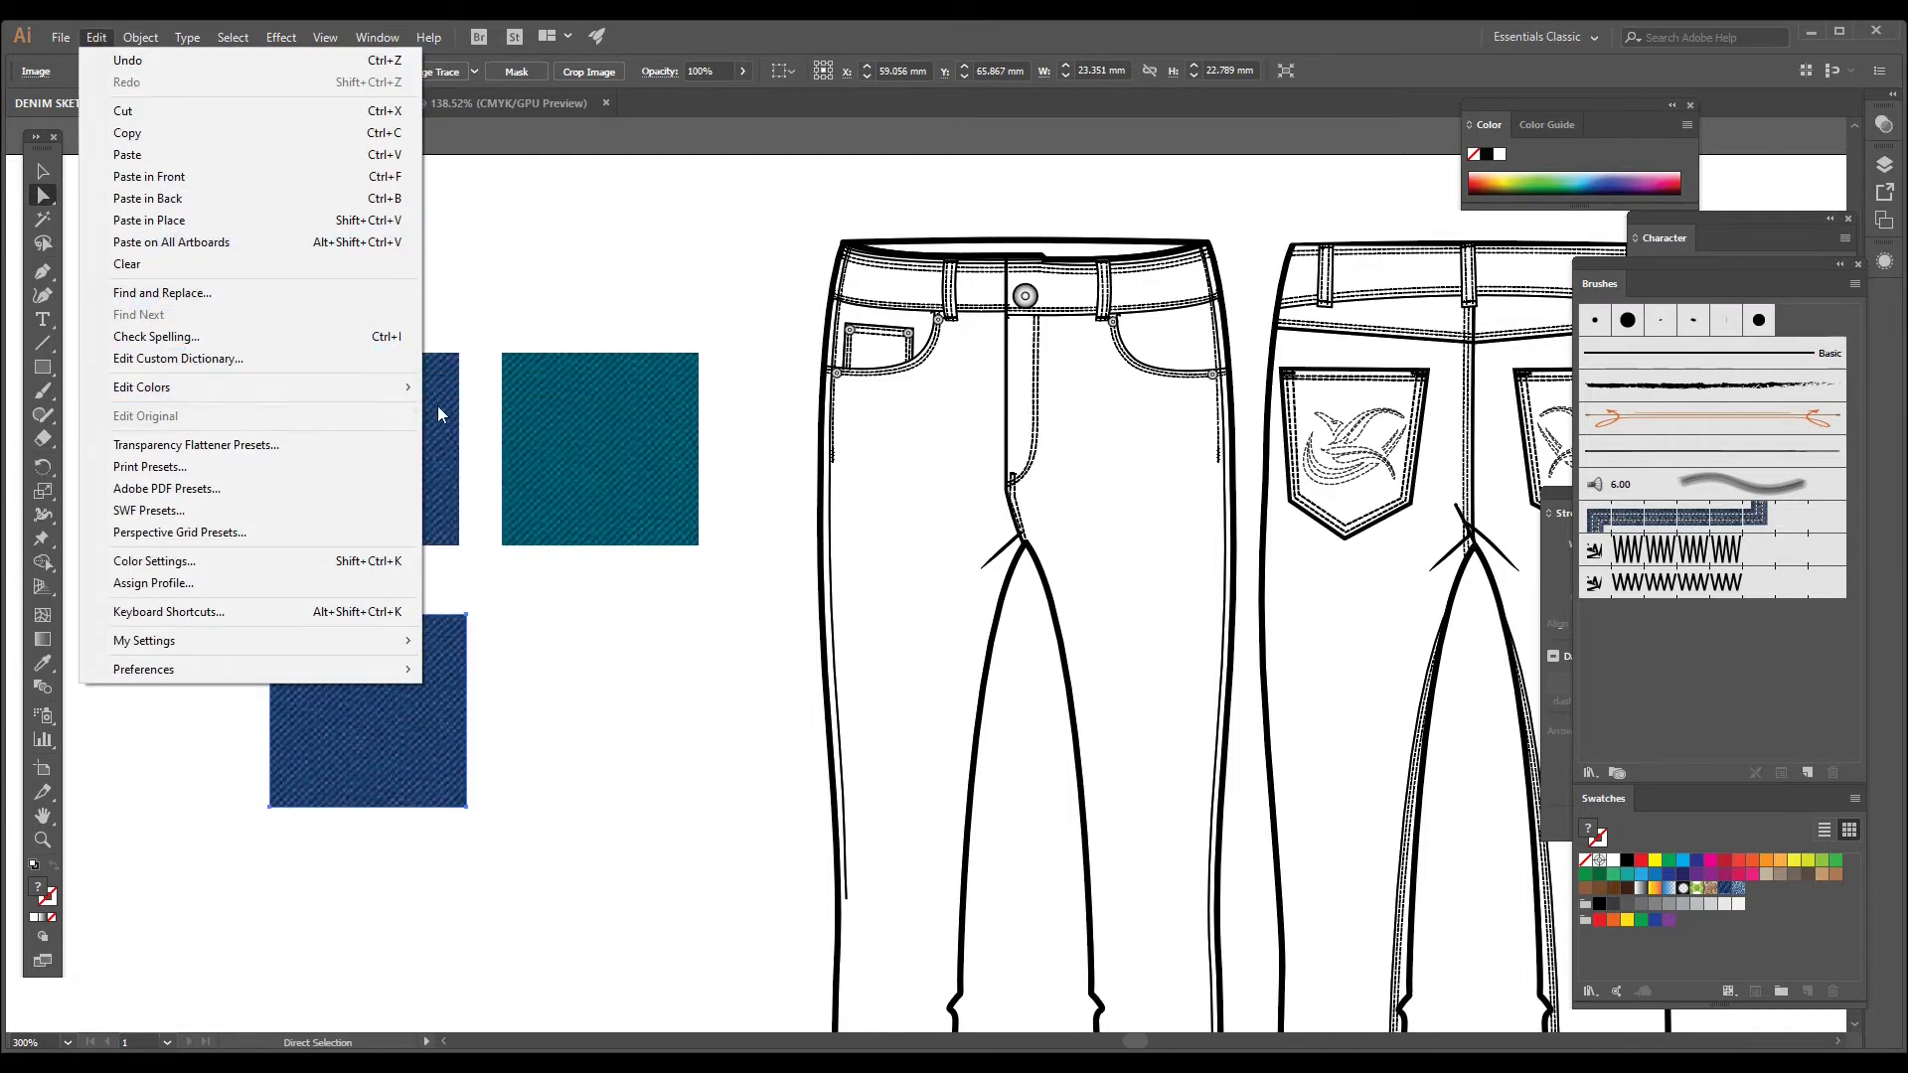
{"action": "mouse_move", "coordinate": [389, 397]}
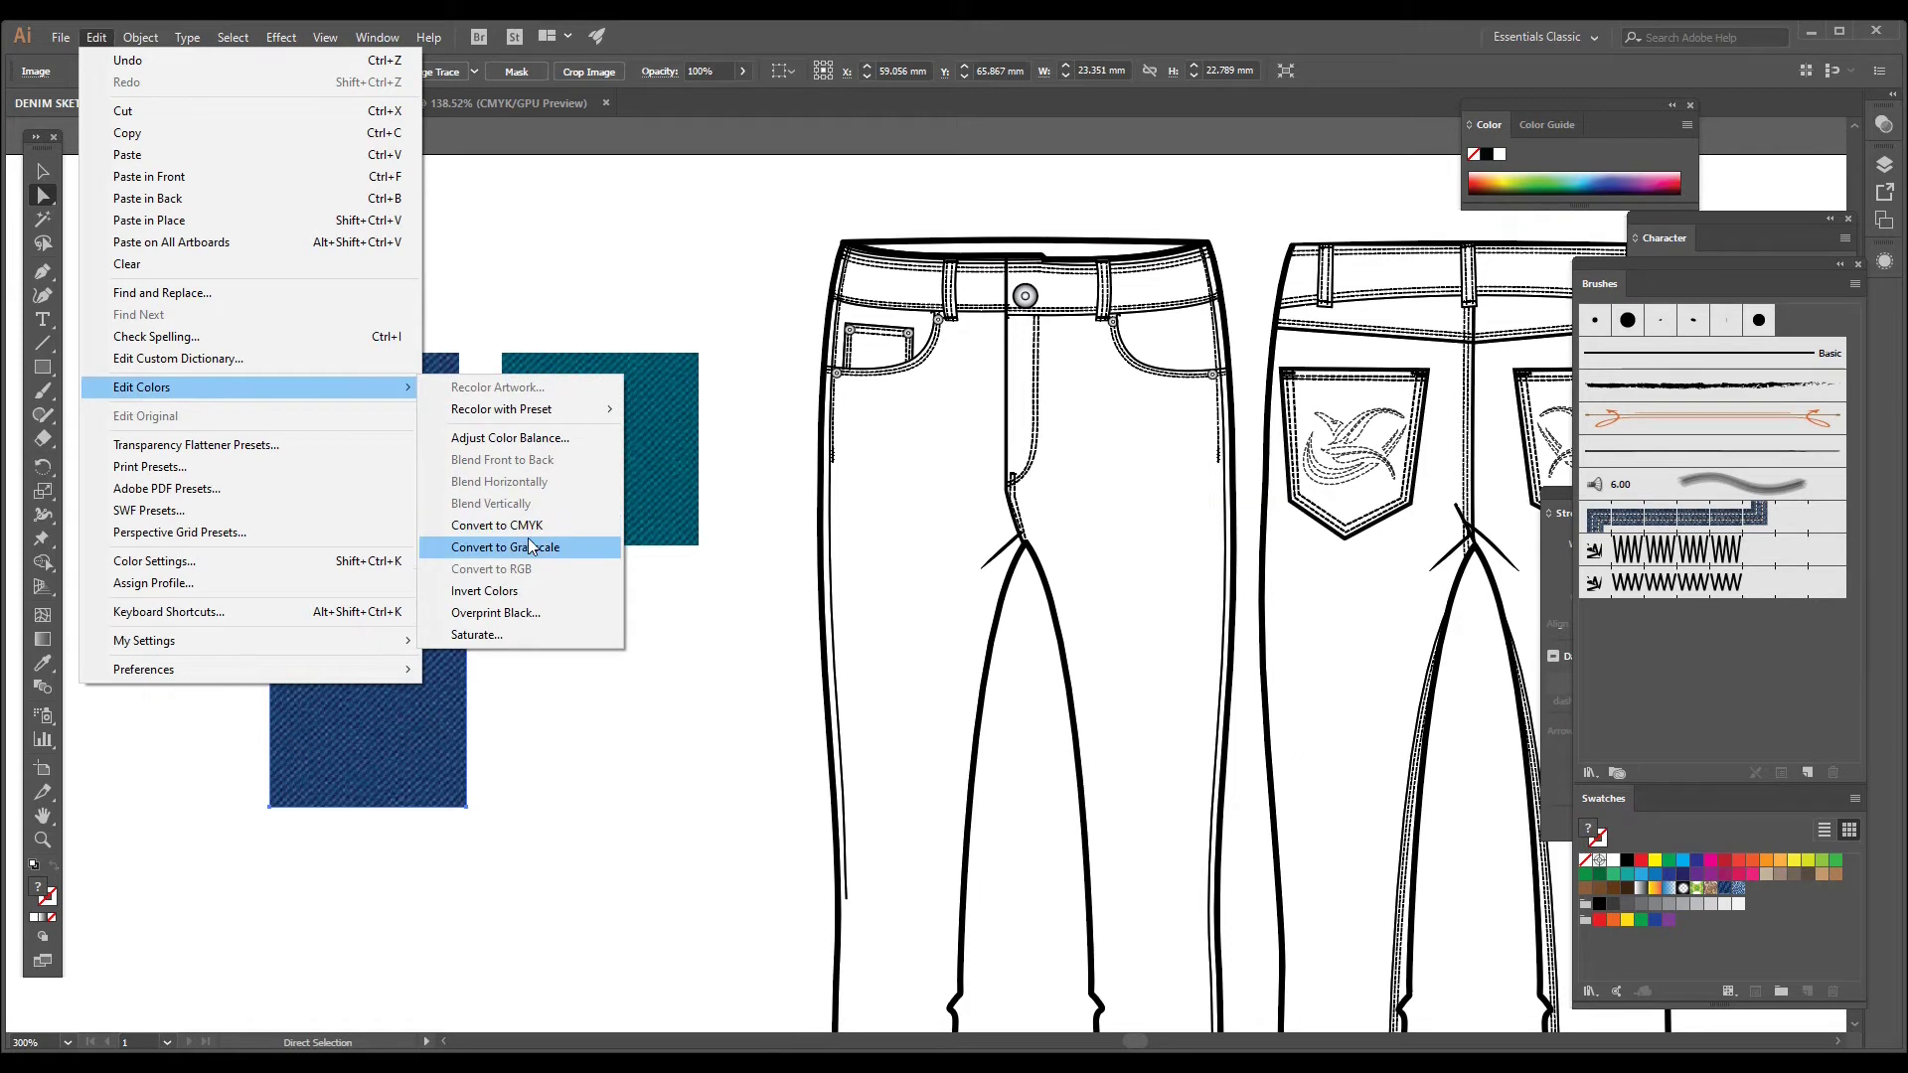
{"action": "left_click", "coordinate": [548, 438]}
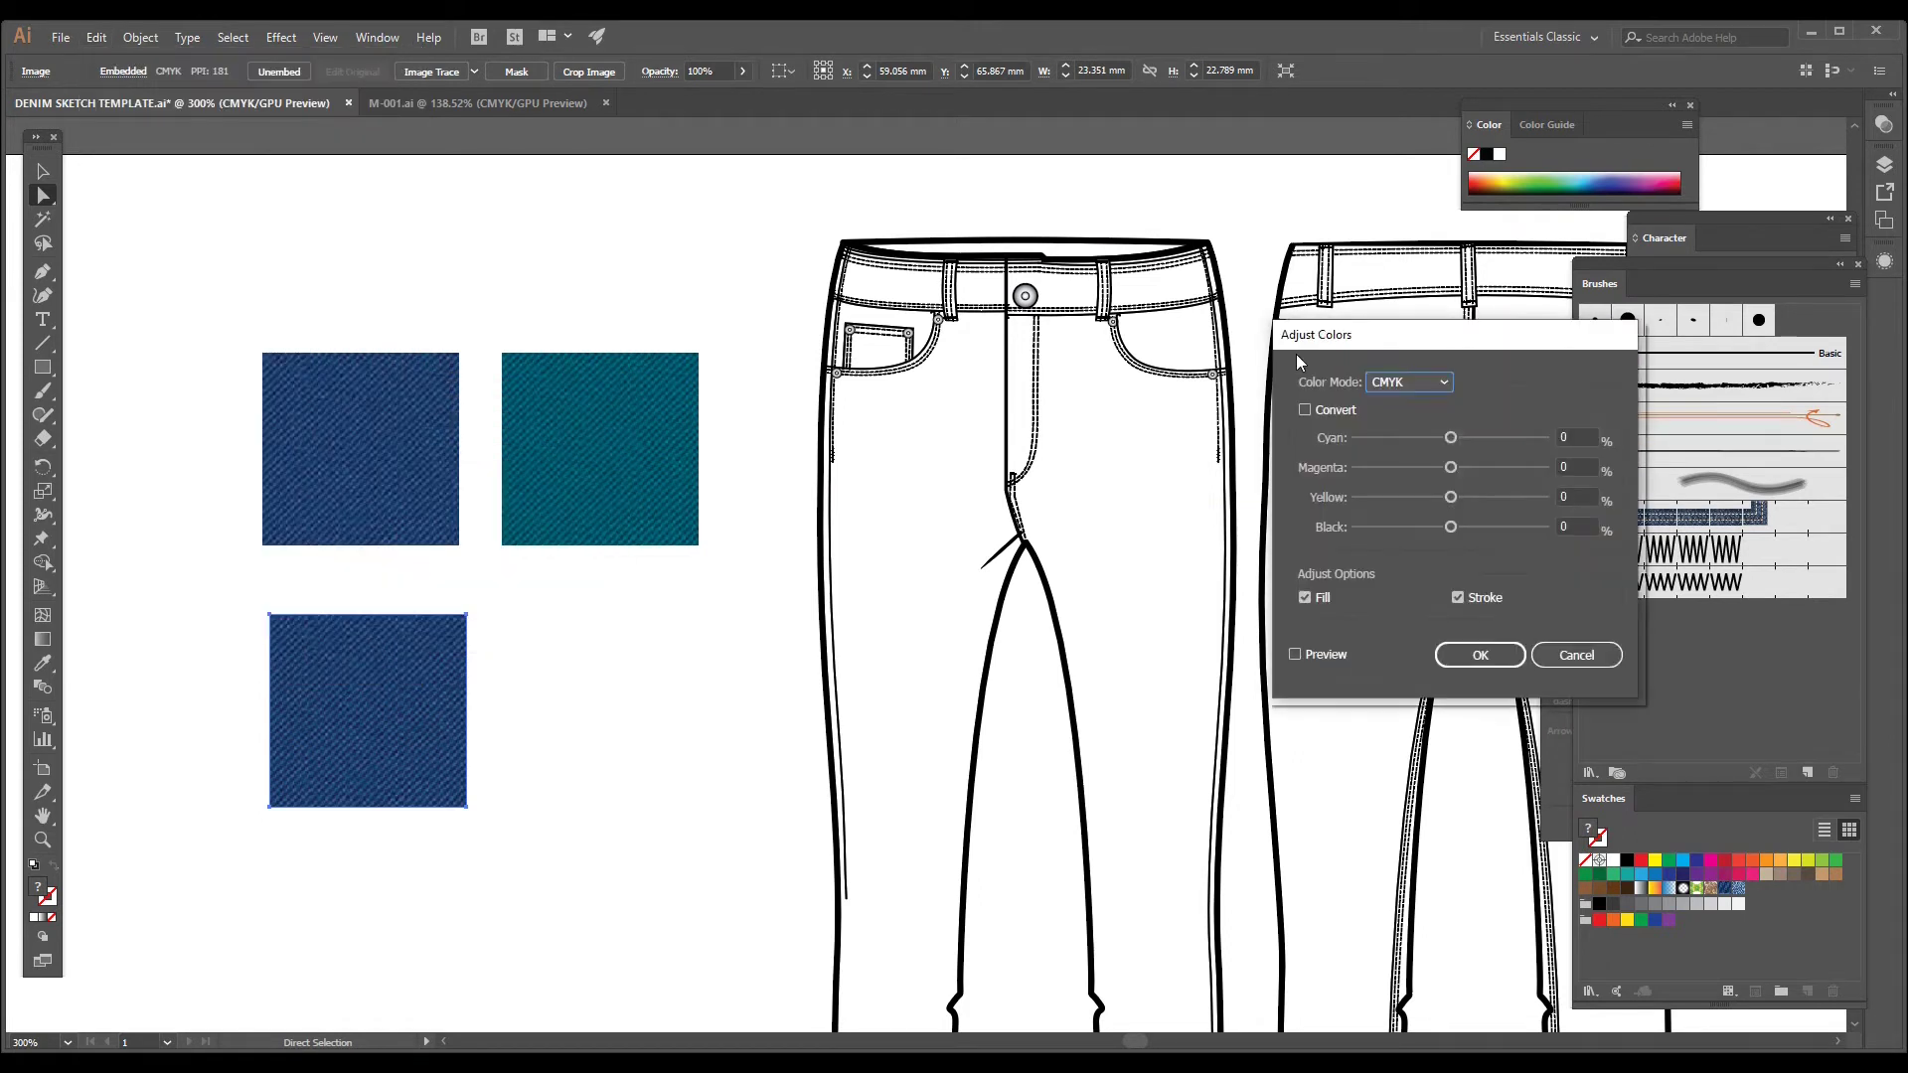
{"action": "left_click_drag", "start_coordinate": [1455, 331], "coordinate": [428, 124]}
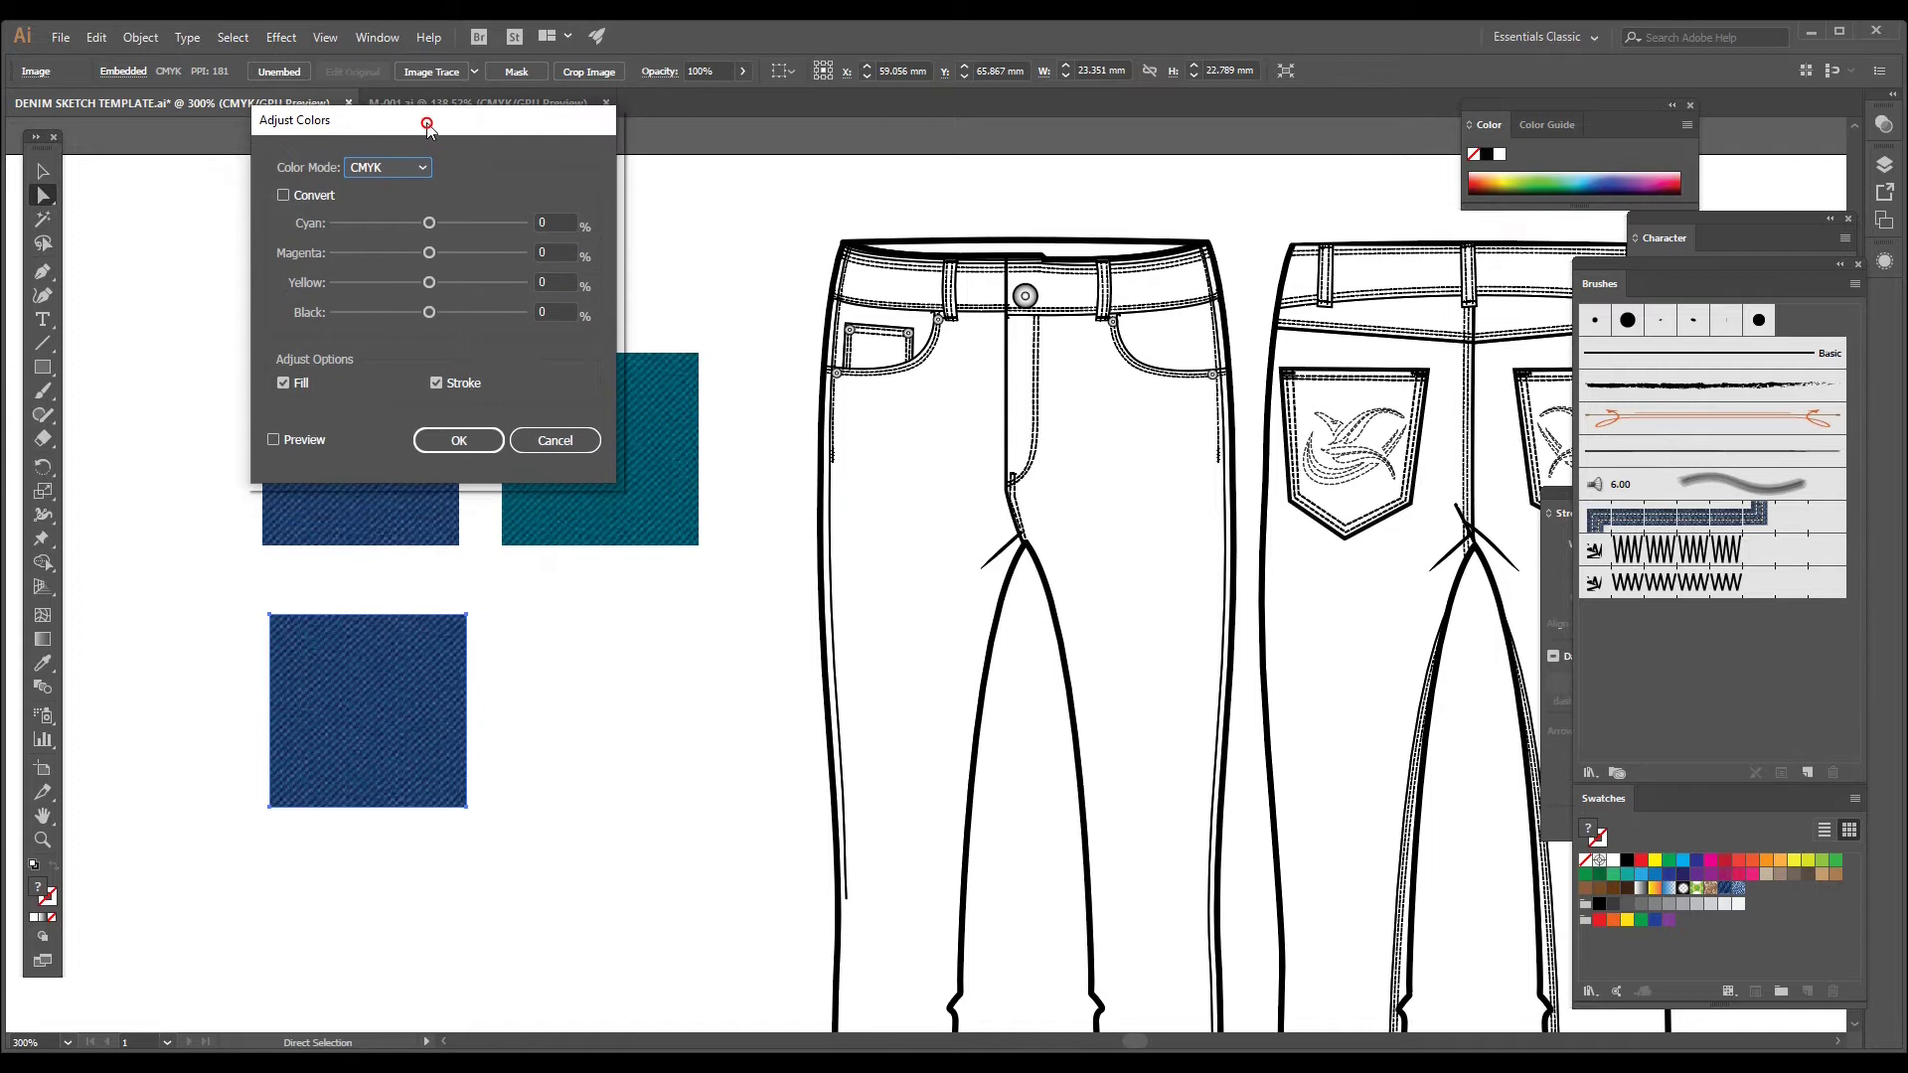
{"action": "left_click", "coordinate": [309, 444]}
{"action": "left_click_drag", "start_coordinate": [429, 285], "coordinate": [493, 293]}
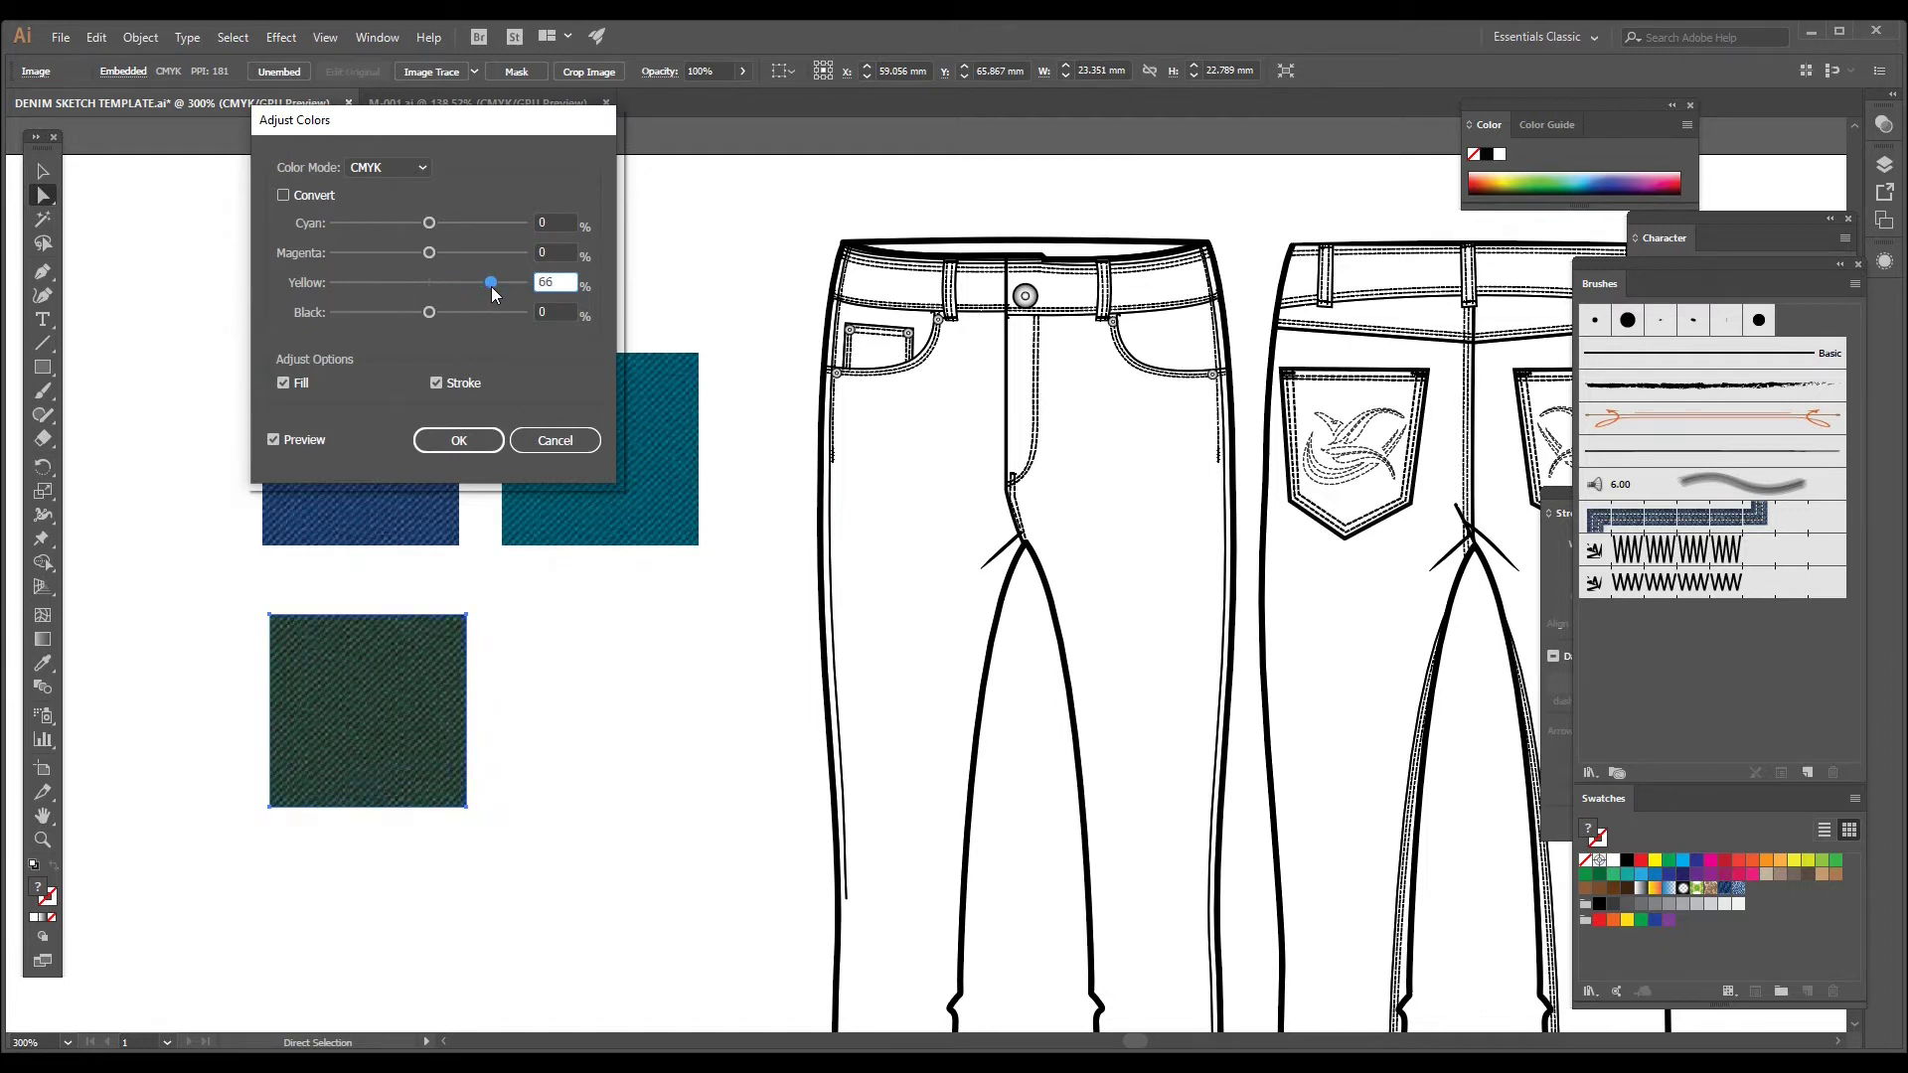
{"action": "left_click", "coordinate": [449, 223]}
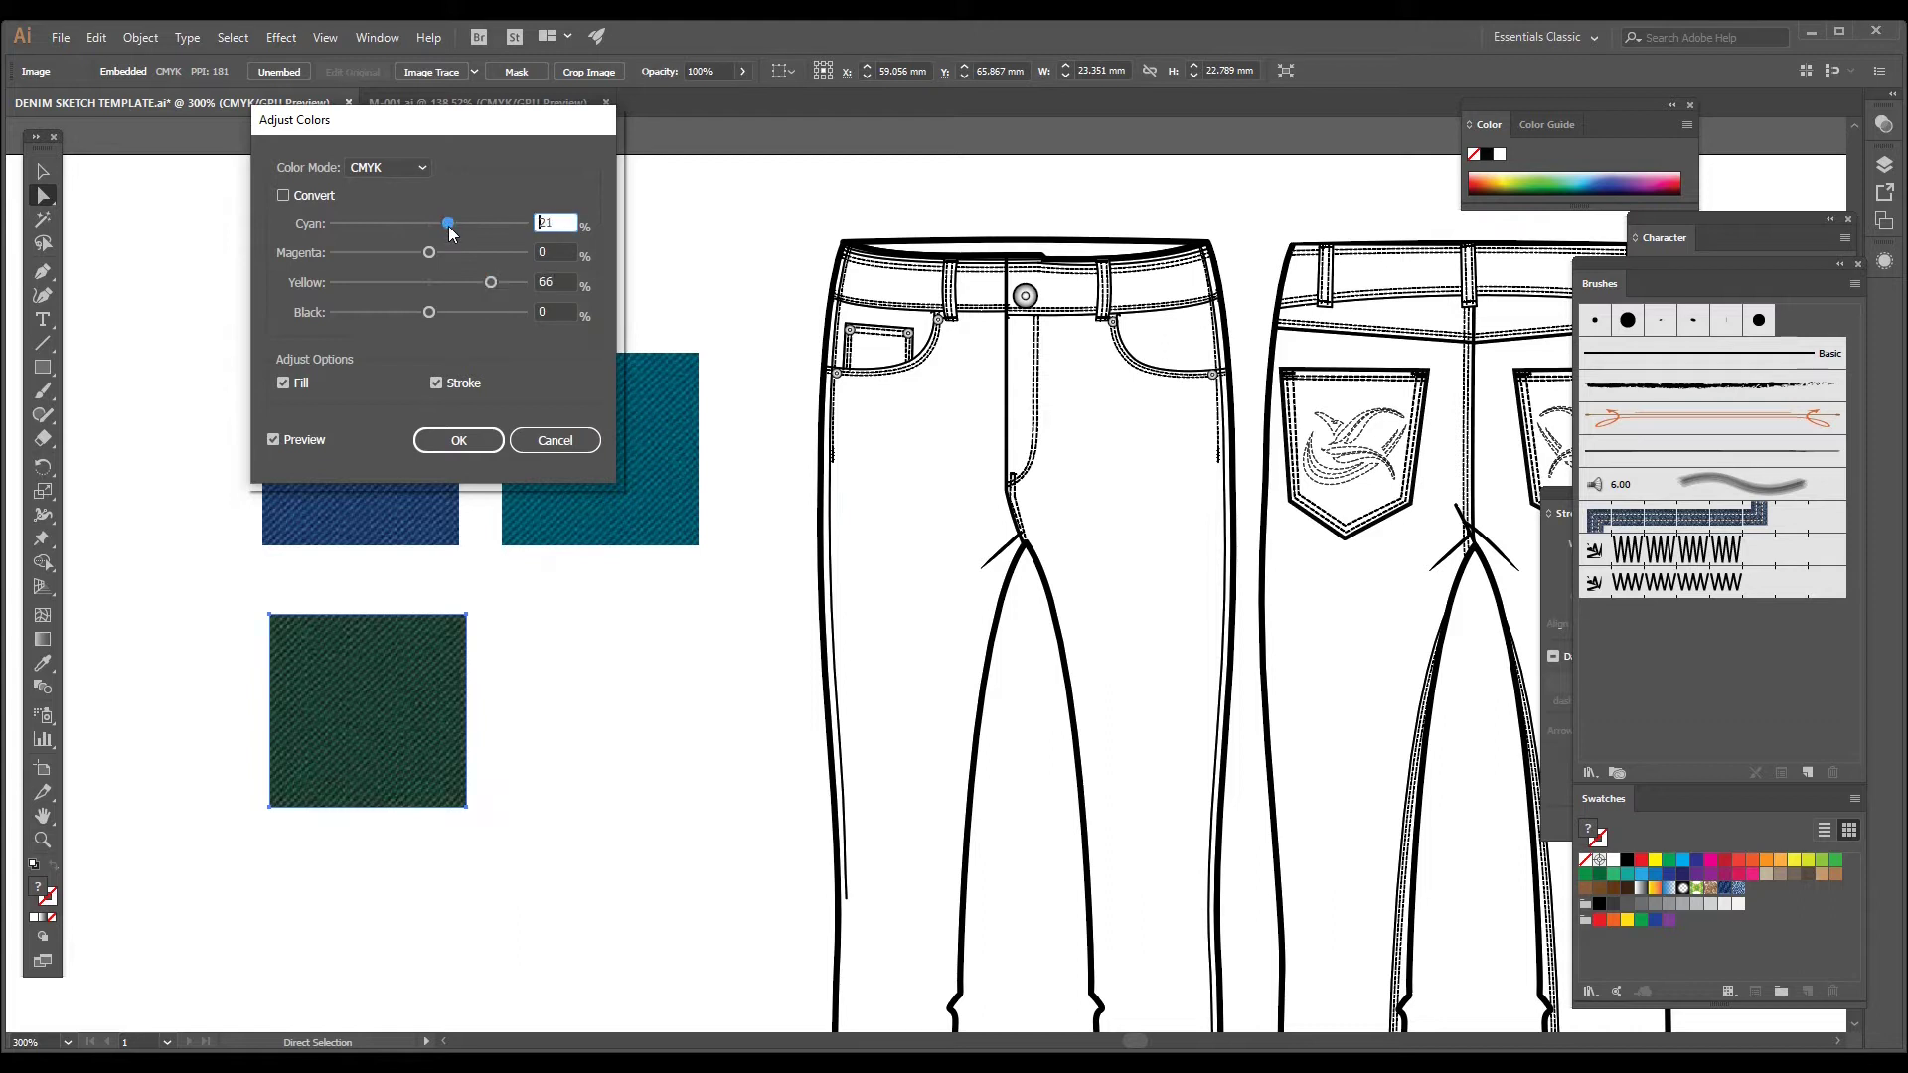
{"action": "left_click_drag", "start_coordinate": [387, 230], "coordinate": [409, 234]}
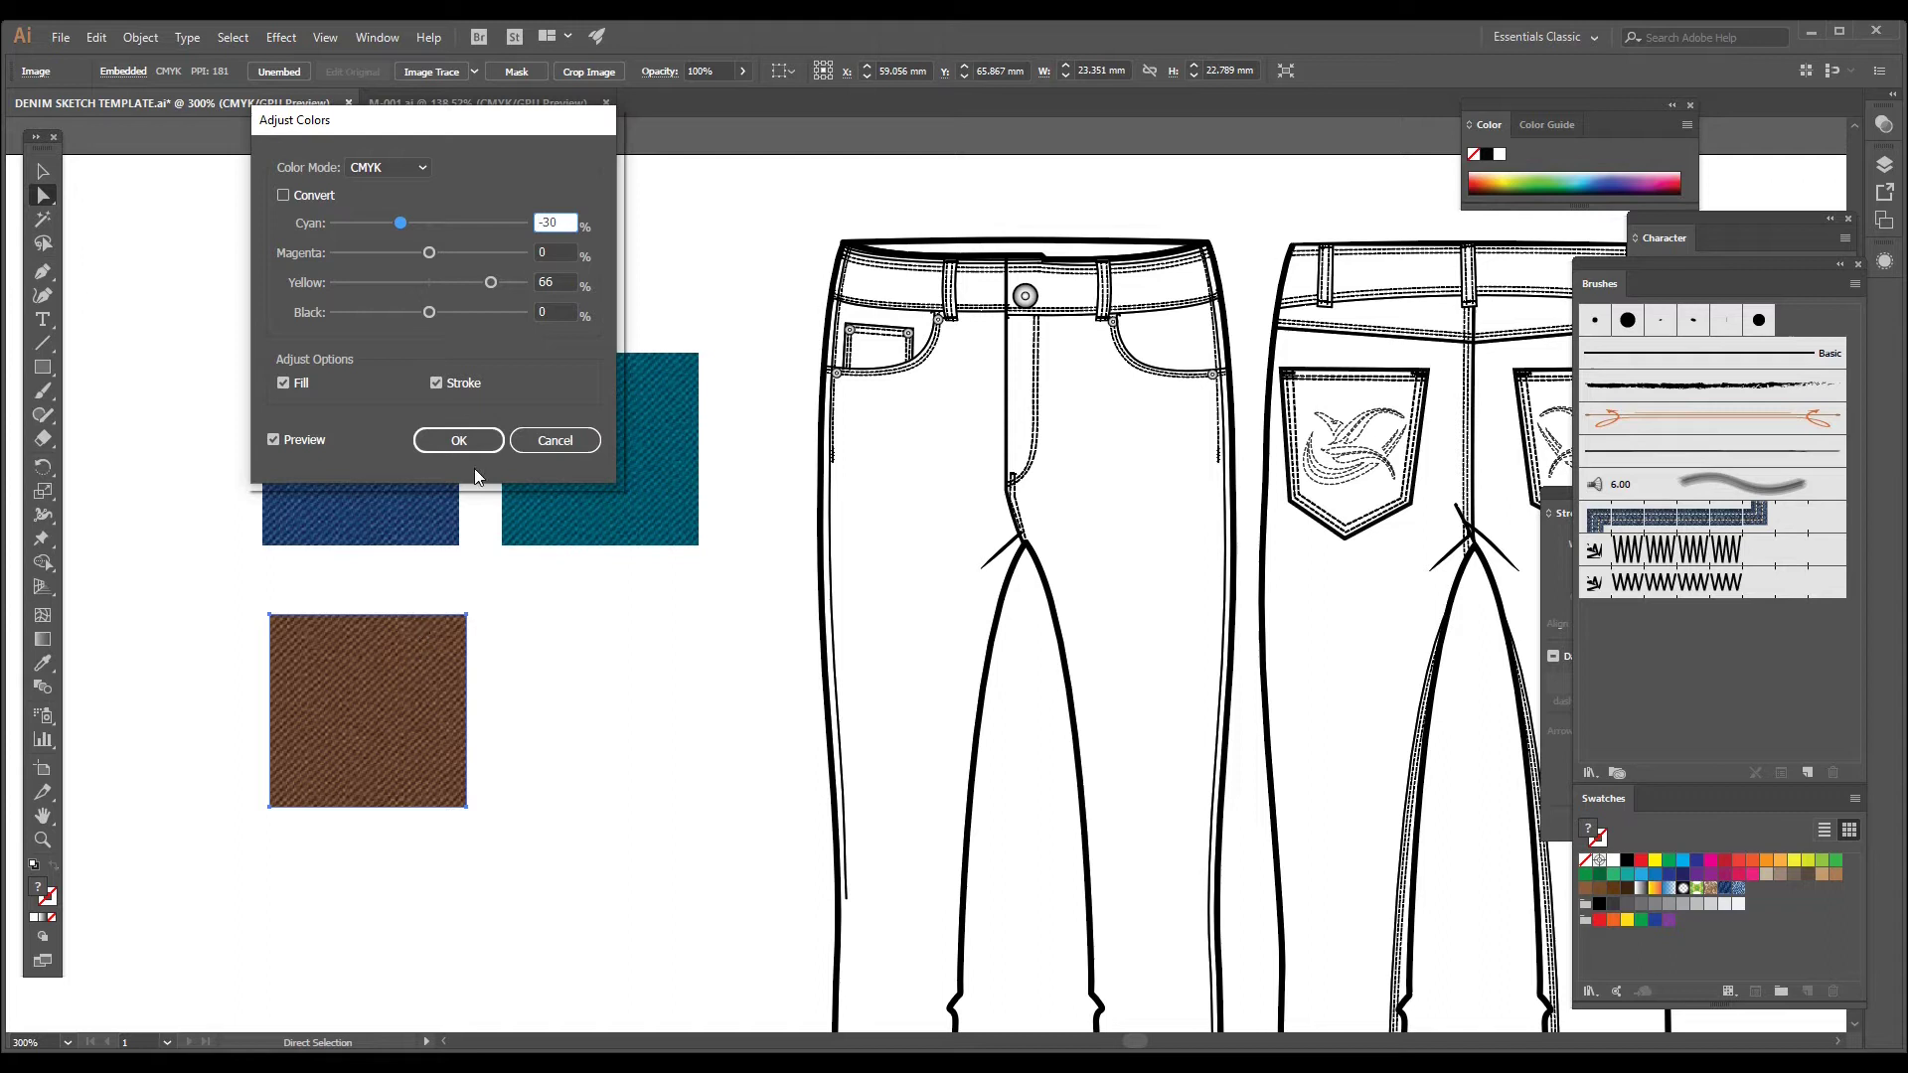
{"action": "left_click", "coordinate": [459, 440]}
Step: Move the brown, blue and teal swatches closer into a tight group
{"action": "left_click_drag", "start_coordinate": [419, 708], "coordinate": [383, 681]}
{"action": "left_click_drag", "start_coordinate": [367, 477], "coordinate": [318, 446]}
{"action": "left_click_drag", "start_coordinate": [517, 498], "coordinate": [466, 471]}
{"action": "mouse_move", "coordinate": [383, 672]}
{"action": "left_mouse_down"}
{"action": "mouse_move", "coordinate": [403, 651]}
{"action": "mouse_move", "coordinate": [364, 641]}
{"action": "left_mouse_up"}
{"action": "left_click", "coordinate": [501, 673]}
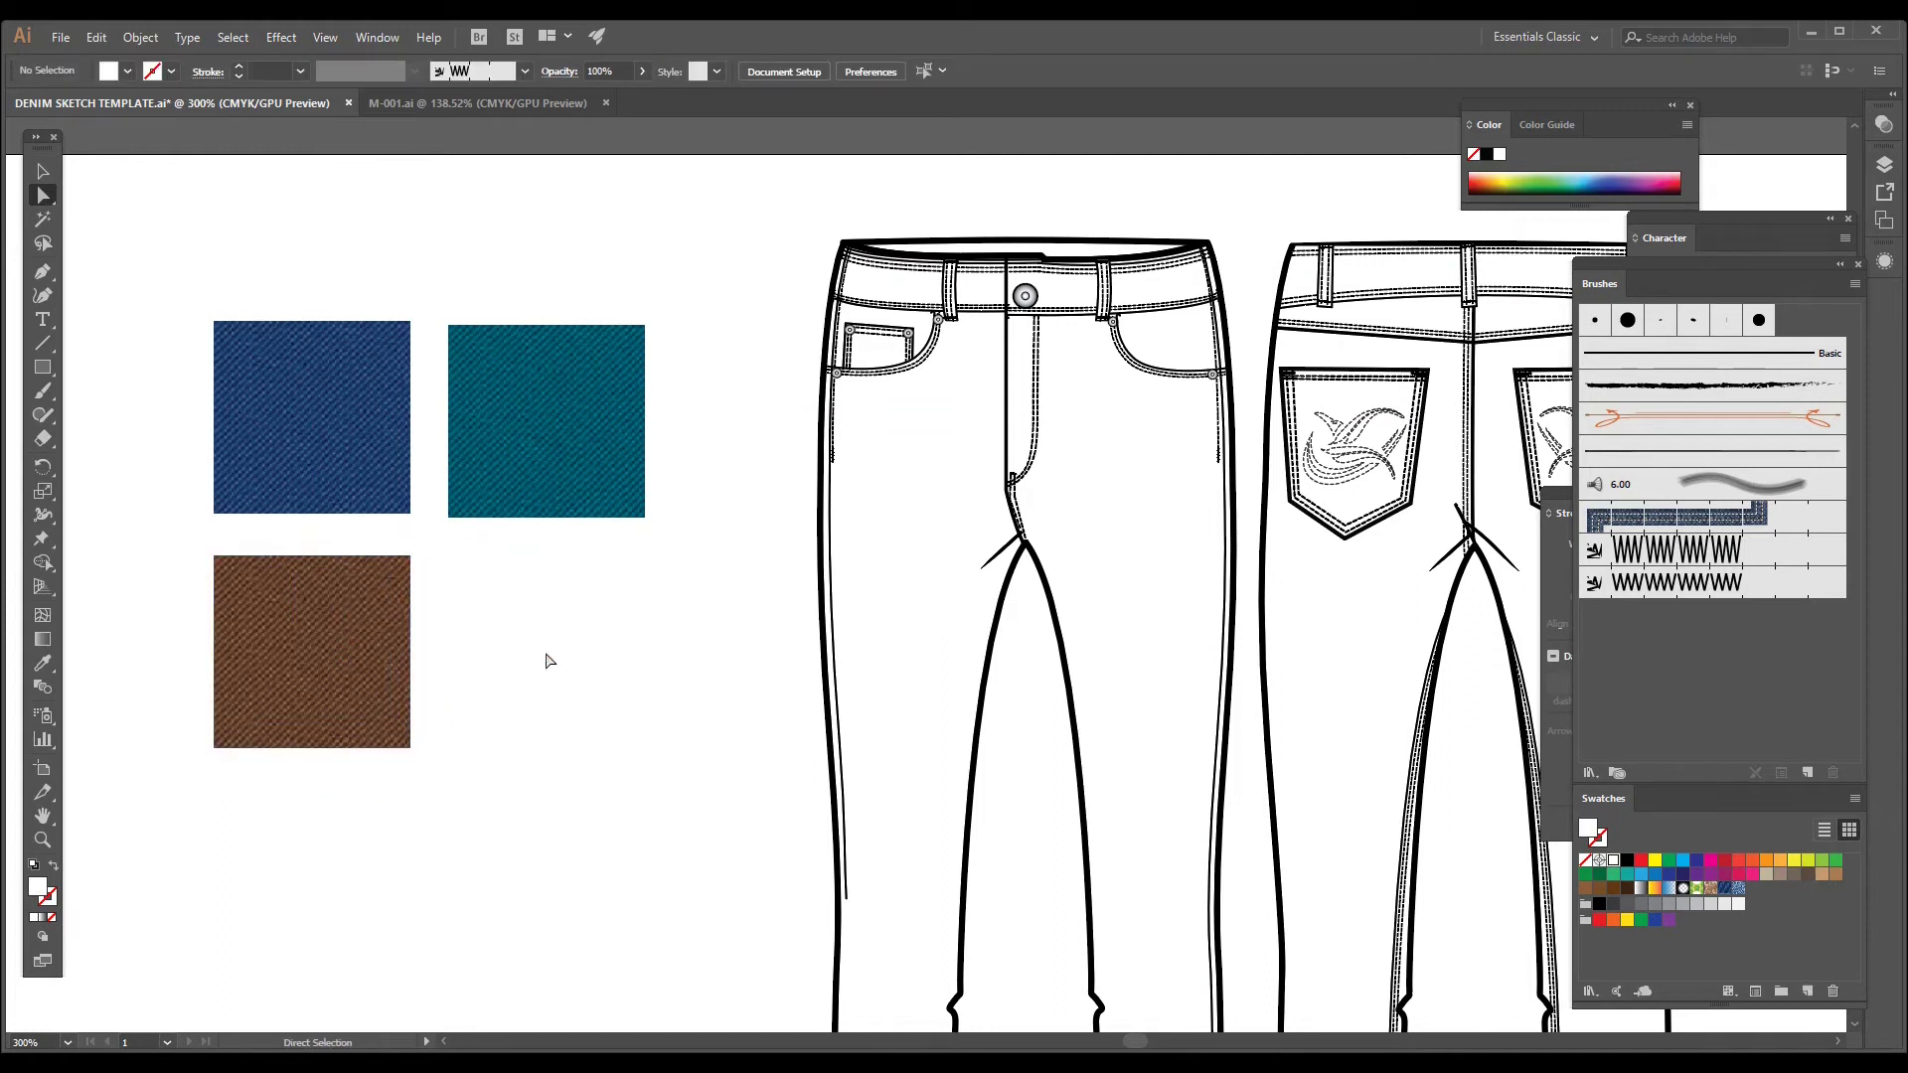
Step: Drag the blue denim square into Swatches, creating New Pattern Swatch 2
{"action": "key", "text": "space"}
{"action": "left_click_drag", "start_coordinate": [711, 622], "coordinate": [529, 518]}
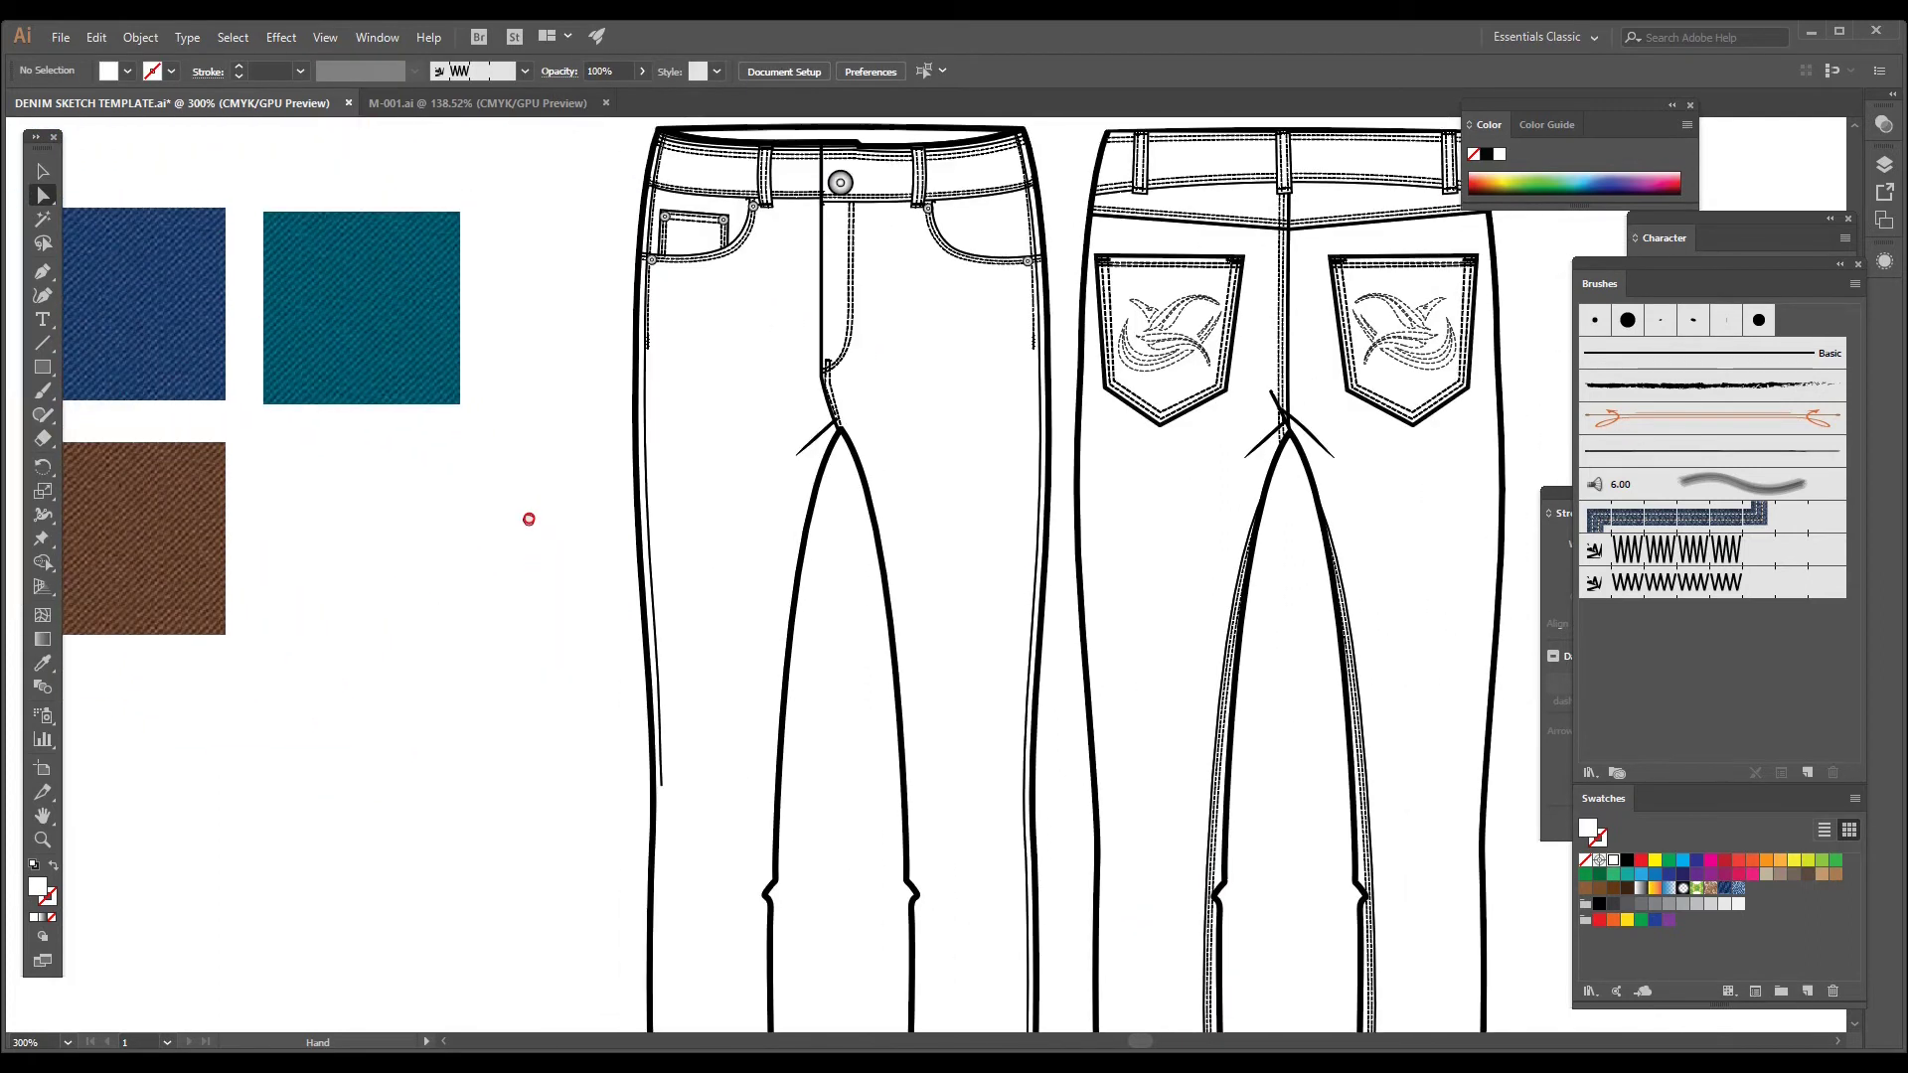
{"action": "left_click", "coordinate": [153, 343]}
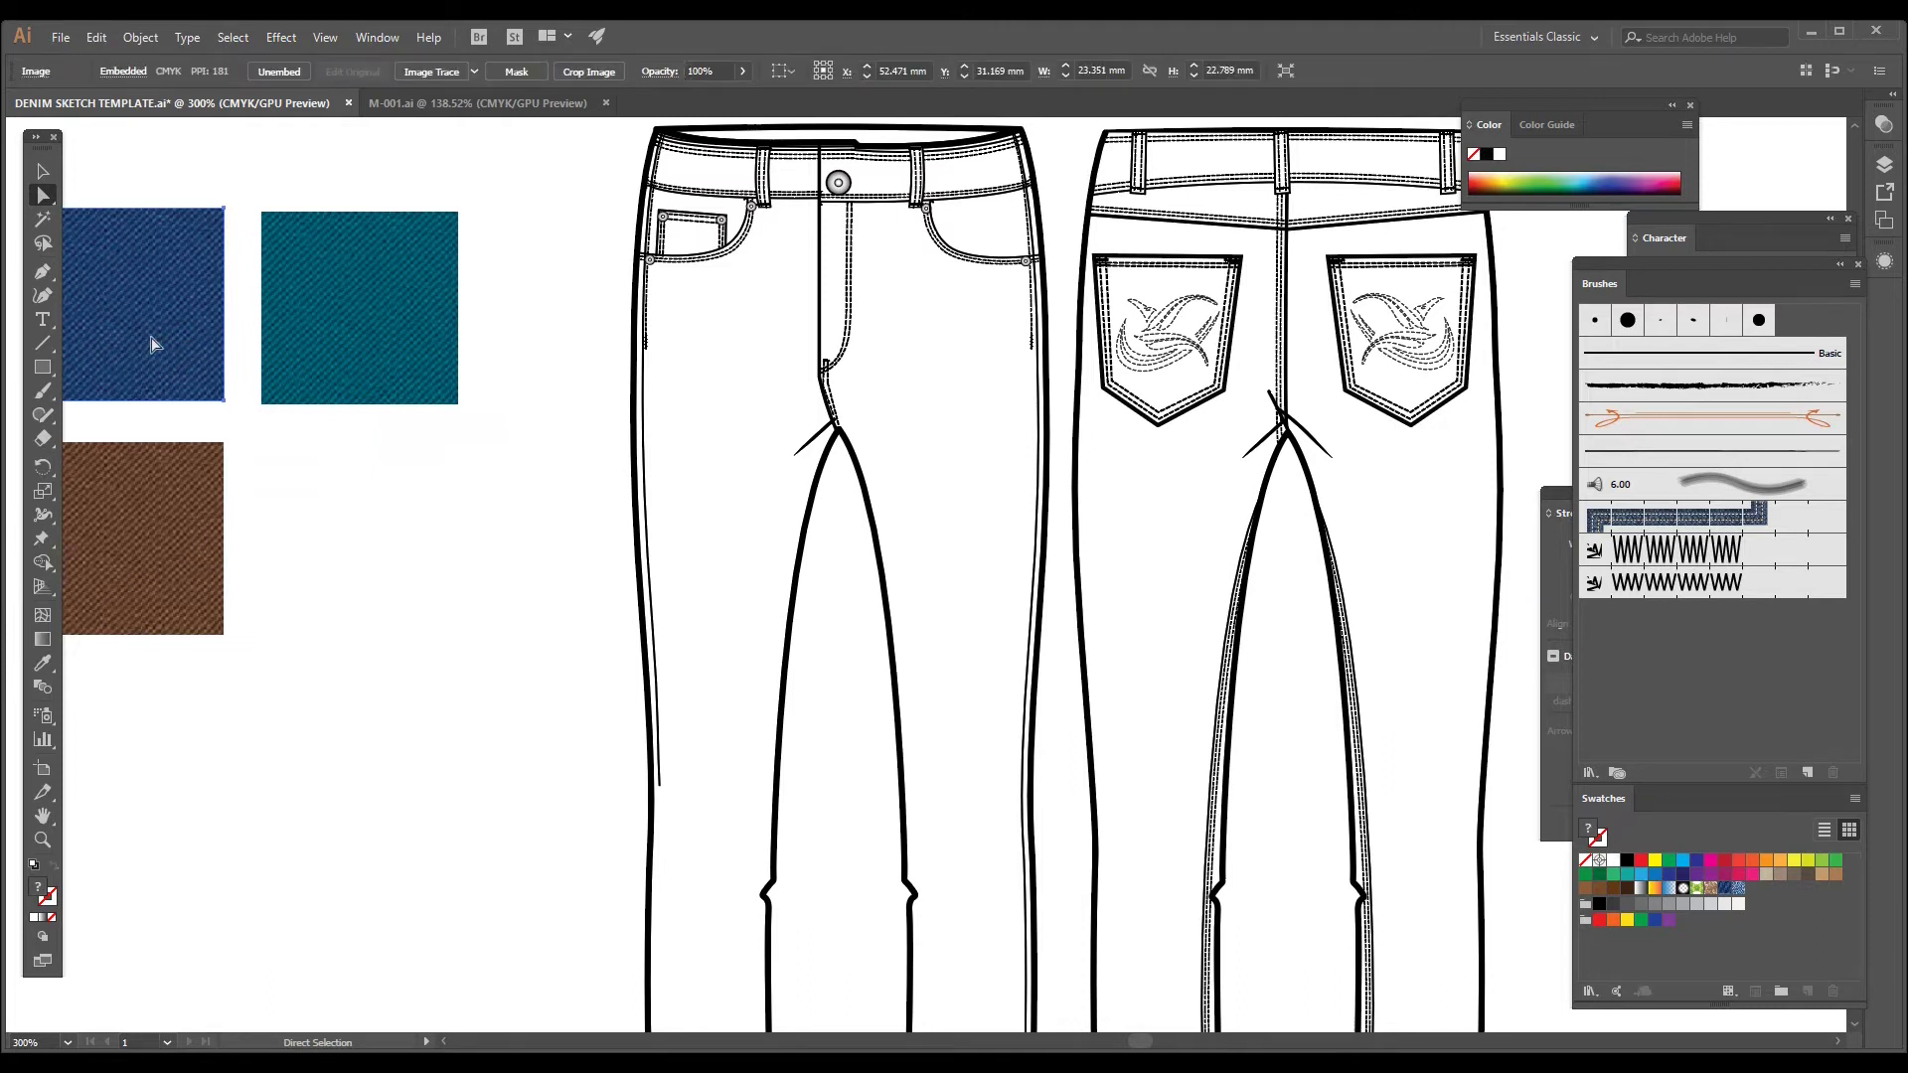
{"action": "left_click_drag", "start_coordinate": [153, 345], "coordinate": [1757, 924]}
Step: Zoom out to 200% and centre both jeans sketches in view
{"action": "left_click", "coordinate": [690, 537]}
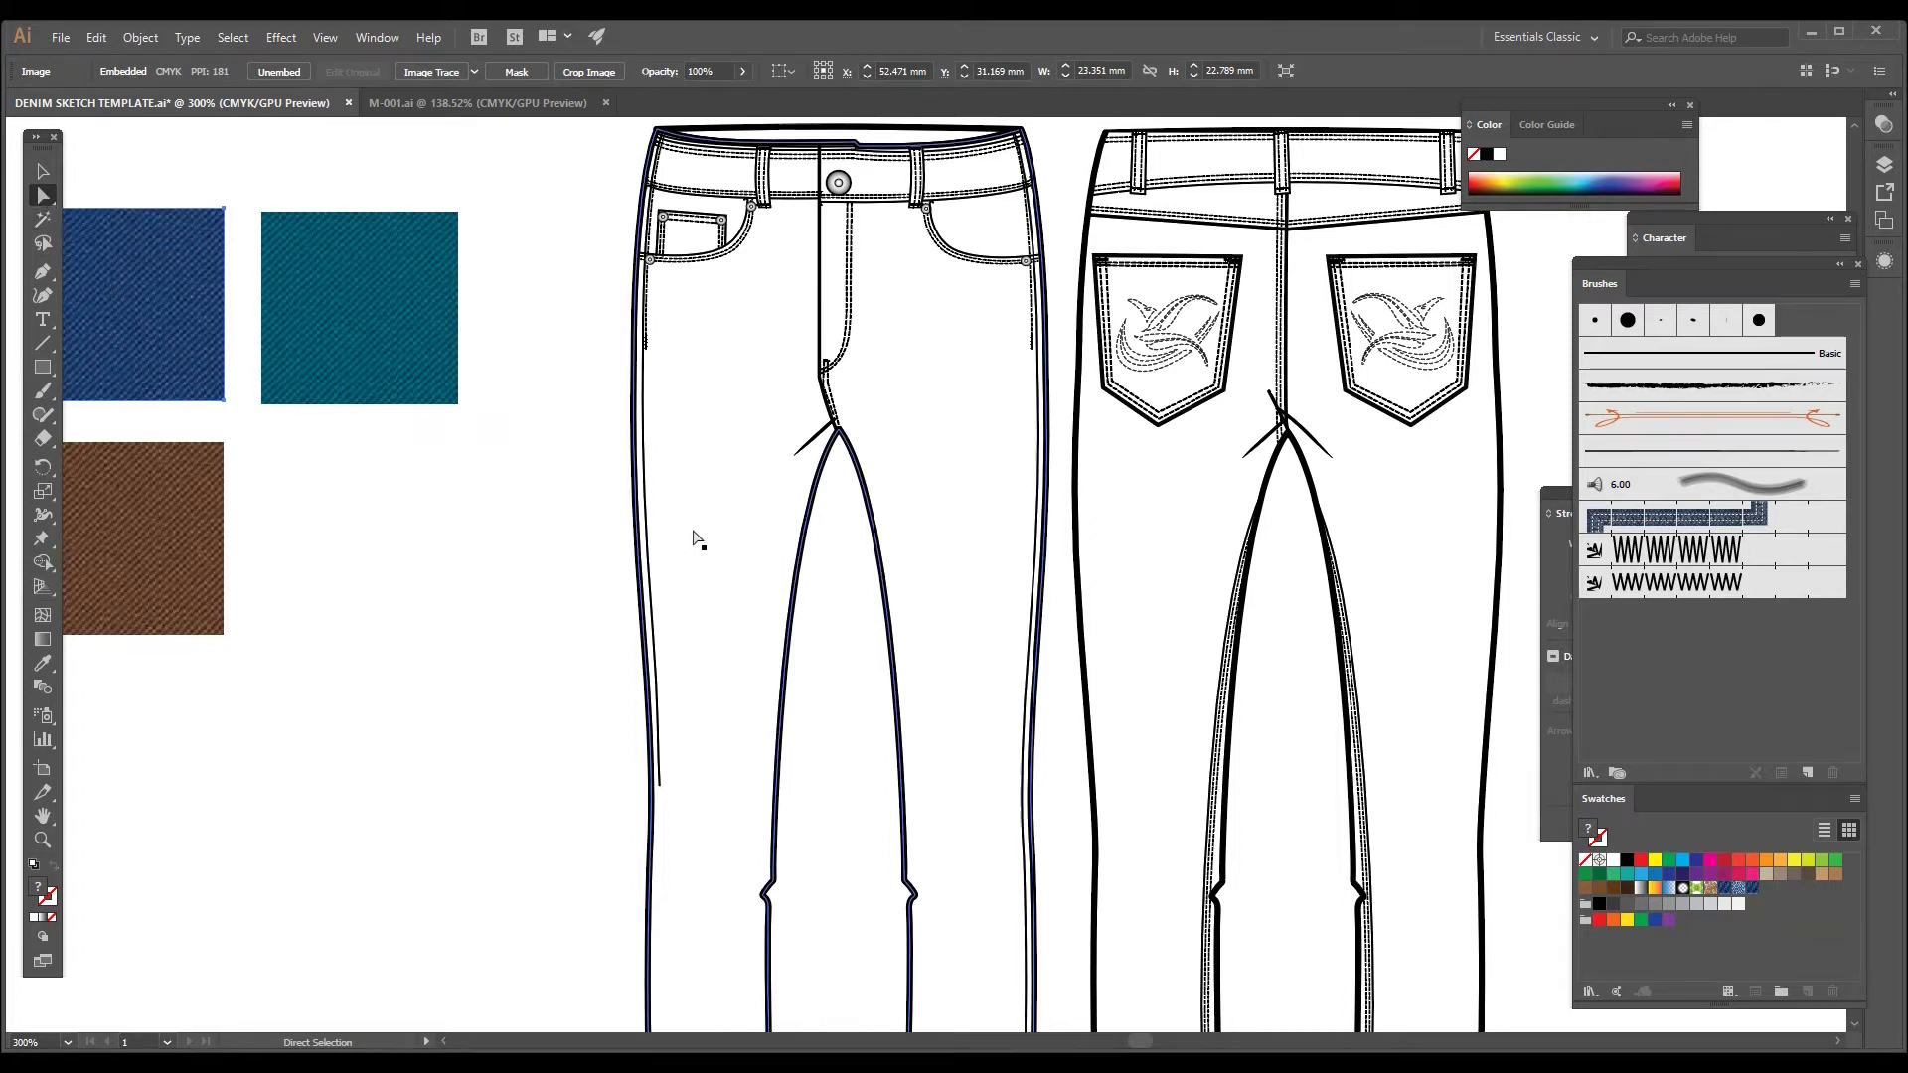
{"action": "scroll", "coordinate": [718, 546], "scroll_direction": "down", "scroll_amount": 1}
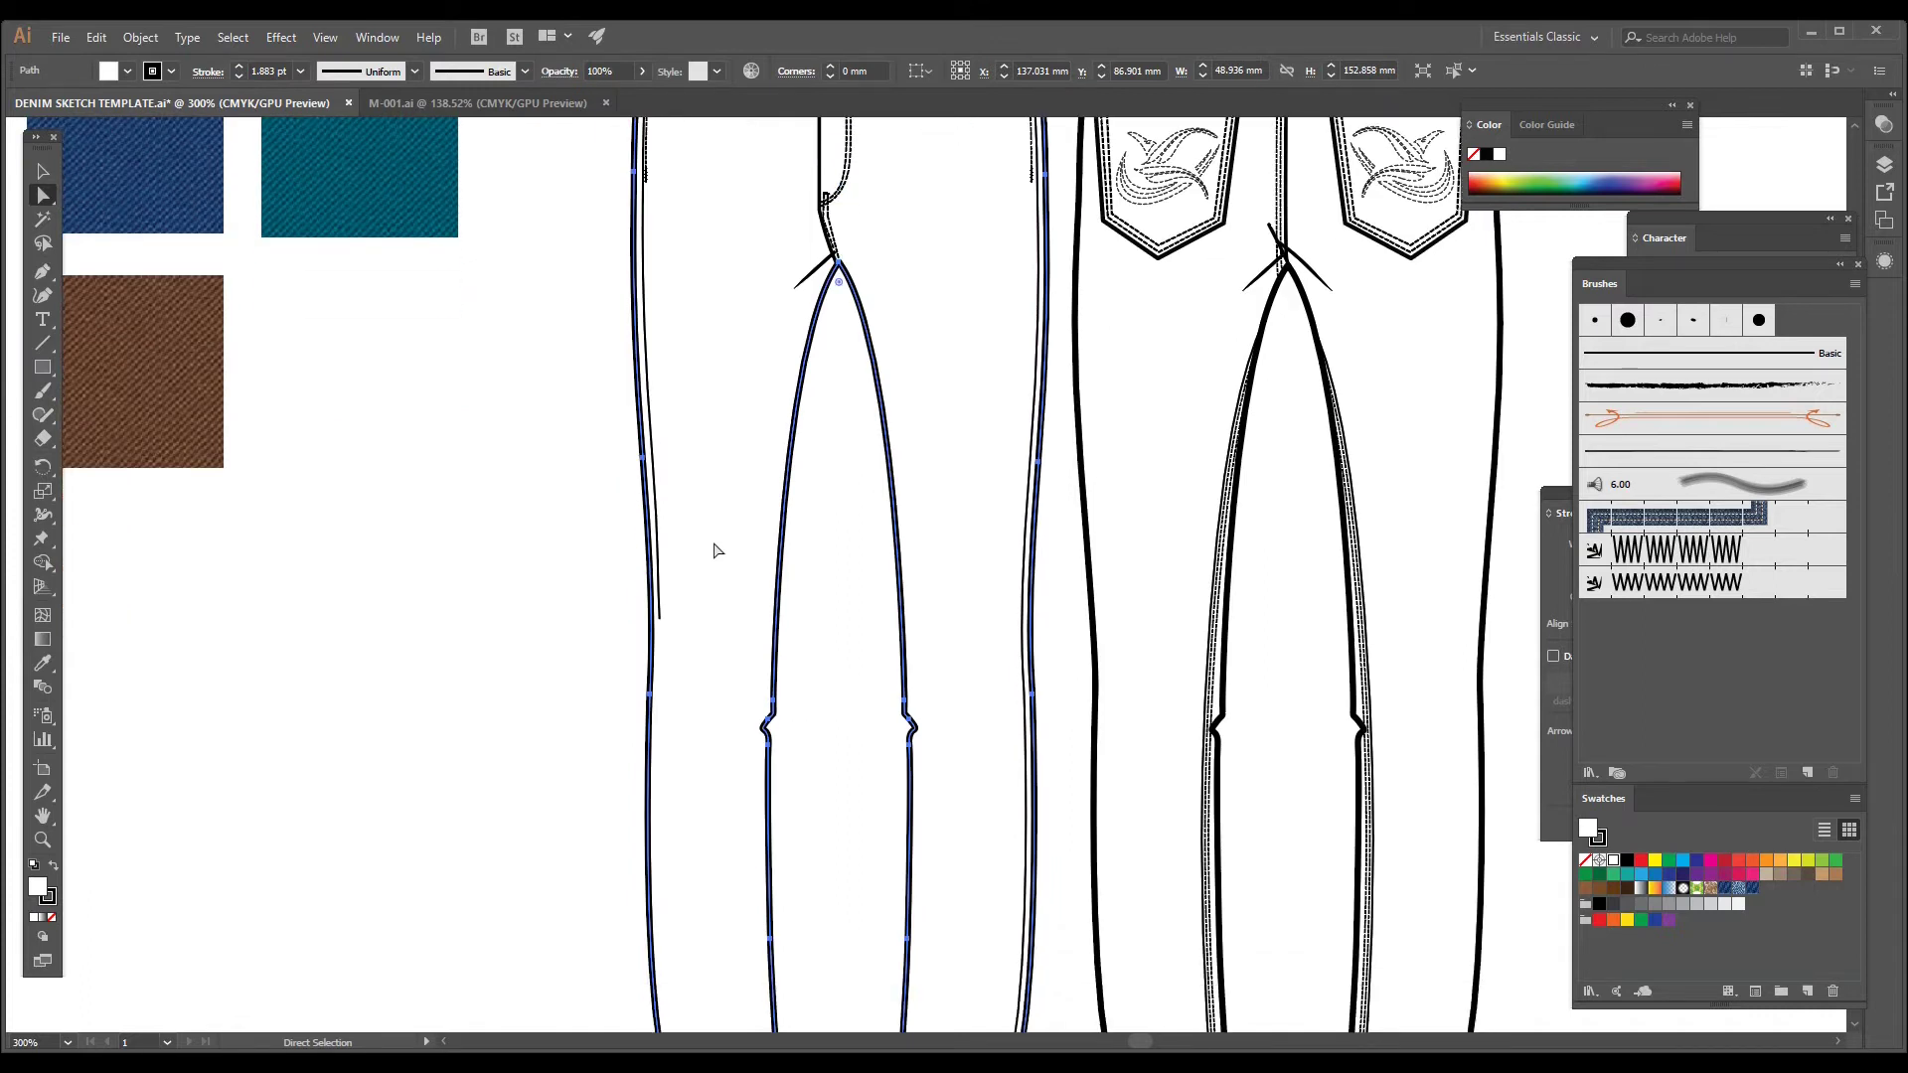
{"action": "key", "text": "ctrl"}
{"action": "key", "text": "ctrl+minus"}
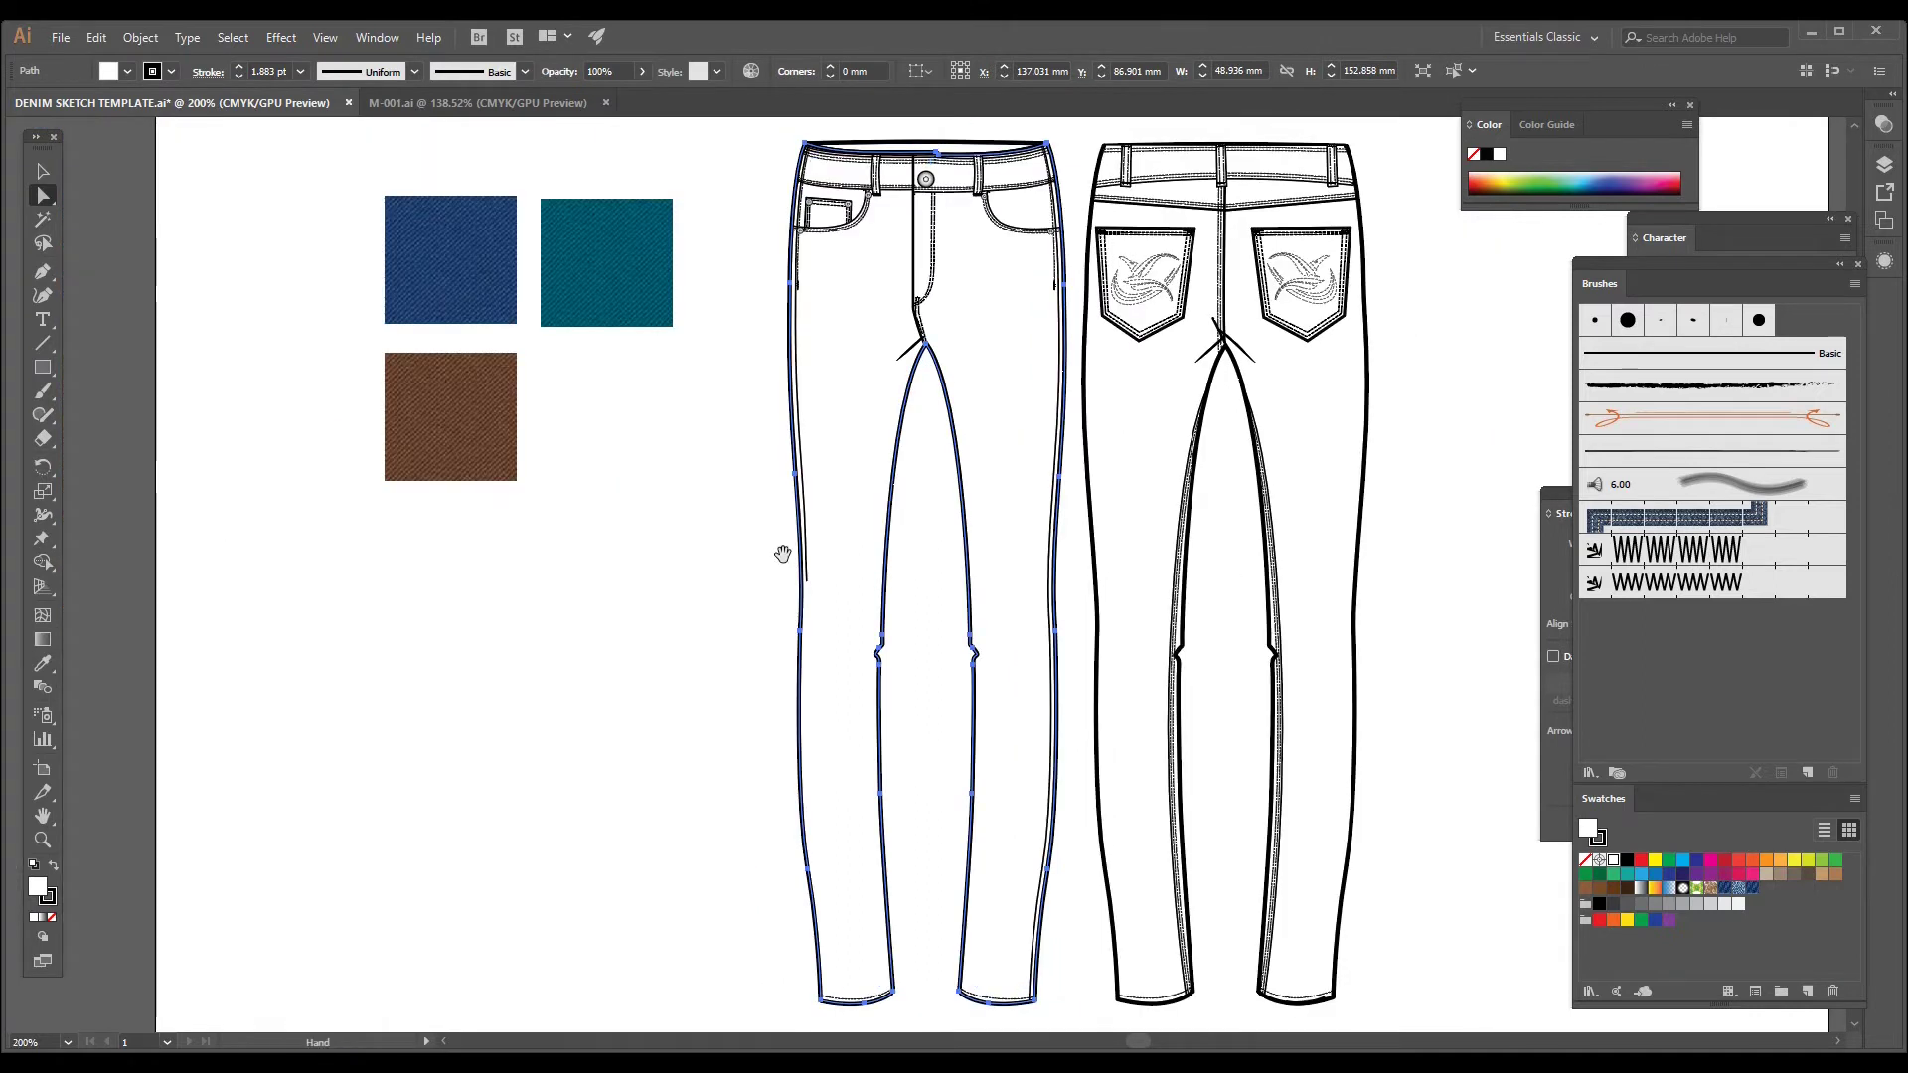
{"action": "left_click_drag", "start_coordinate": [779, 553], "coordinate": [355, 601]}
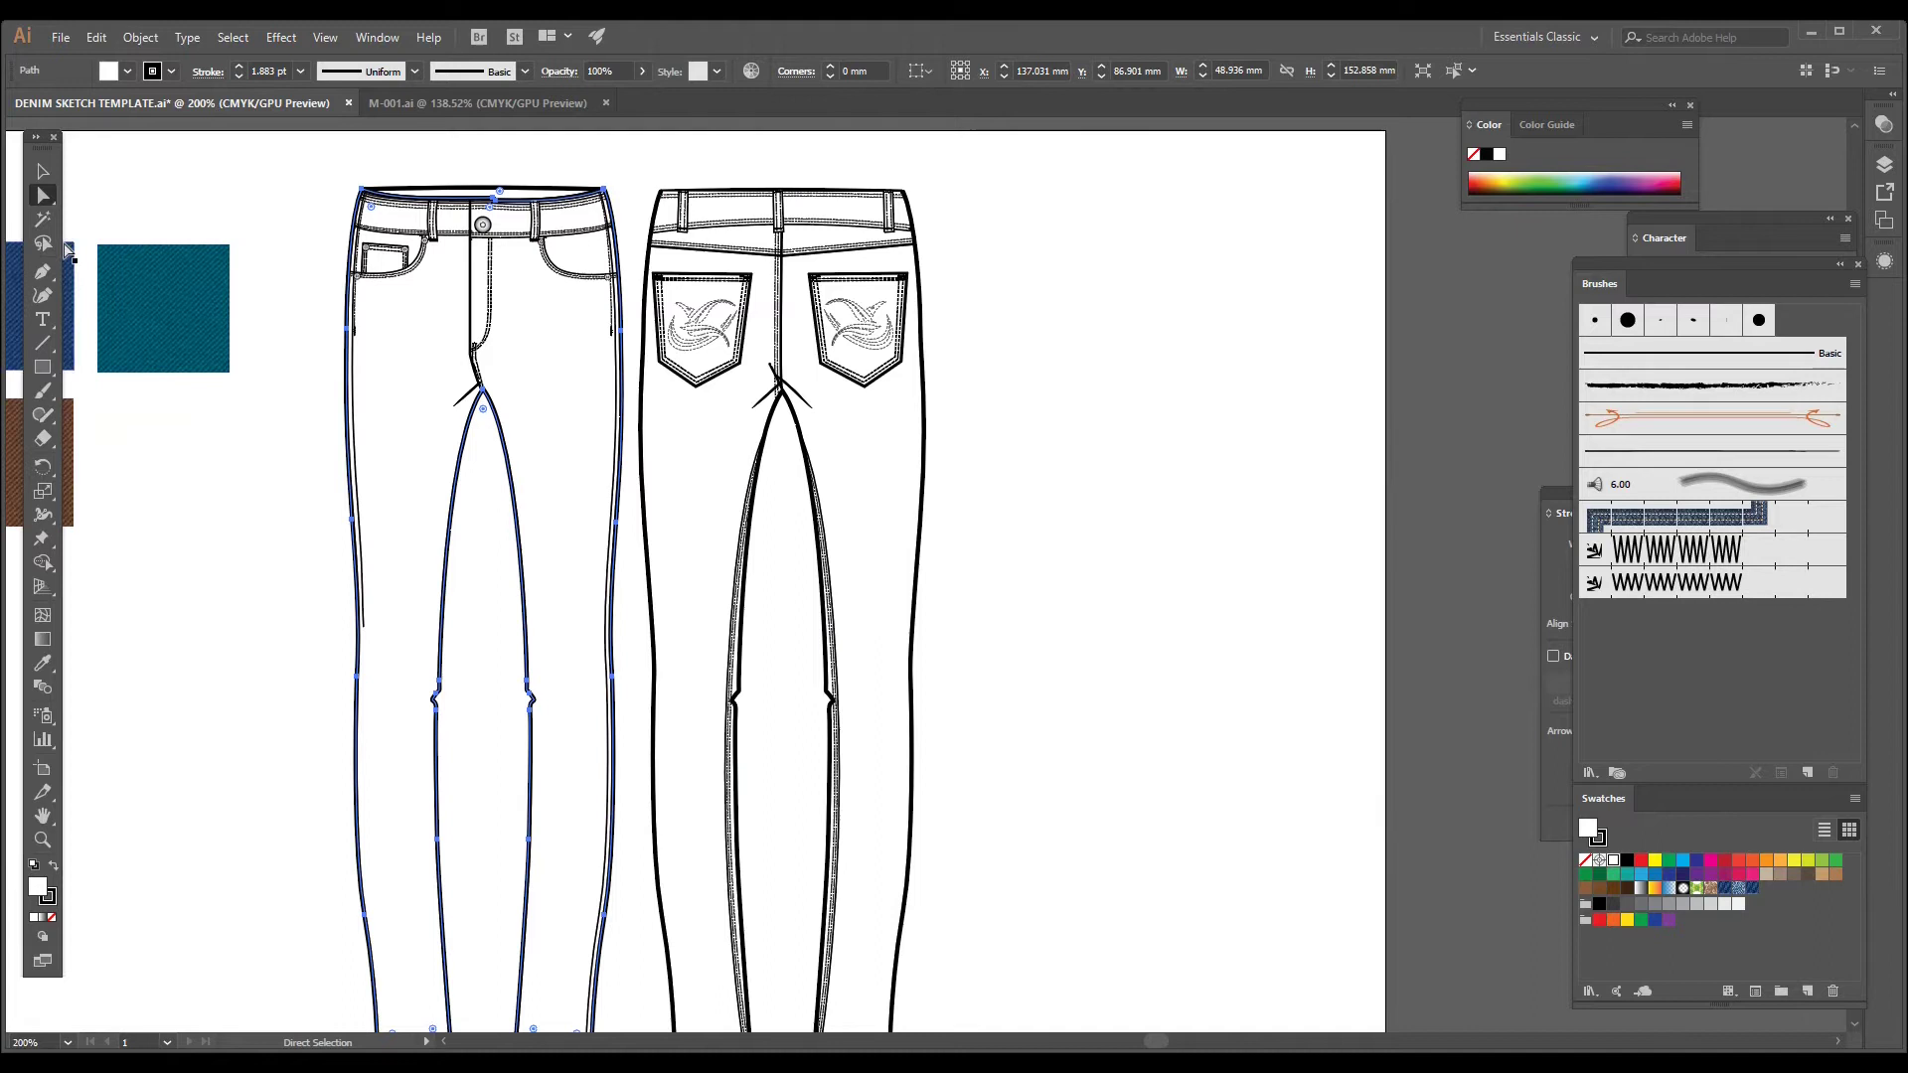
Step: Magic-wand select the white jeans fills, apply New Pattern Swatch 2, and deselect
{"action": "left_click", "coordinate": [43, 218]}
{"action": "left_click", "coordinate": [408, 440]}
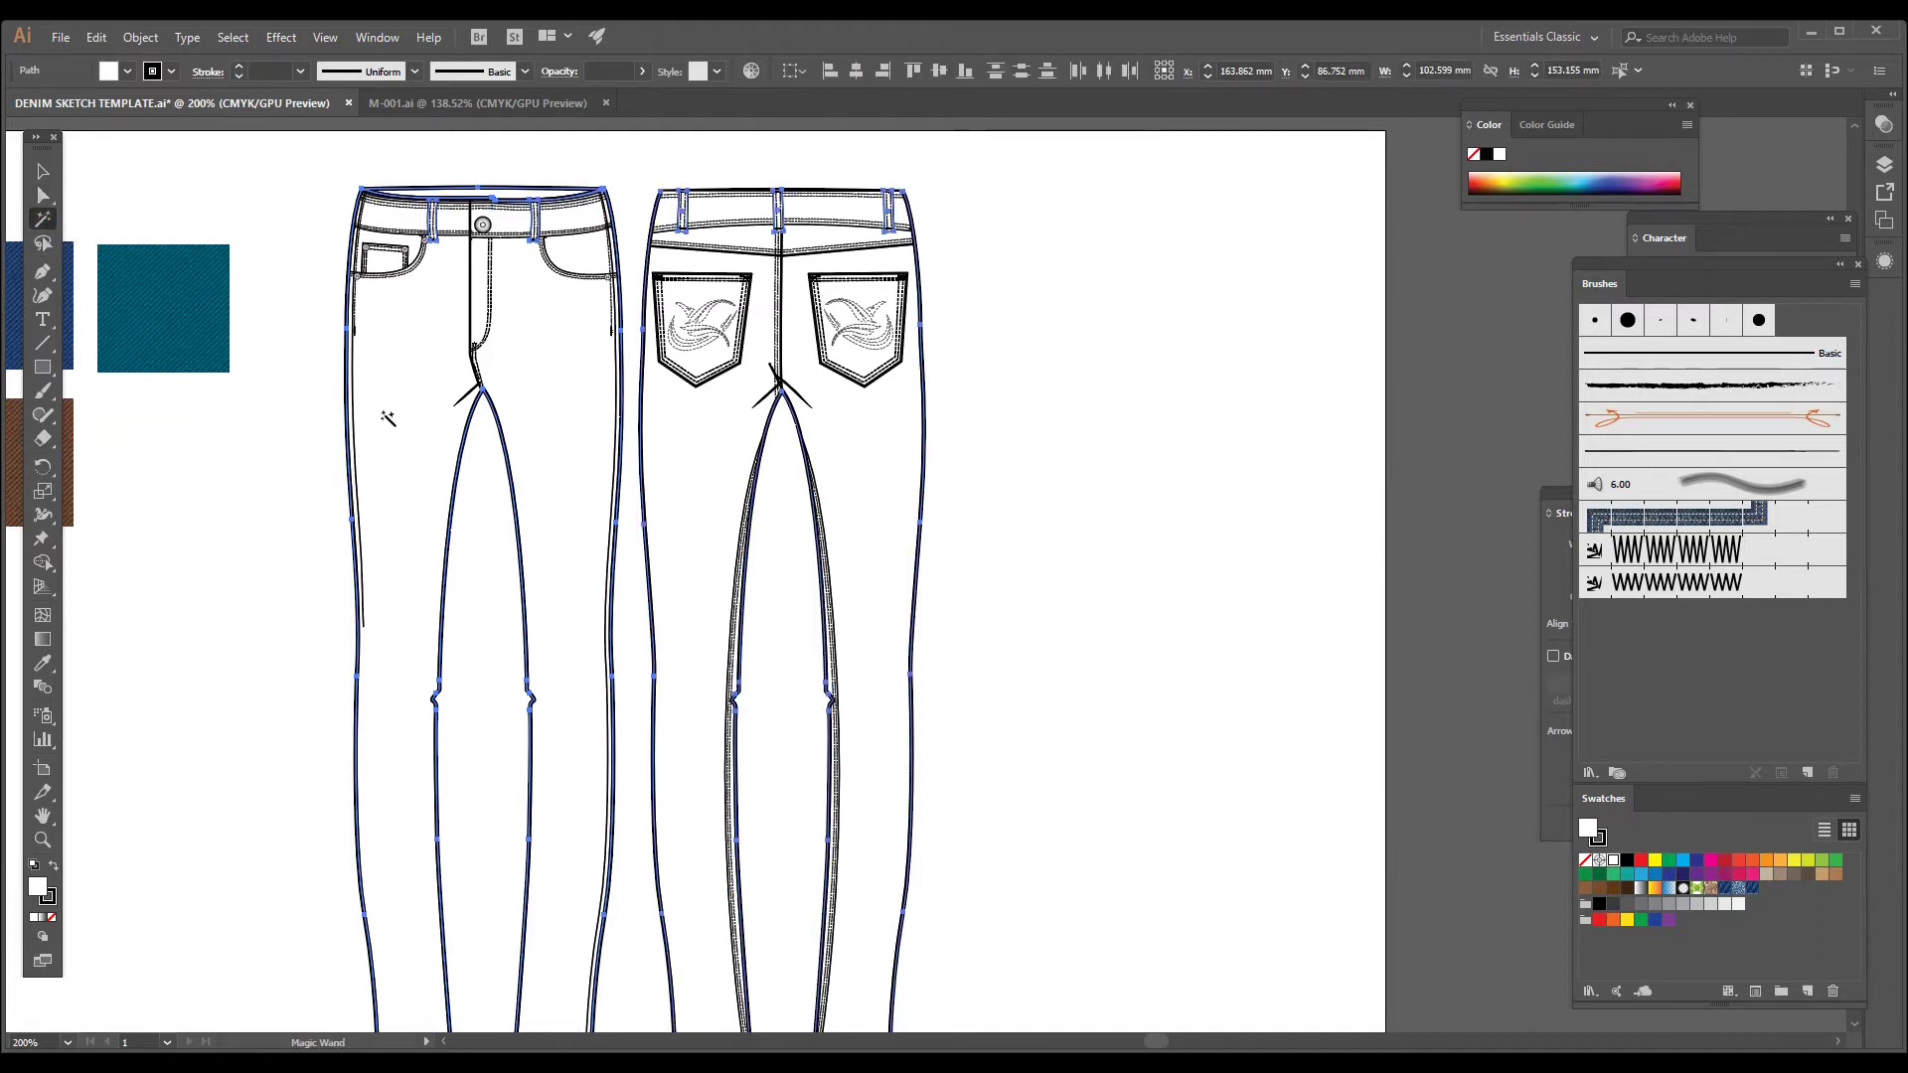
{"action": "left_click", "coordinate": [1752, 892]}
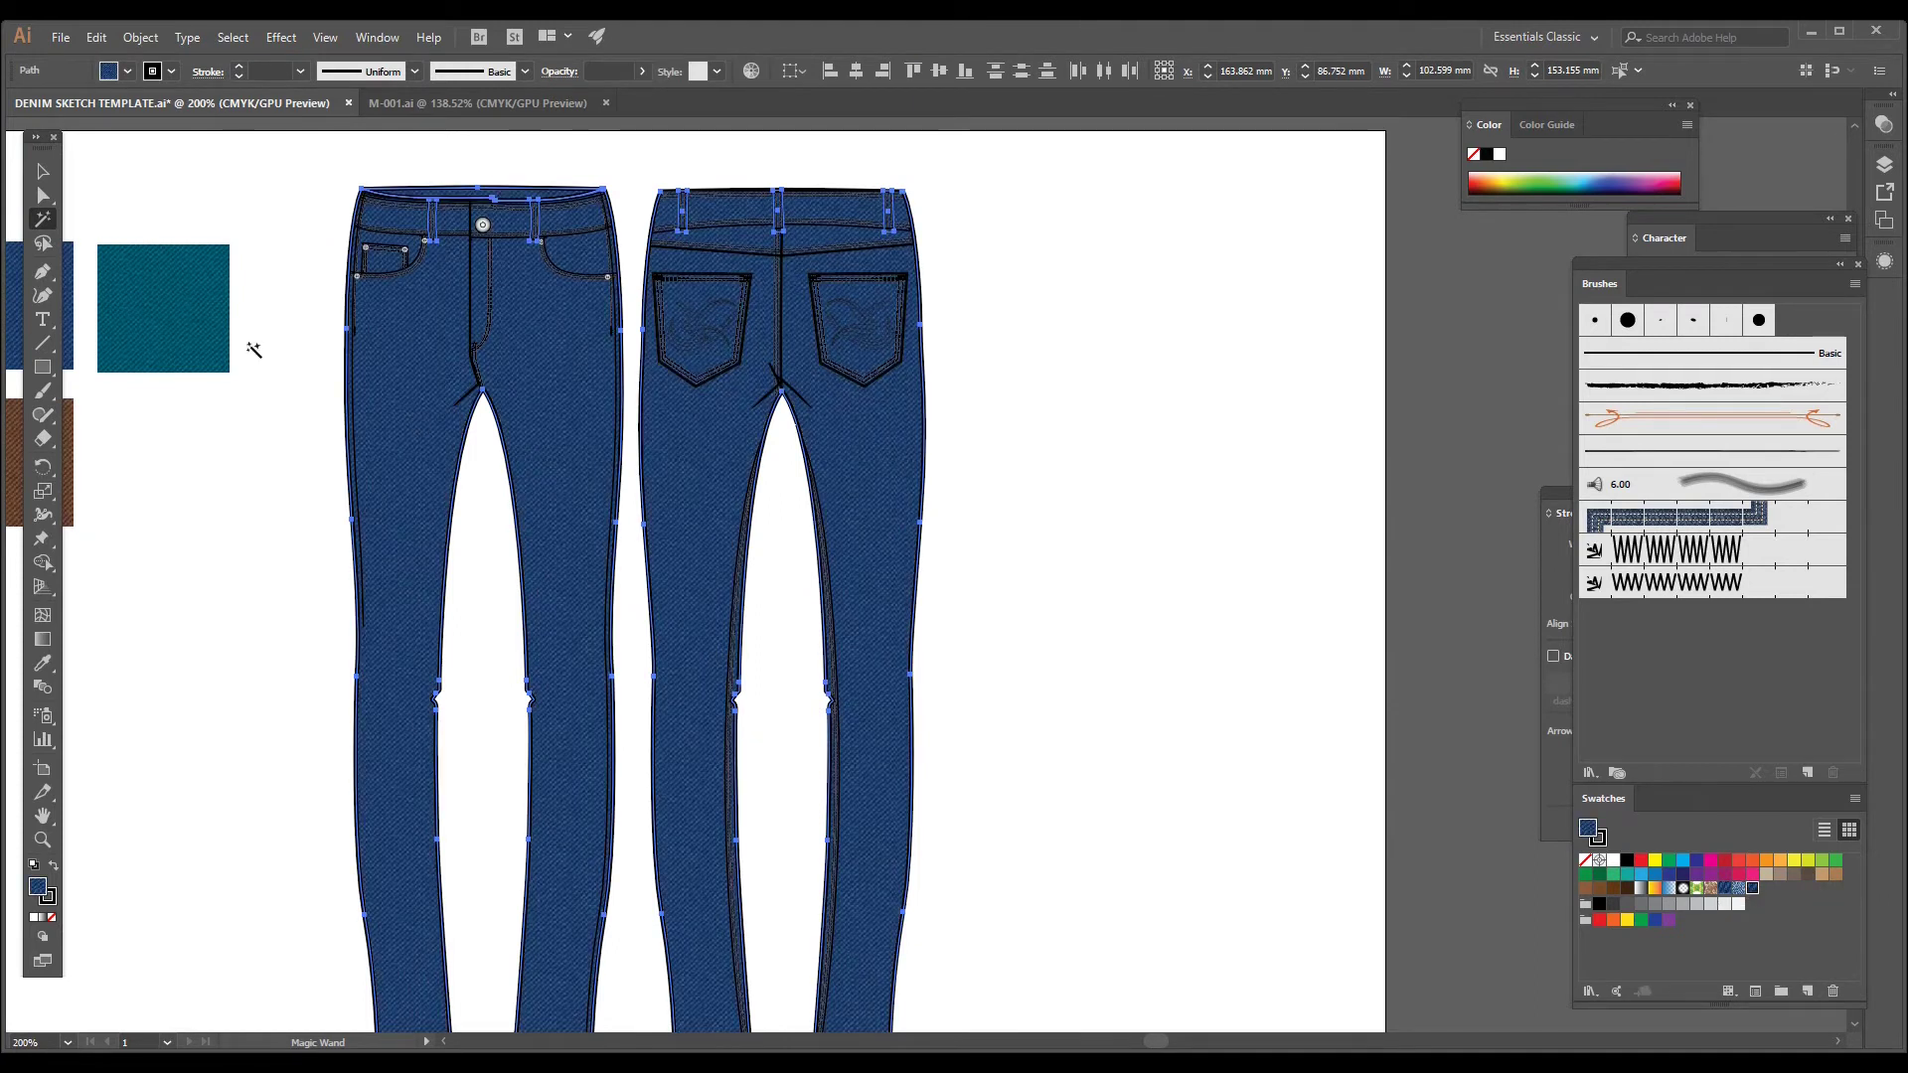
{"action": "left_click", "coordinate": [43, 171]}
{"action": "left_click", "coordinate": [302, 508]}
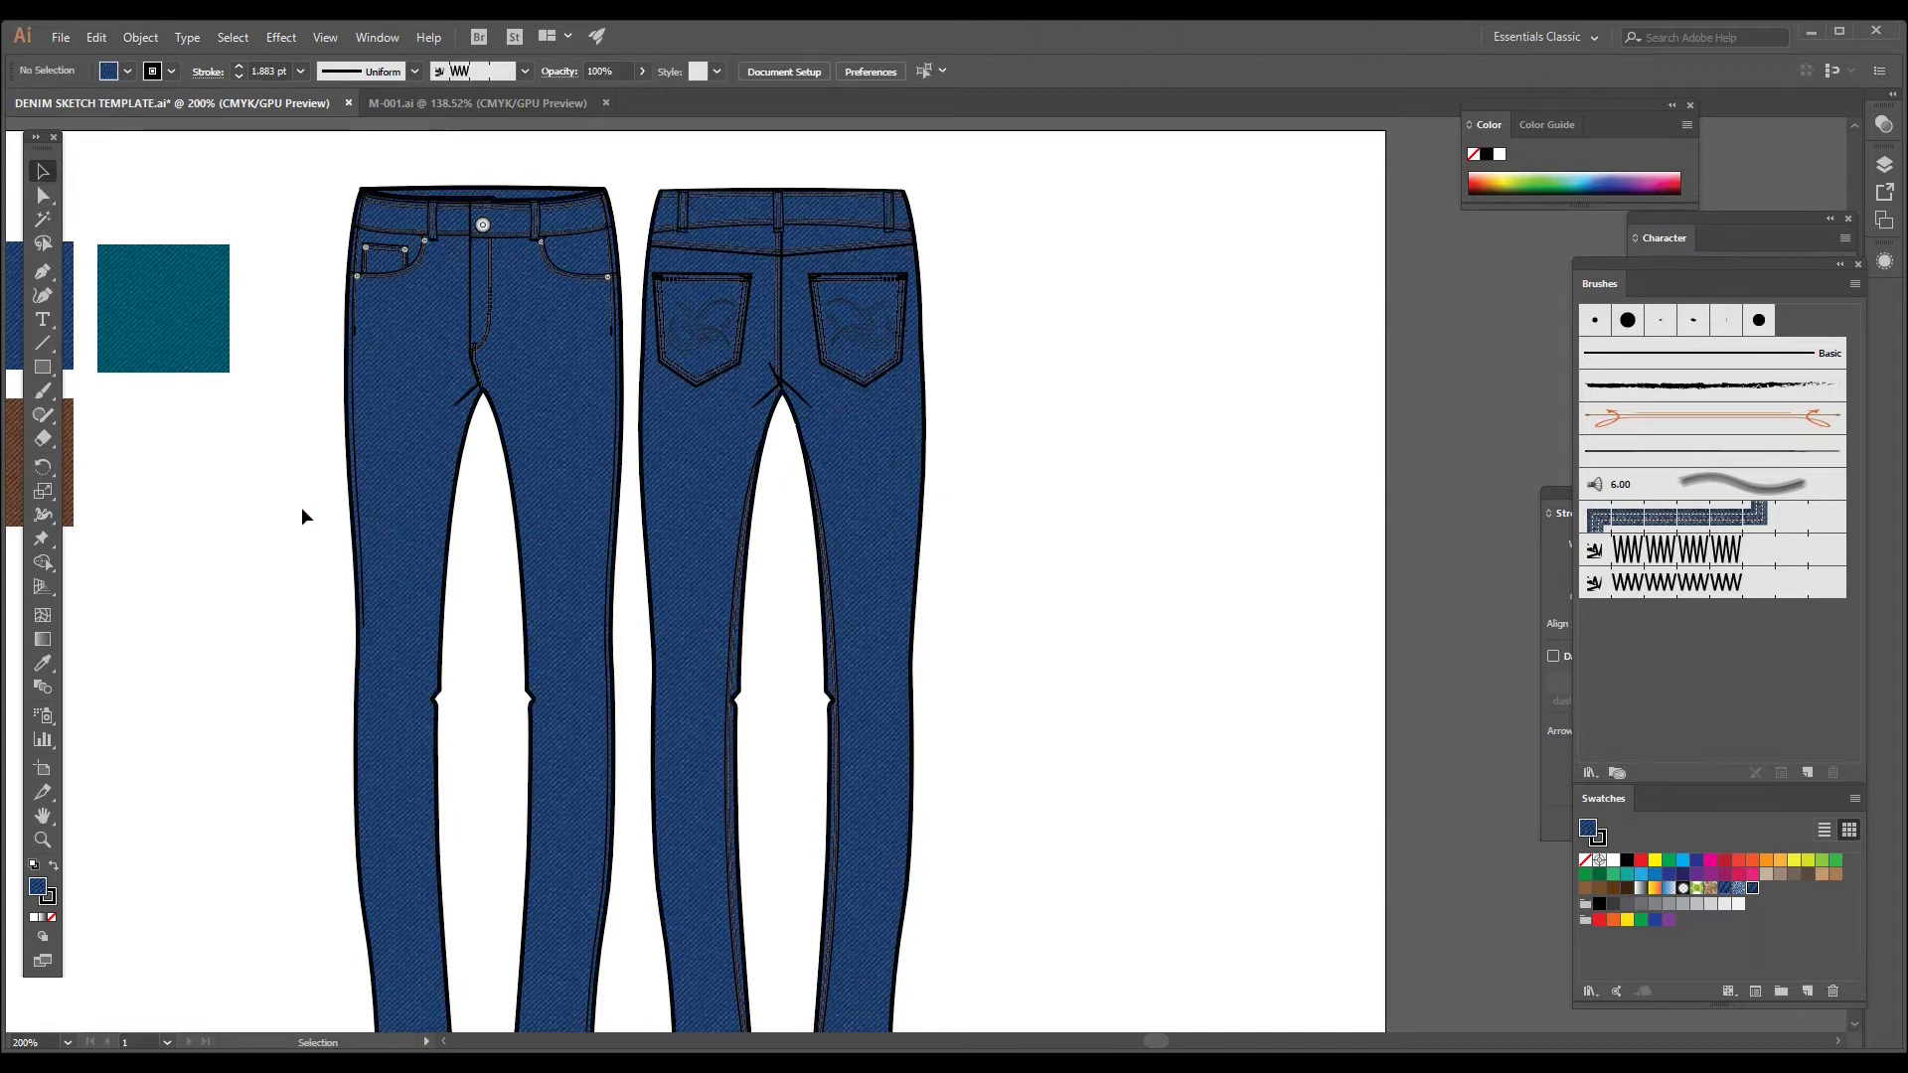
{"action": "scroll", "coordinate": [301, 507], "scroll_direction": "down", "scroll_amount": 2}
{"action": "scroll", "coordinate": [301, 507], "scroll_direction": "up", "scroll_amount": 2}
Step: Move the back jeans right and Alt-drag a copy of the front jeans into the middle
{"action": "left_click", "coordinate": [731, 344]}
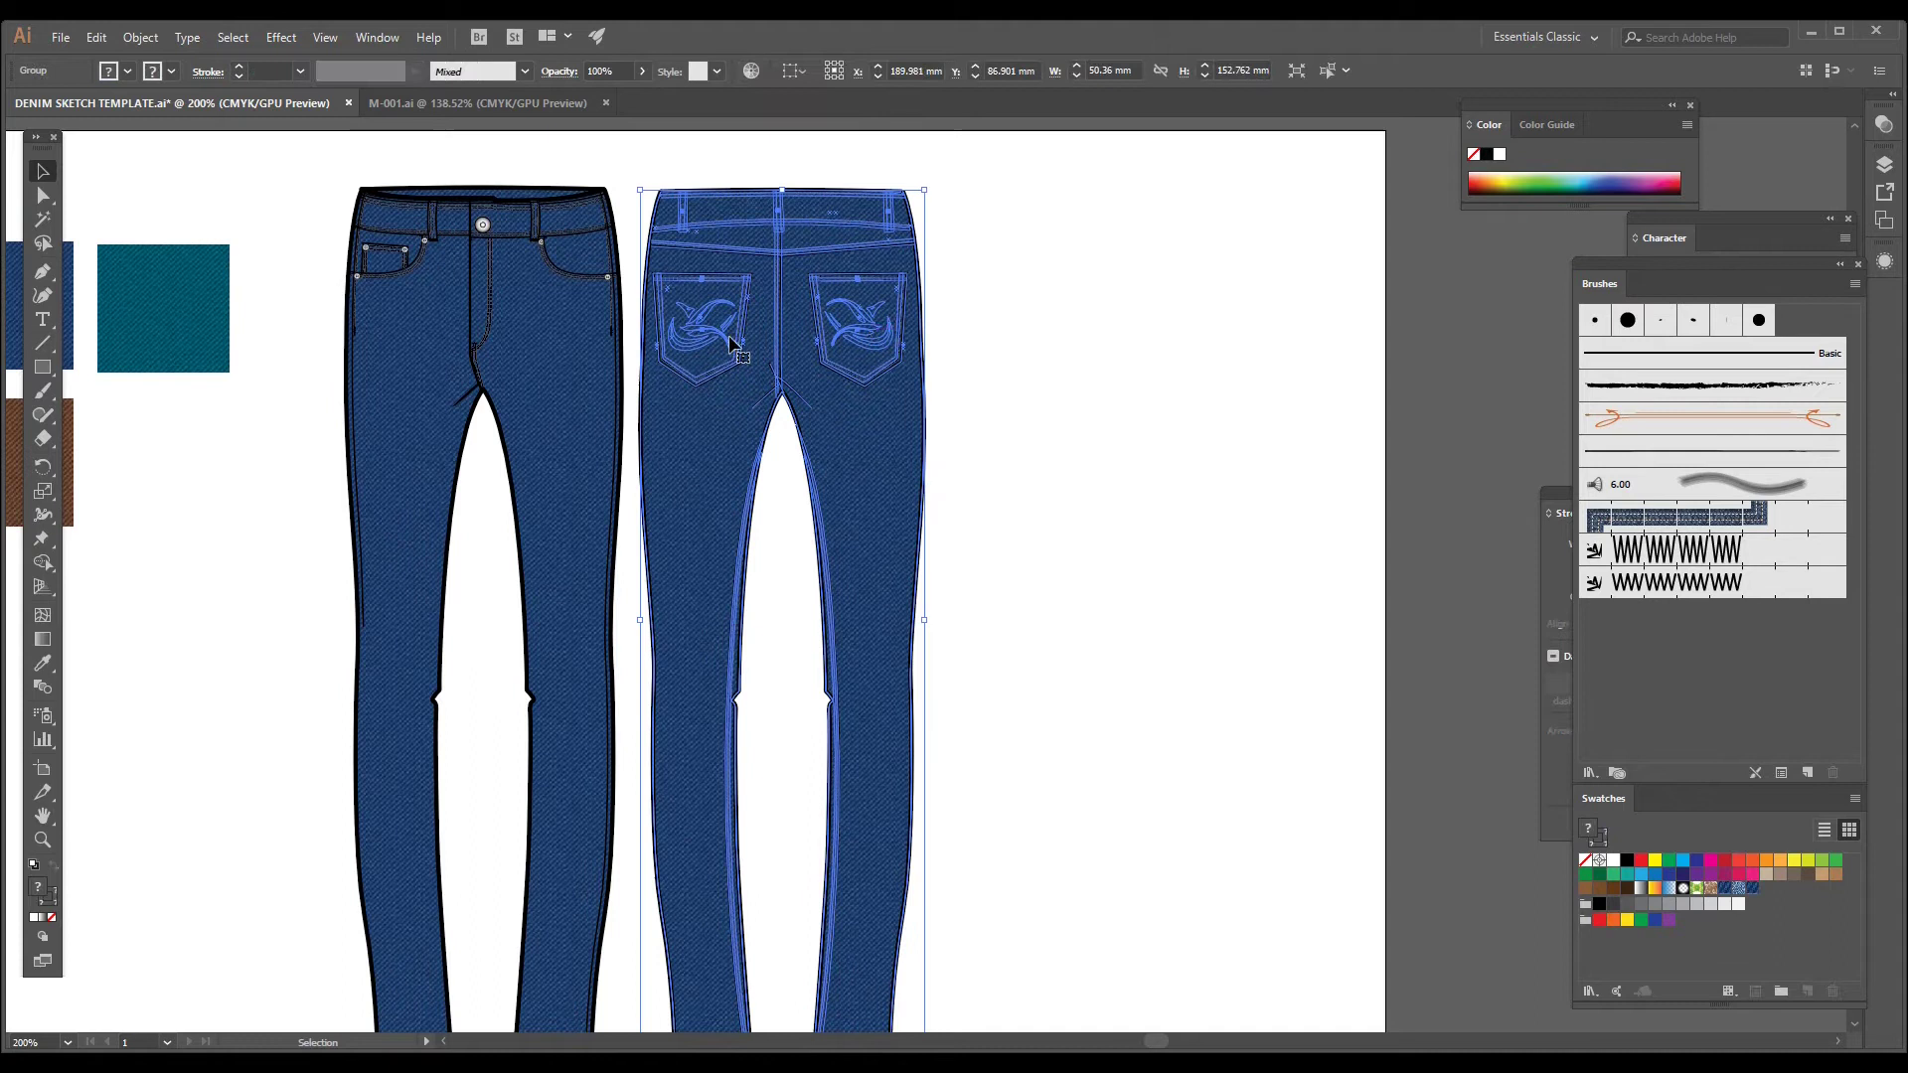
{"action": "left_click_drag", "start_coordinate": [730, 343], "coordinate": [1173, 358]}
{"action": "left_click", "coordinate": [544, 374]}
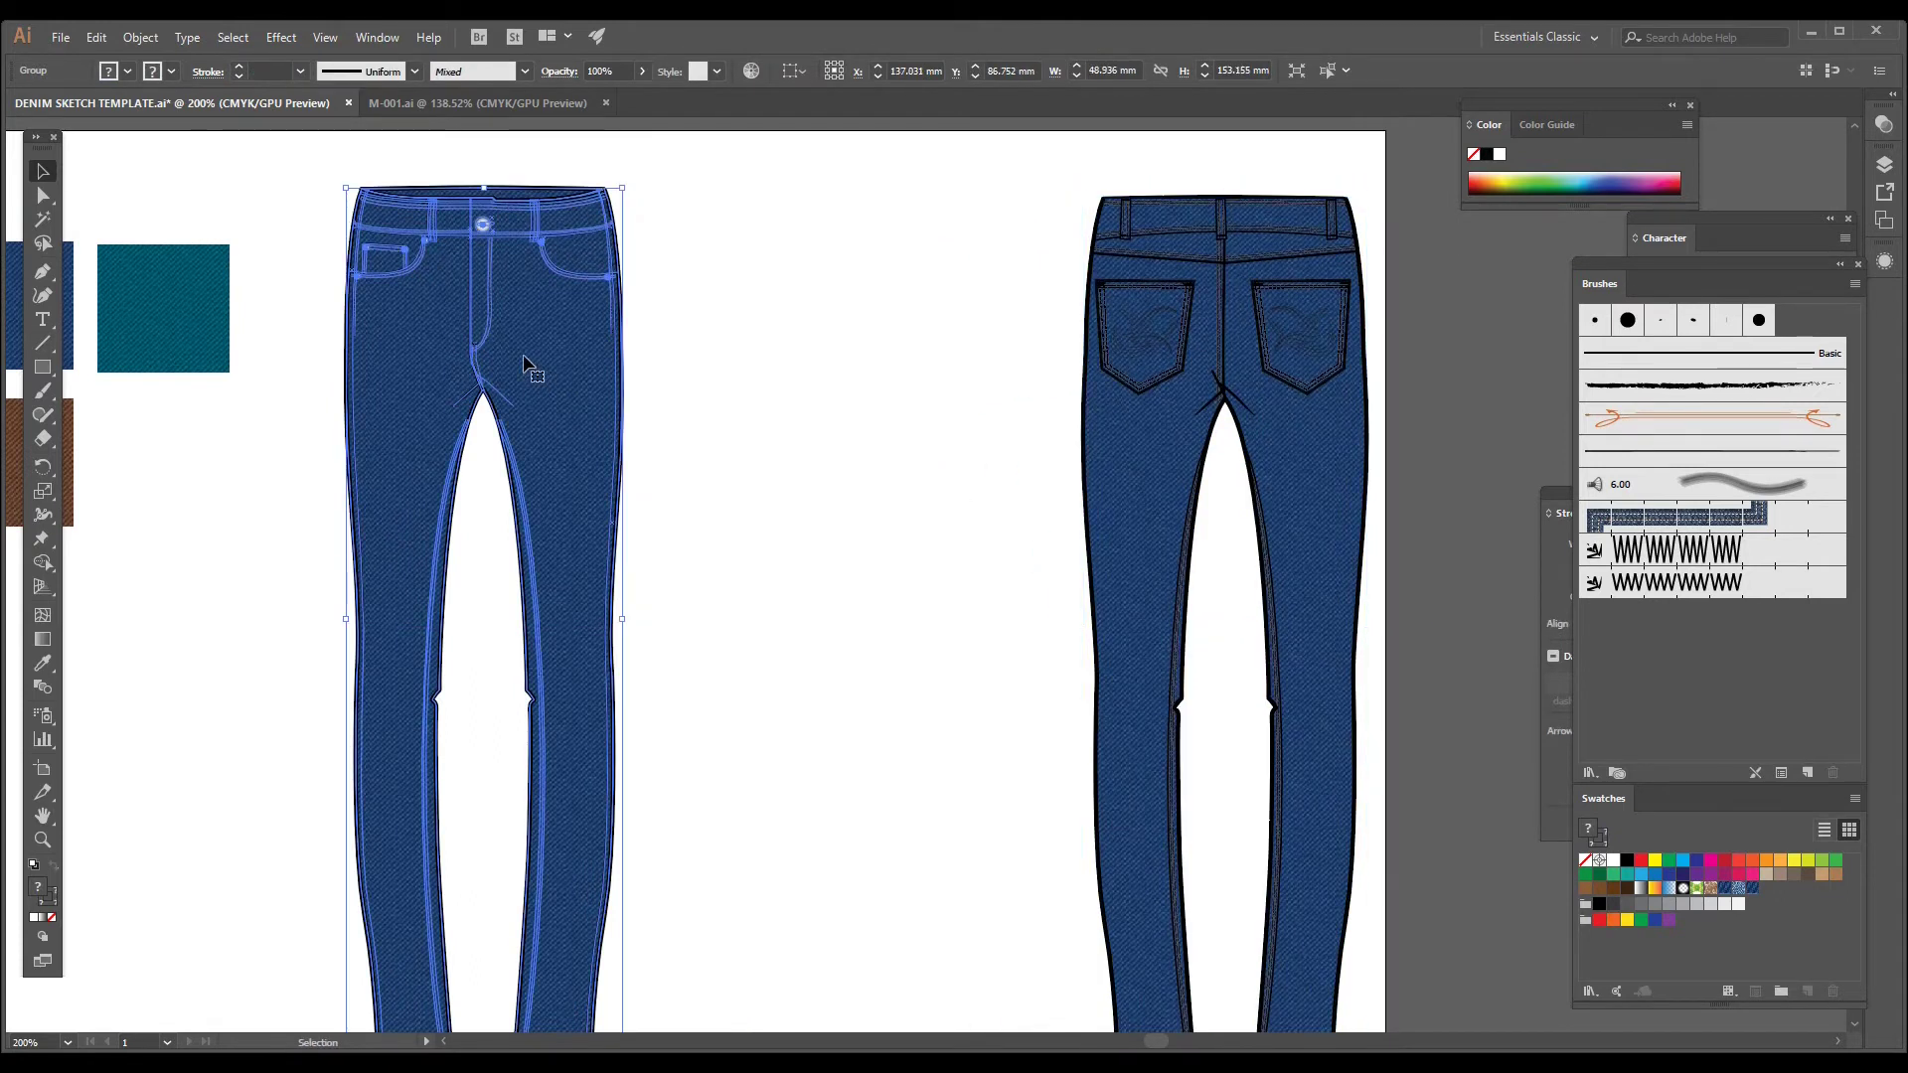
{"action": "left_click_drag", "start_coordinate": [524, 361], "coordinate": [846, 356]}
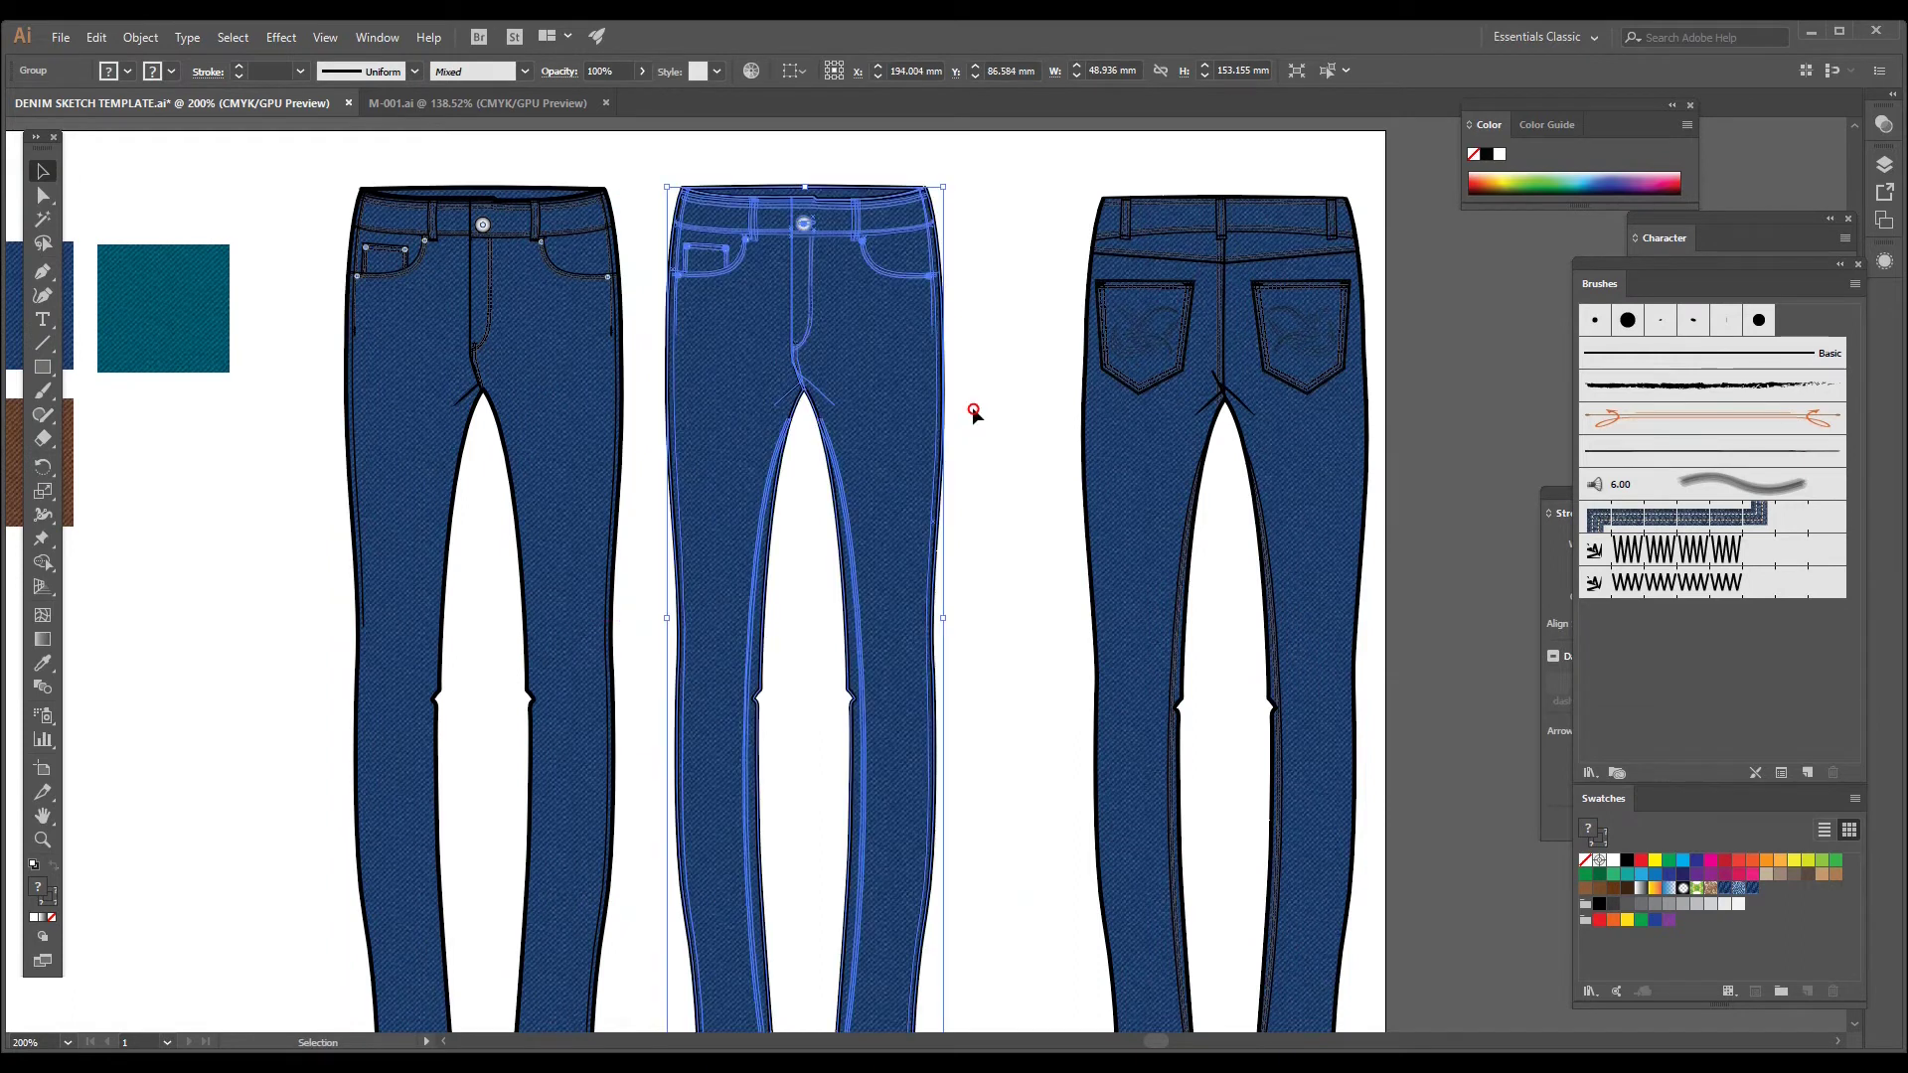
{"action": "left_click", "coordinate": [972, 416]}
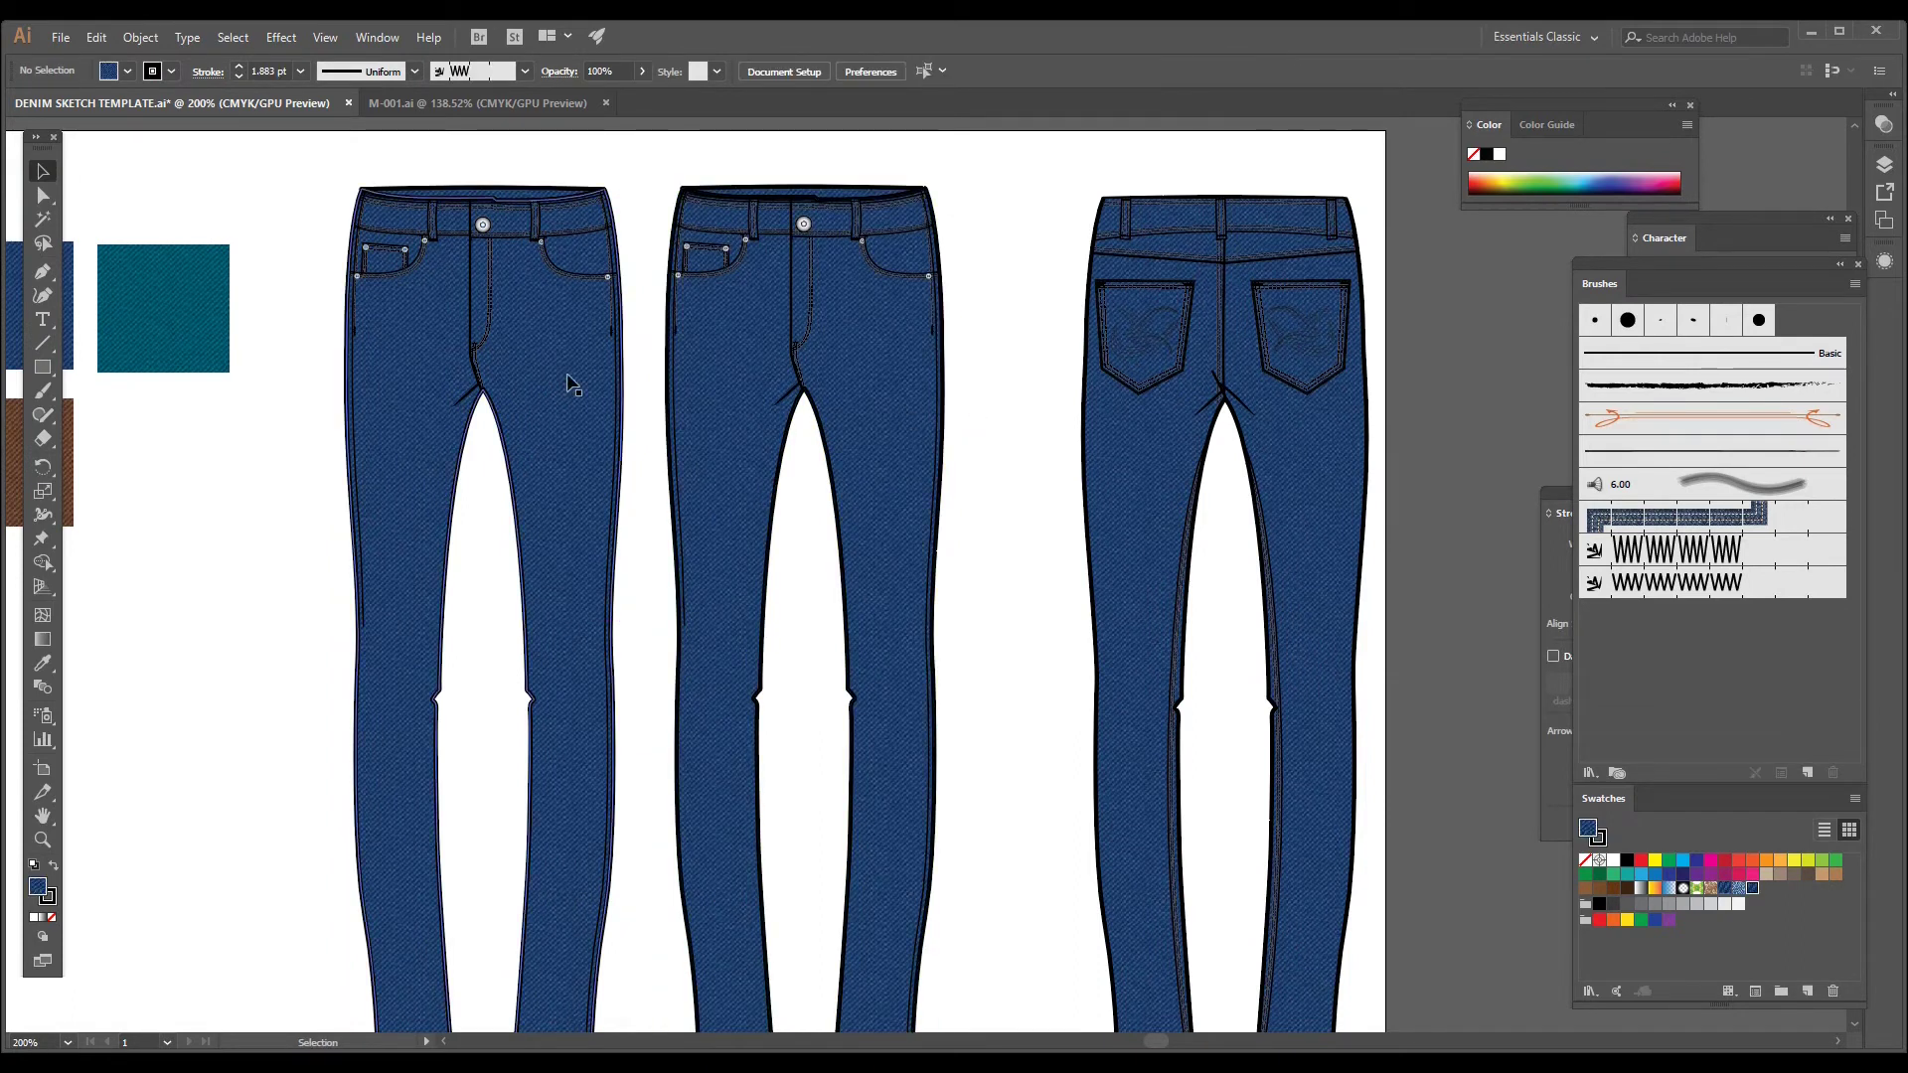
{"action": "left_click", "coordinate": [494, 350]}
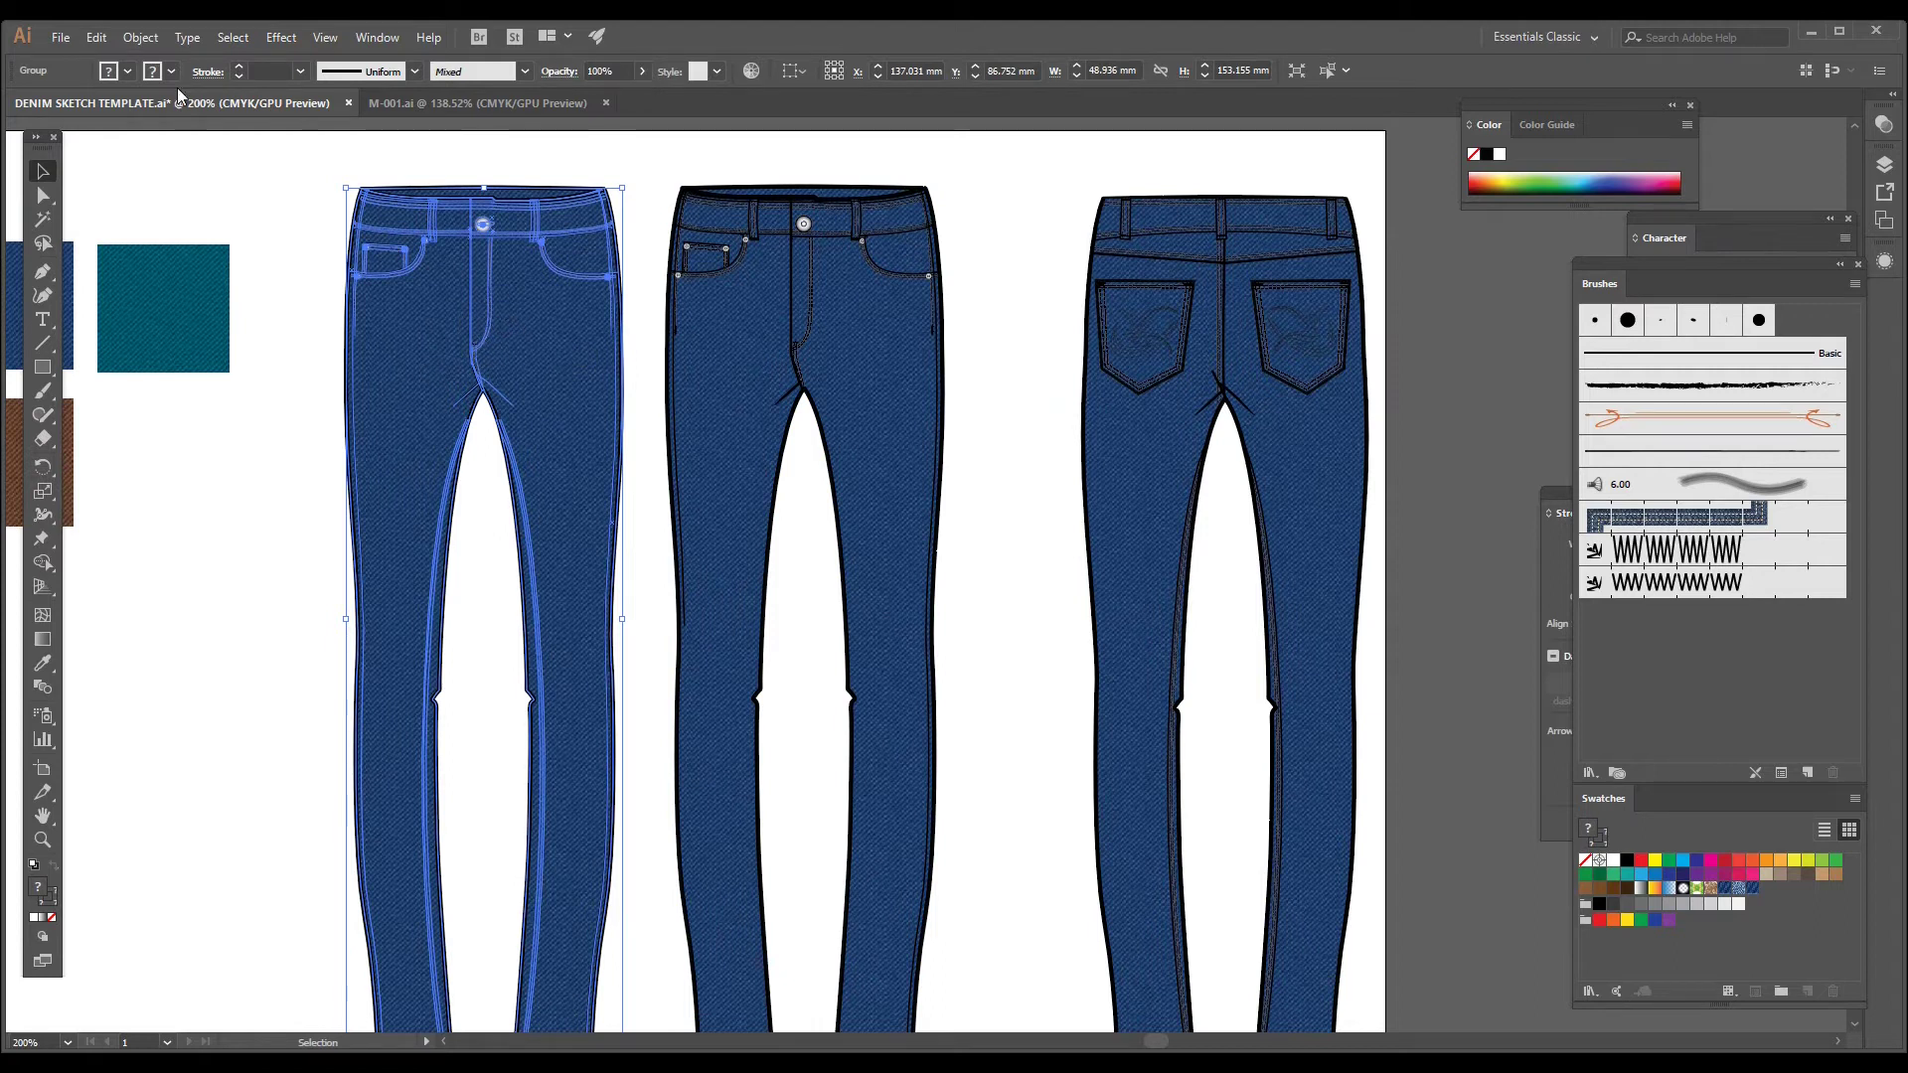
Step: Lock the leftmost front jeans via Object > Lock > Selection and confirm it's unselectable
{"action": "left_click", "coordinate": [140, 38]}
{"action": "mouse_move", "coordinate": [231, 157]}
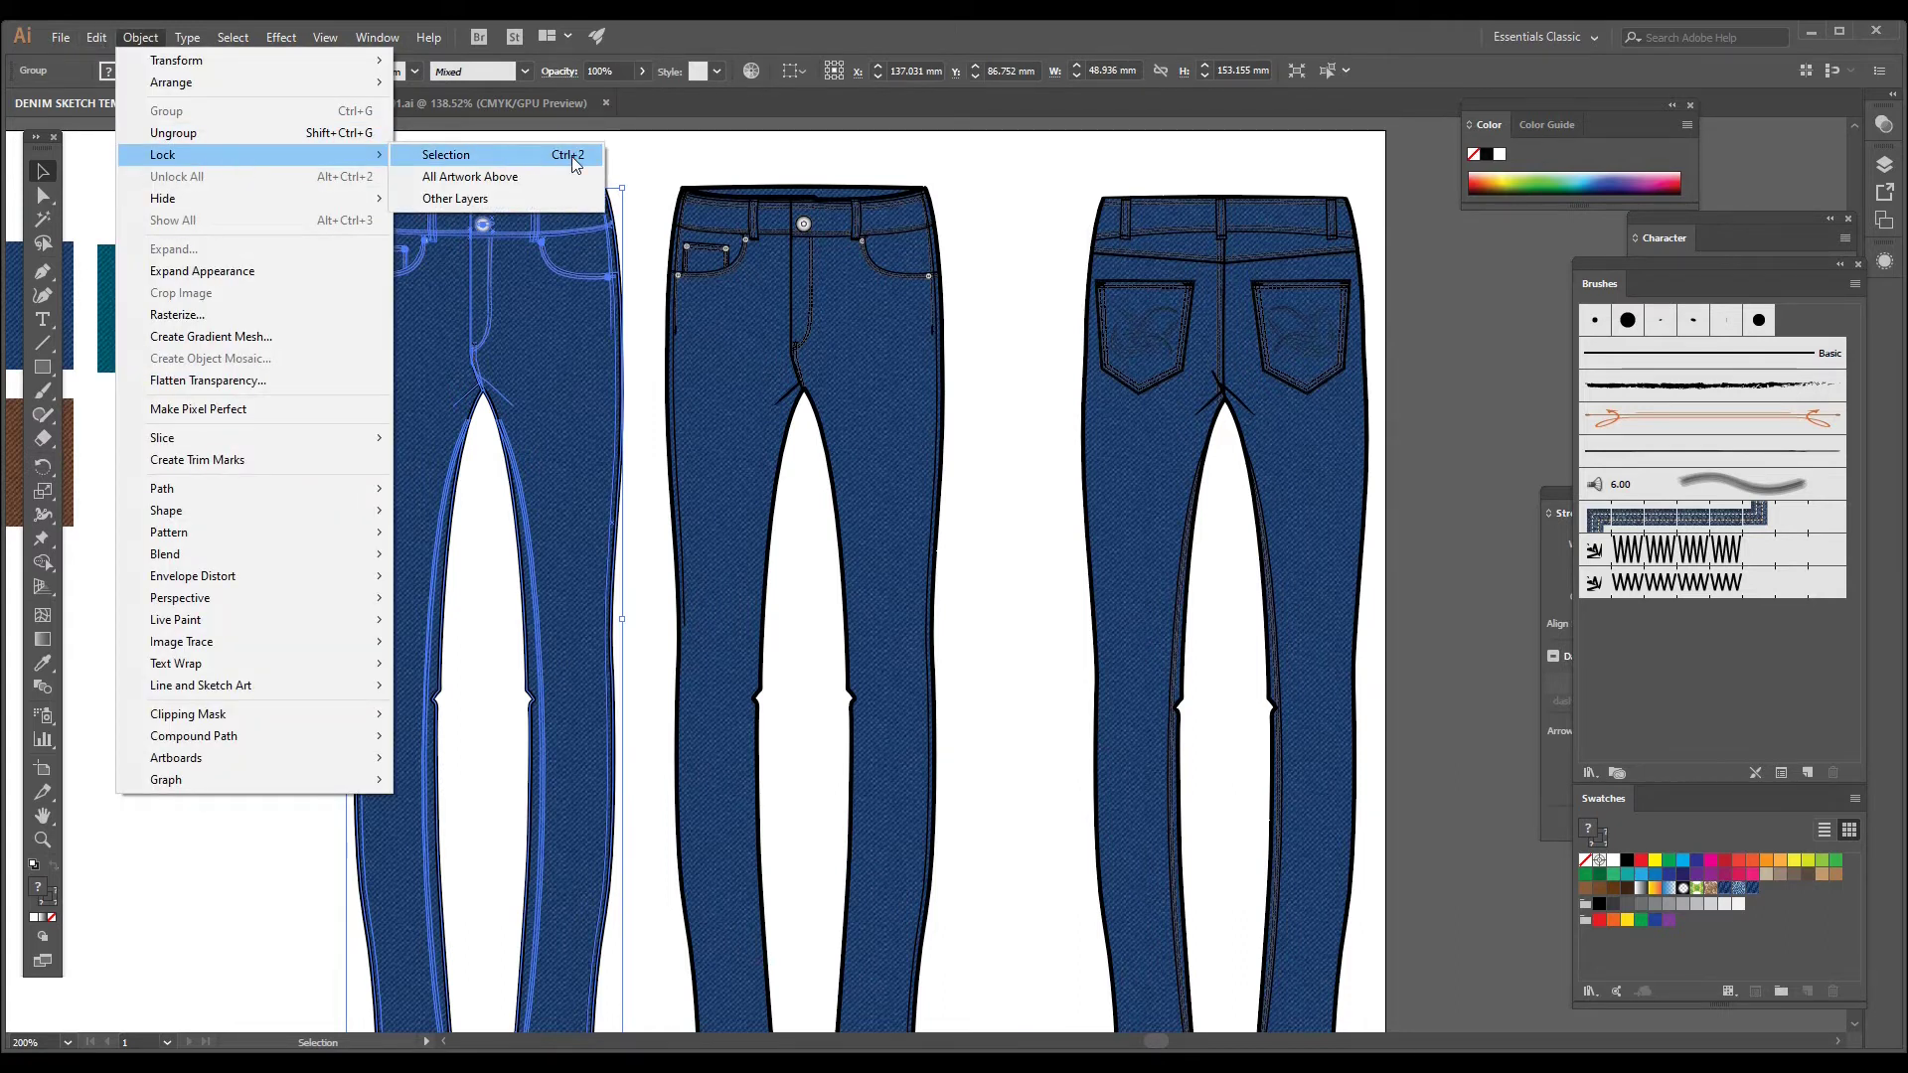
{"action": "left_click", "coordinate": [574, 164]}
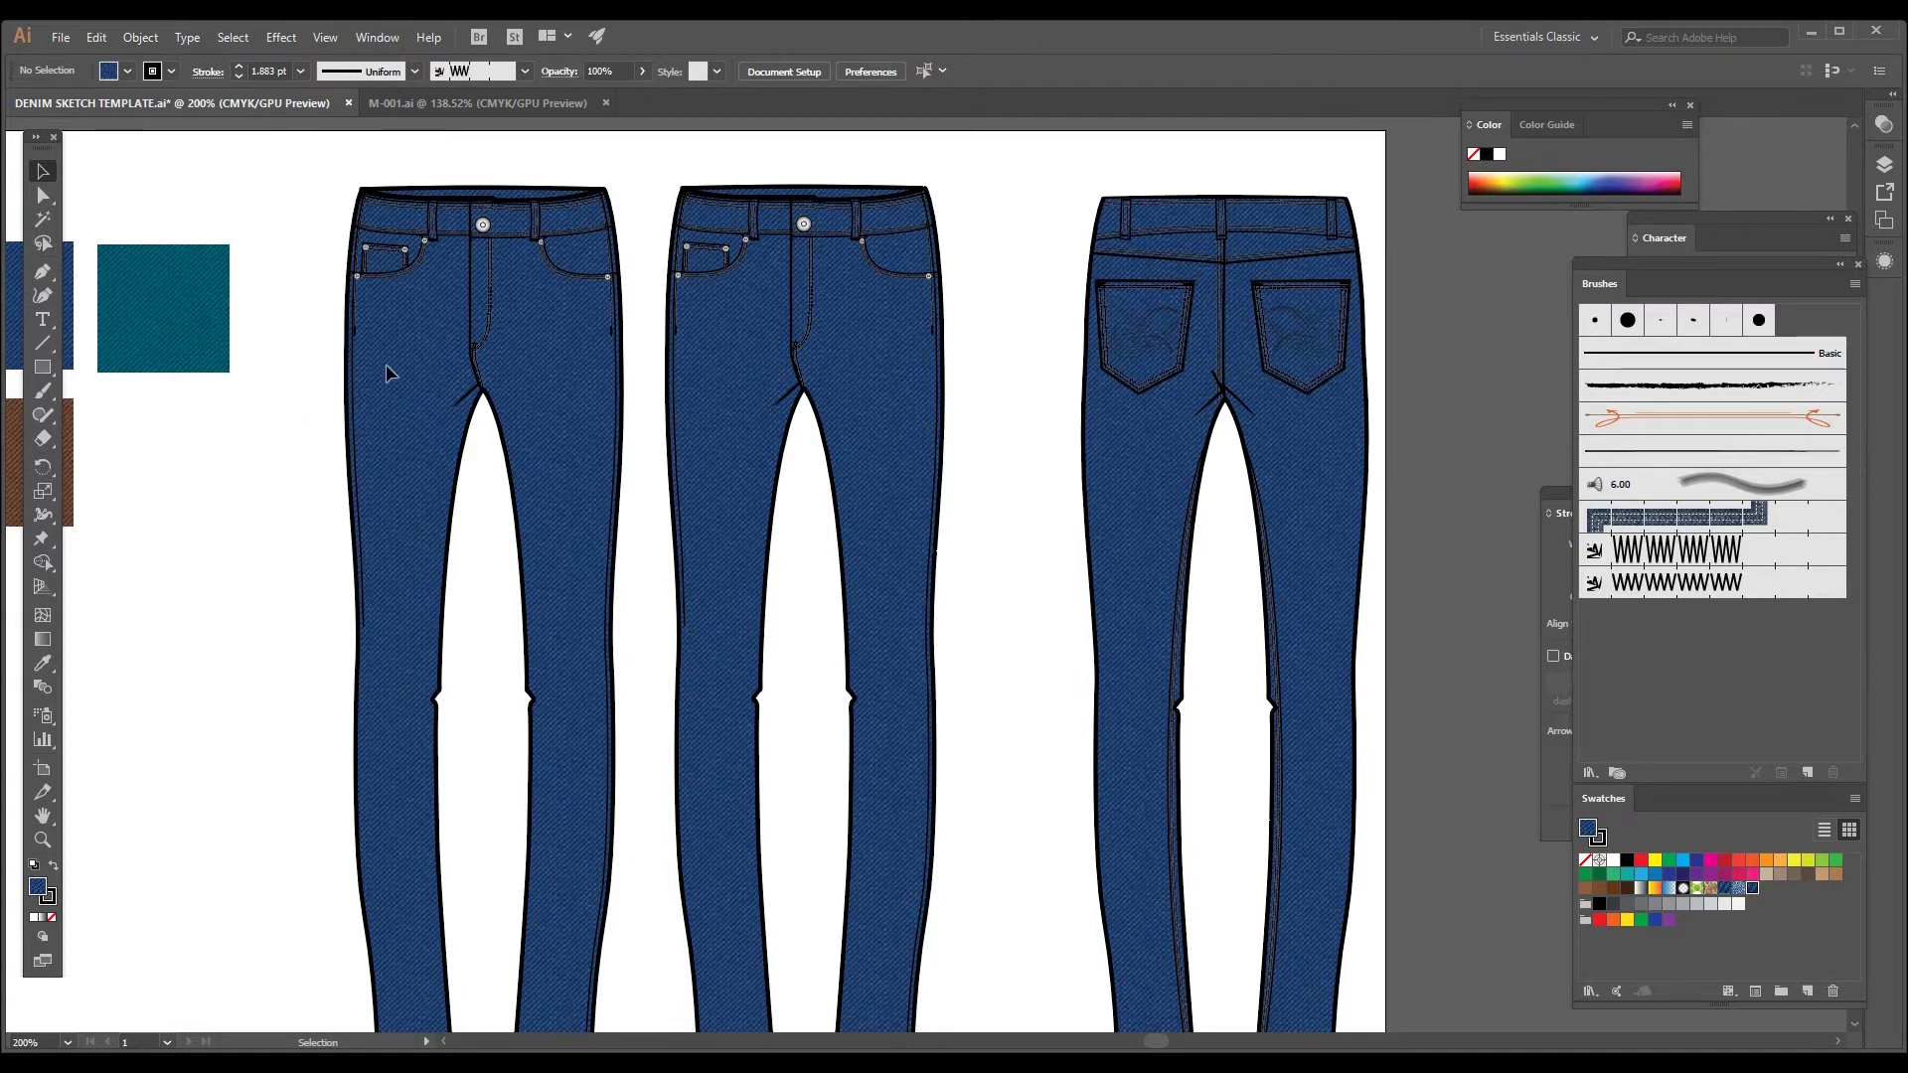
{"action": "left_click", "coordinate": [497, 374]}
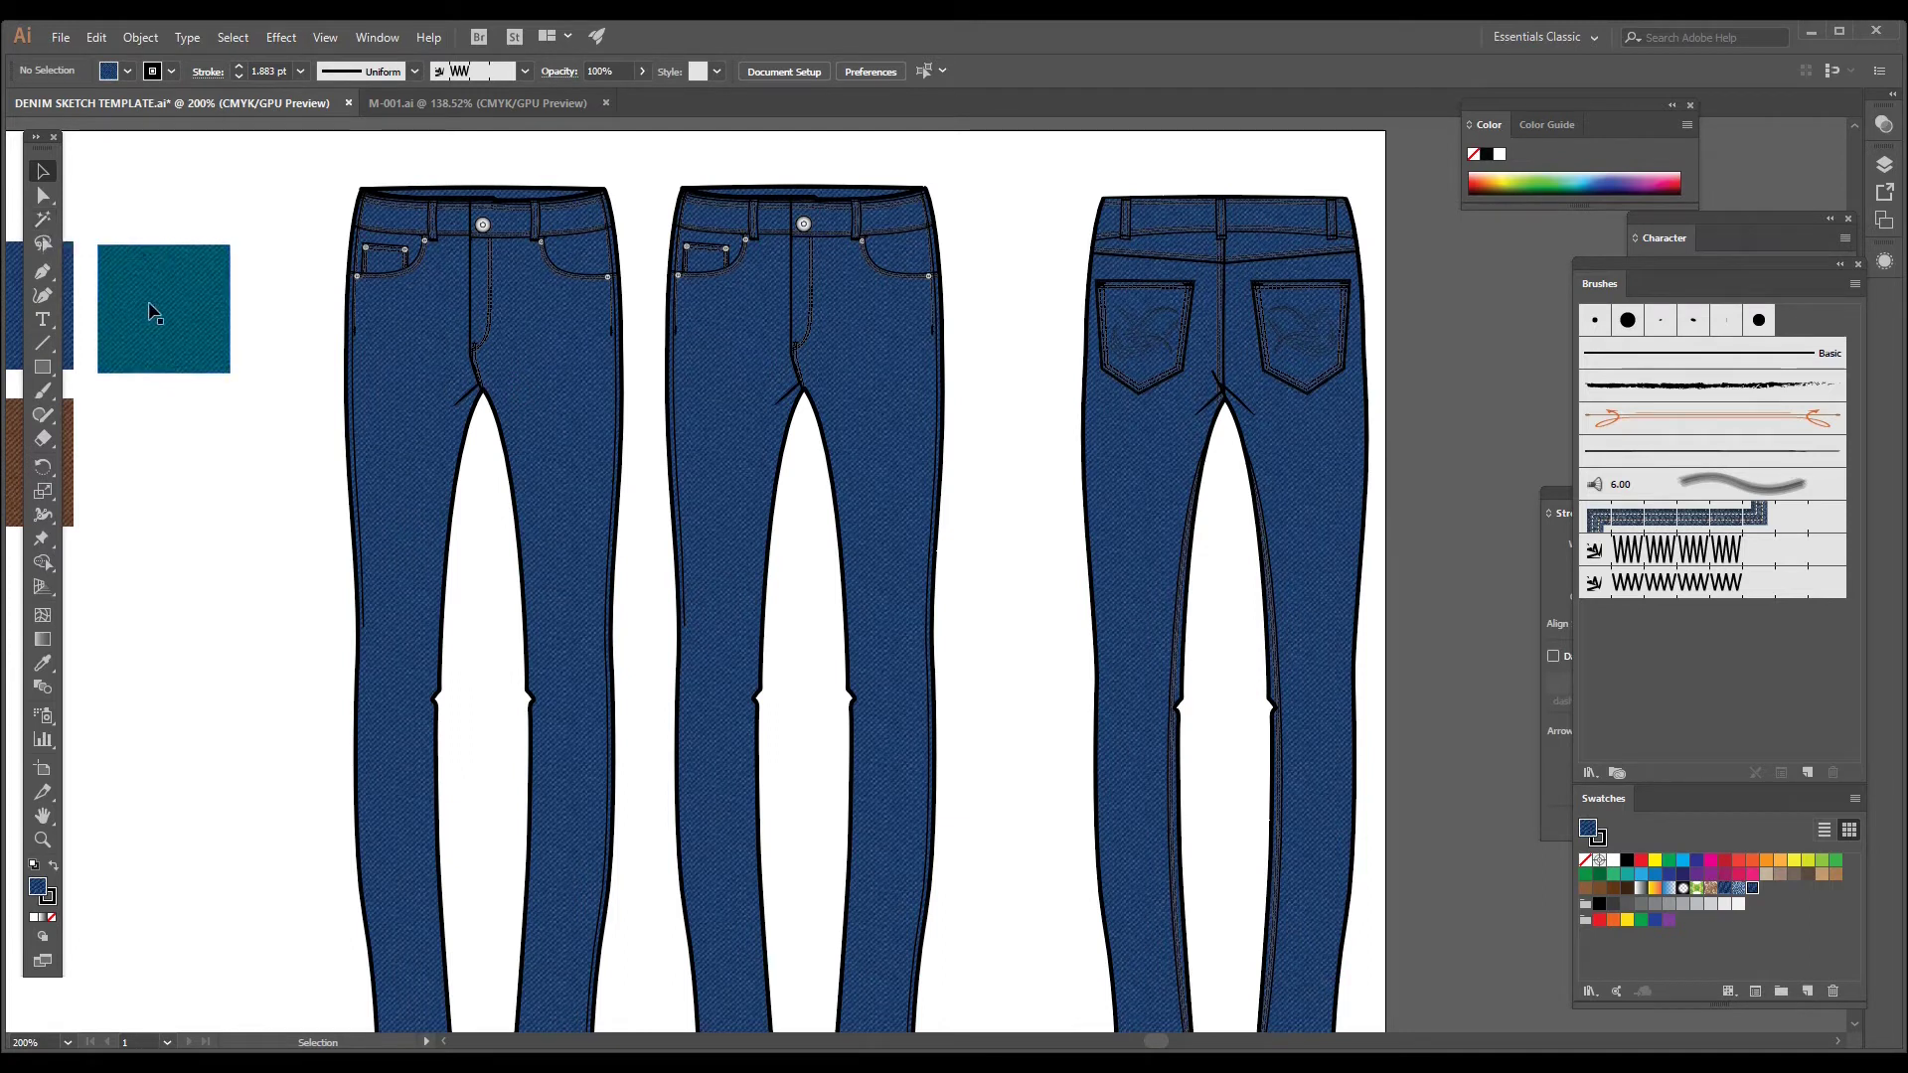
Step: Add the teal denim square as a pattern swatch and magic-wand select the middle jeans' fills
{"action": "left_click_drag", "start_coordinate": [71, 461], "coordinate": [157, 479]}
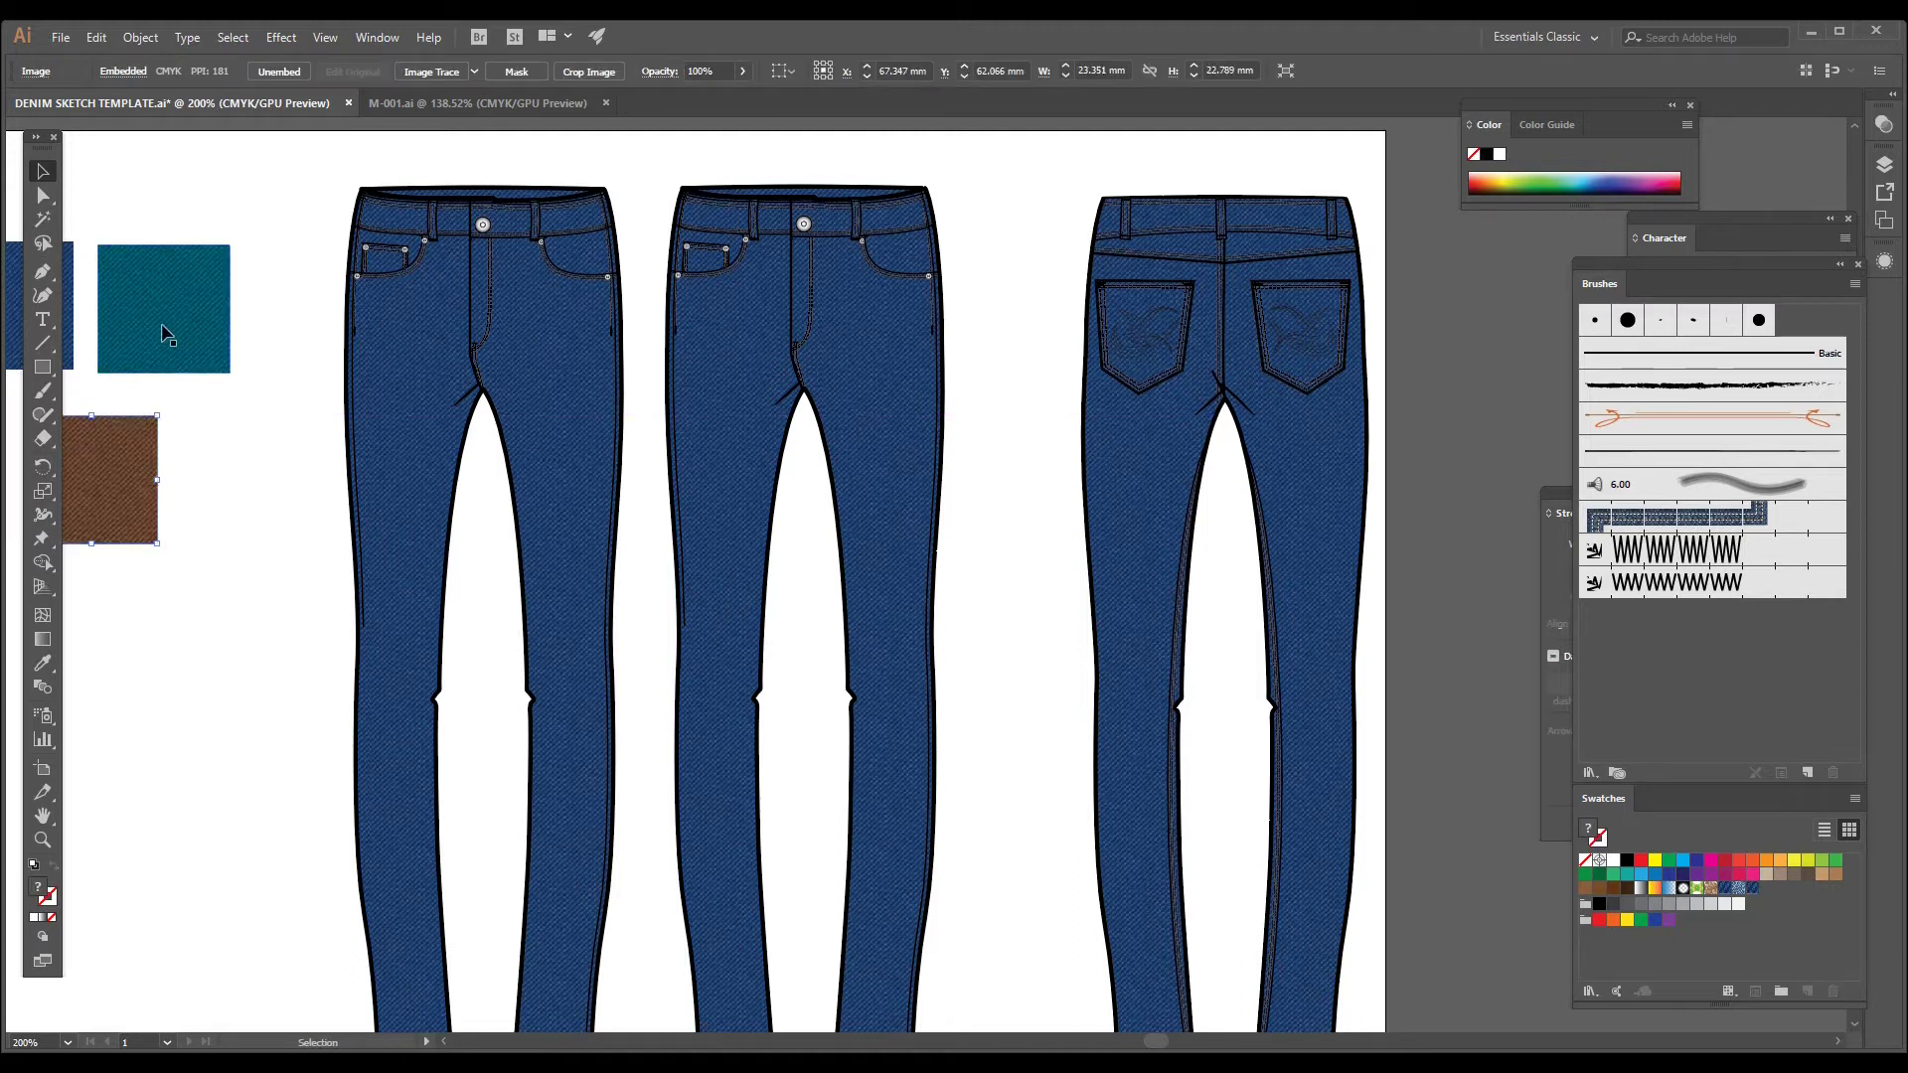
{"action": "left_click_drag", "start_coordinate": [174, 339], "coordinate": [1797, 938]}
{"action": "left_click", "coordinate": [43, 218]}
{"action": "left_click", "coordinate": [713, 356]}
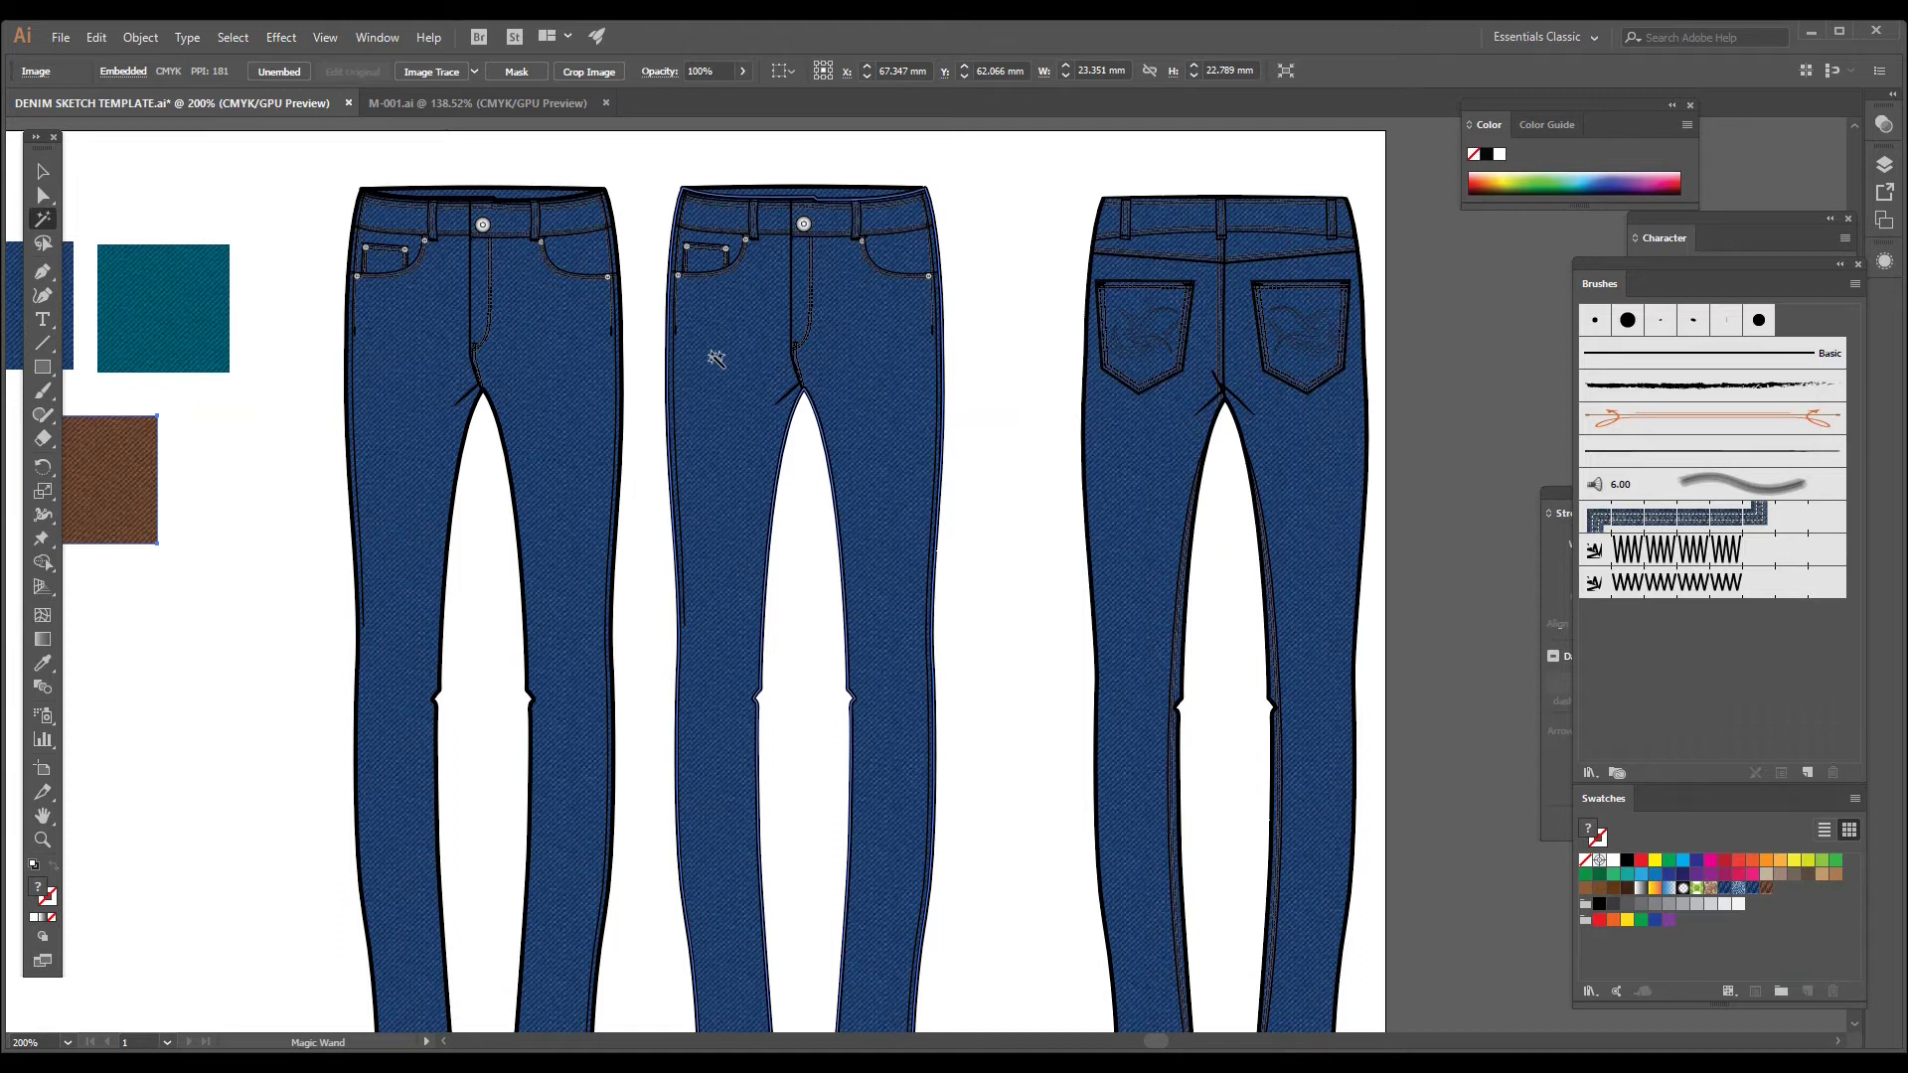
{"action": "key", "text": "ctrl+shift+a"}
{"action": "left_click", "coordinate": [43, 171]}
Step: Lock the back-view jeans with Object > Lock > Selection
{"action": "left_click", "coordinate": [1159, 416]}
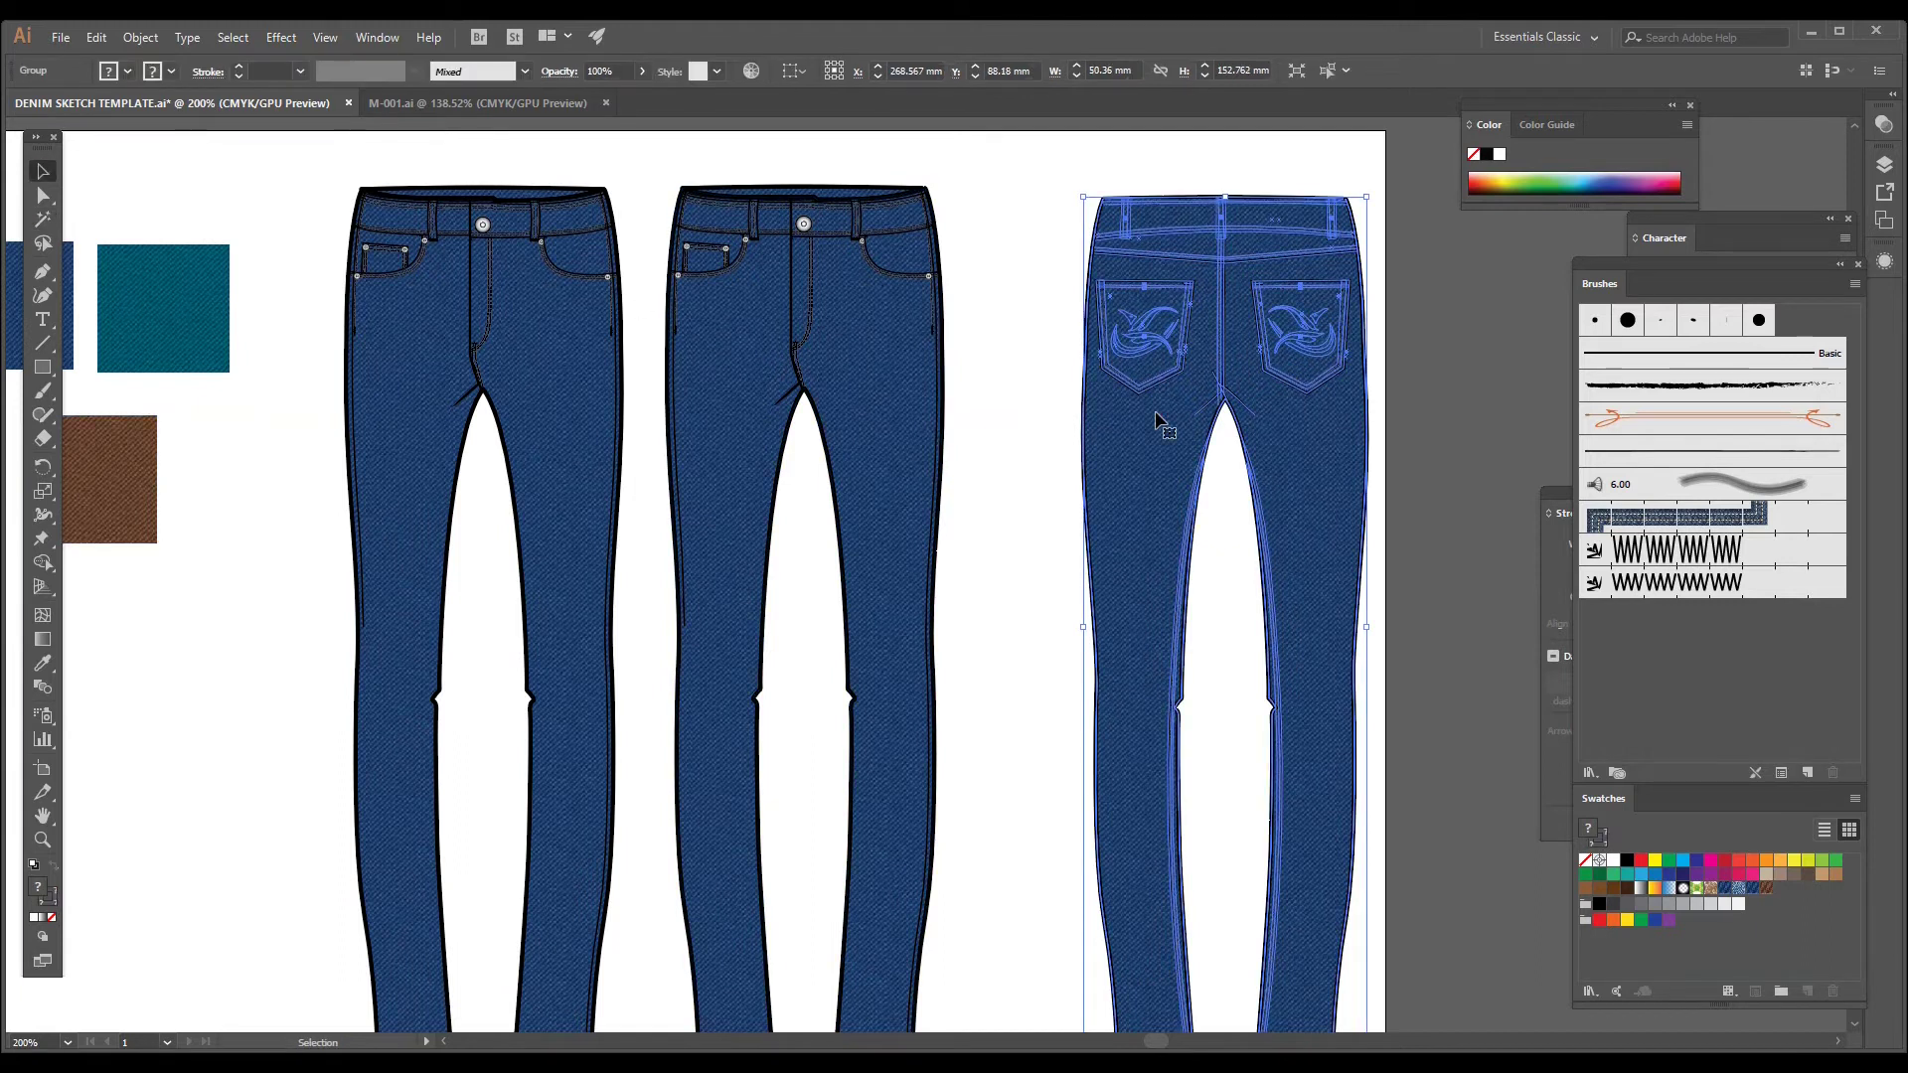
{"action": "left_click", "coordinate": [142, 38]}
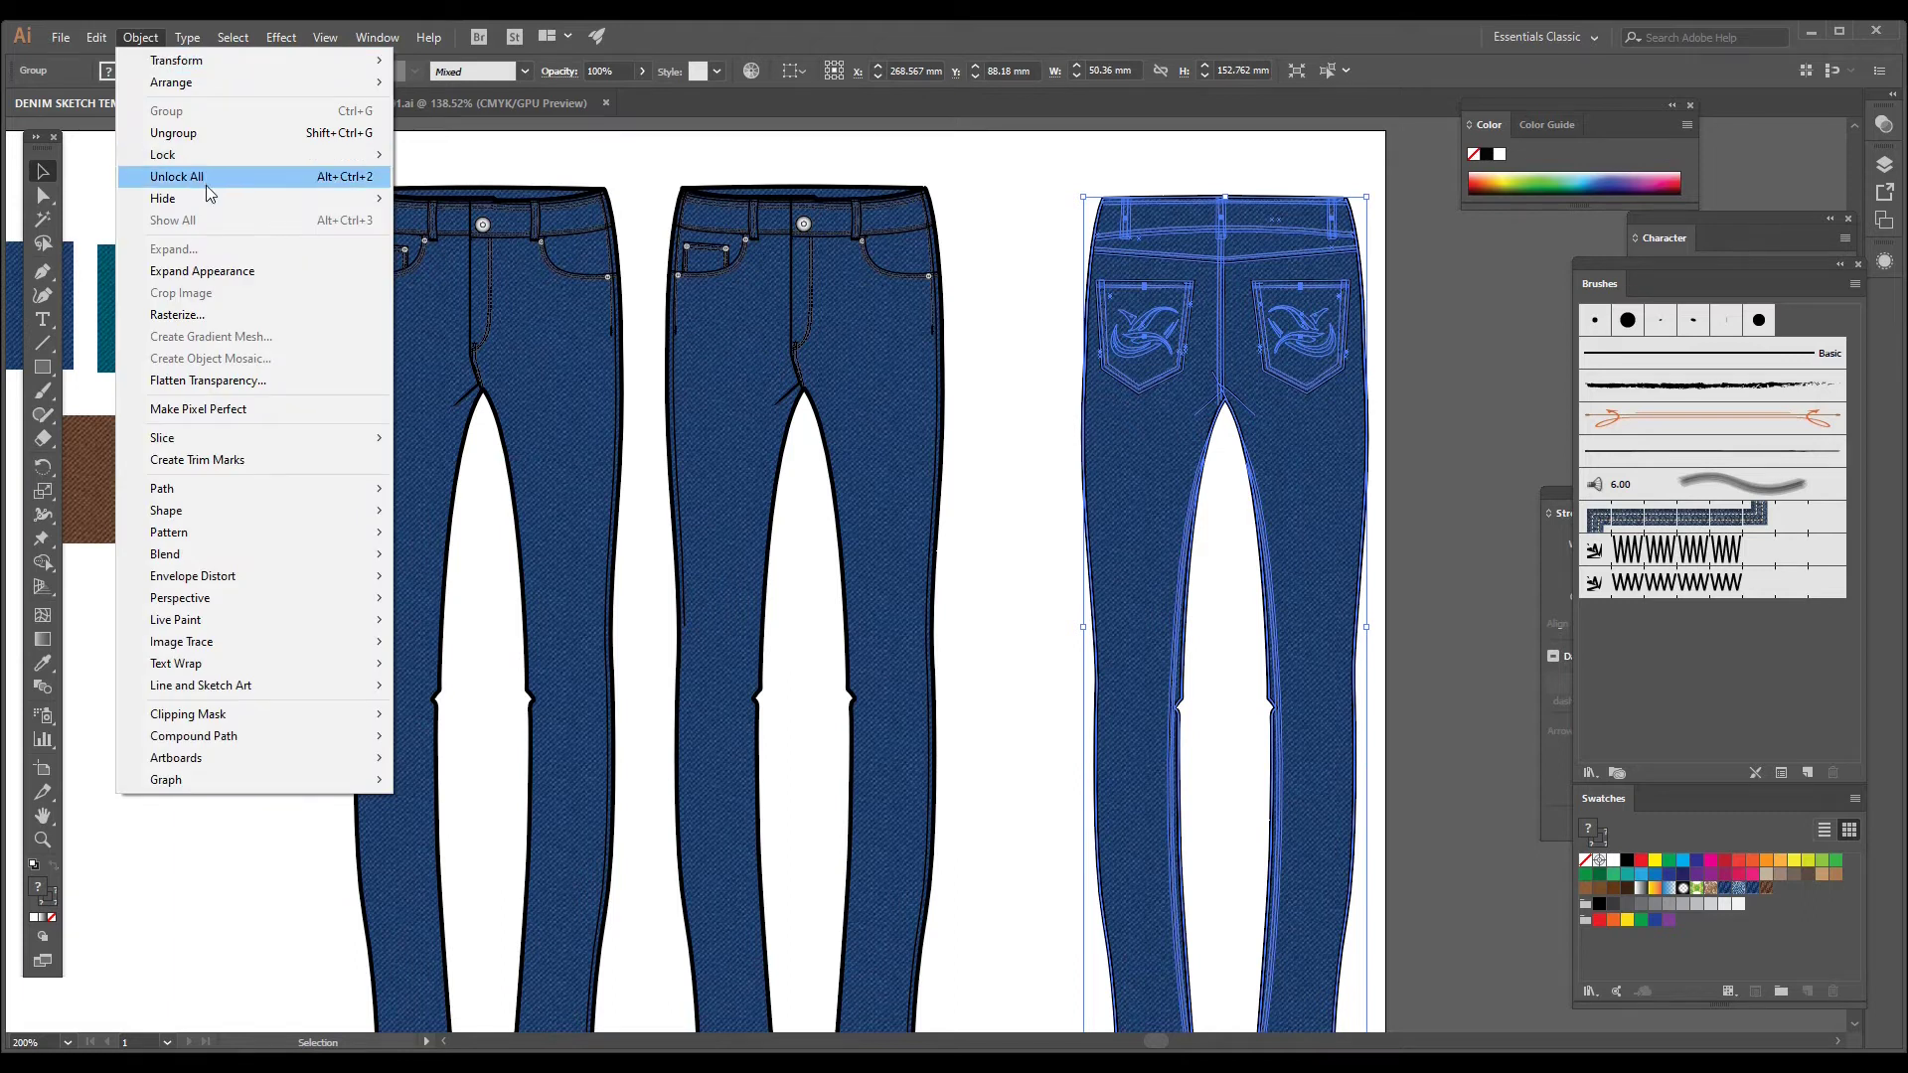
{"action": "mouse_move", "coordinate": [328, 155]}
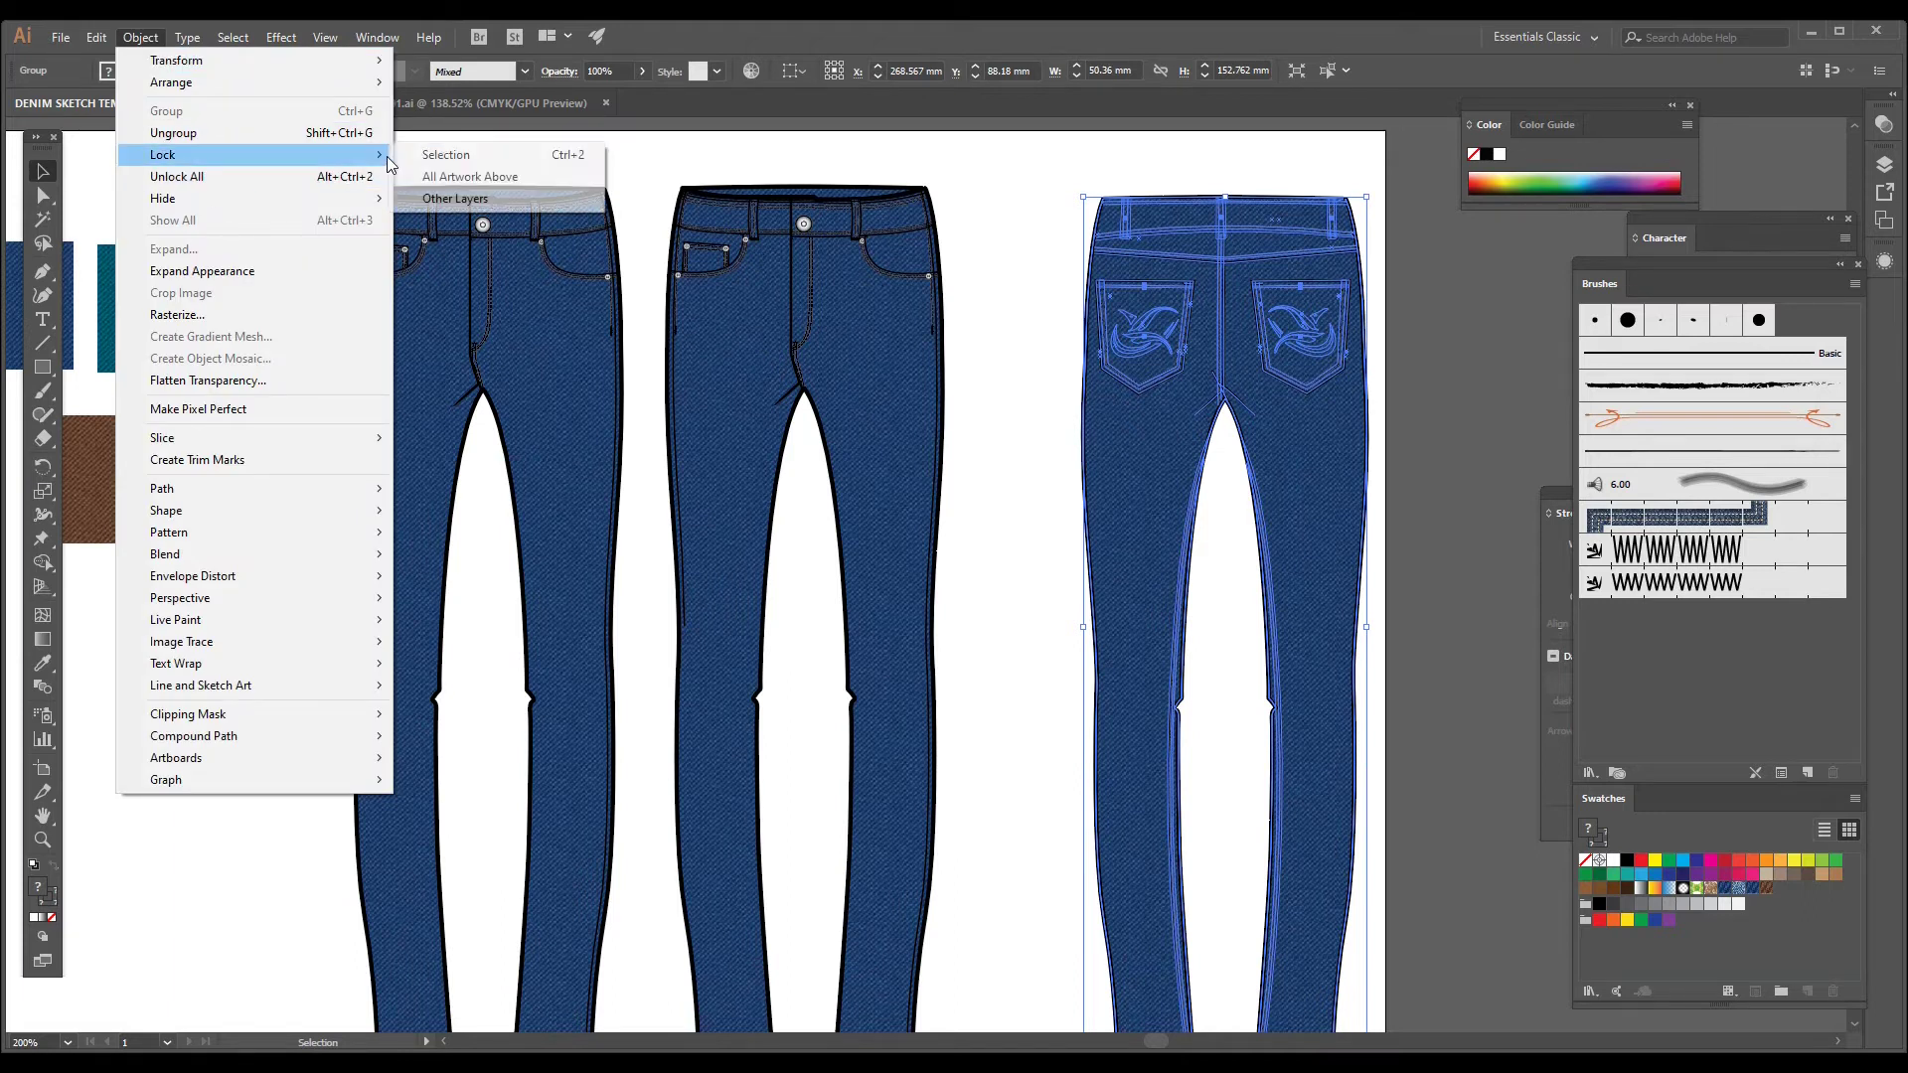
{"action": "left_click", "coordinate": [471, 159]}
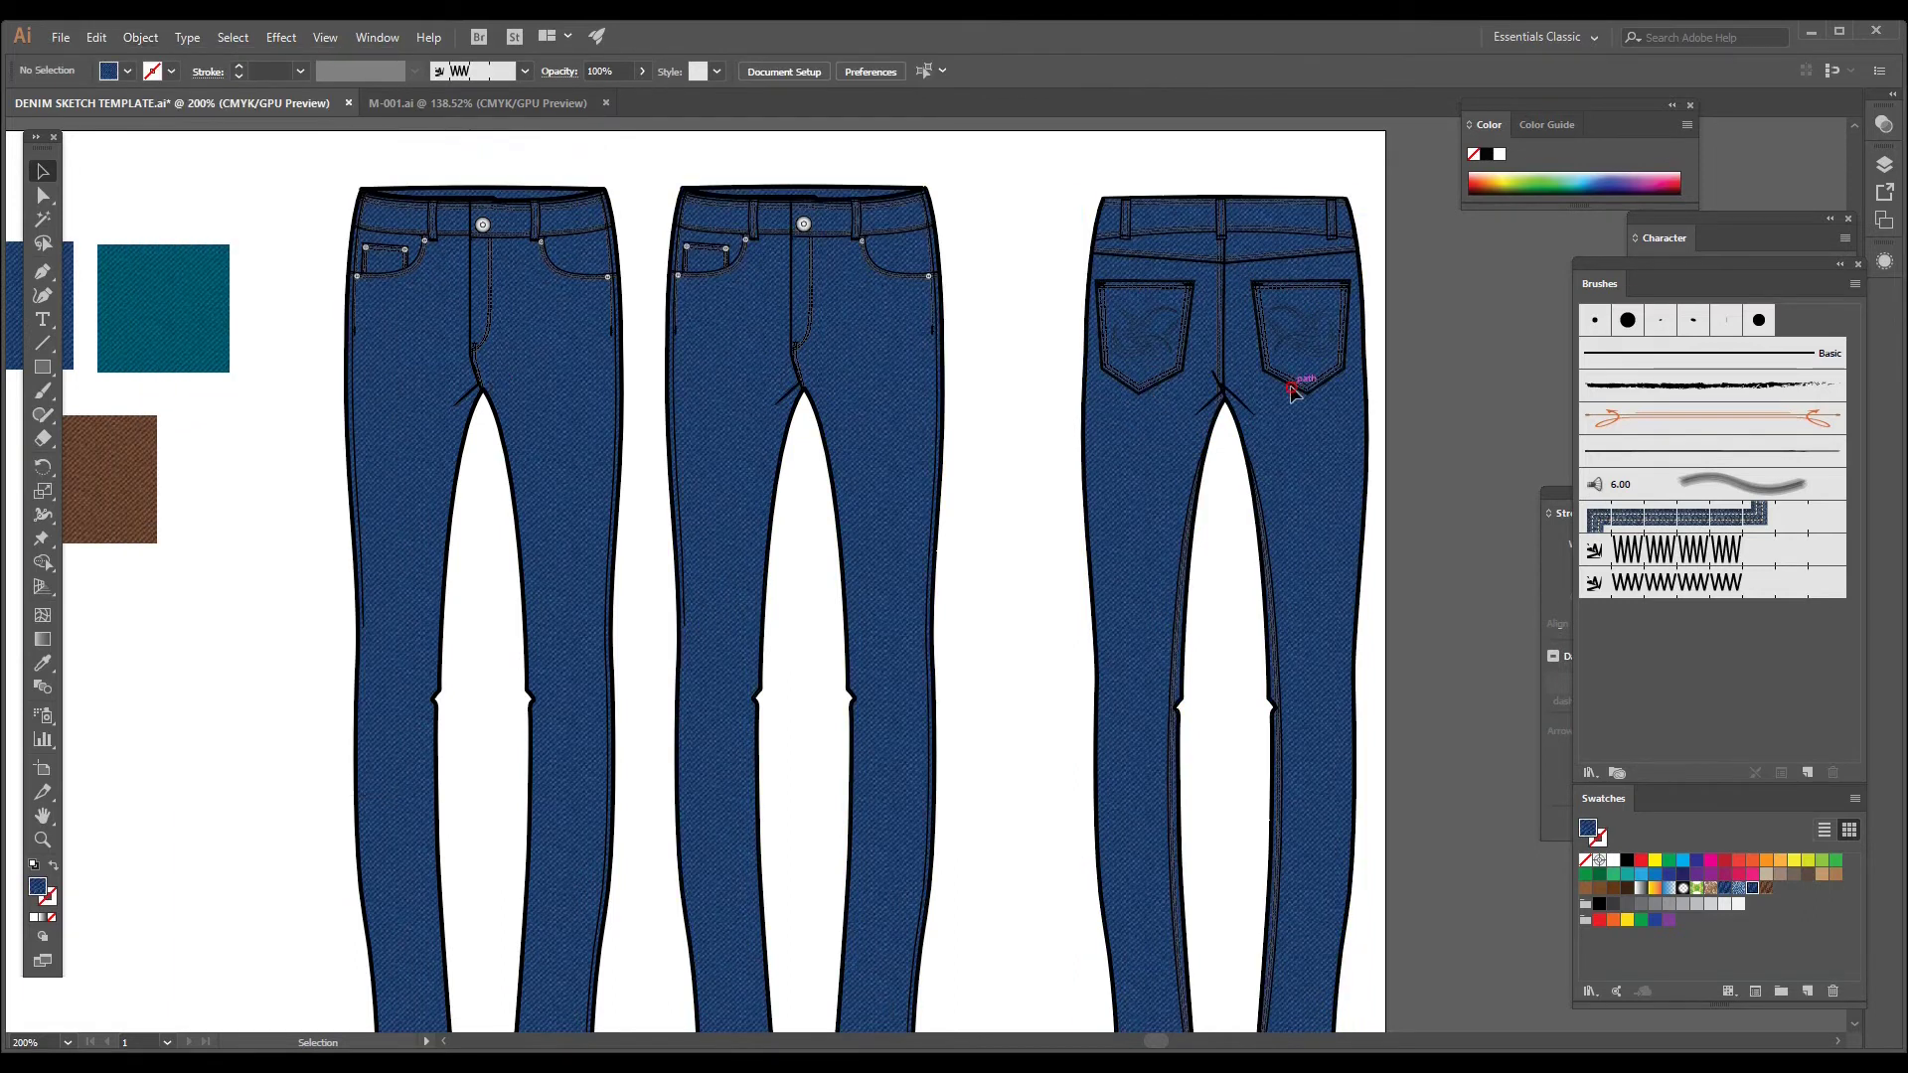
{"action": "left_click", "coordinate": [832, 366]}
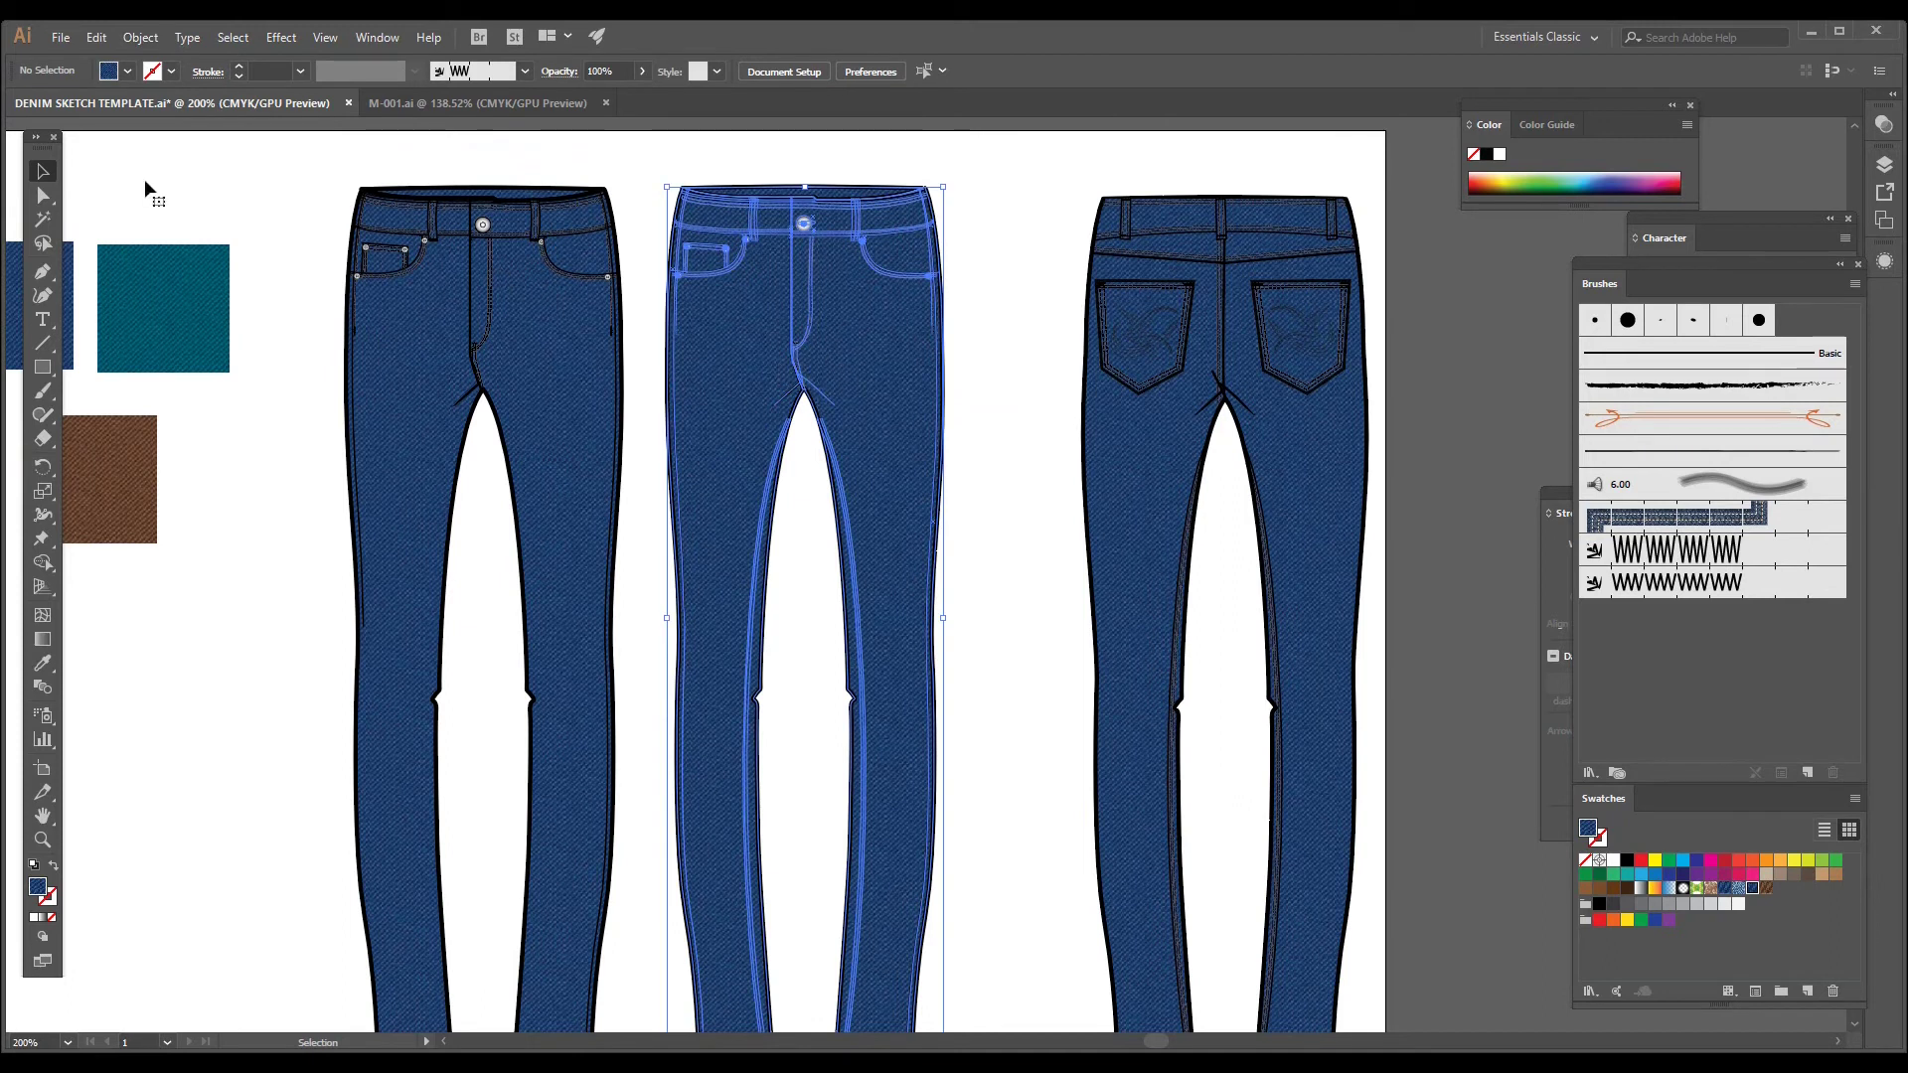
Step: Use the Magic Wand to refill the middle front jeans' denim with New Pattern Swatch 3 (brown denim)
{"action": "left_click", "coordinate": [43, 220]}
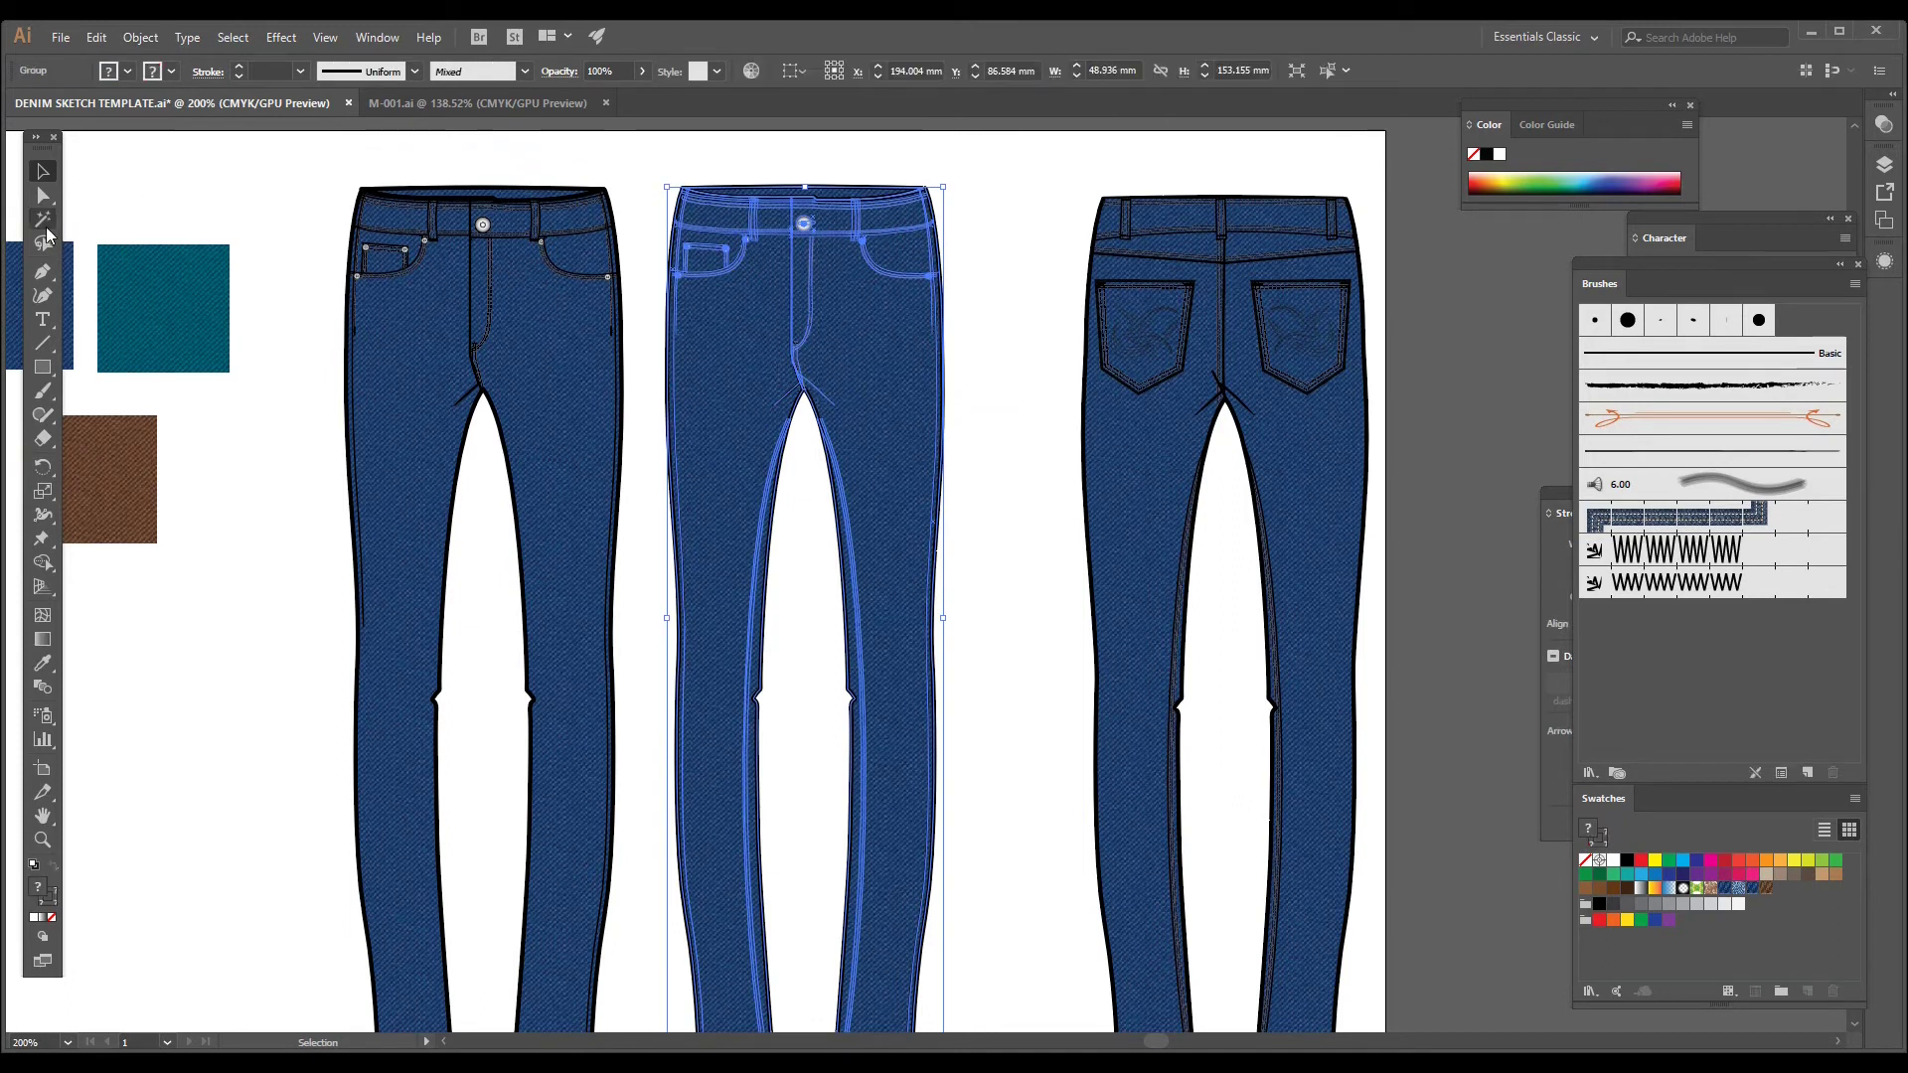
{"action": "left_click", "coordinate": [751, 396]}
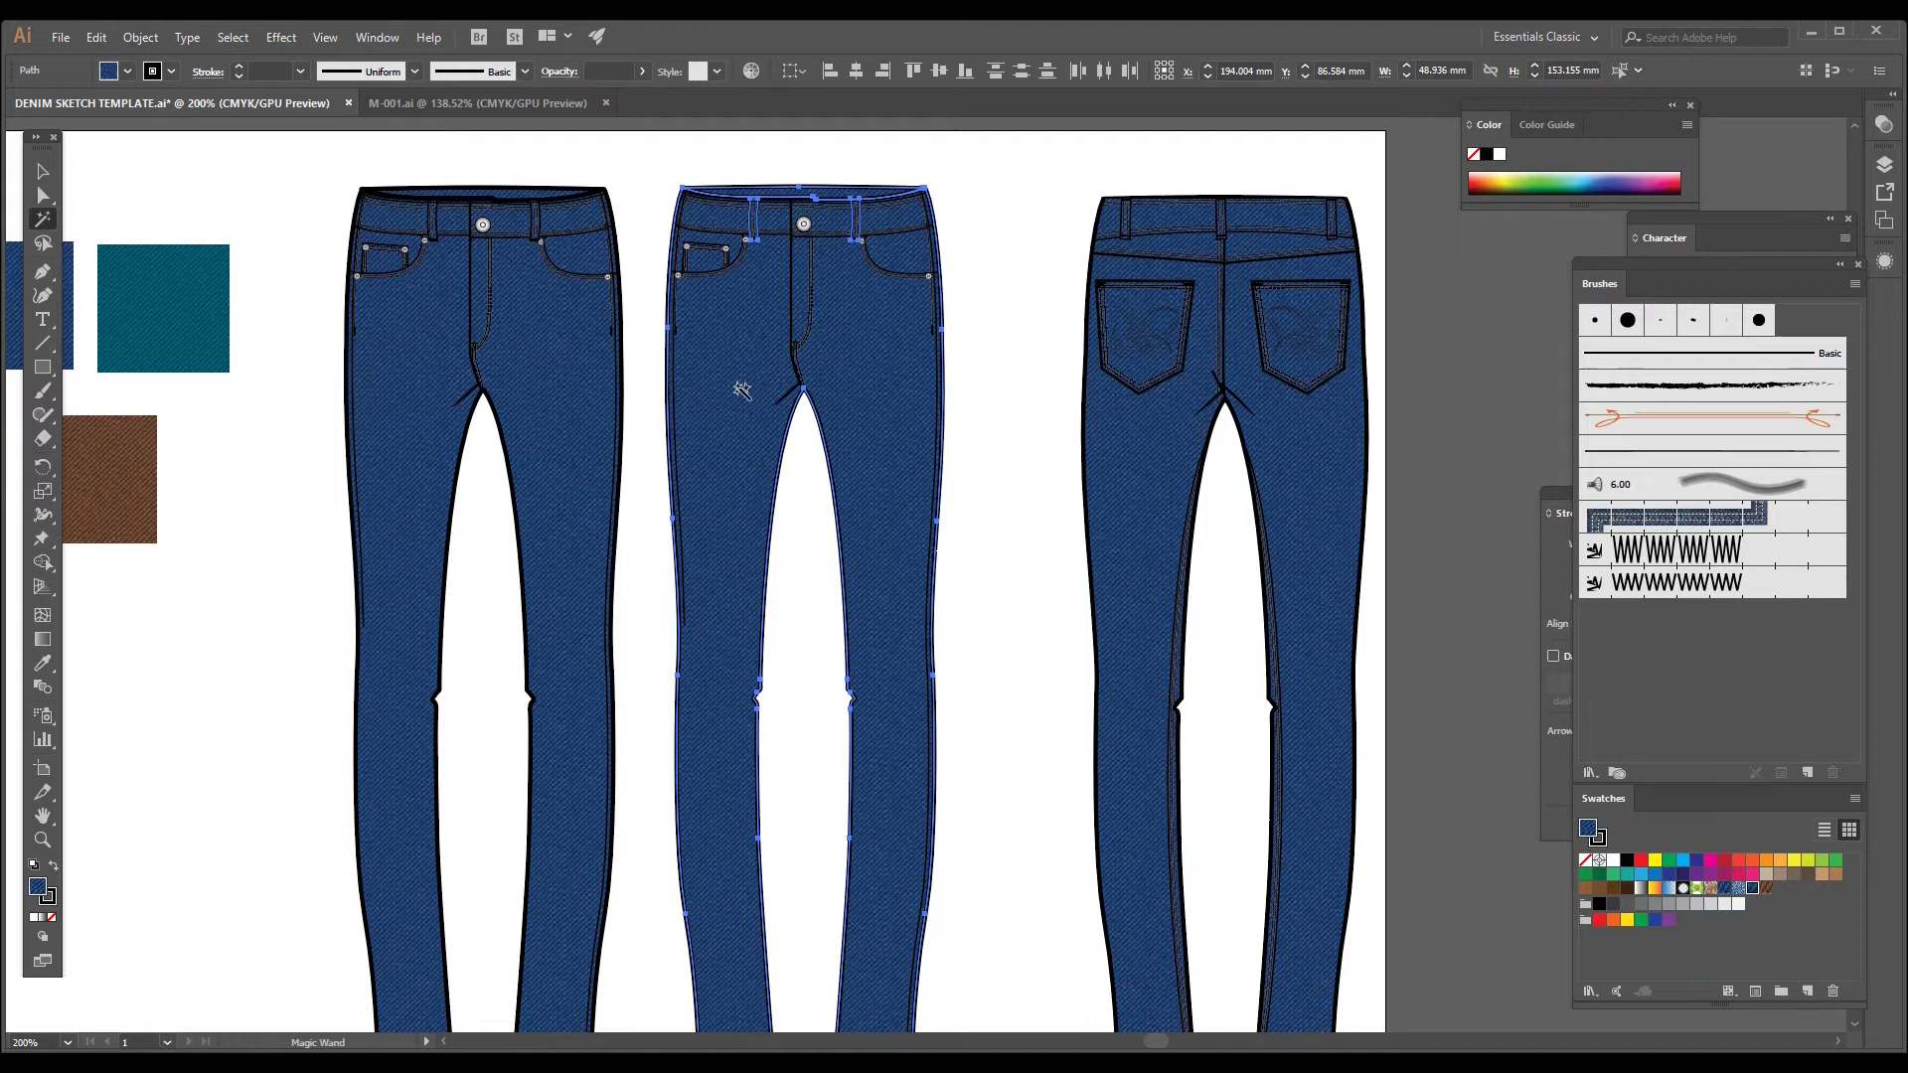
{"action": "scroll", "coordinate": [743, 390], "scroll_direction": "down", "scroll_amount": 2}
{"action": "scroll", "coordinate": [742, 390], "scroll_direction": "up", "scroll_amount": 2}
{"action": "left_click", "coordinate": [1765, 894]}
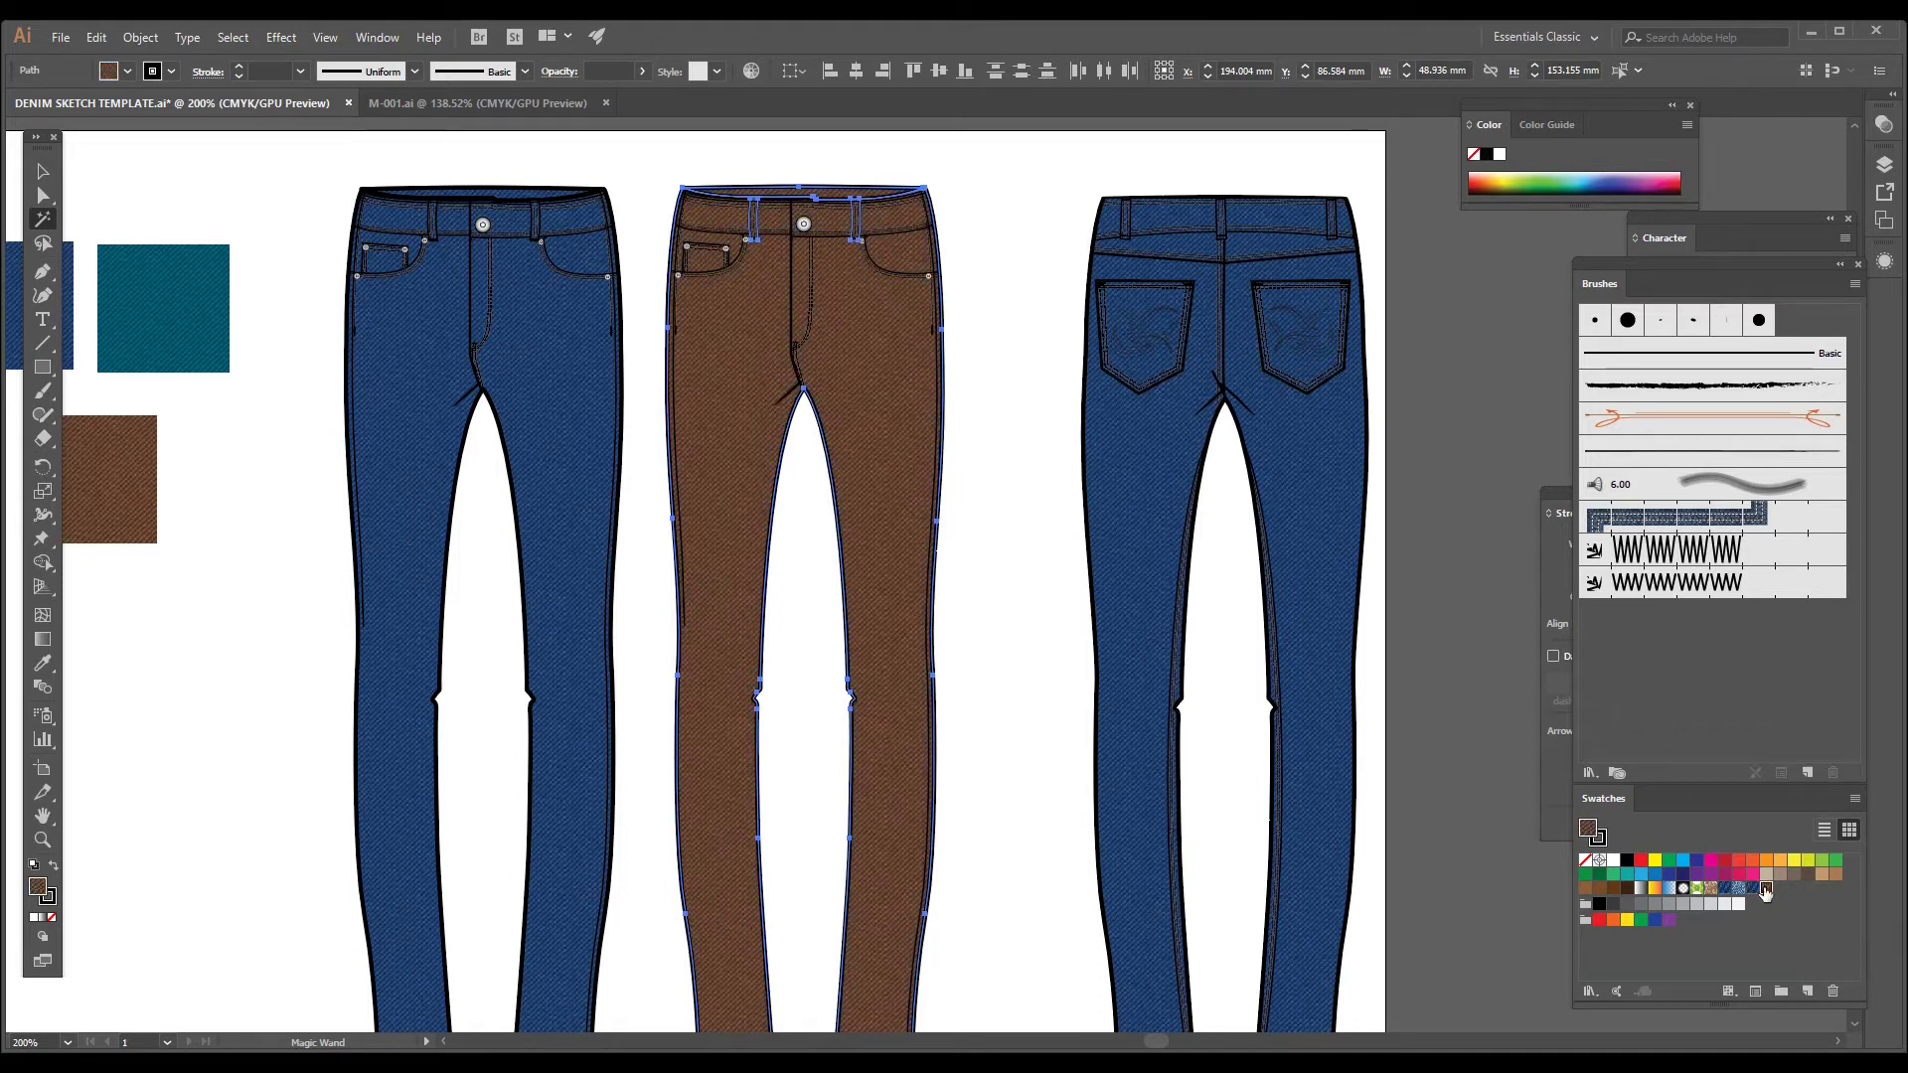
{"action": "key", "text": "v"}
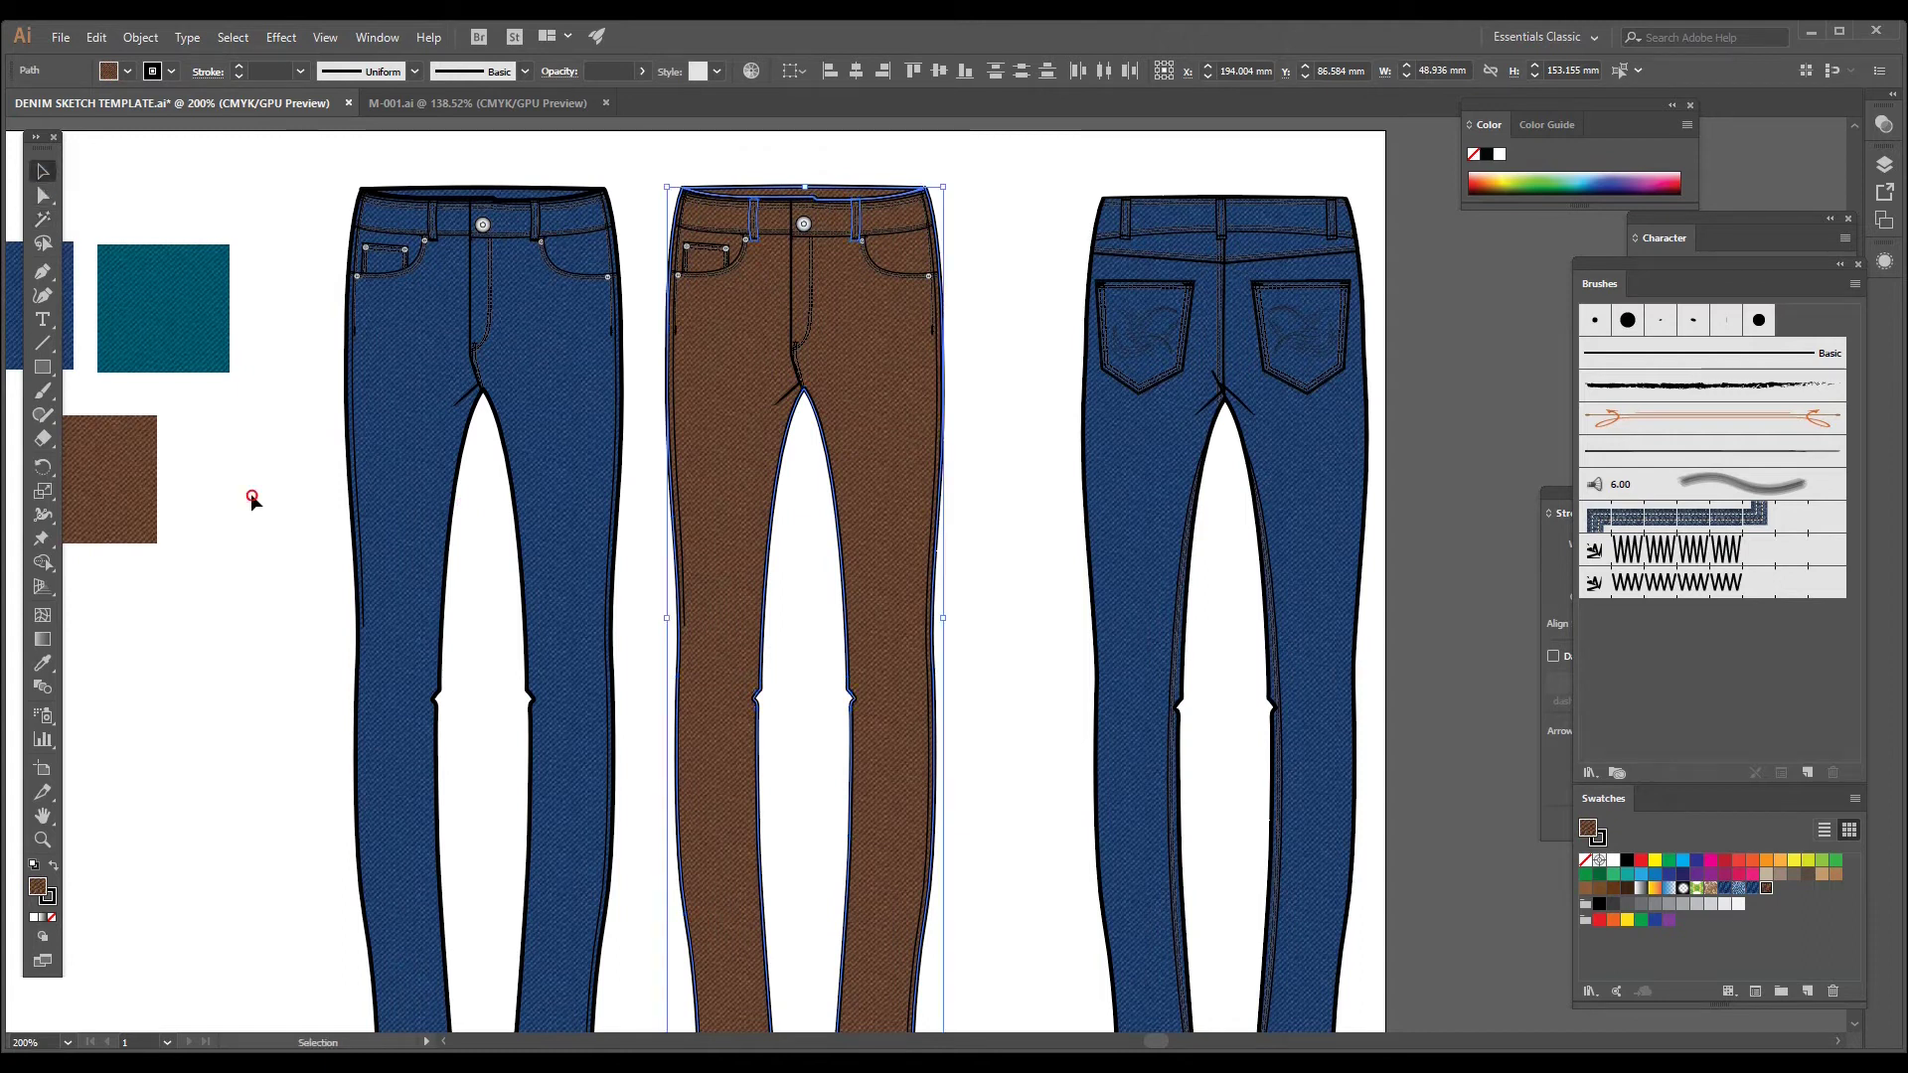
{"action": "left_click", "coordinate": [252, 493]}
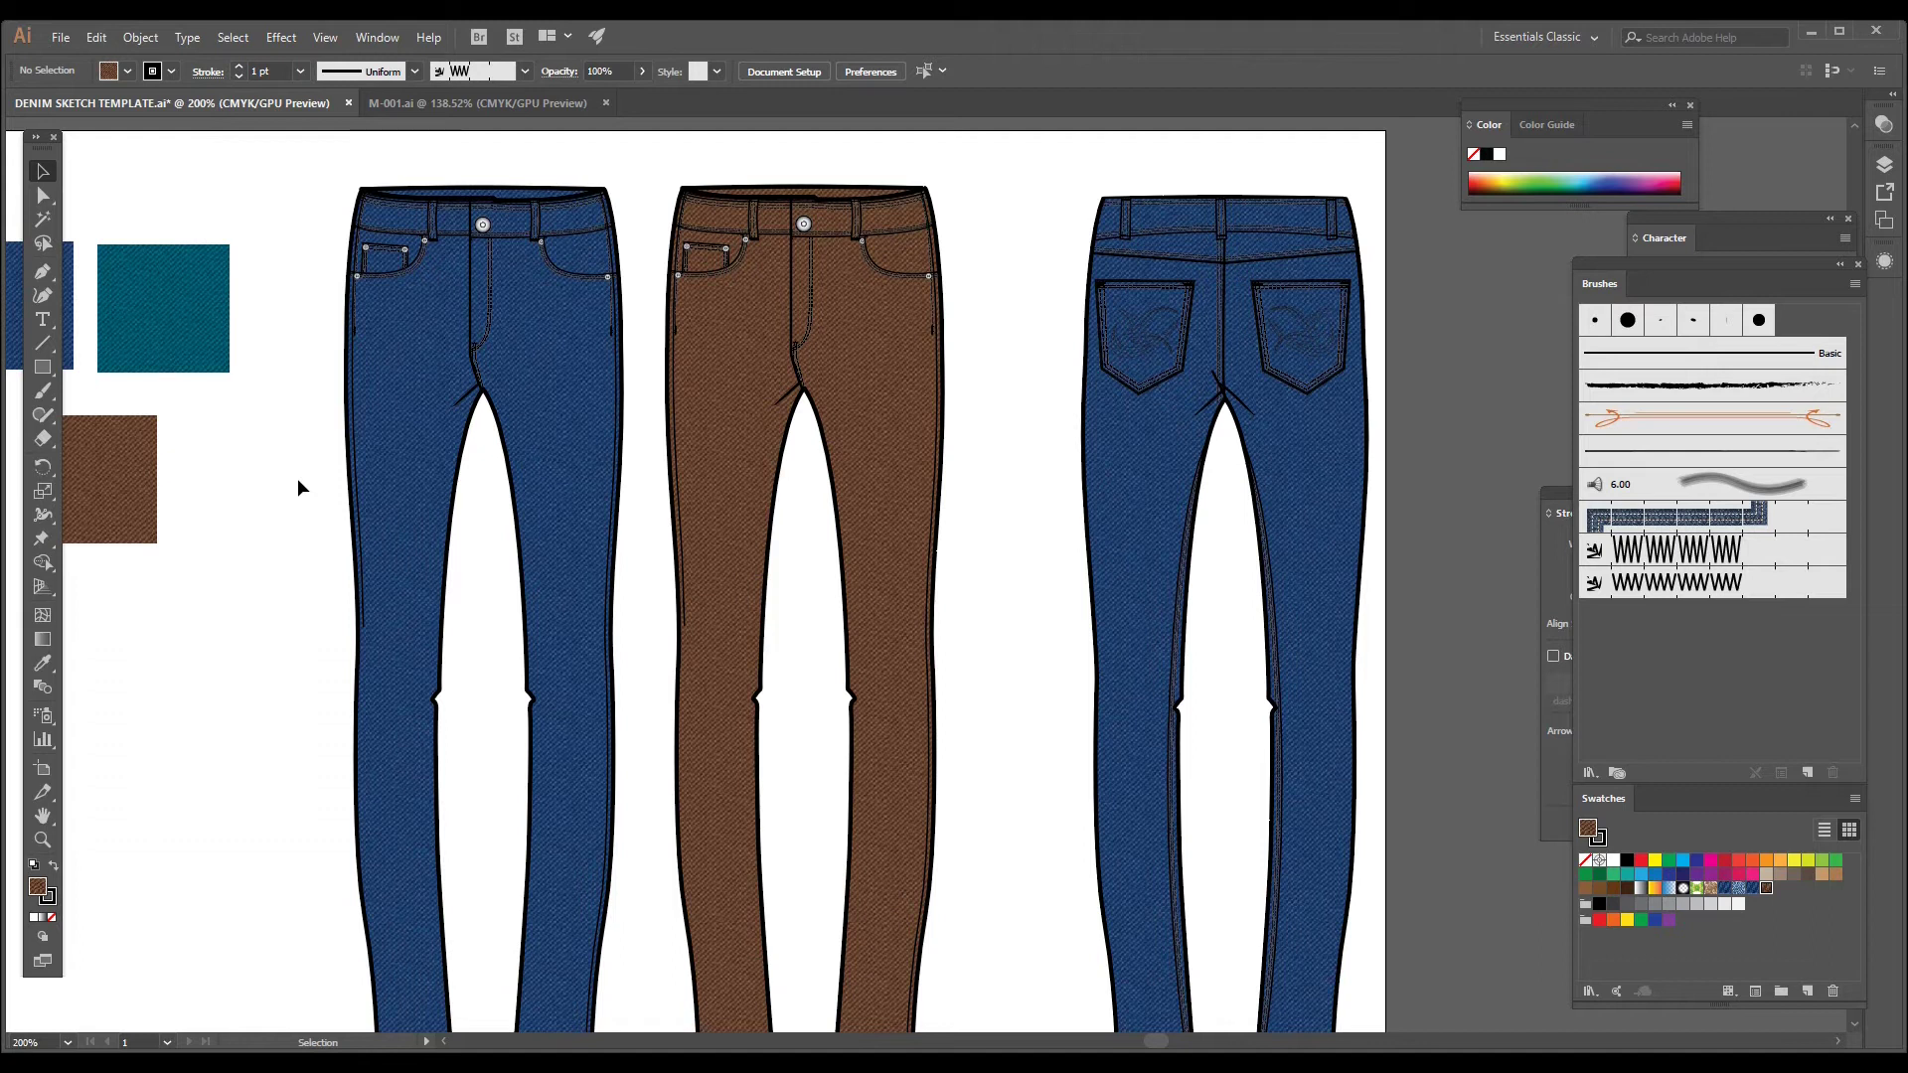
Step: Draw a tall white ellipse, about 11.6 × 44.6 mm, over the left front jeans' thigh
{"action": "left_click", "coordinate": [43, 368]}
{"action": "left_click_drag", "start_coordinate": [45, 377], "coordinate": [100, 414]}
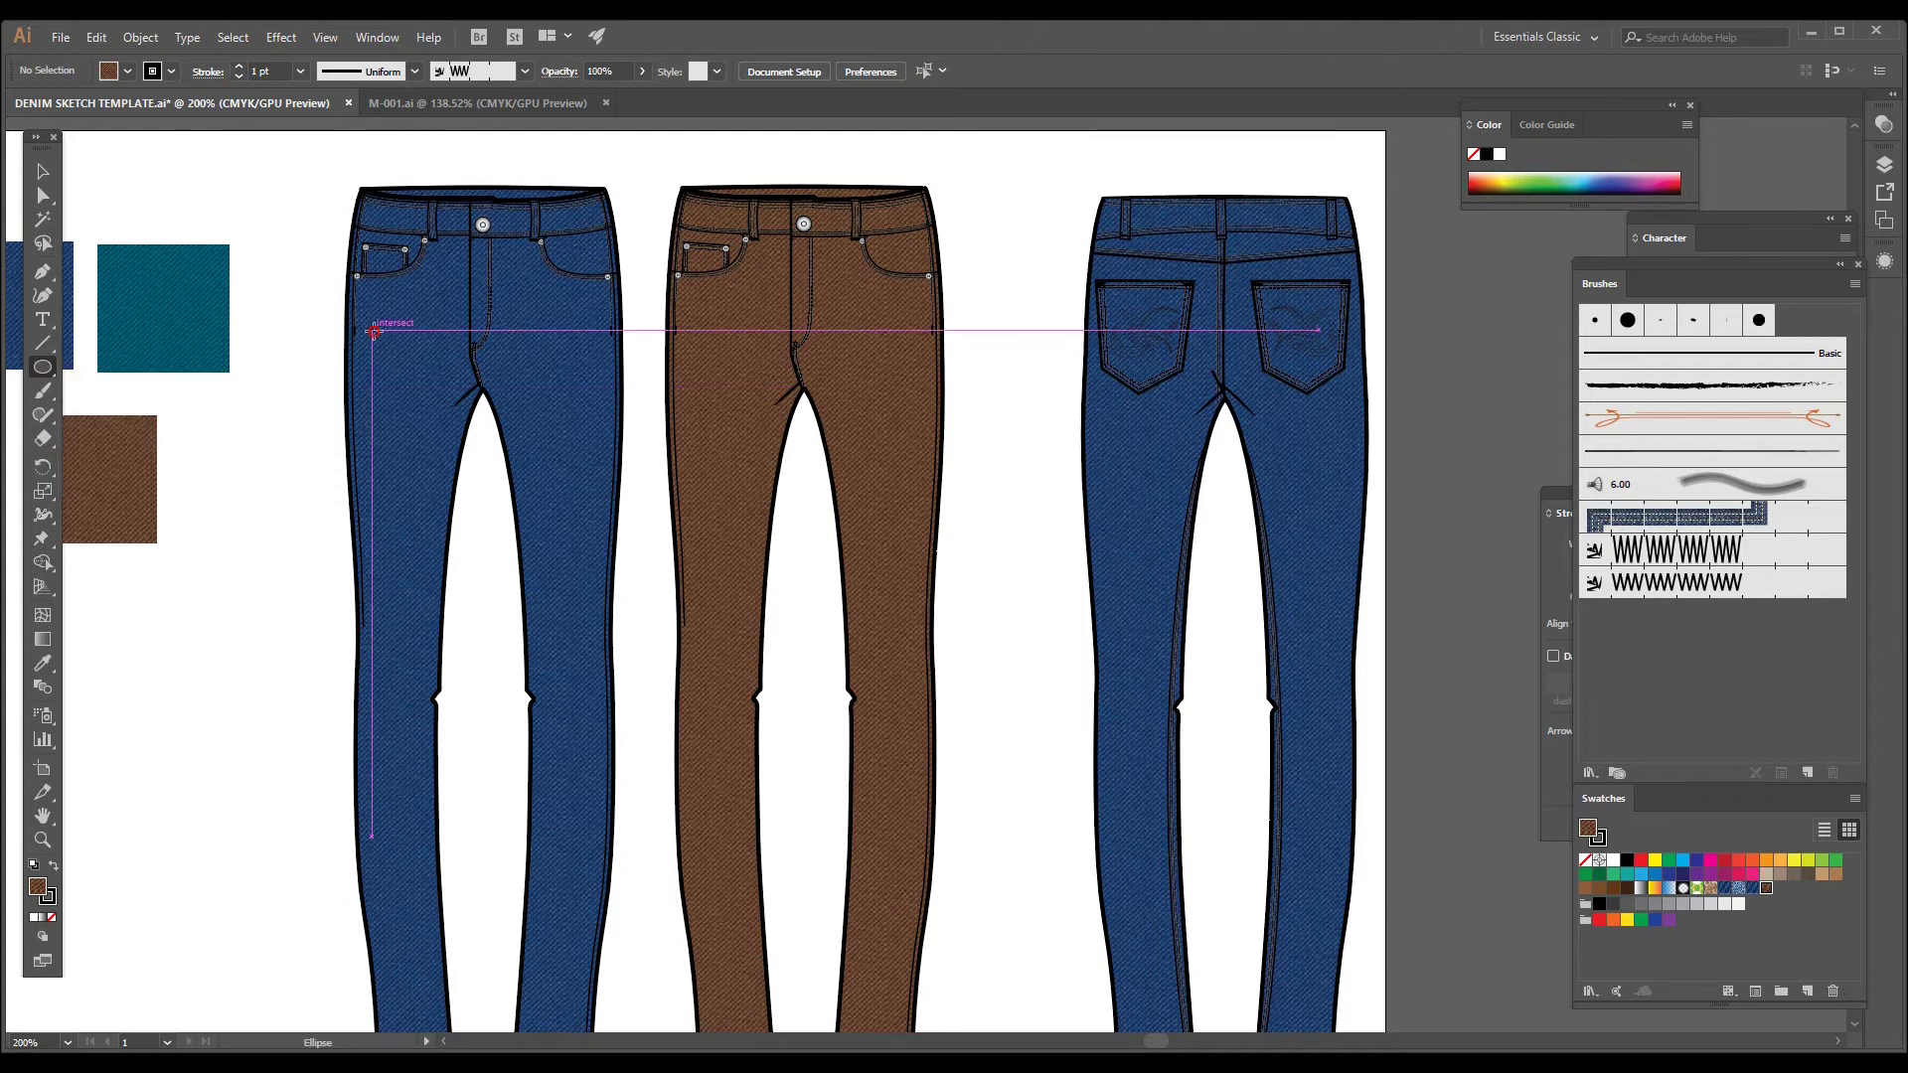
{"action": "left_click_drag", "start_coordinate": [372, 326], "coordinate": [438, 580]}
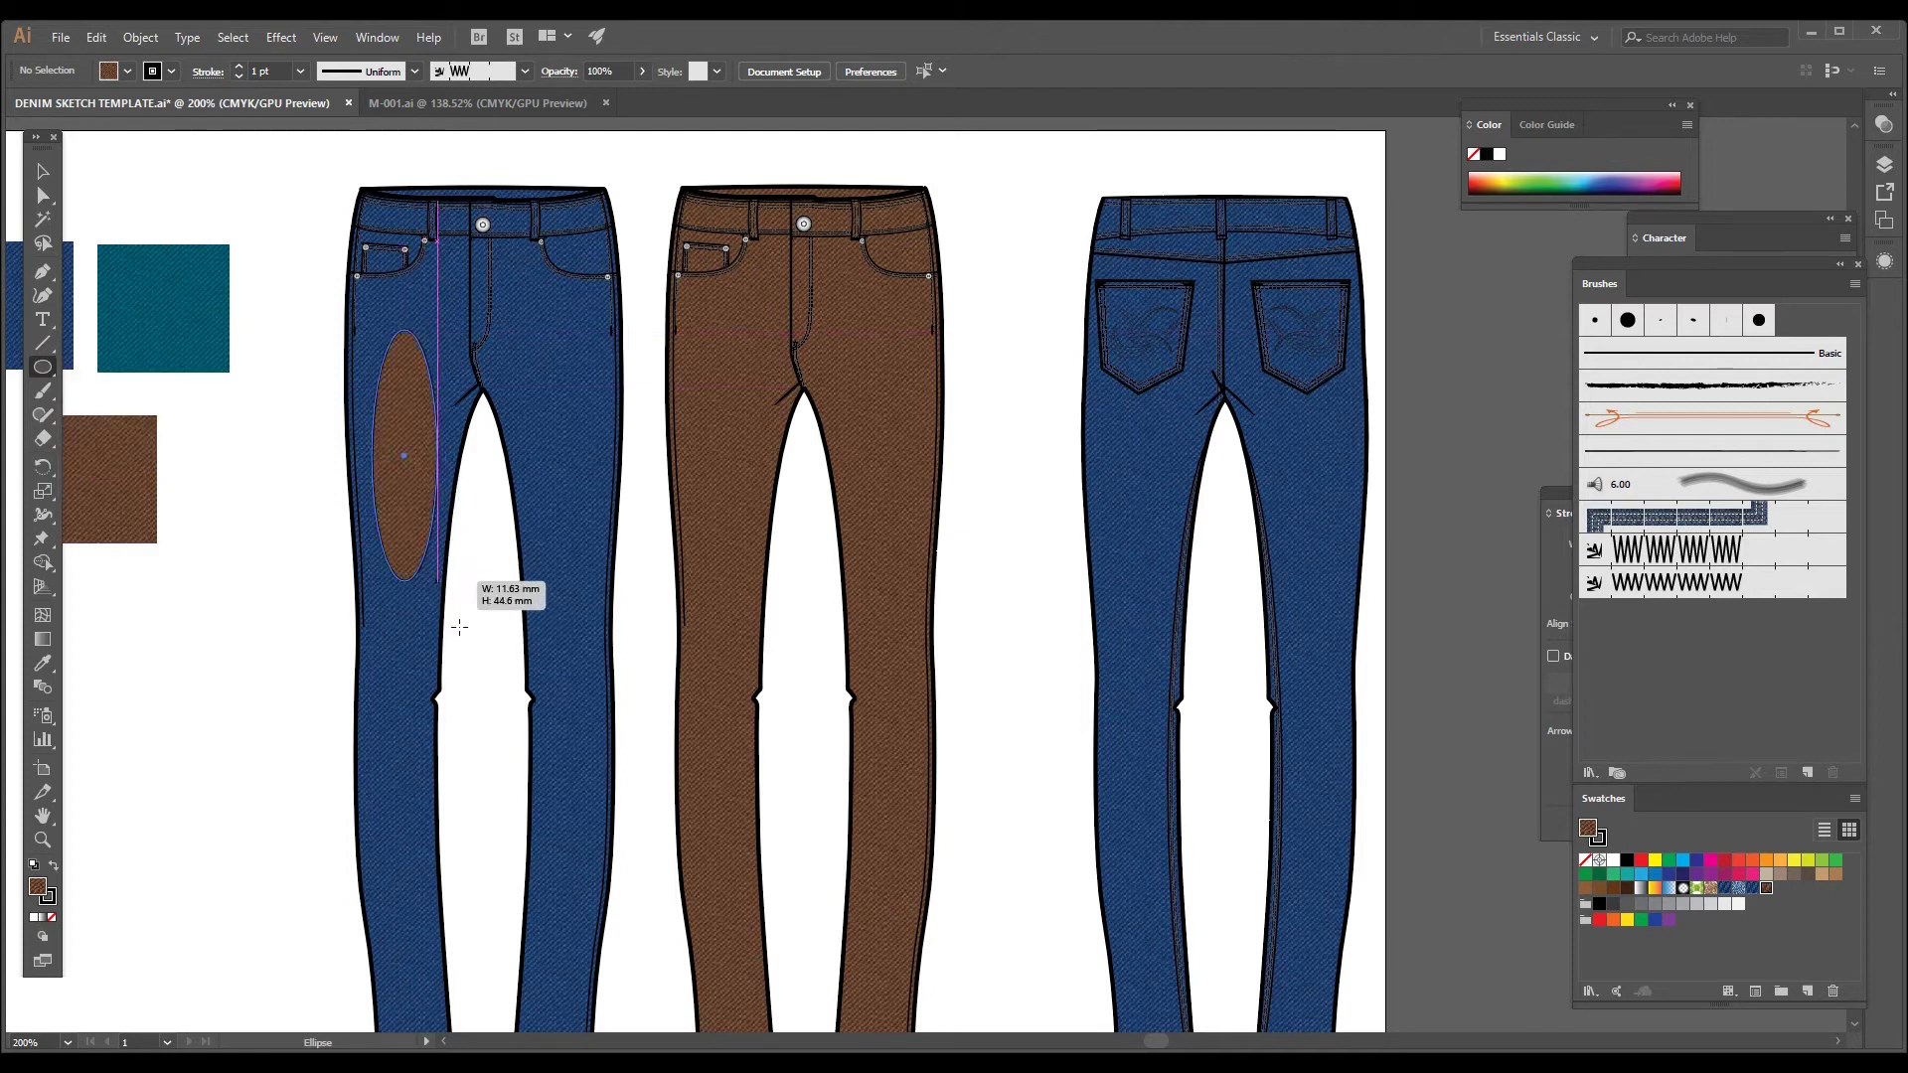
{"action": "left_click", "coordinate": [1613, 861]}
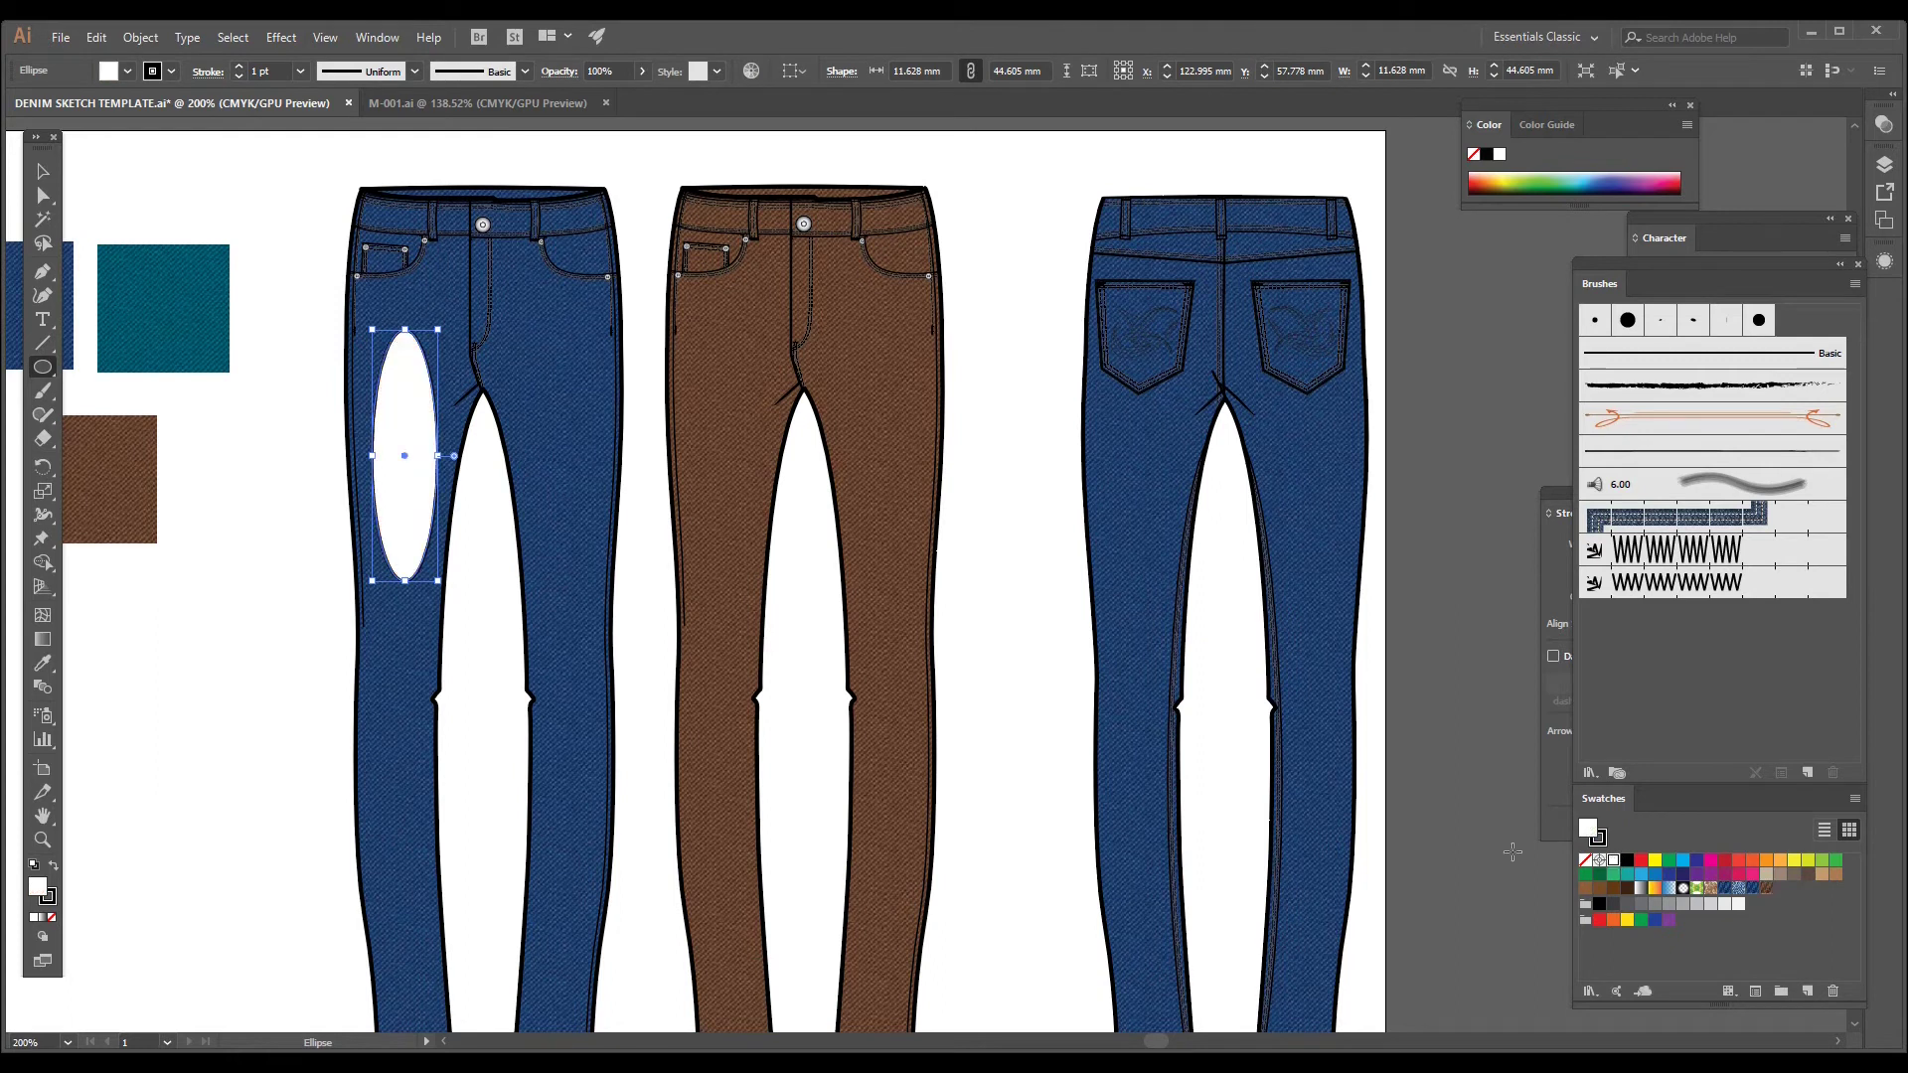
Step: Set the thigh ellipse's stroke to None
{"action": "left_click", "coordinate": [278, 40]}
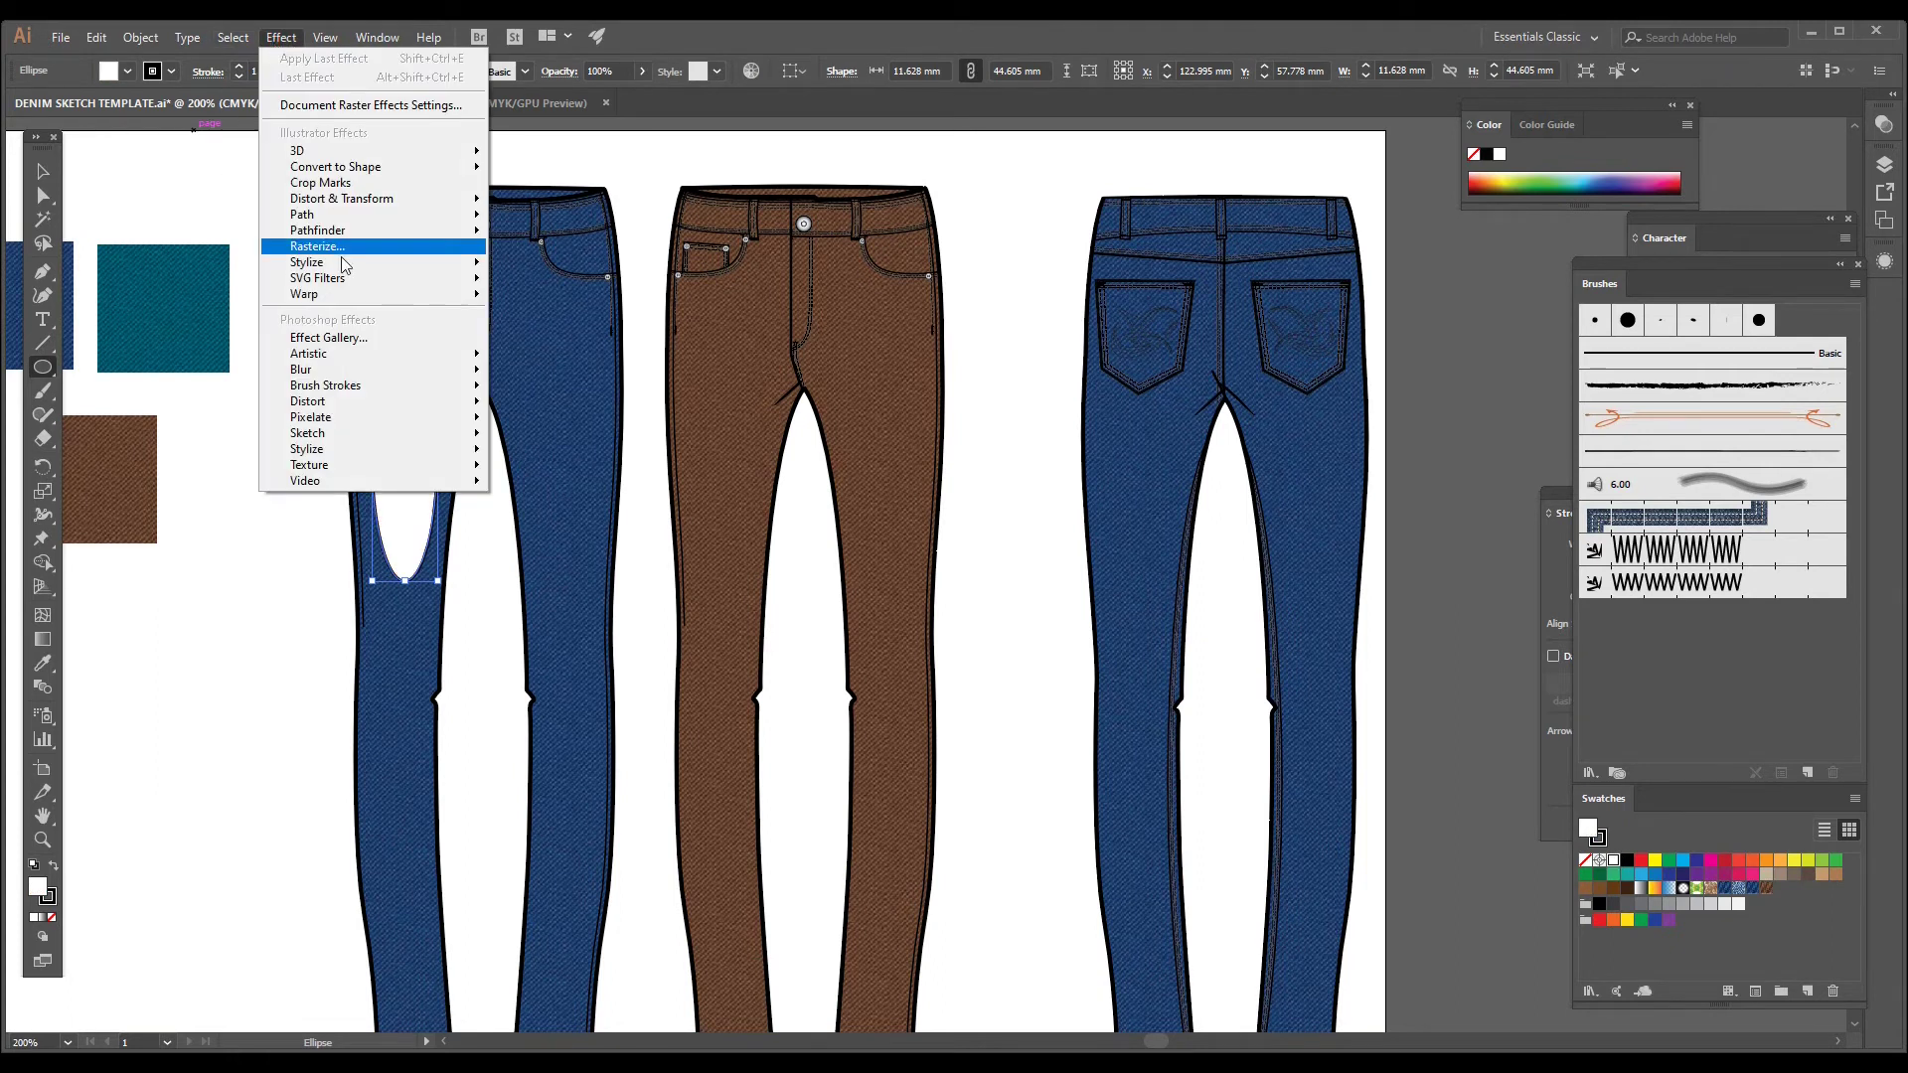
{"action": "mouse_move", "coordinate": [467, 368]}
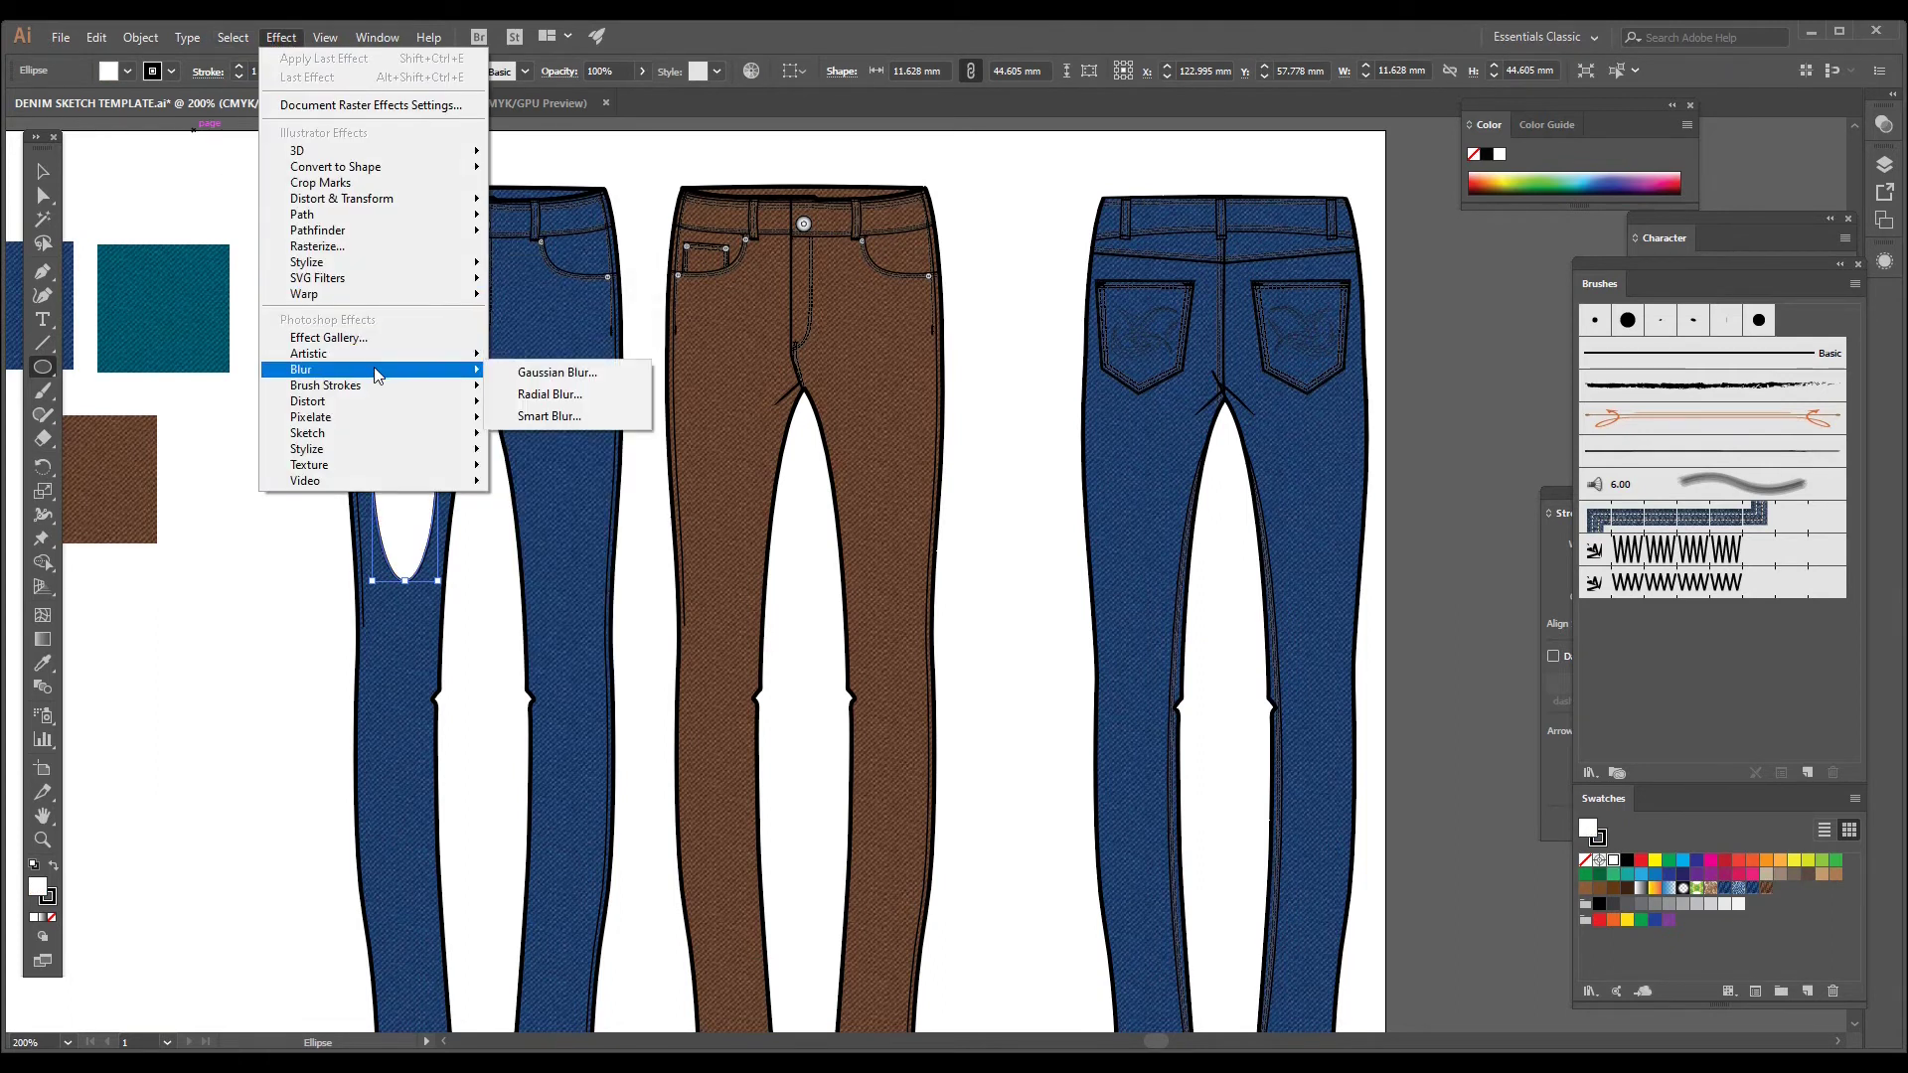
{"action": "left_click", "coordinate": [528, 372]}
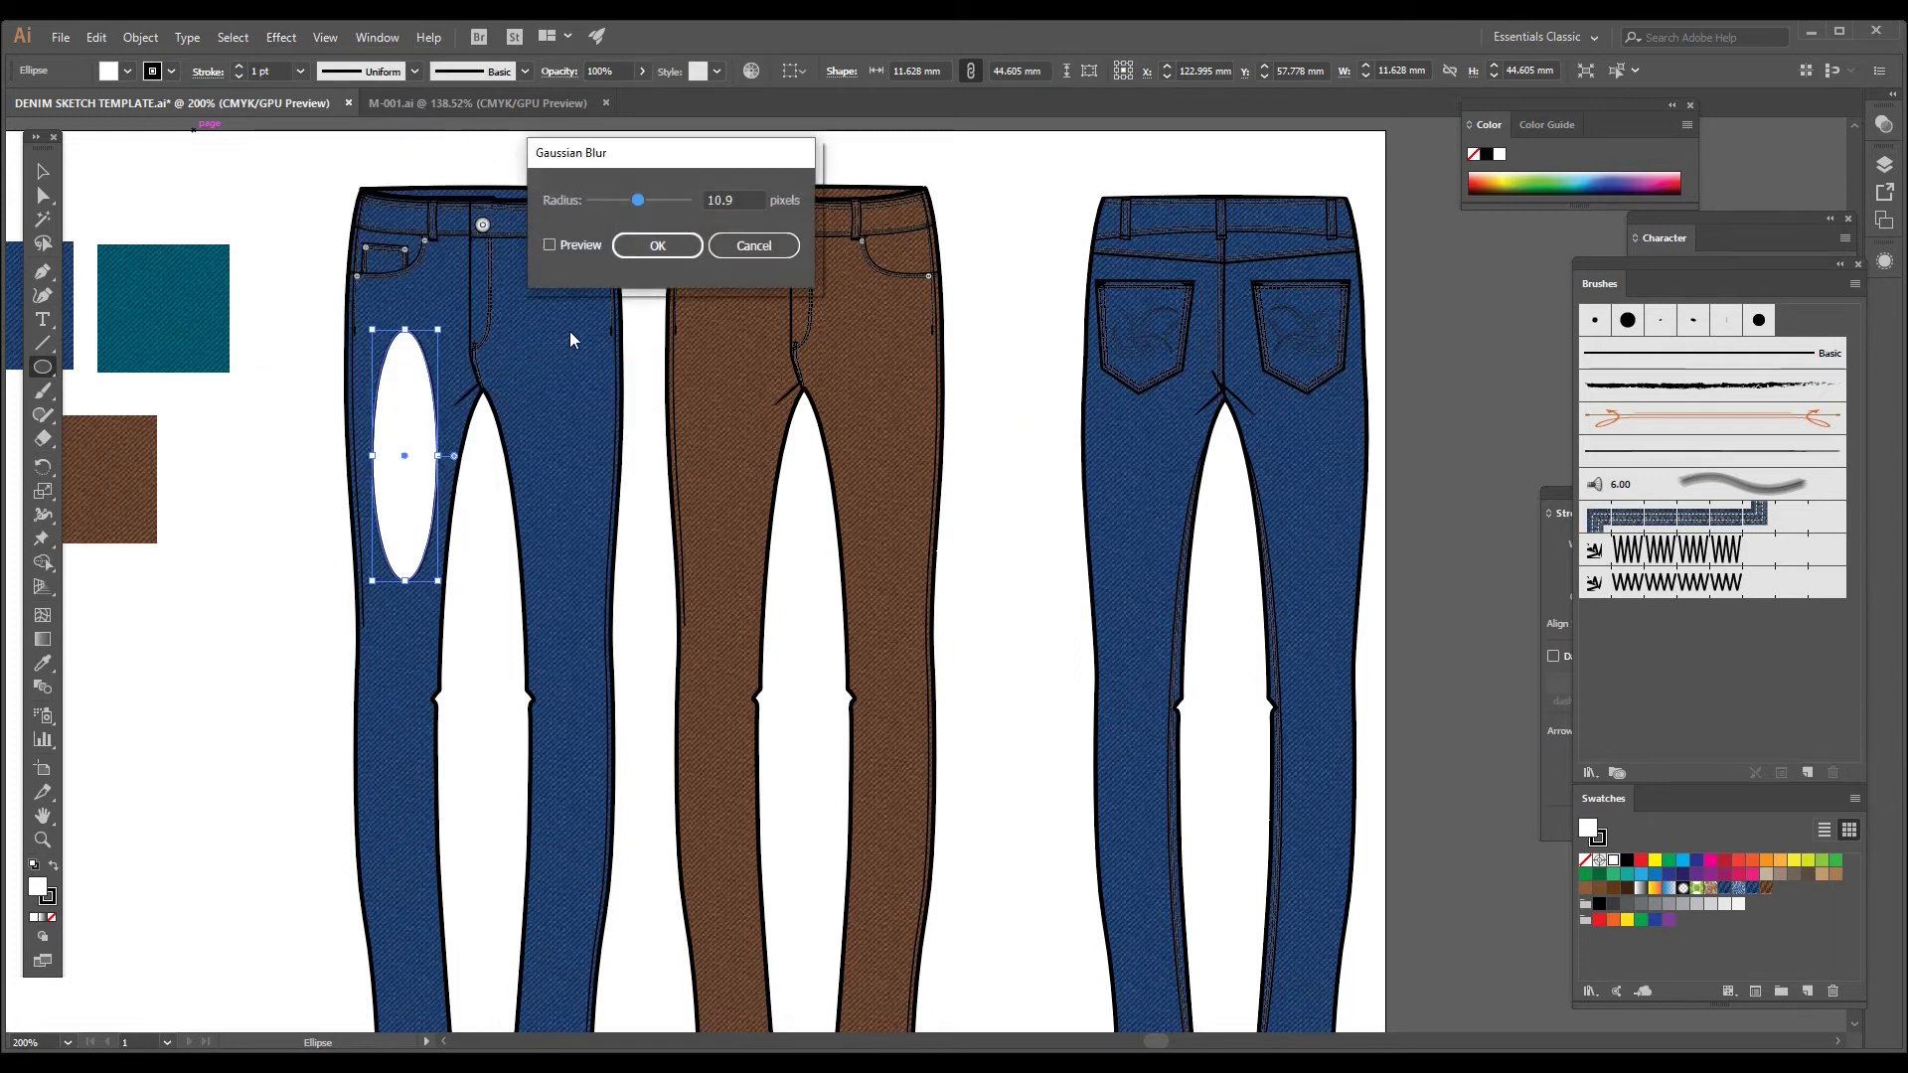
{"action": "left_click", "coordinate": [753, 245]}
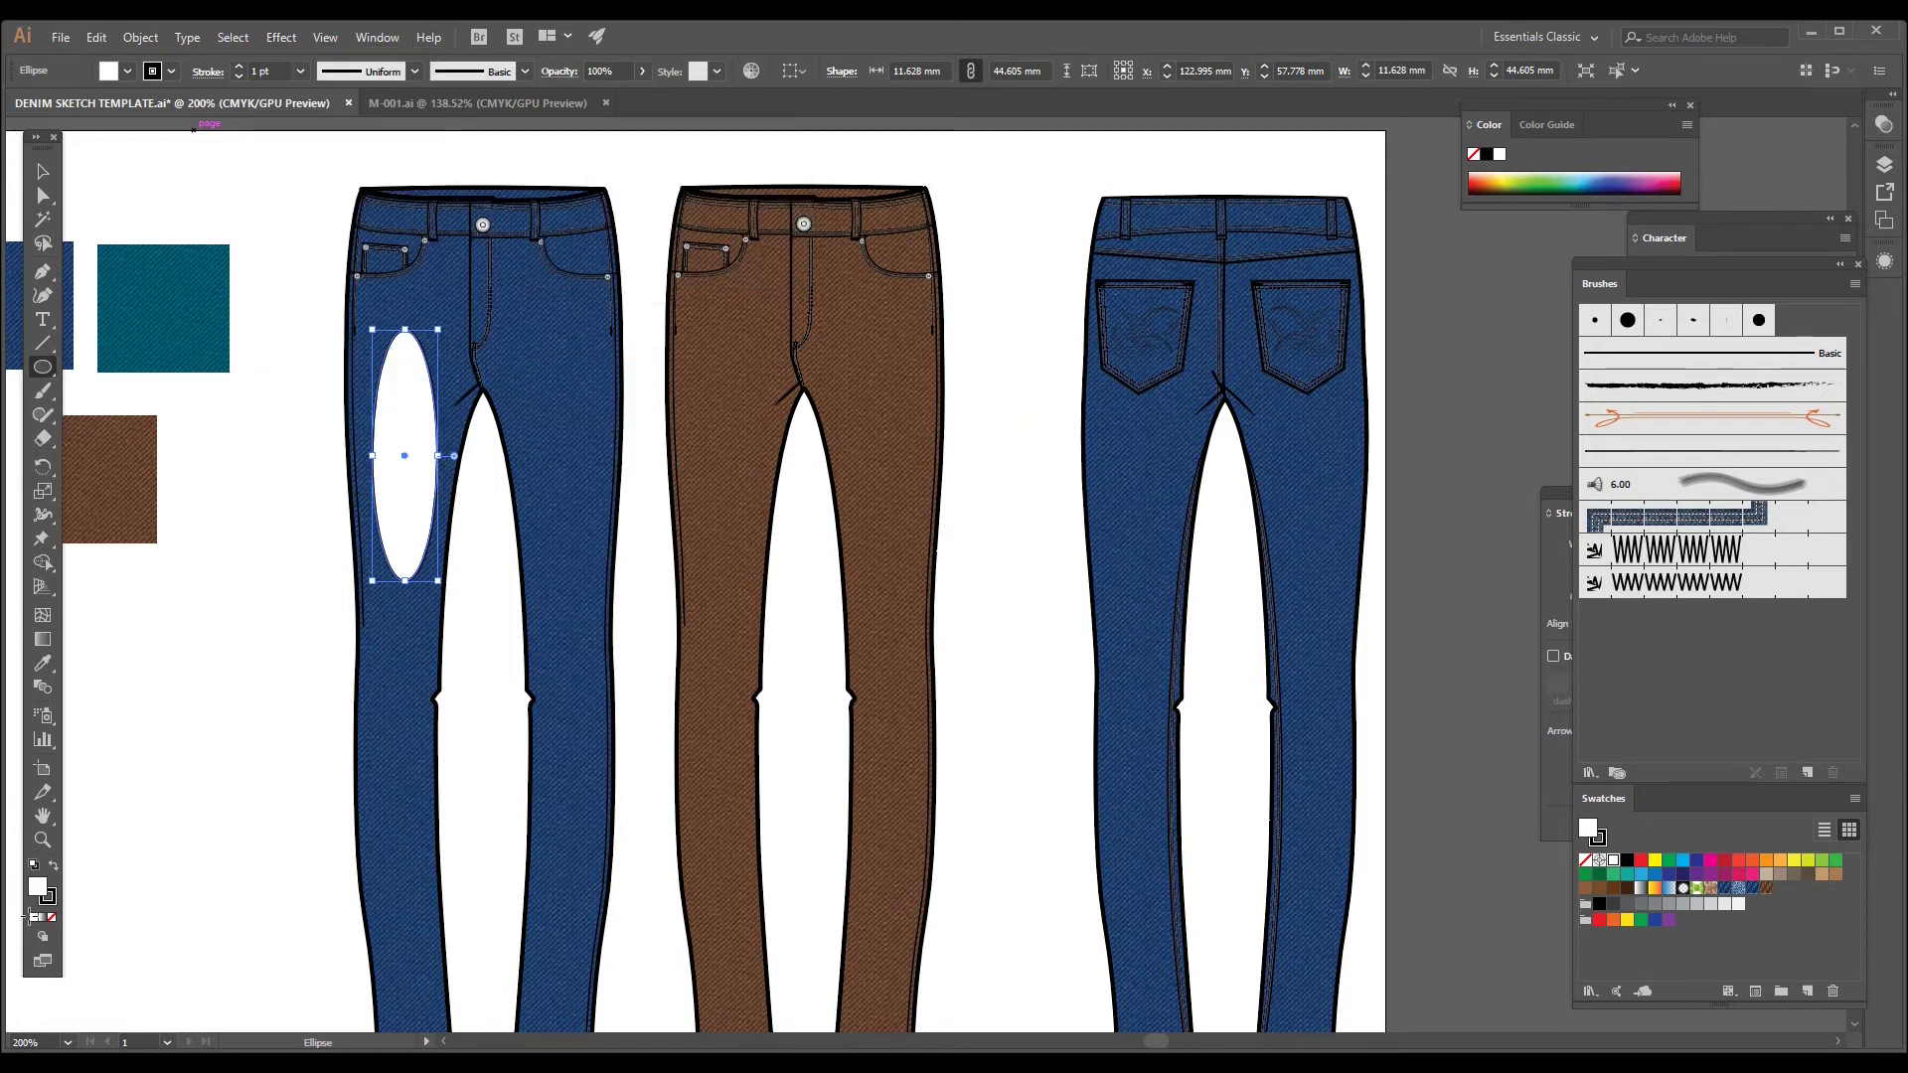
{"action": "left_click", "coordinate": [50, 897]}
{"action": "left_click", "coordinate": [51, 917]}
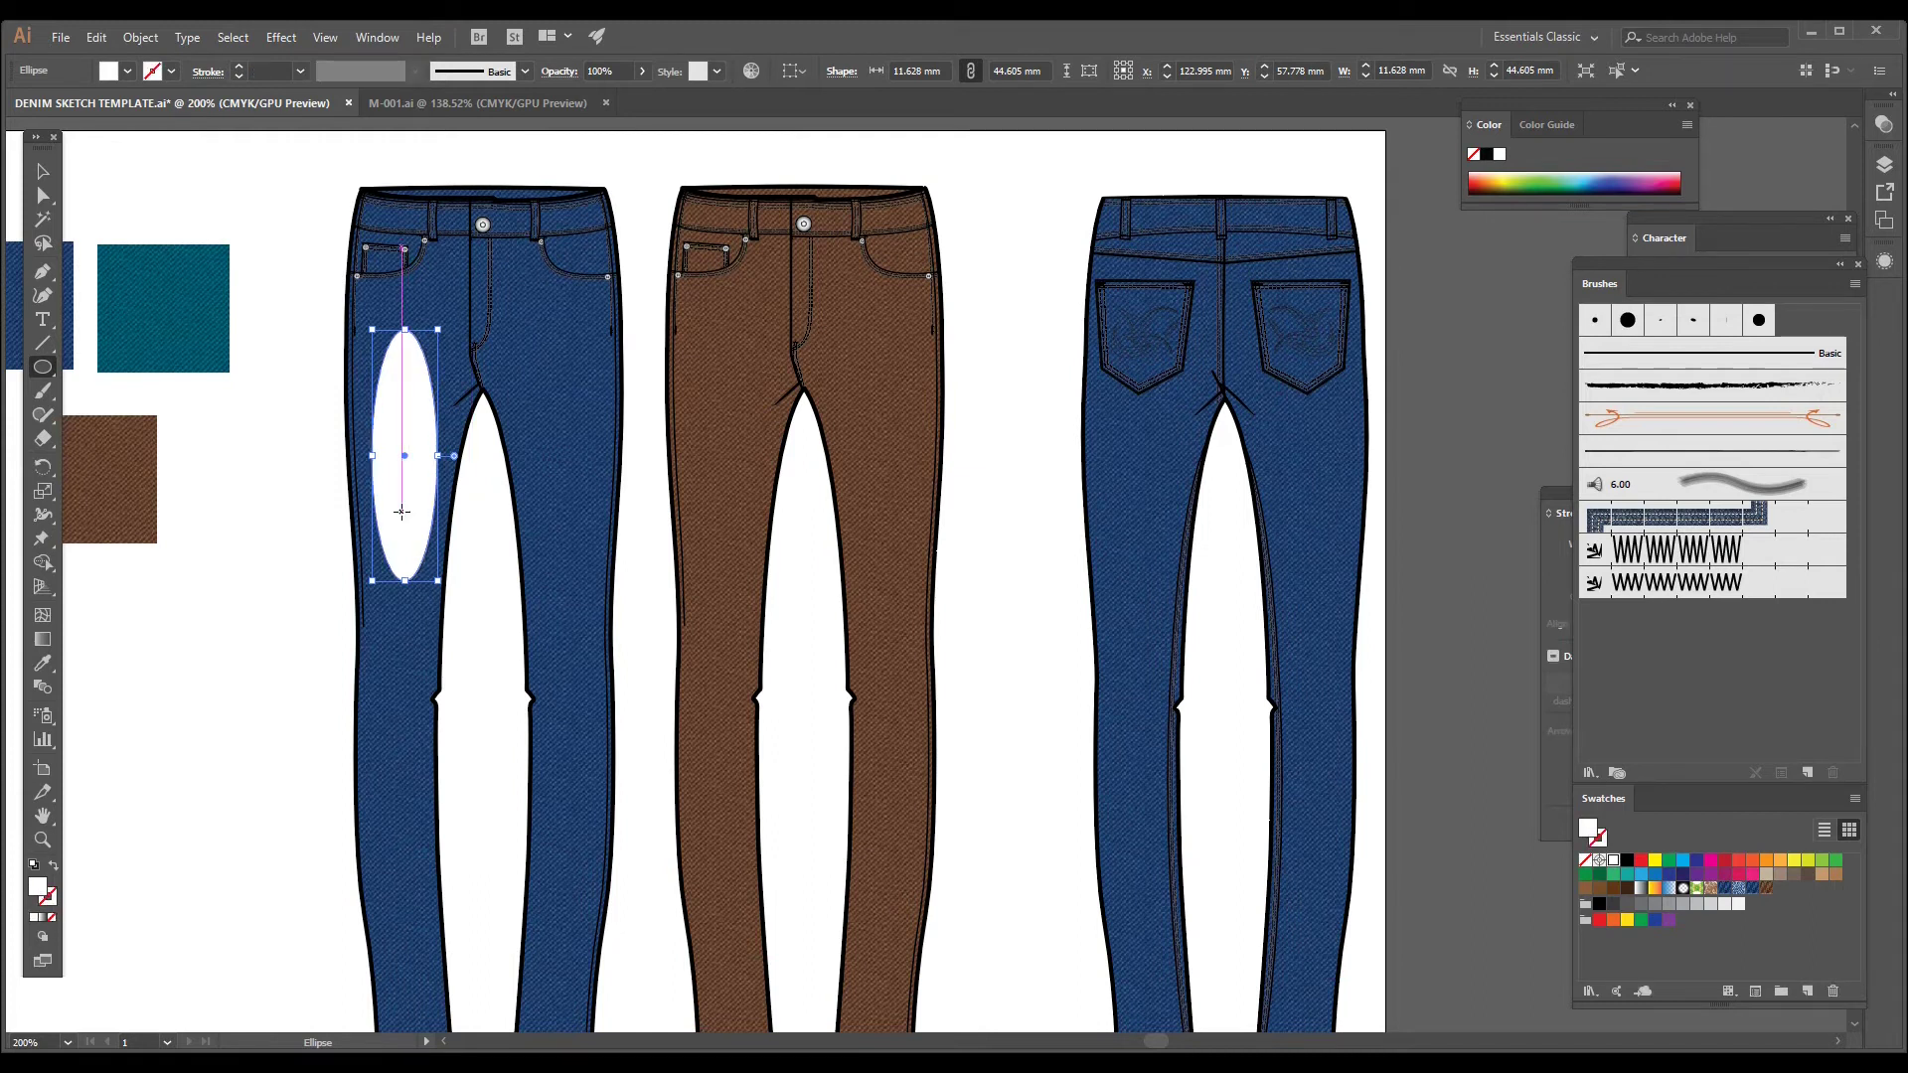
Step: Apply a Gaussian Blur with a 44.9-pixel radius to the white ellipse
{"action": "left_click", "coordinate": [278, 41]}
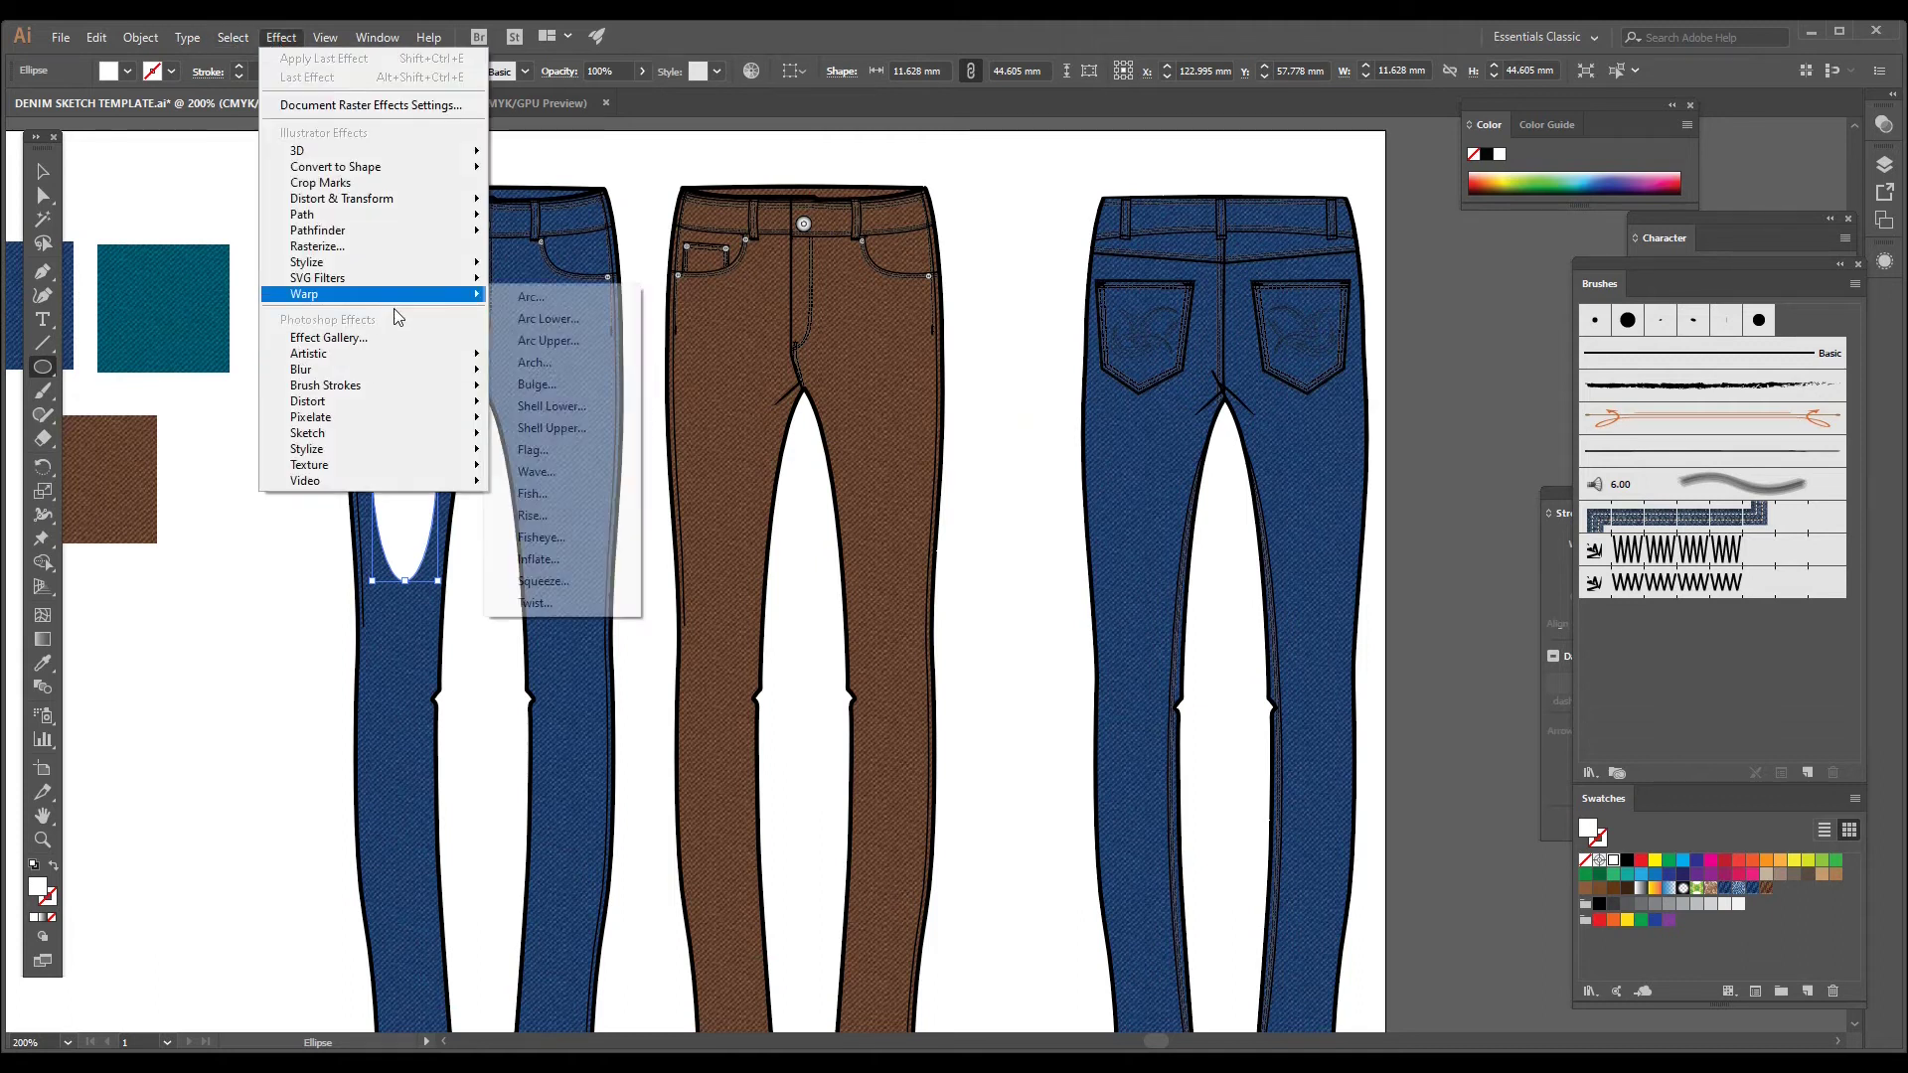
{"action": "mouse_move", "coordinate": [397, 370]}
{"action": "left_click", "coordinate": [524, 372]}
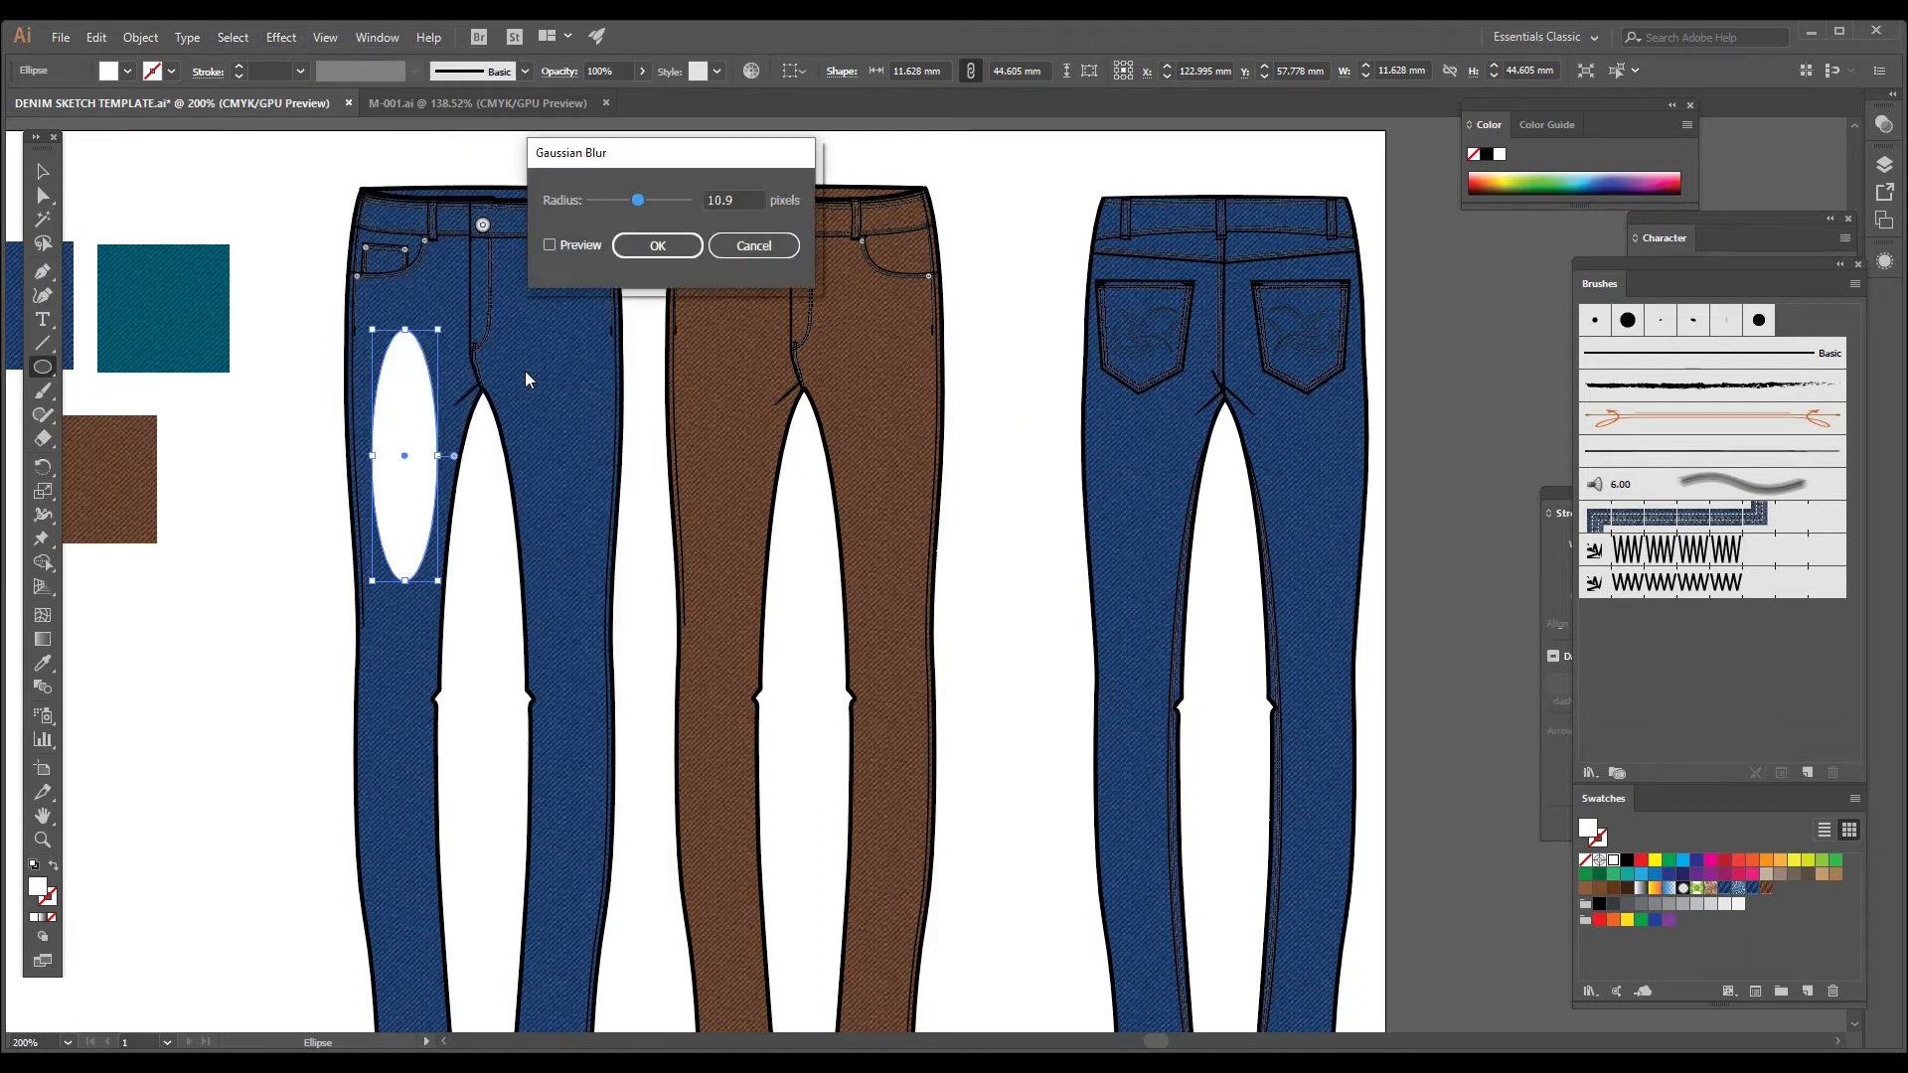
{"action": "left_click", "coordinate": [561, 247]}
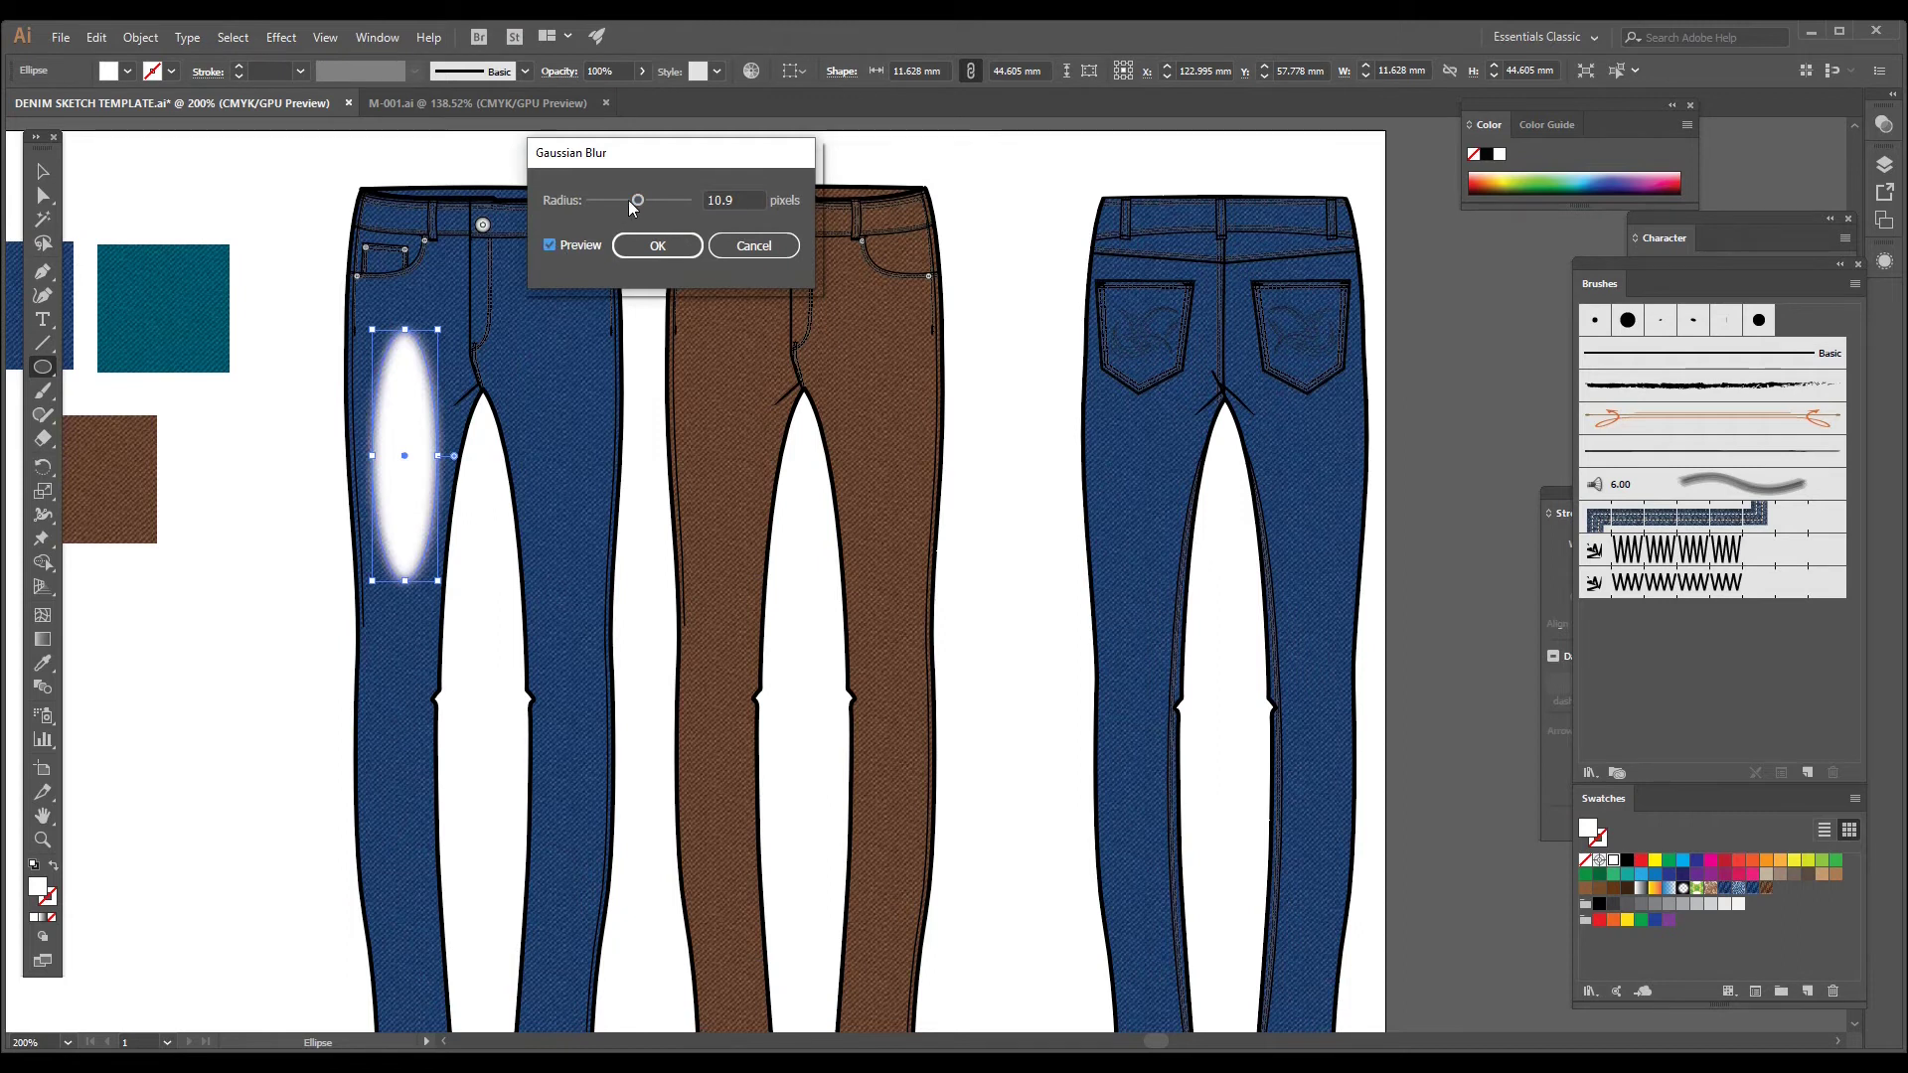
{"action": "left_click_drag", "start_coordinate": [646, 199], "coordinate": [655, 203]}
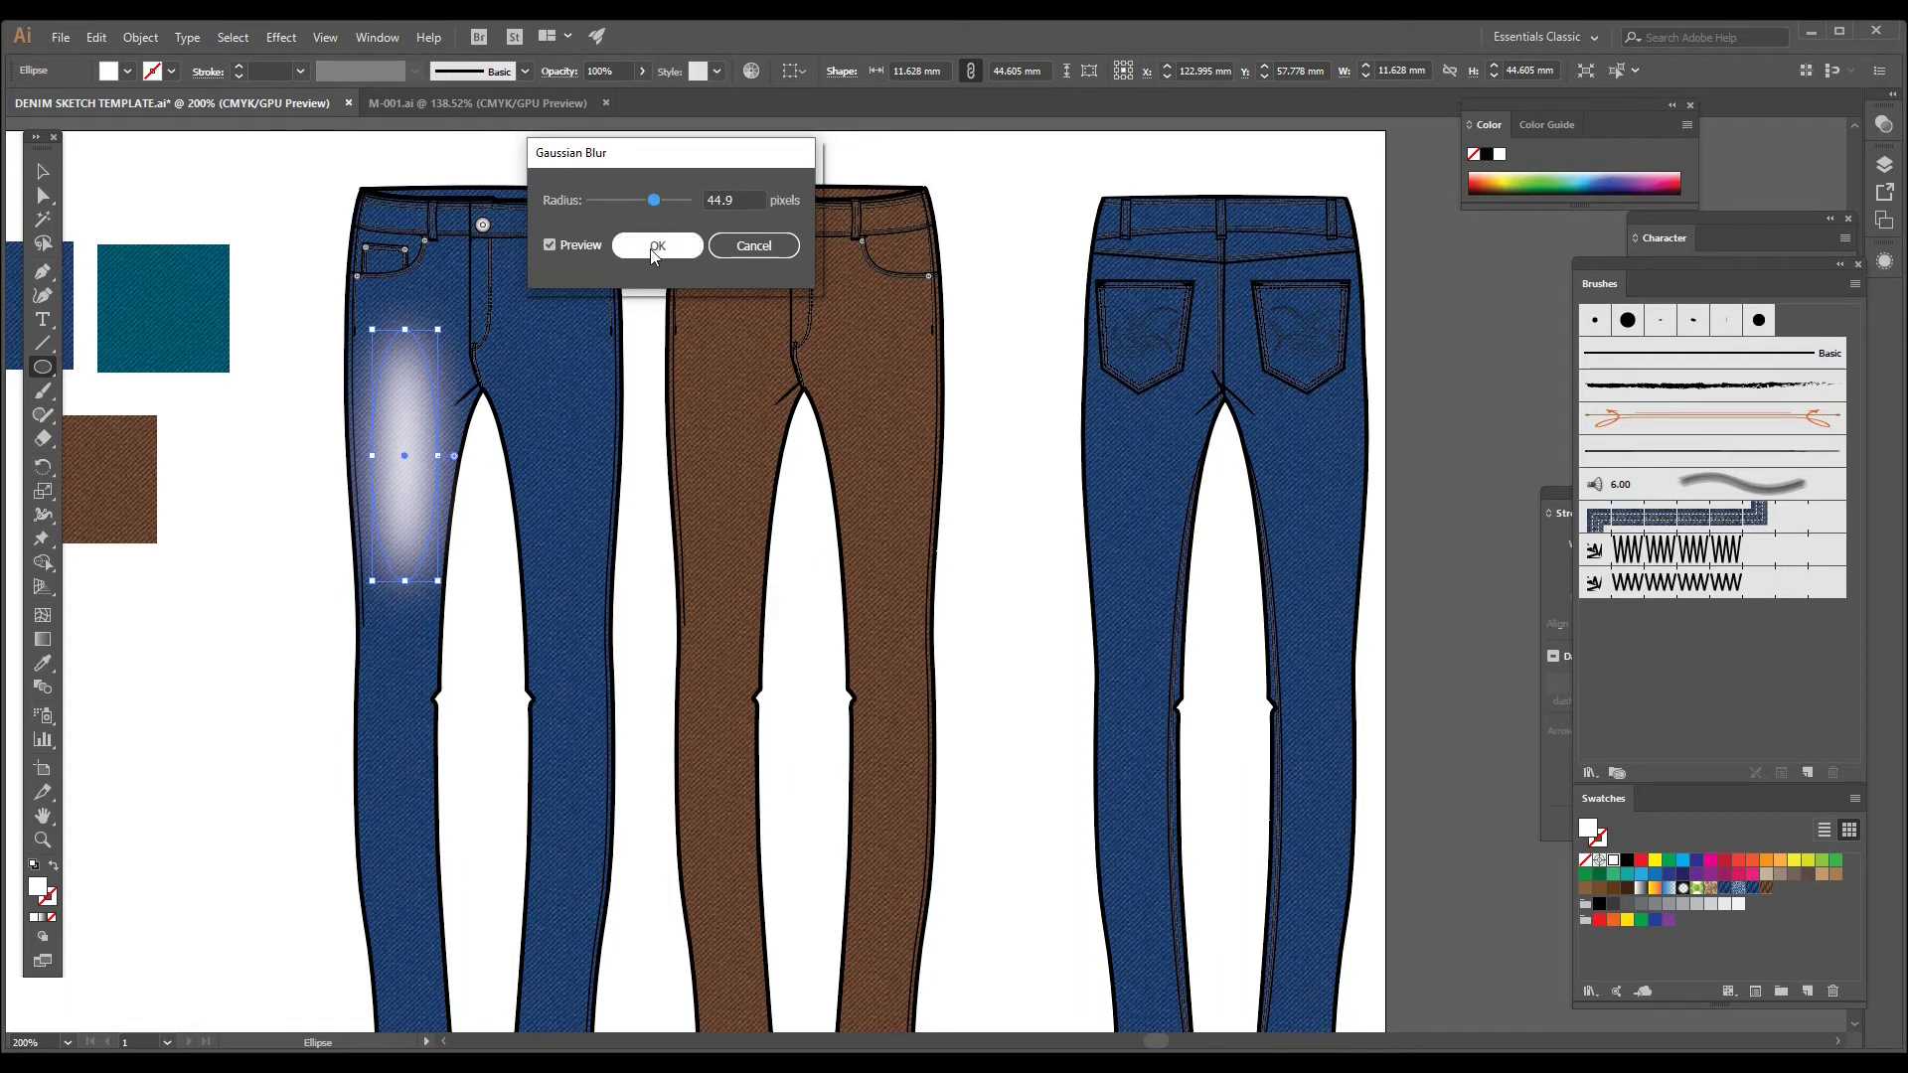
{"action": "left_click", "coordinate": [656, 249]}
{"action": "left_click", "coordinate": [643, 71]}
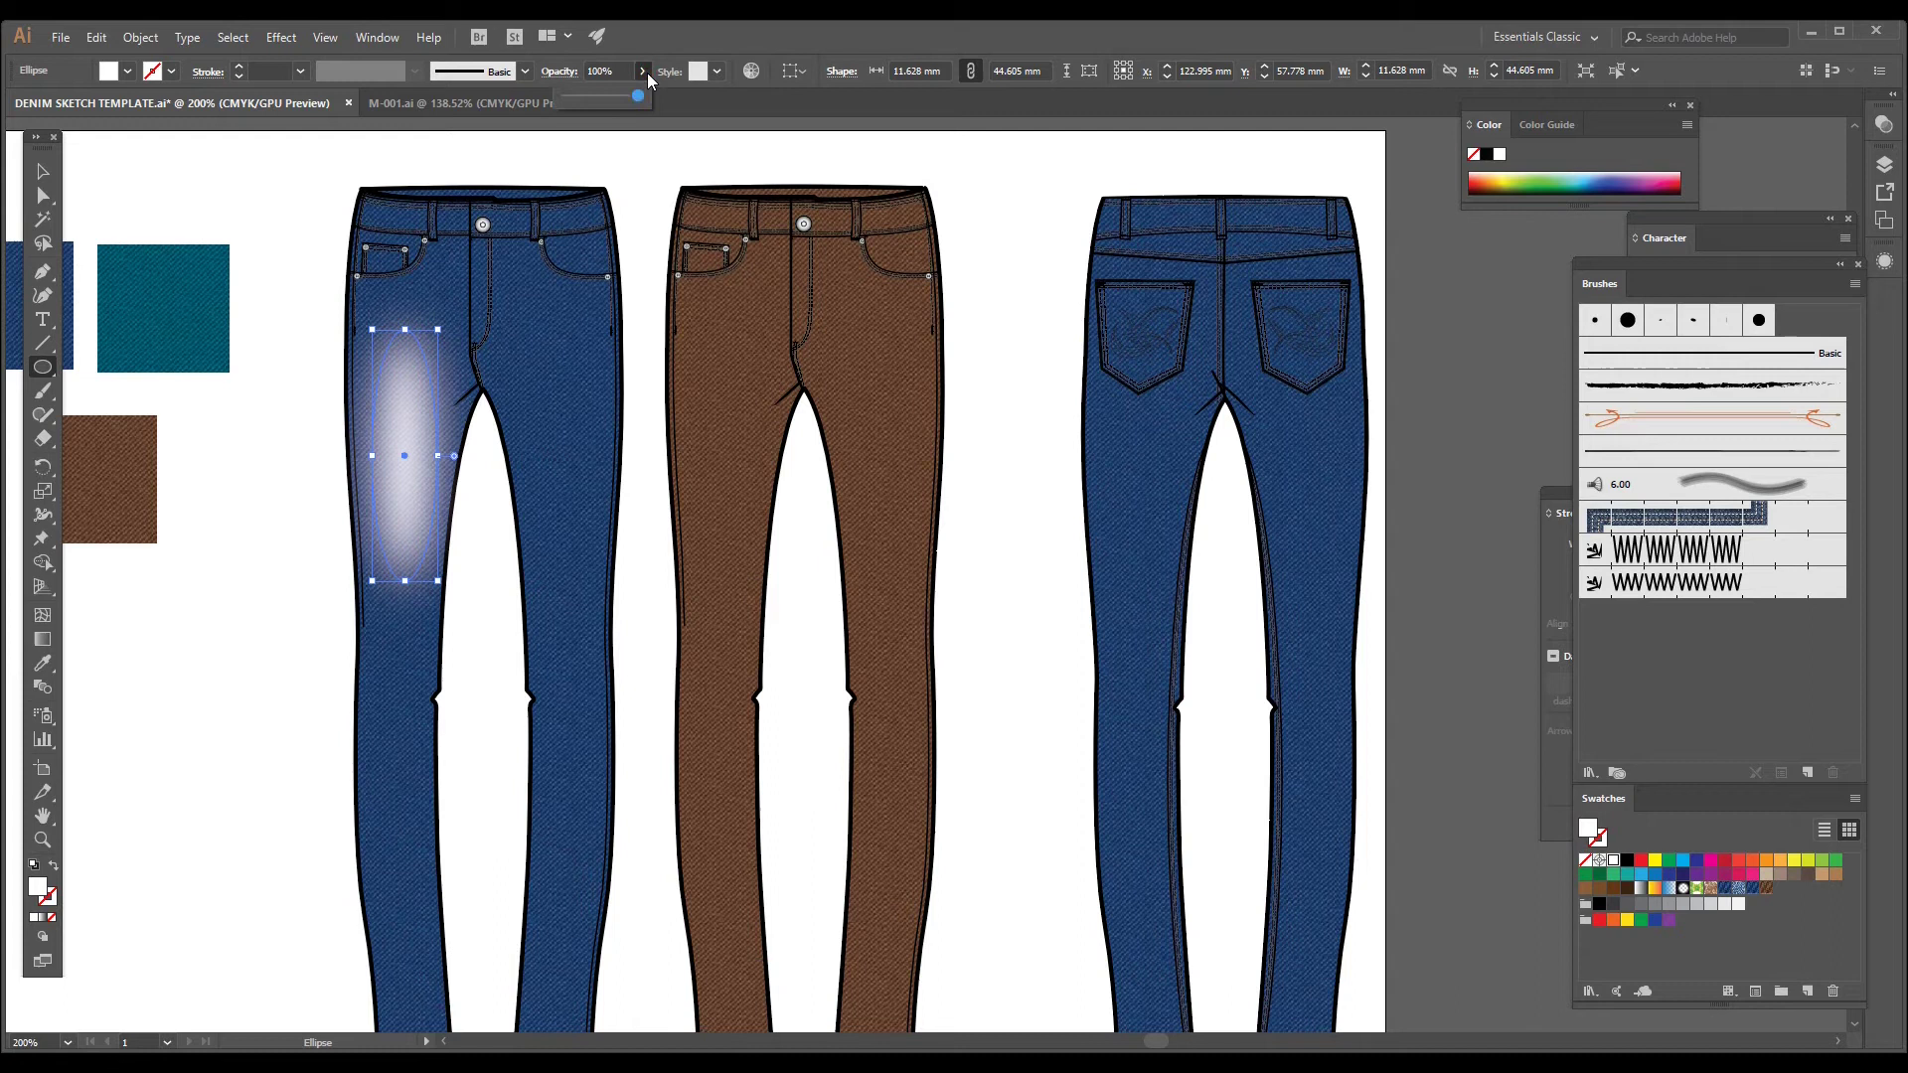
Step: Set the blurred ellipse to 49% opacity and lengthen it to 65.771 mm, reaching the knee
{"action": "left_click", "coordinate": [612, 97]}
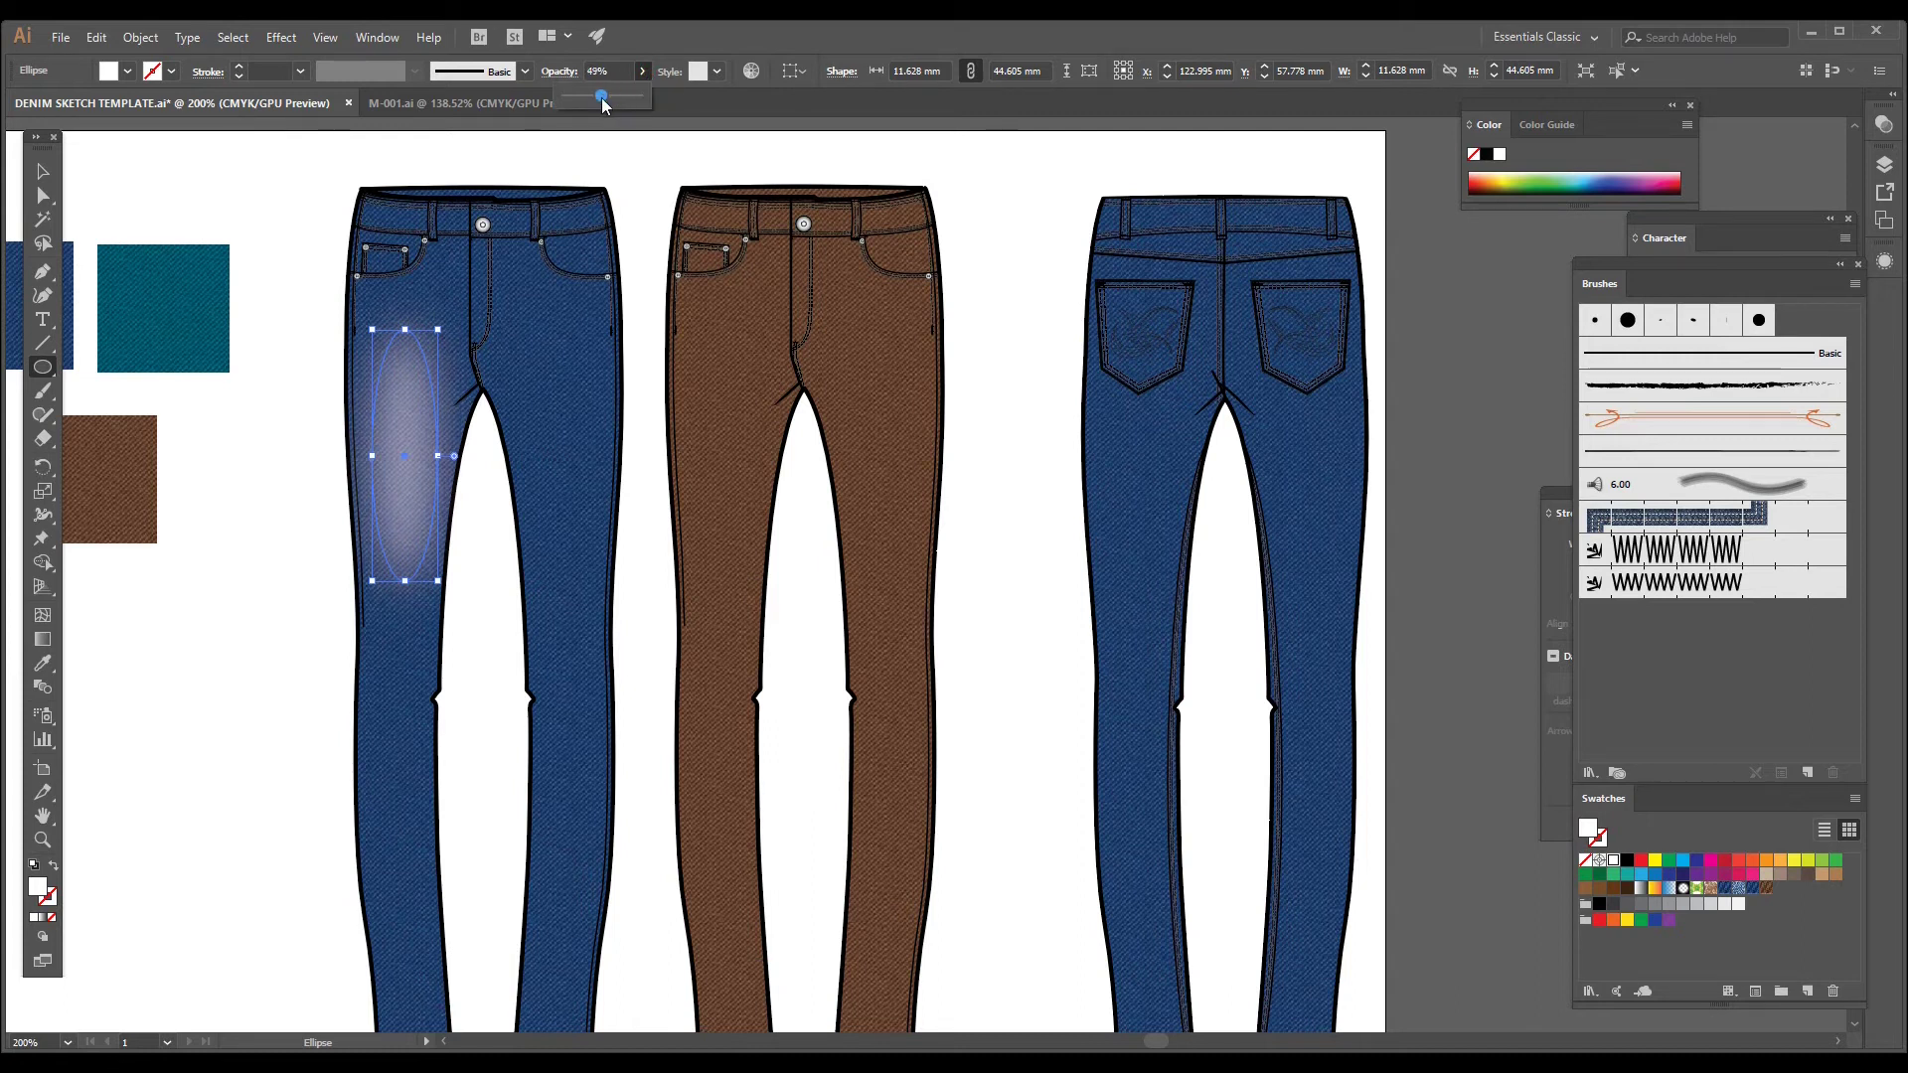
{"action": "key", "text": "Return"}
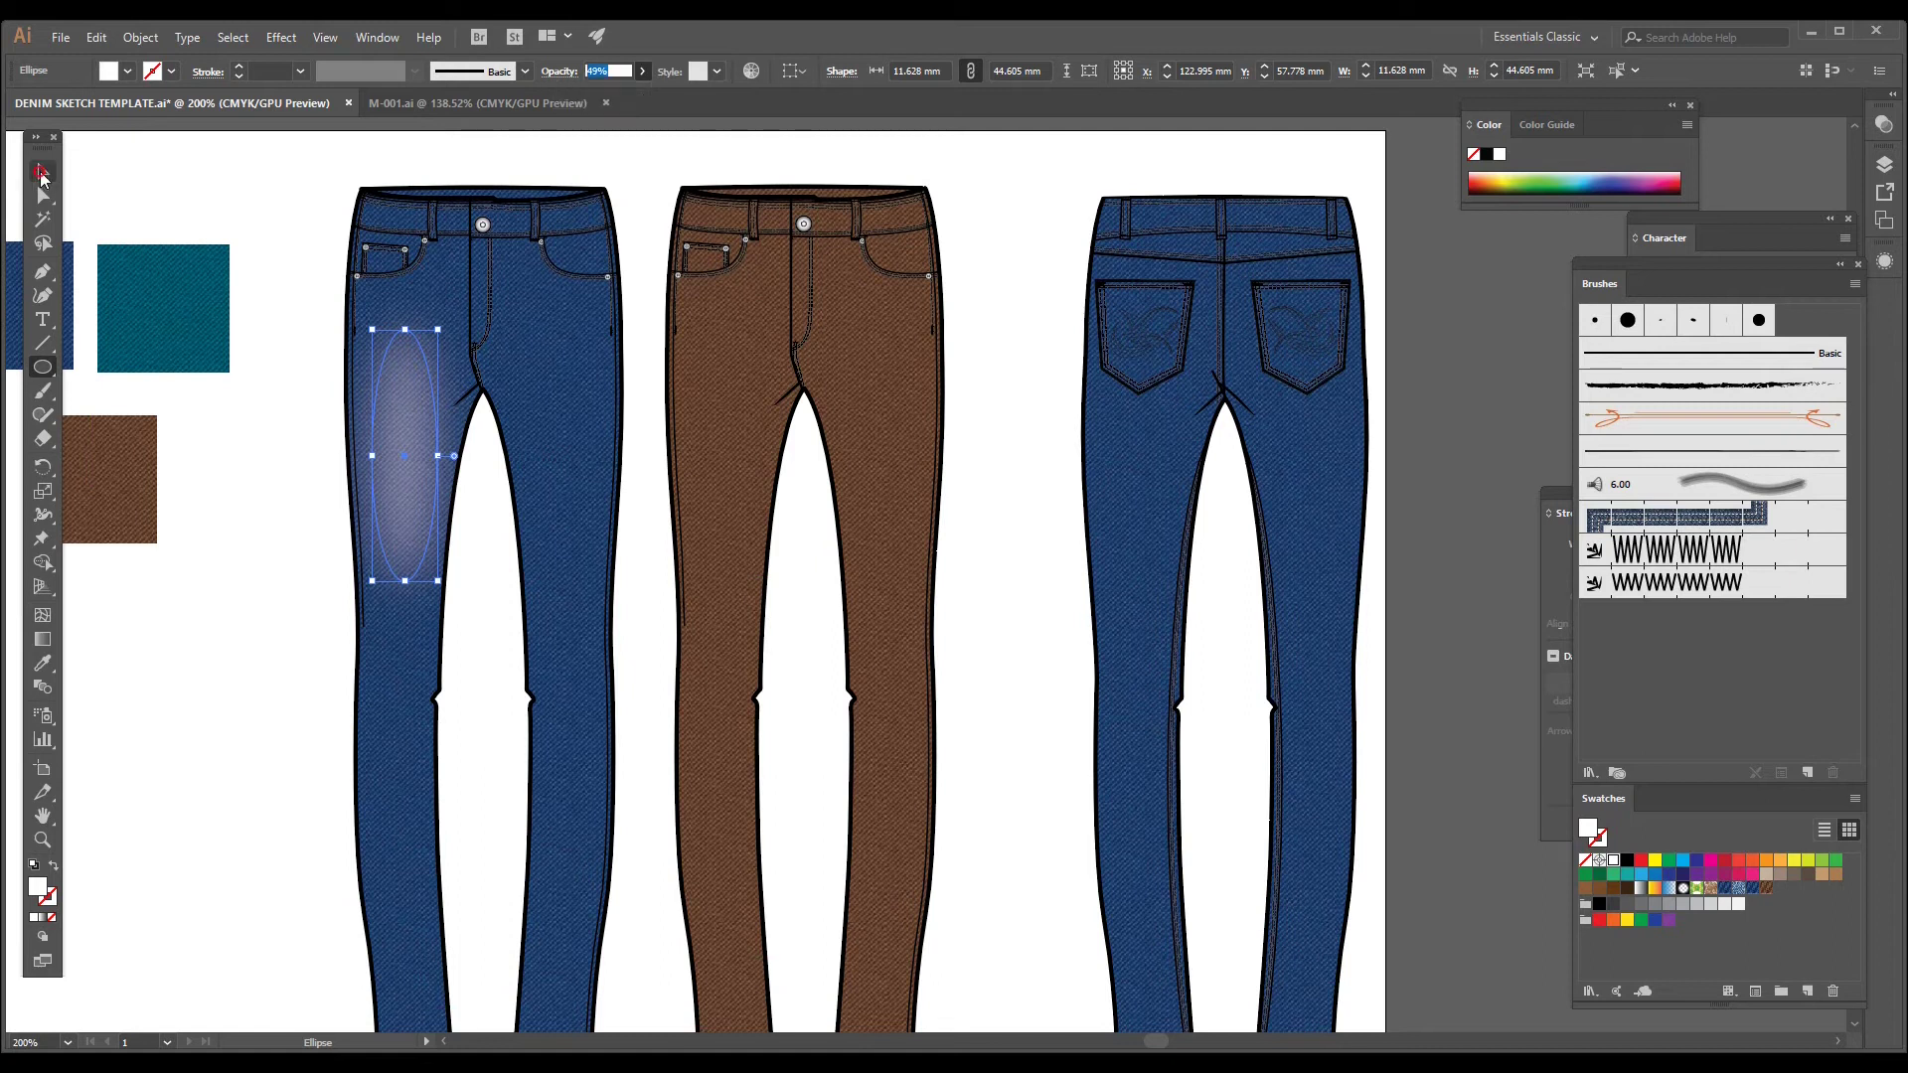
{"action": "left_click_drag", "start_coordinate": [406, 581], "coordinate": [406, 700]}
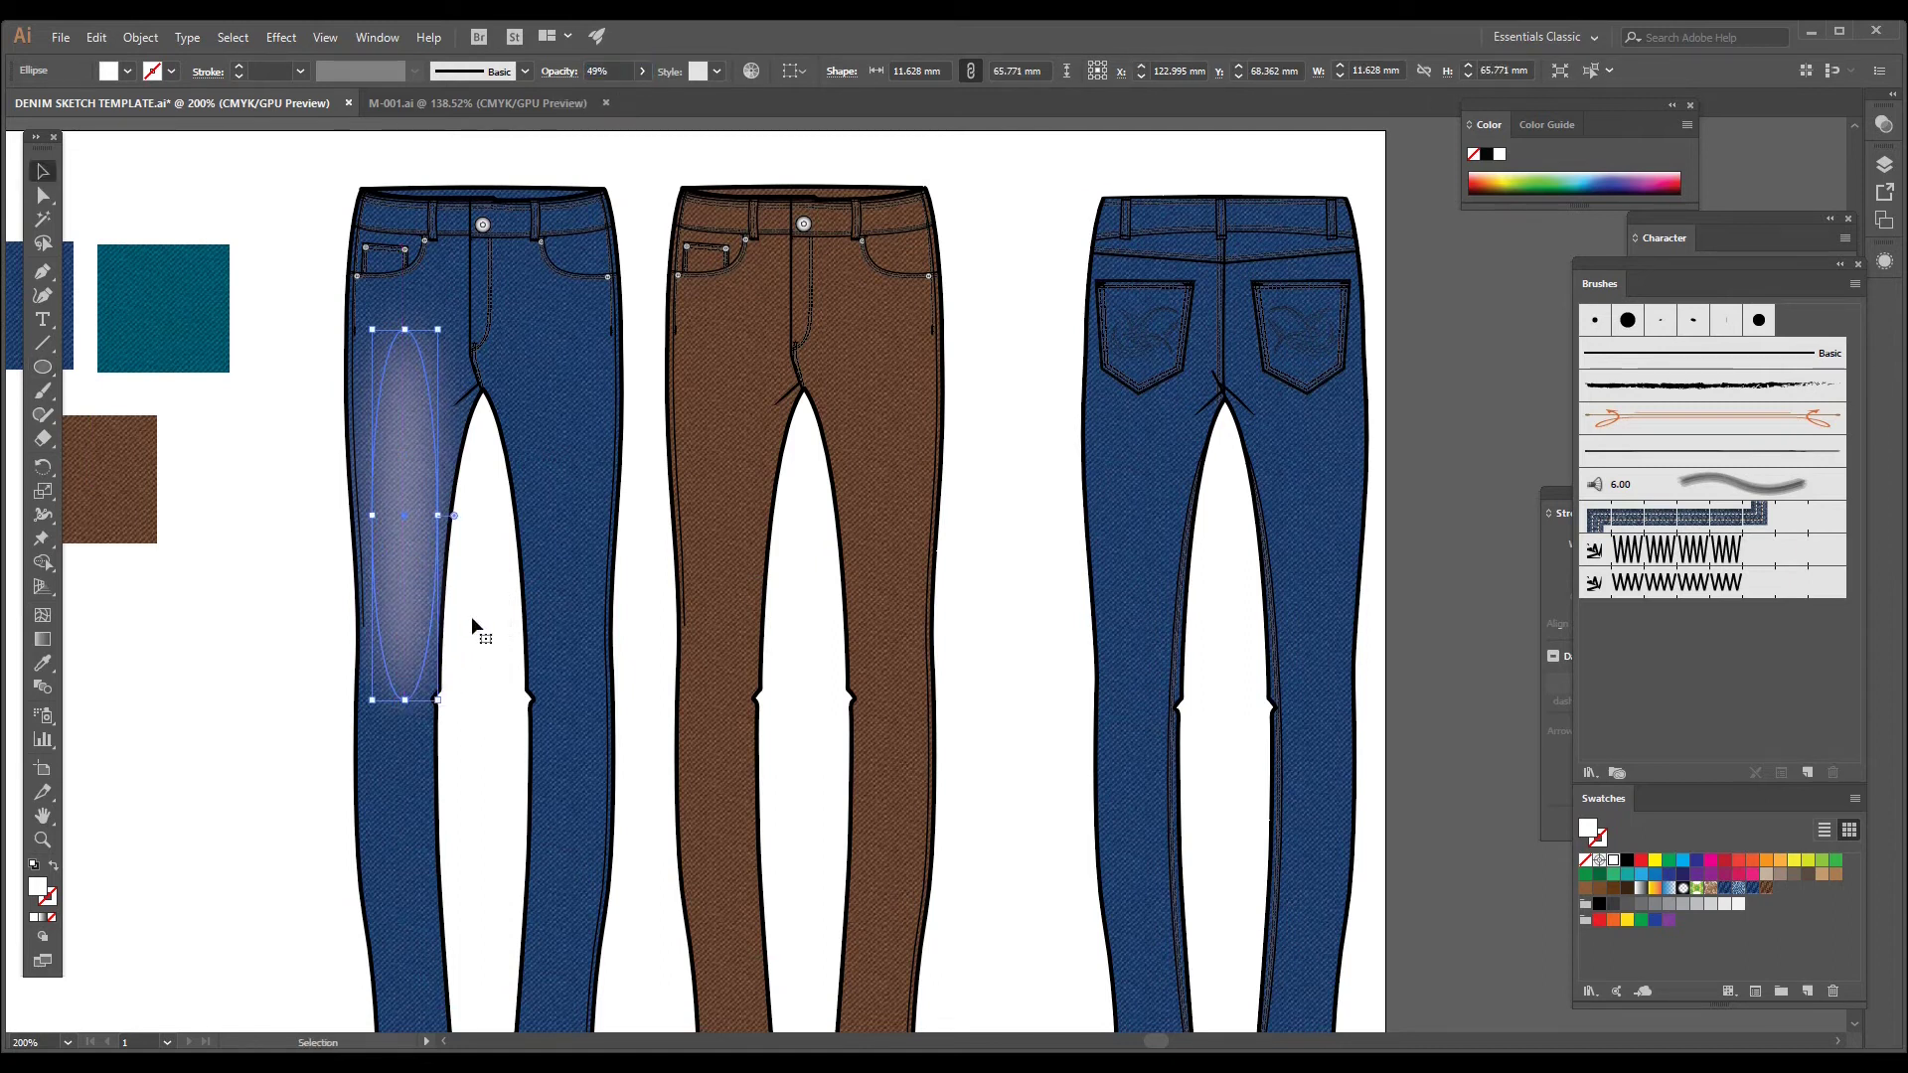
{"action": "left_click", "coordinate": [293, 654]}
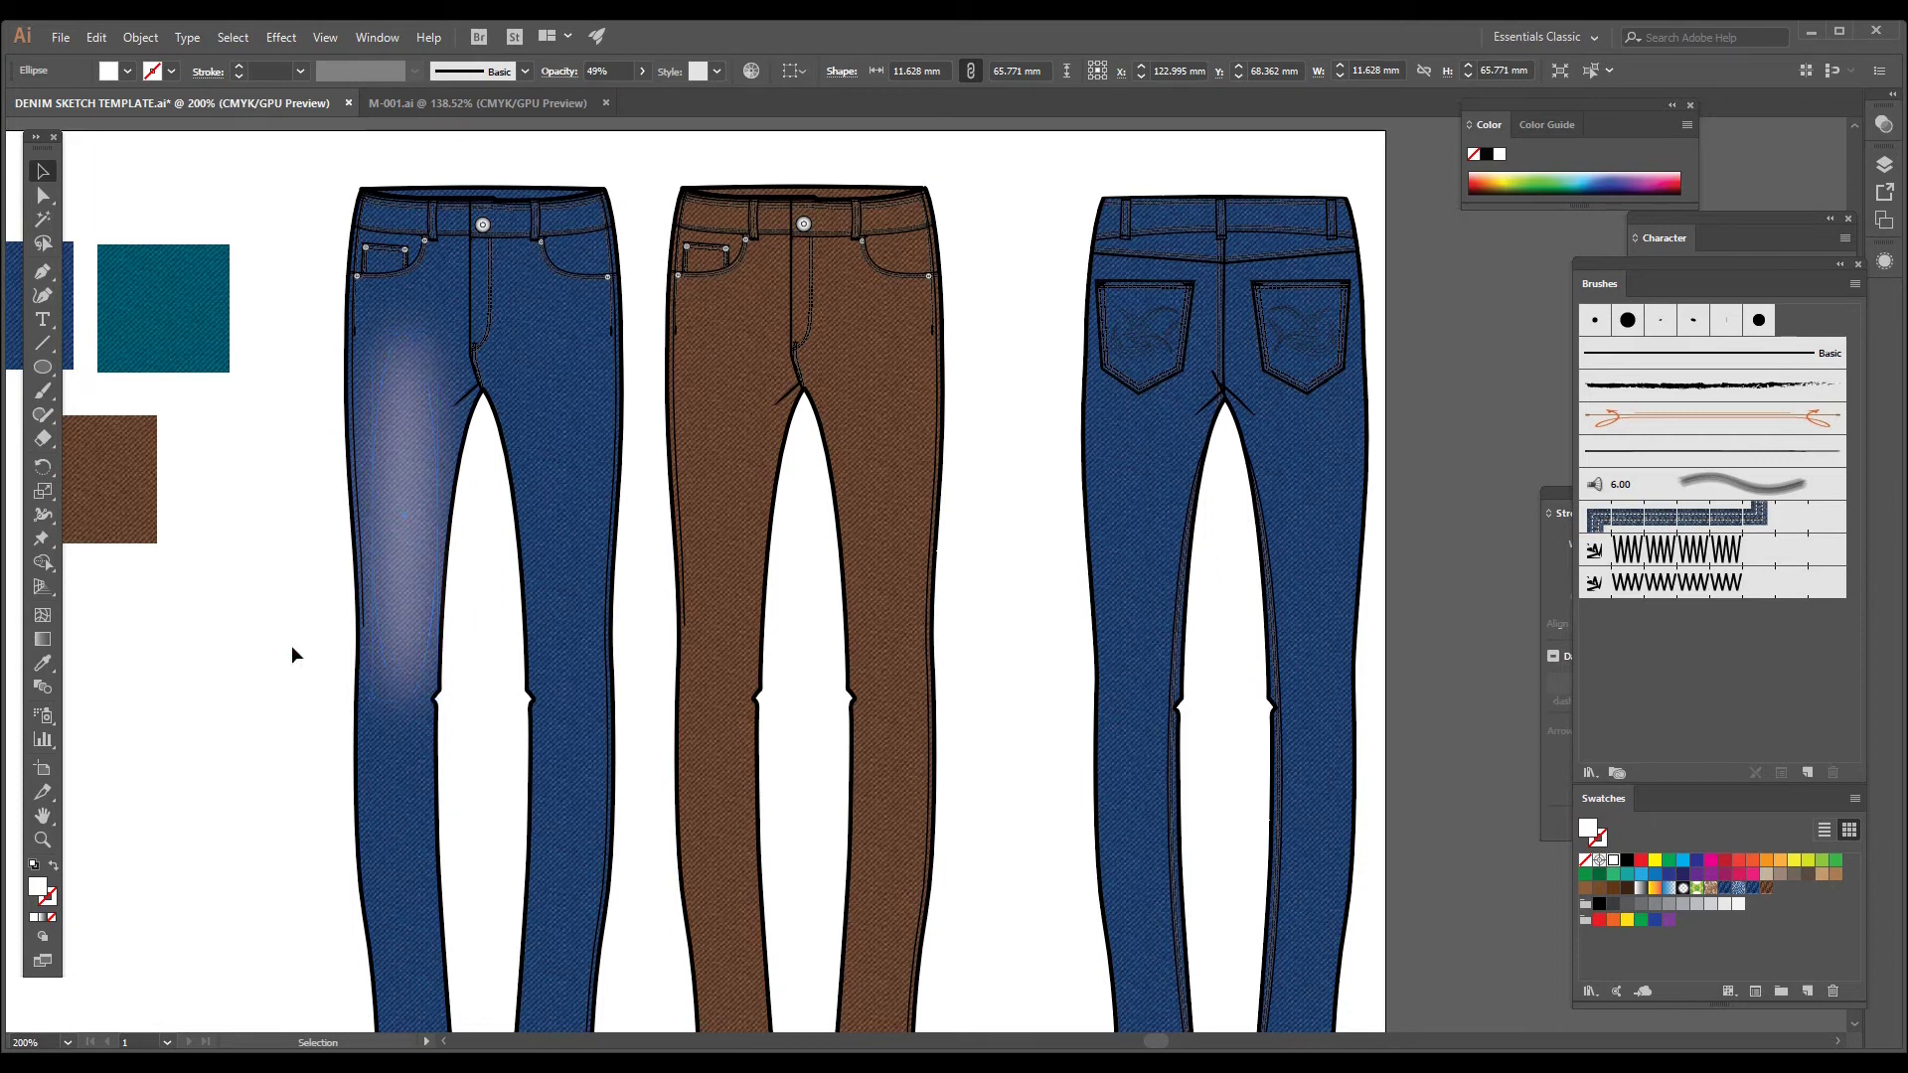
{"action": "left_click", "coordinate": [405, 564]}
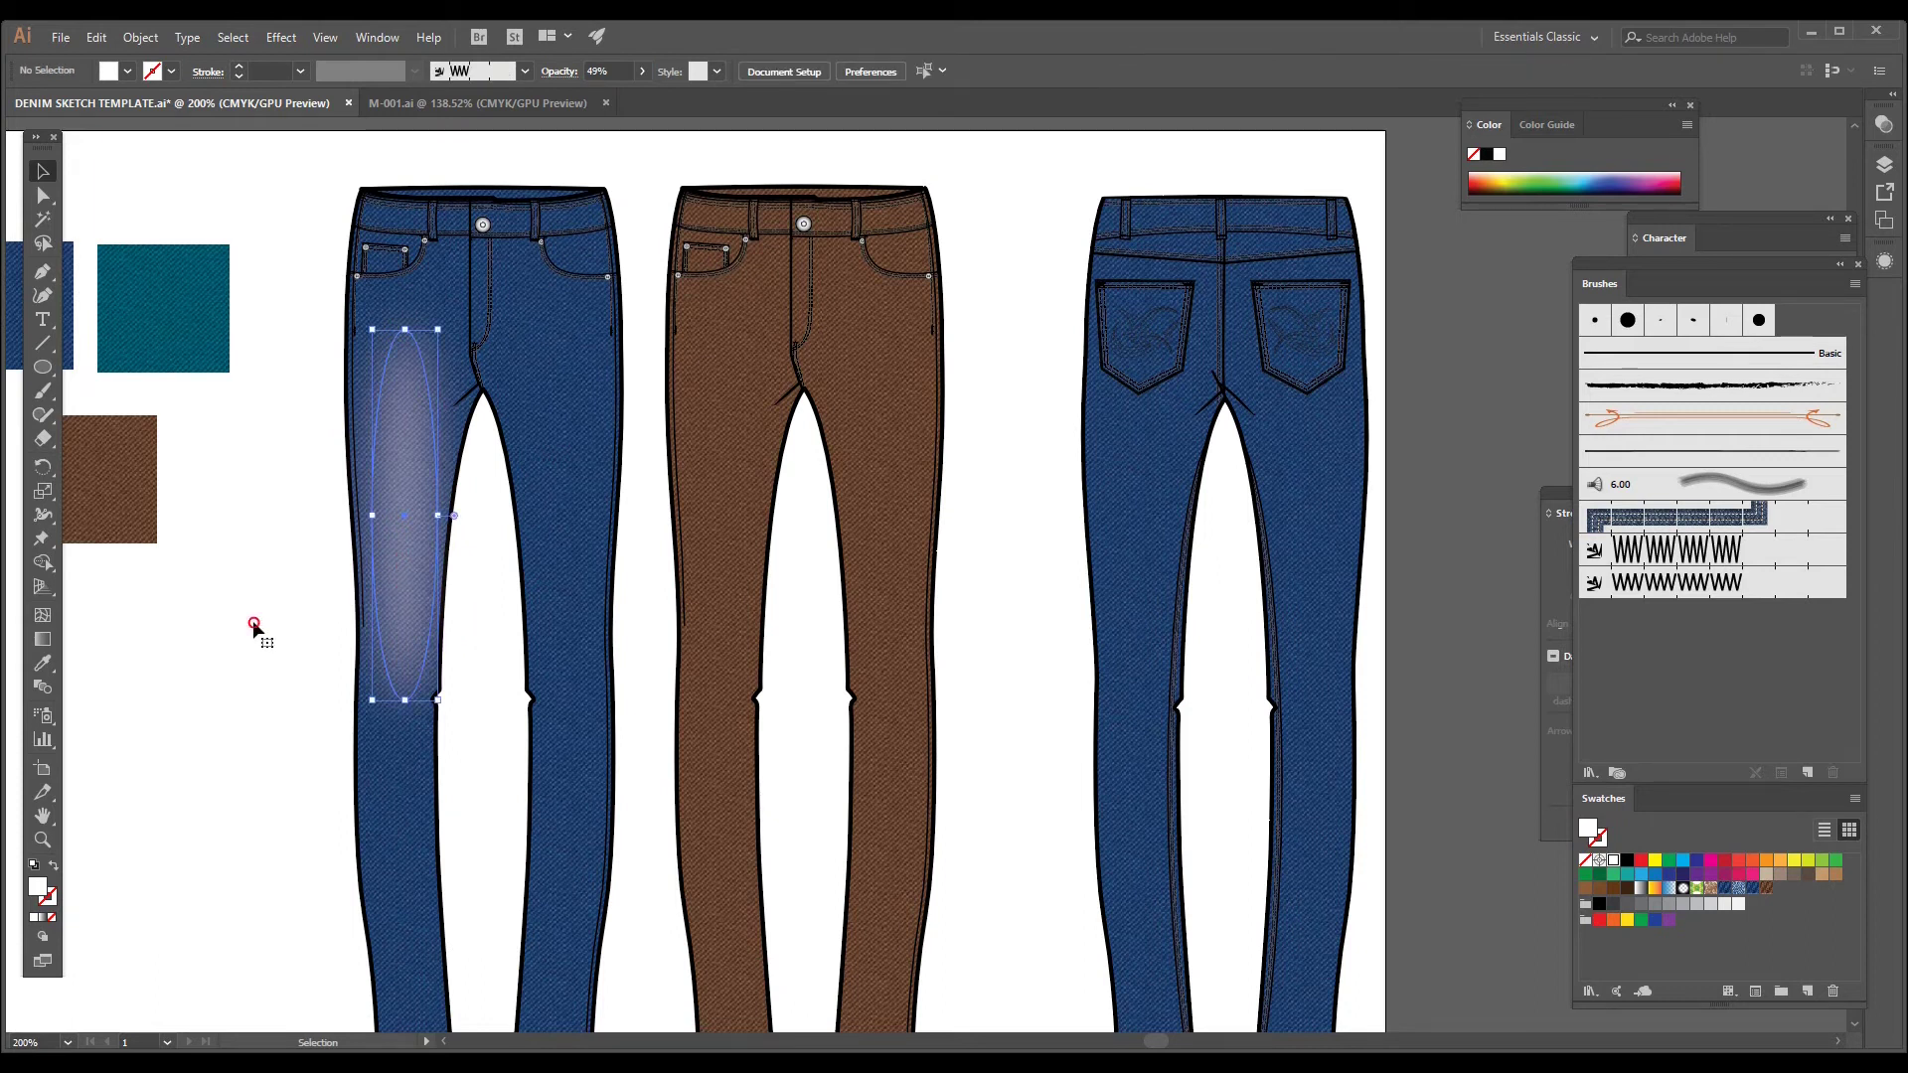
{"action": "left_click", "coordinate": [252, 620]}
{"action": "left_click", "coordinate": [399, 574]}
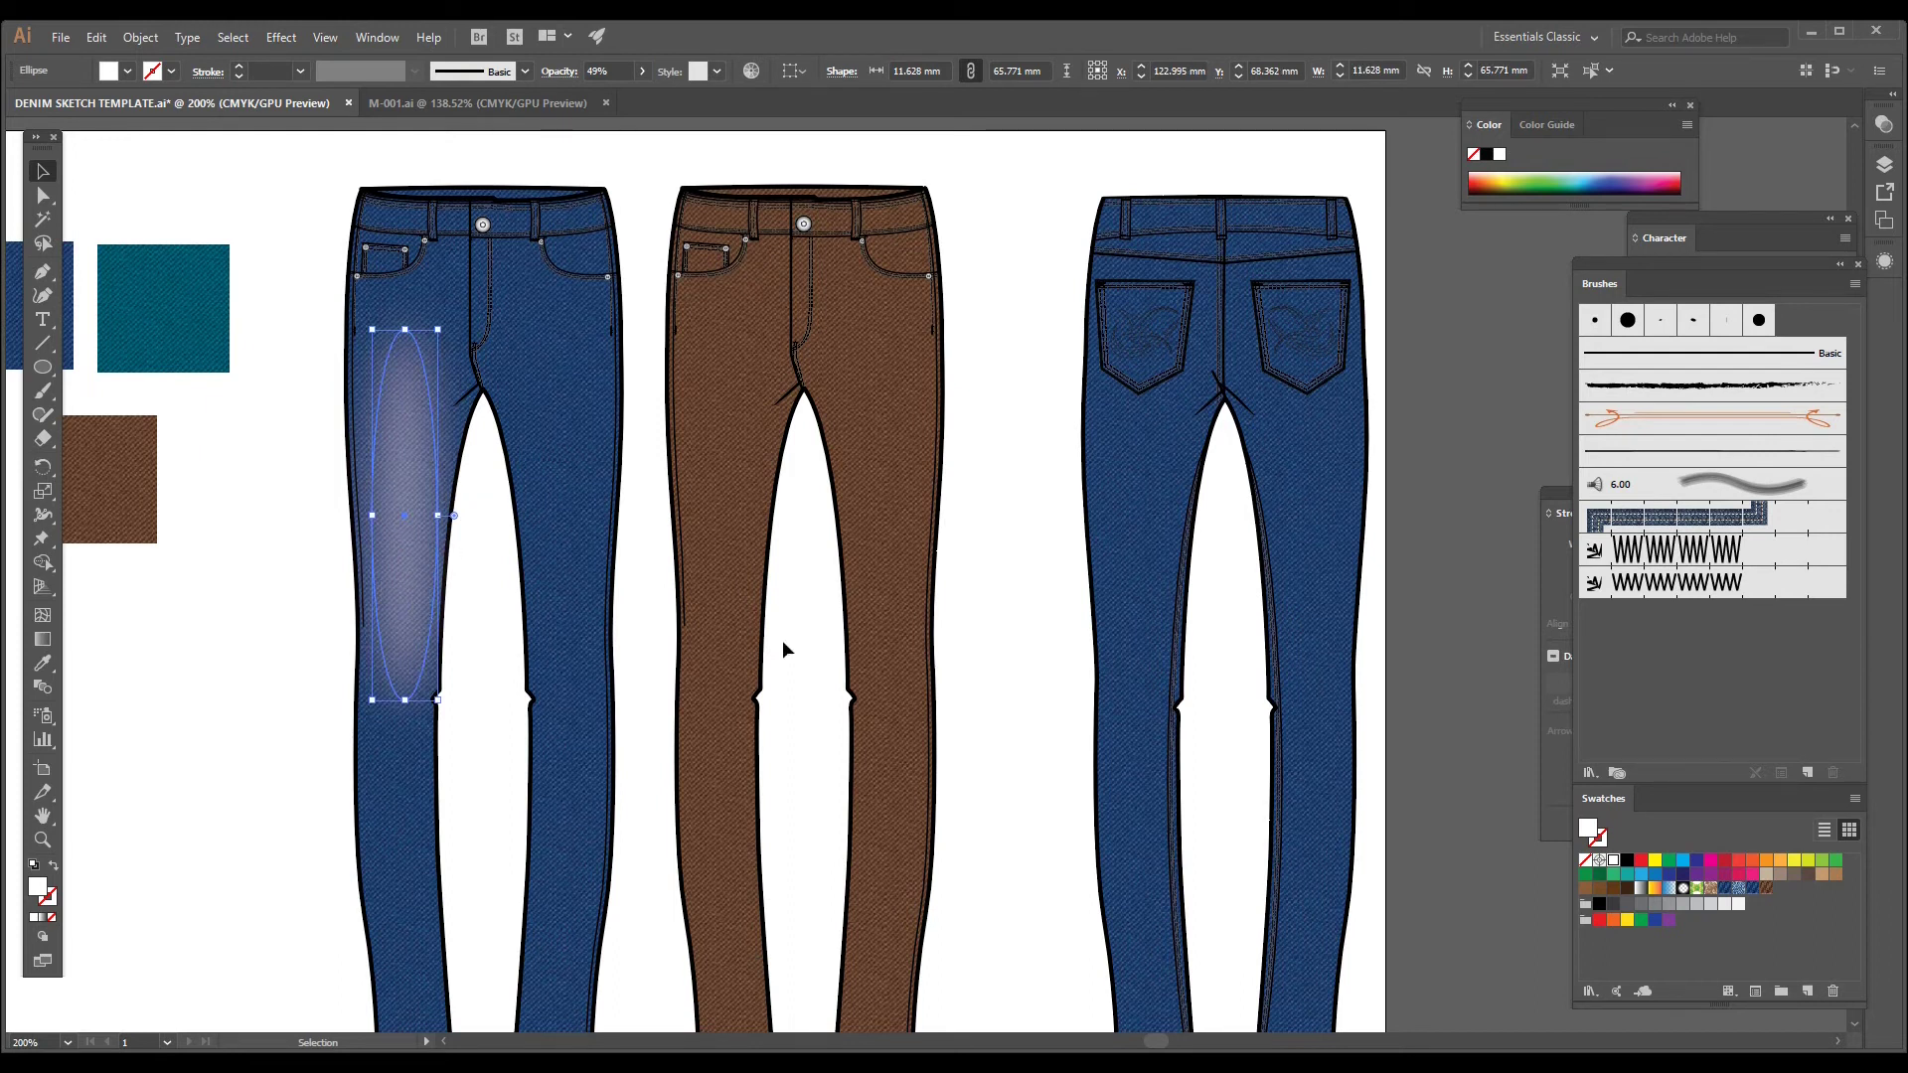
Step: Tint the blurred thigh wash yellow
{"action": "left_click", "coordinate": [1795, 861]}
{"action": "key", "text": "ctrl+h"}
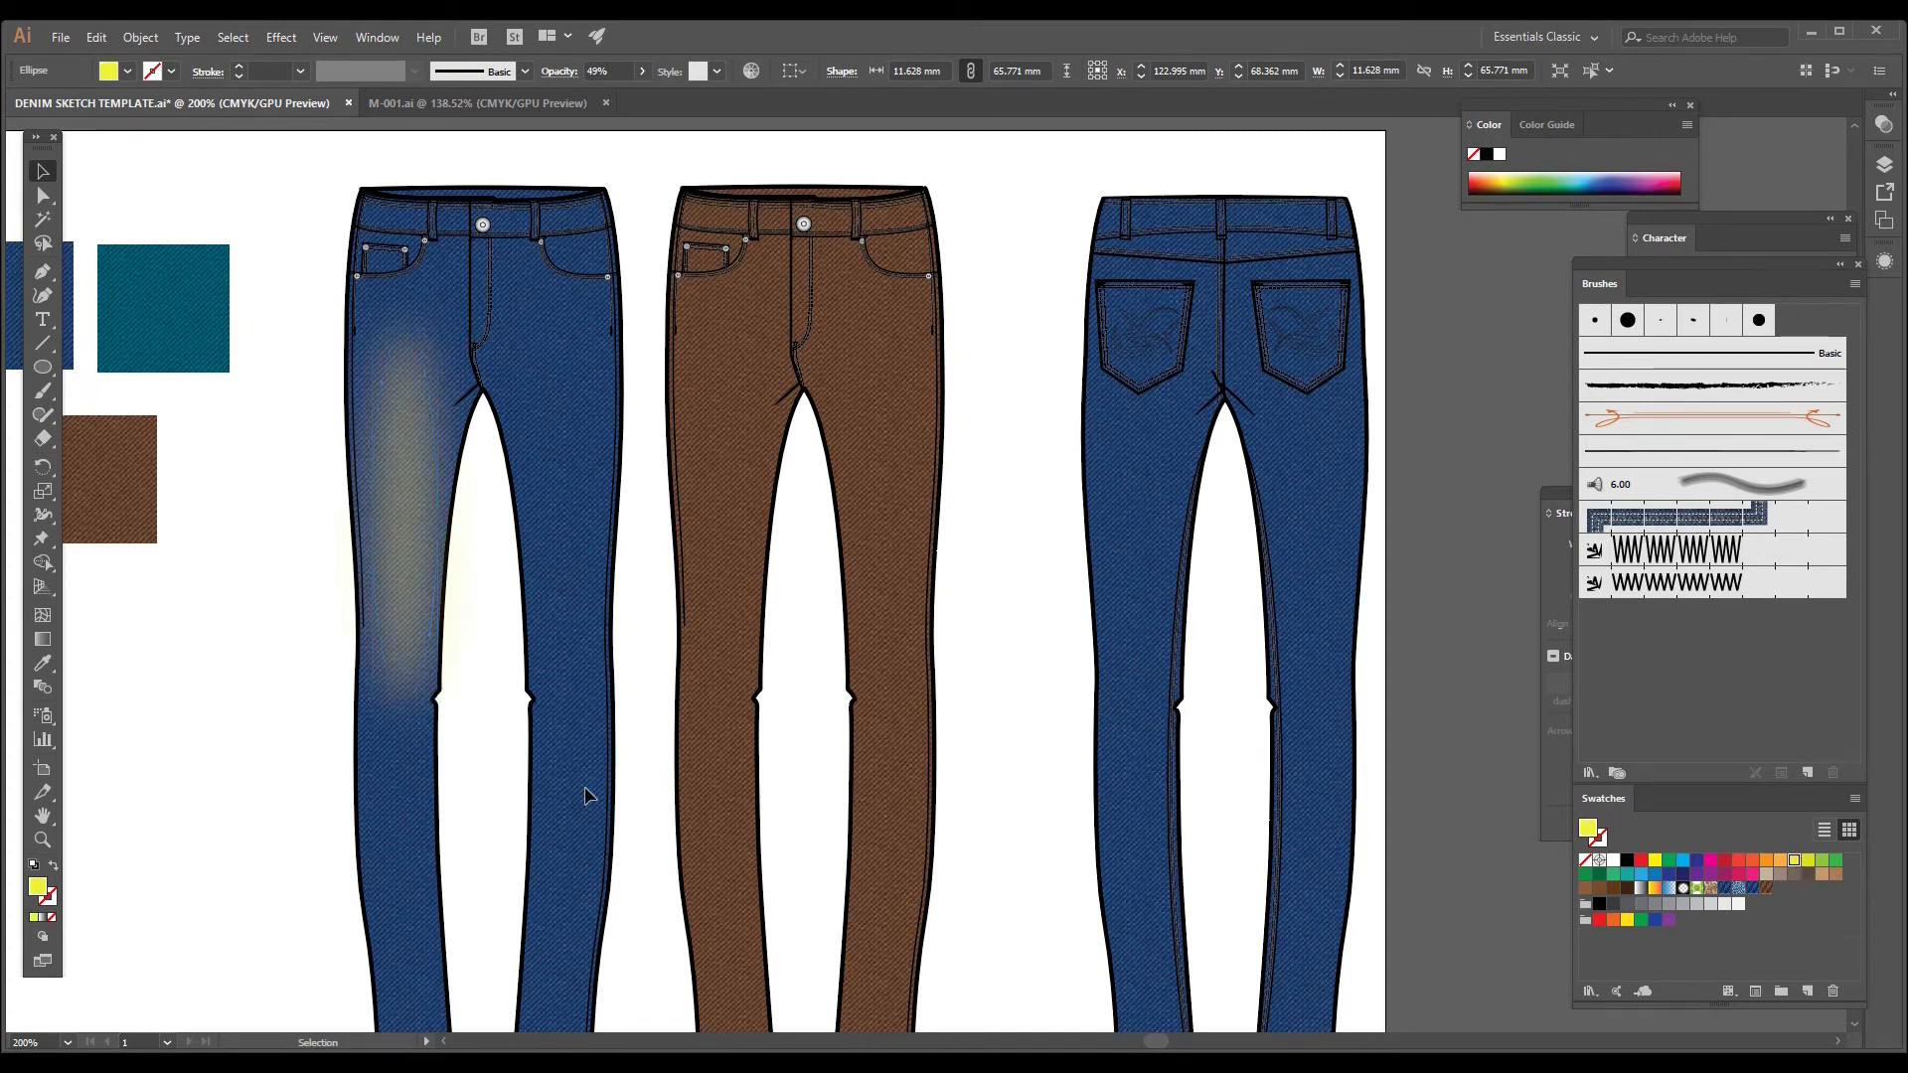
{"action": "key", "text": "ctrl+shift+a"}
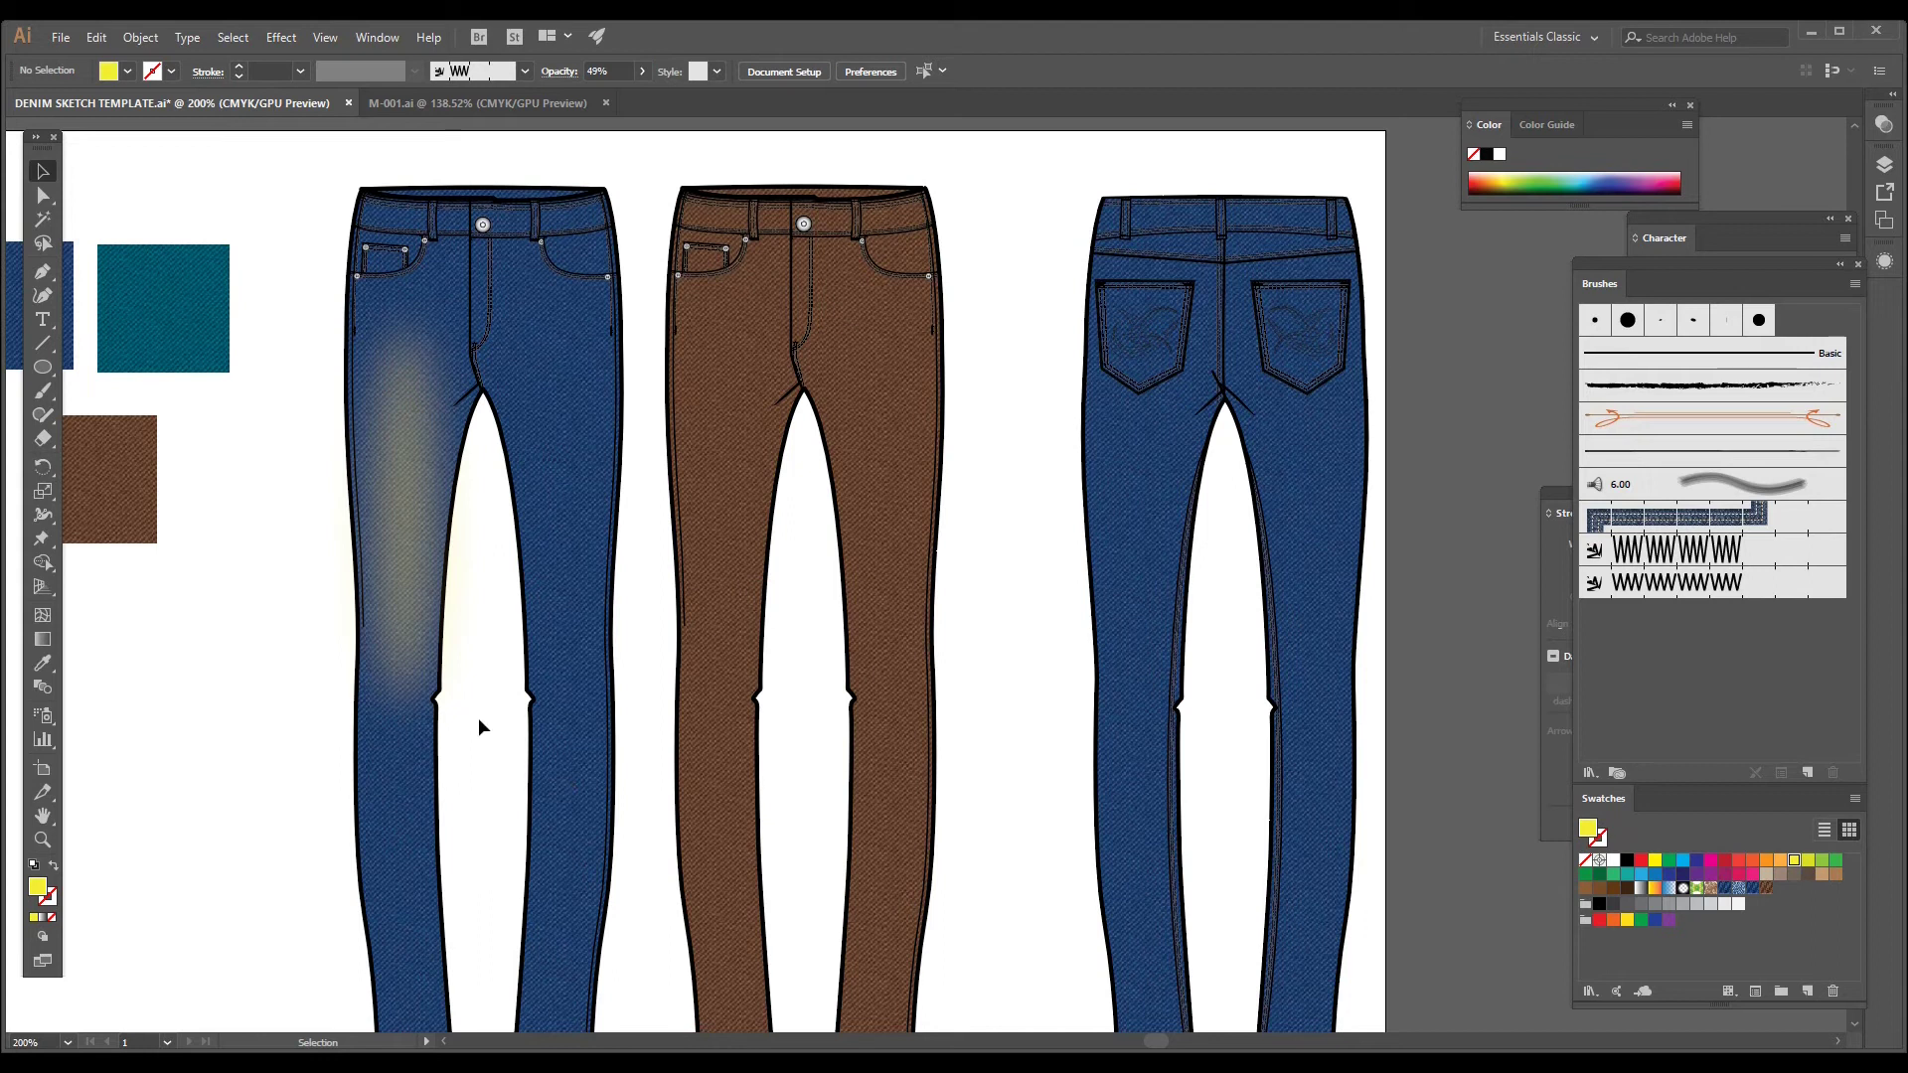
Step: Alt-drag a copy of the wash onto the front jeans' right thigh
{"action": "left_click", "coordinate": [410, 593]}
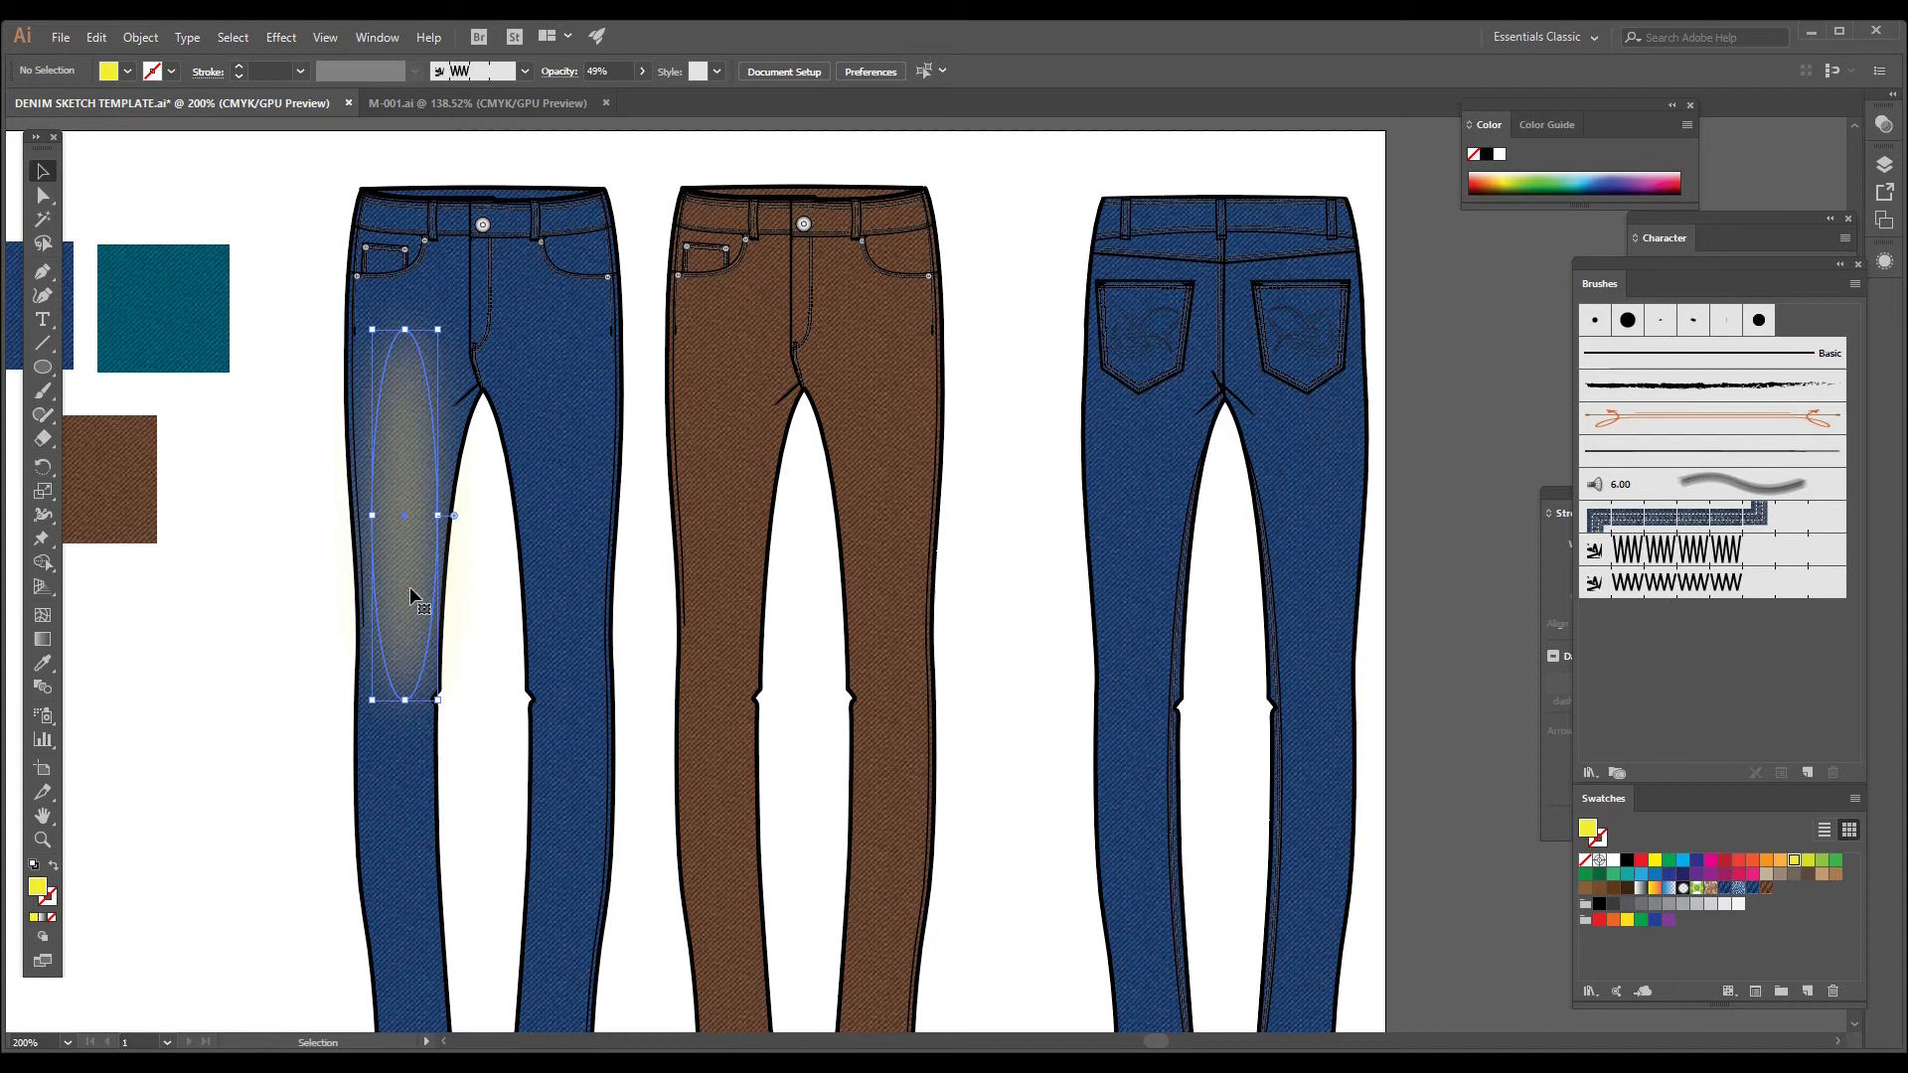
{"action": "left_click_drag", "start_coordinate": [411, 593], "coordinate": [569, 588]}
{"action": "left_click", "coordinate": [319, 760]}
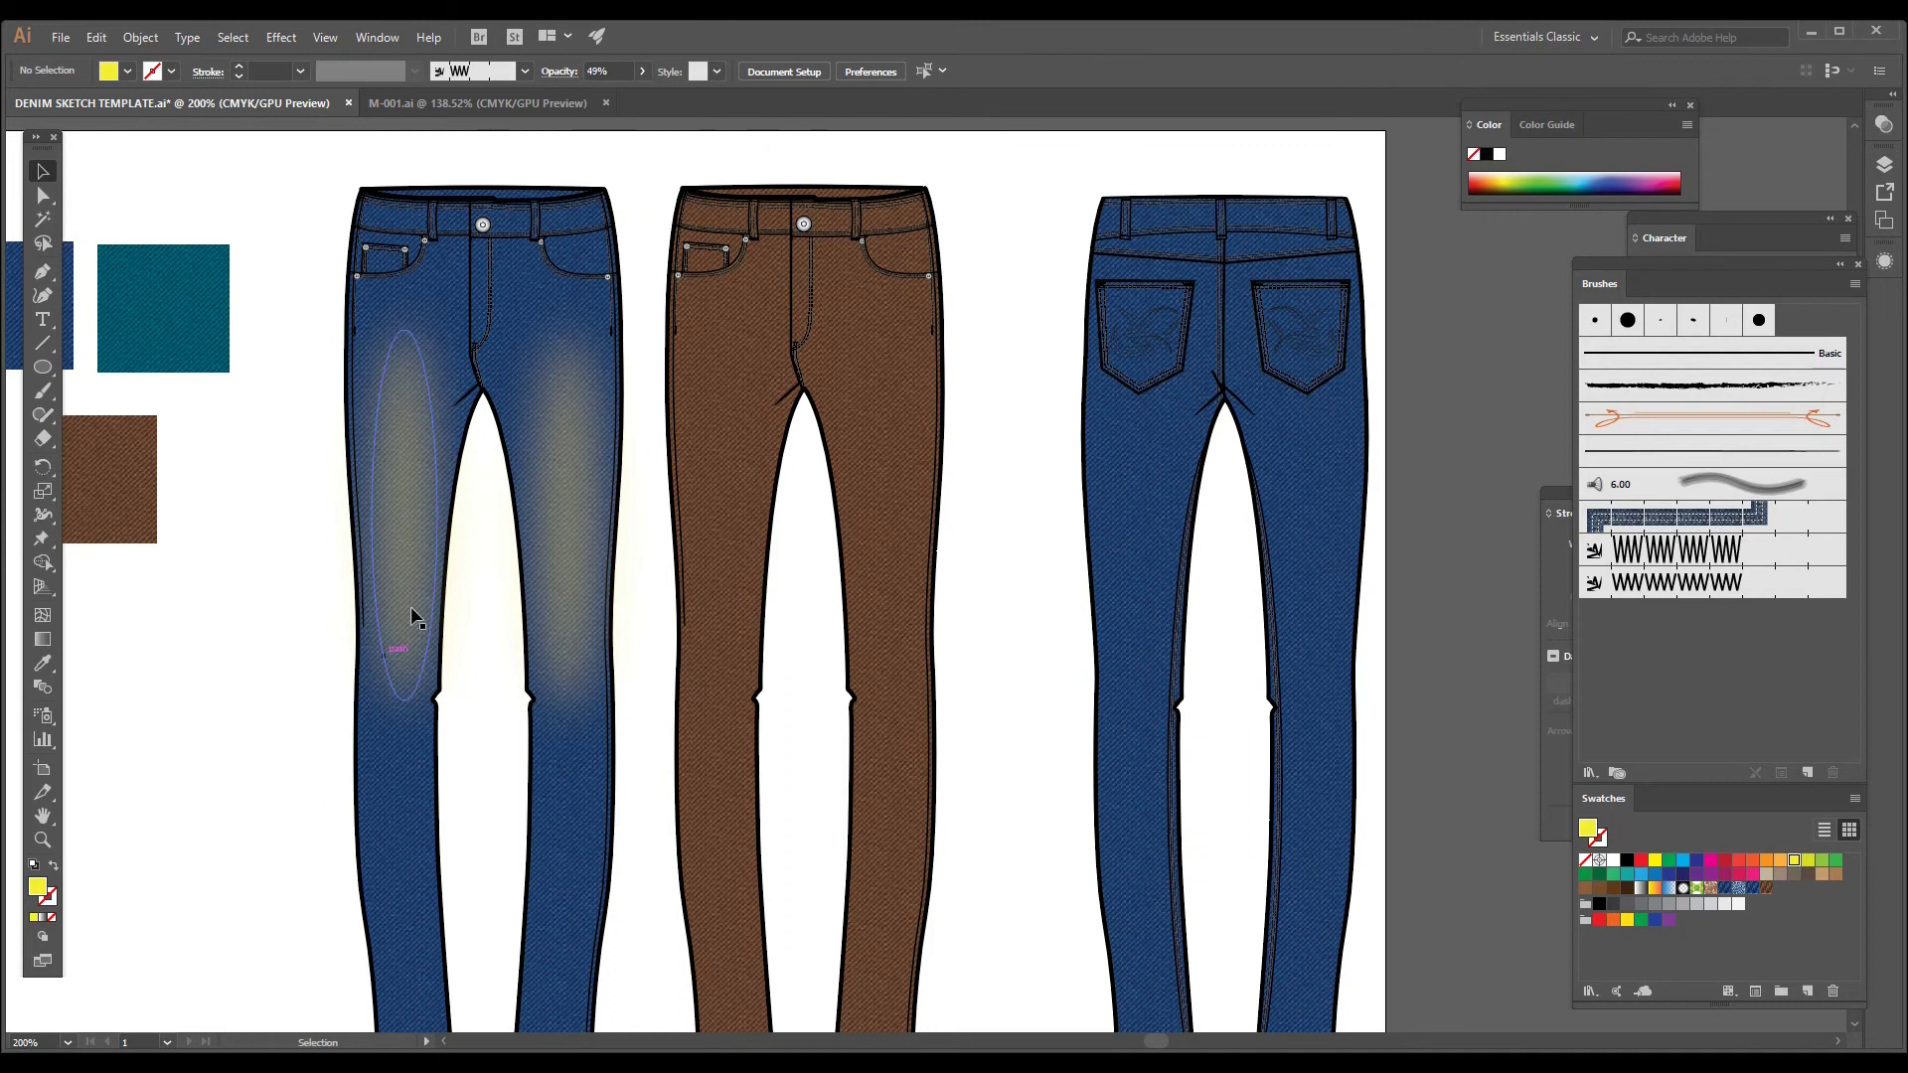
Step: Copy the wash onto the back jeans' left leg and warp its top and bottom inward
{"action": "left_click_drag", "start_coordinate": [758, 574], "coordinate": [669, 584]}
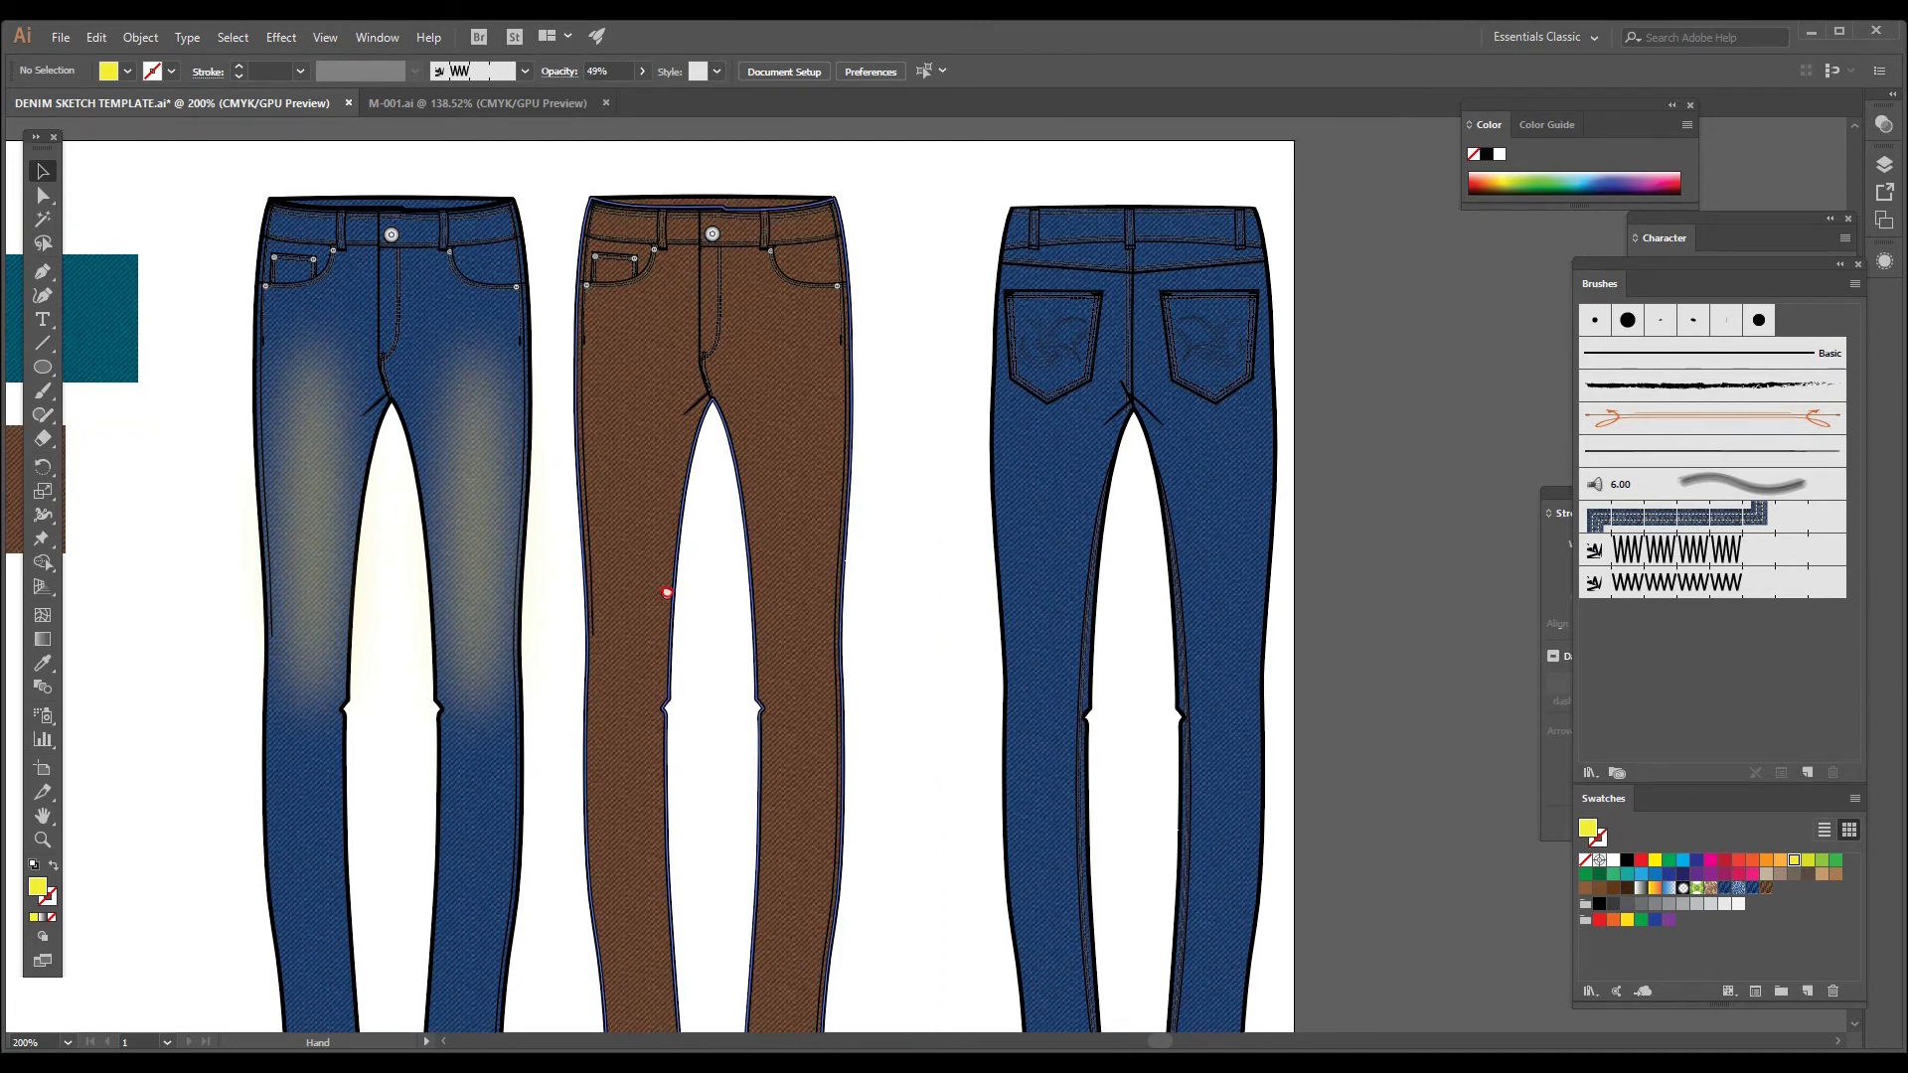
{"action": "left_click_drag", "start_coordinate": [485, 573], "coordinate": [1052, 596]}
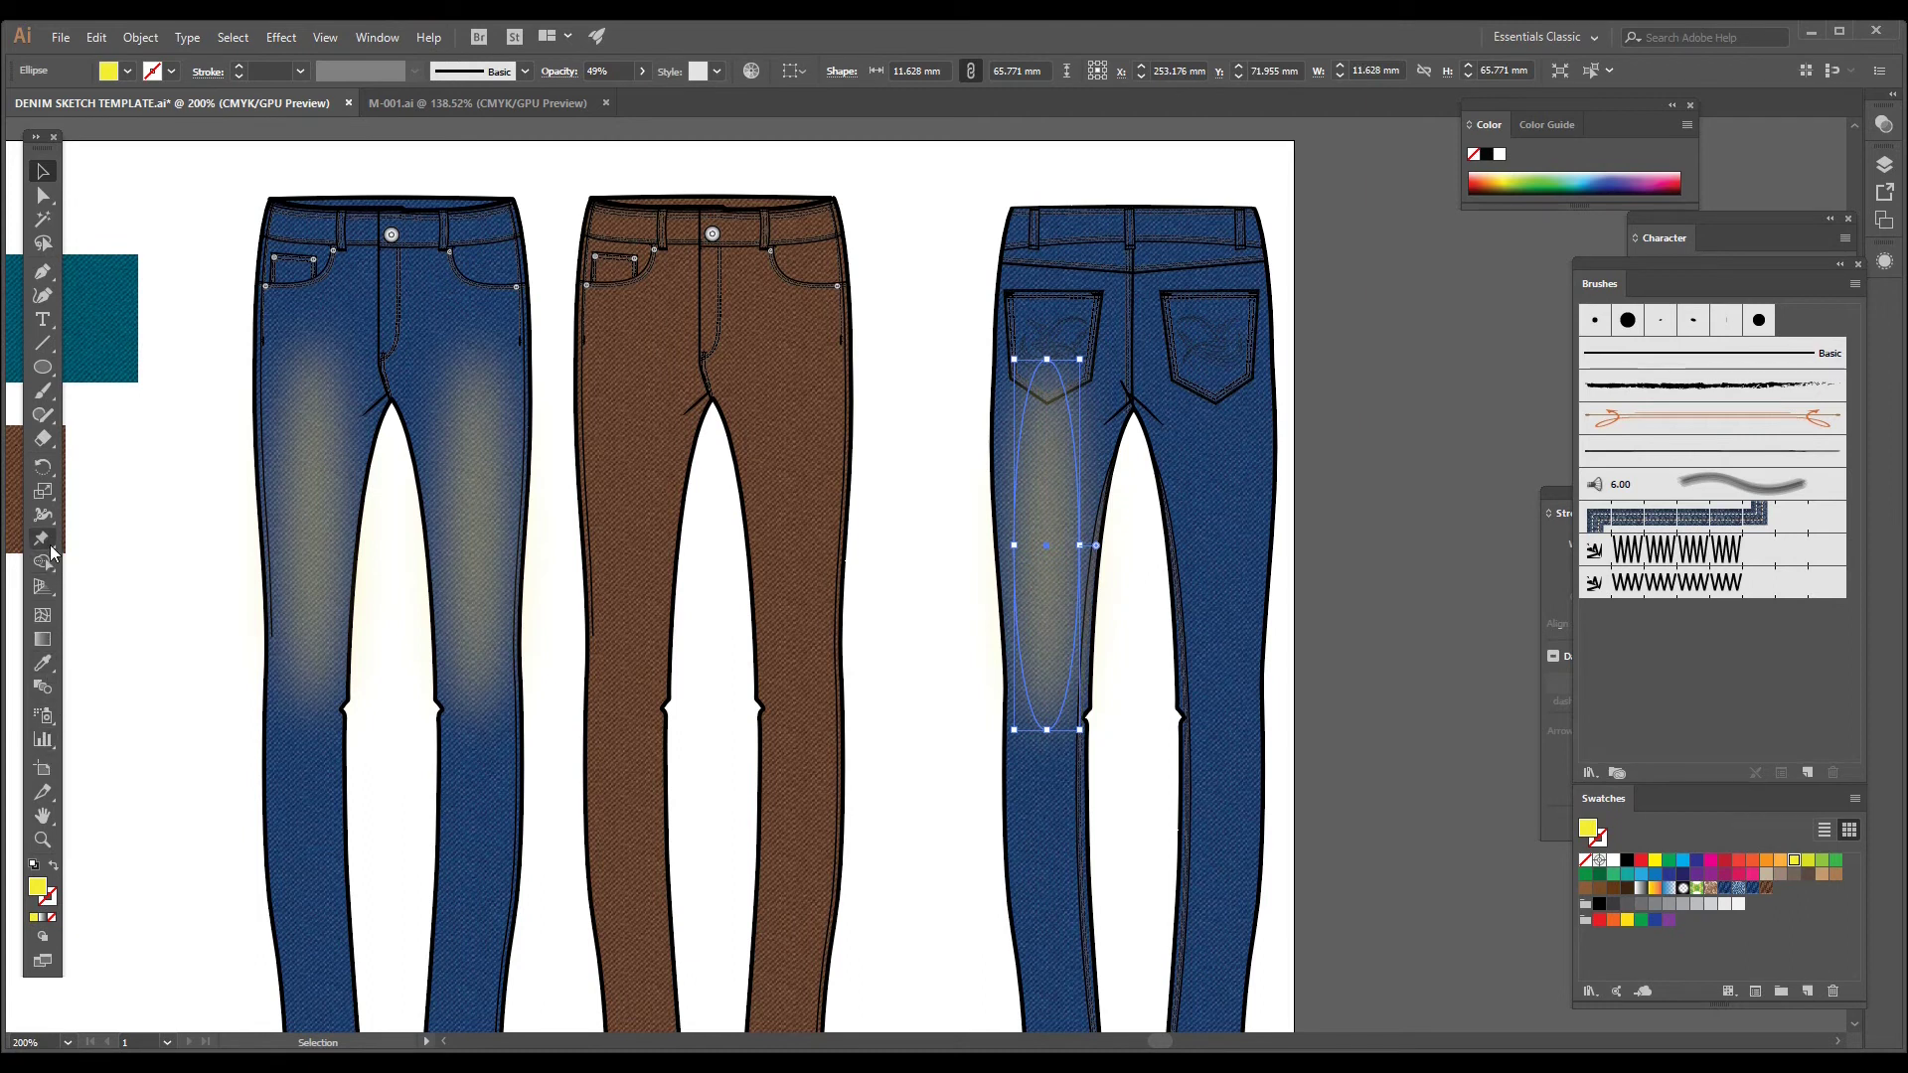
{"action": "left_click", "coordinate": [43, 514]}
{"action": "left_click_drag", "start_coordinate": [66, 532], "coordinate": [188, 545]}
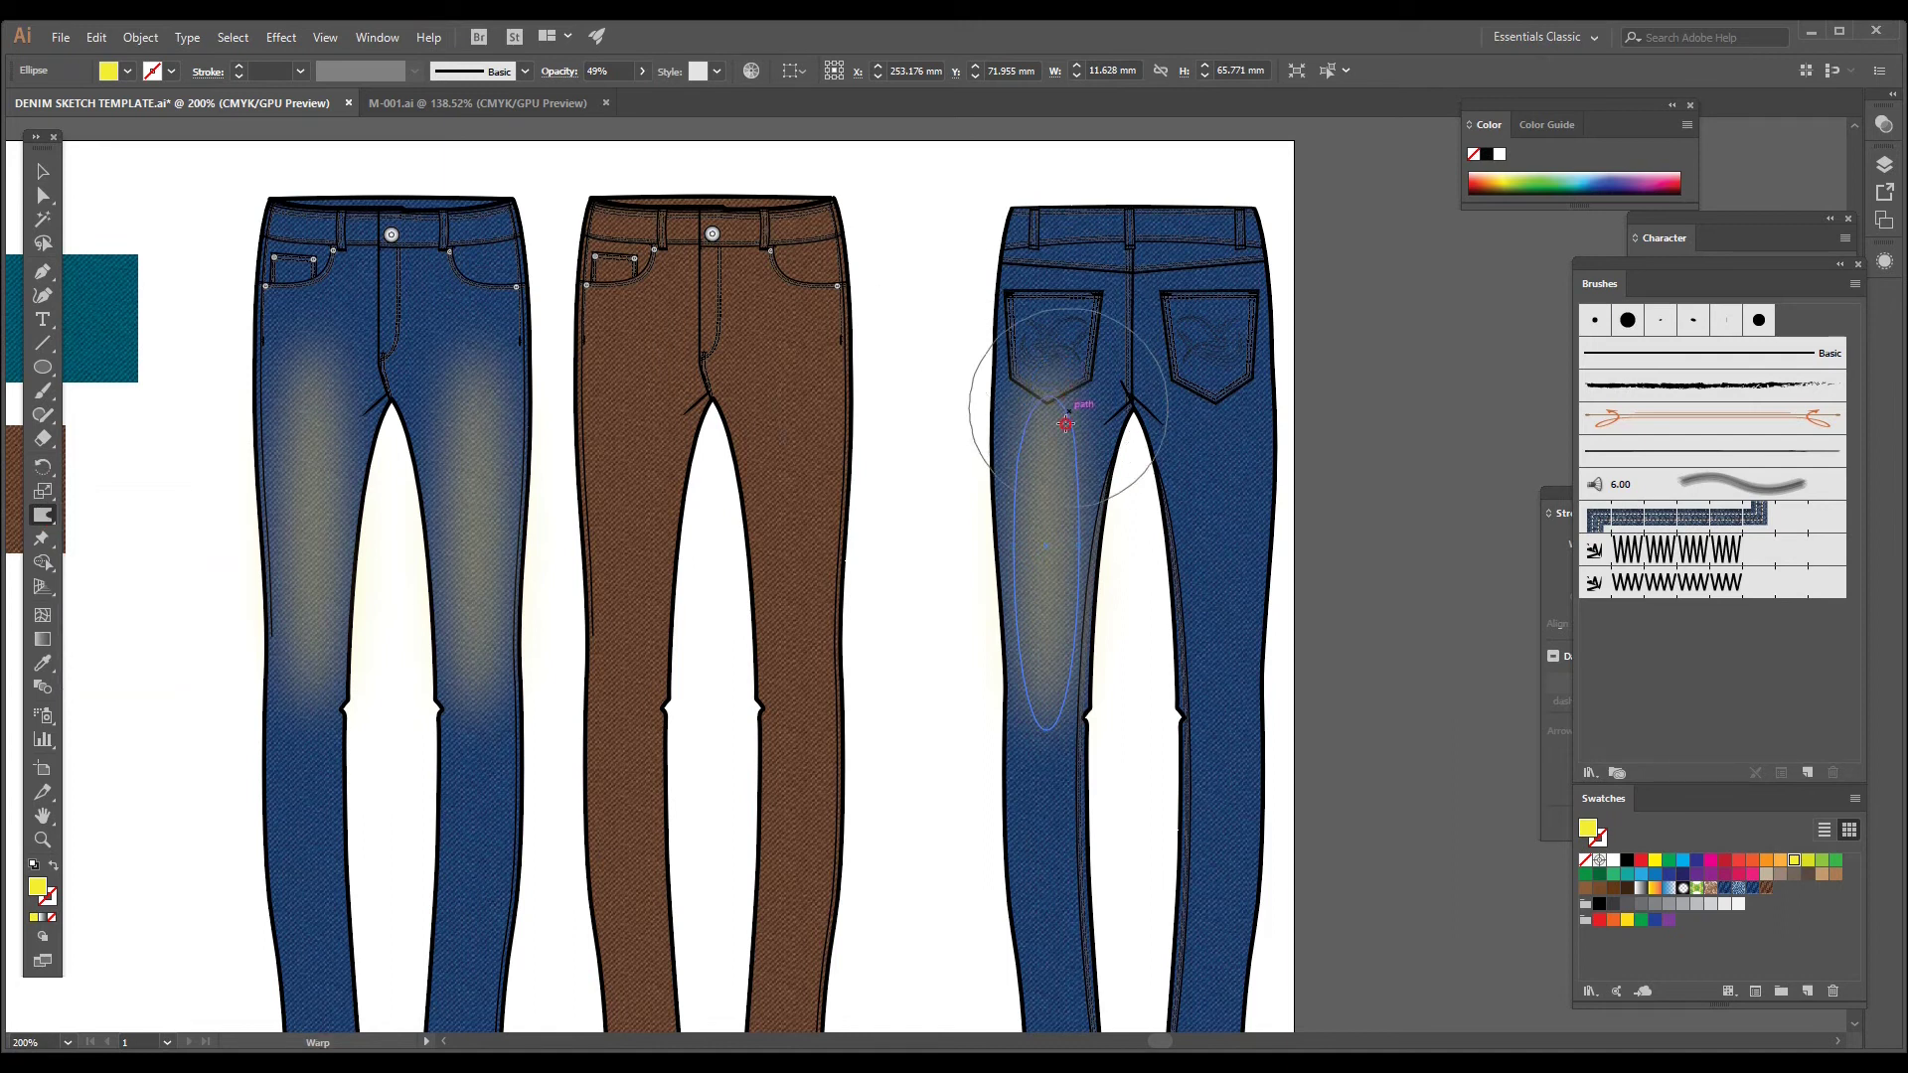
{"action": "mouse_move", "coordinate": [1066, 423]}
{"action": "left_mouse_down"}
{"action": "mouse_move", "coordinate": [1040, 349]}
{"action": "mouse_move", "coordinate": [1053, 452]}
{"action": "left_mouse_up"}
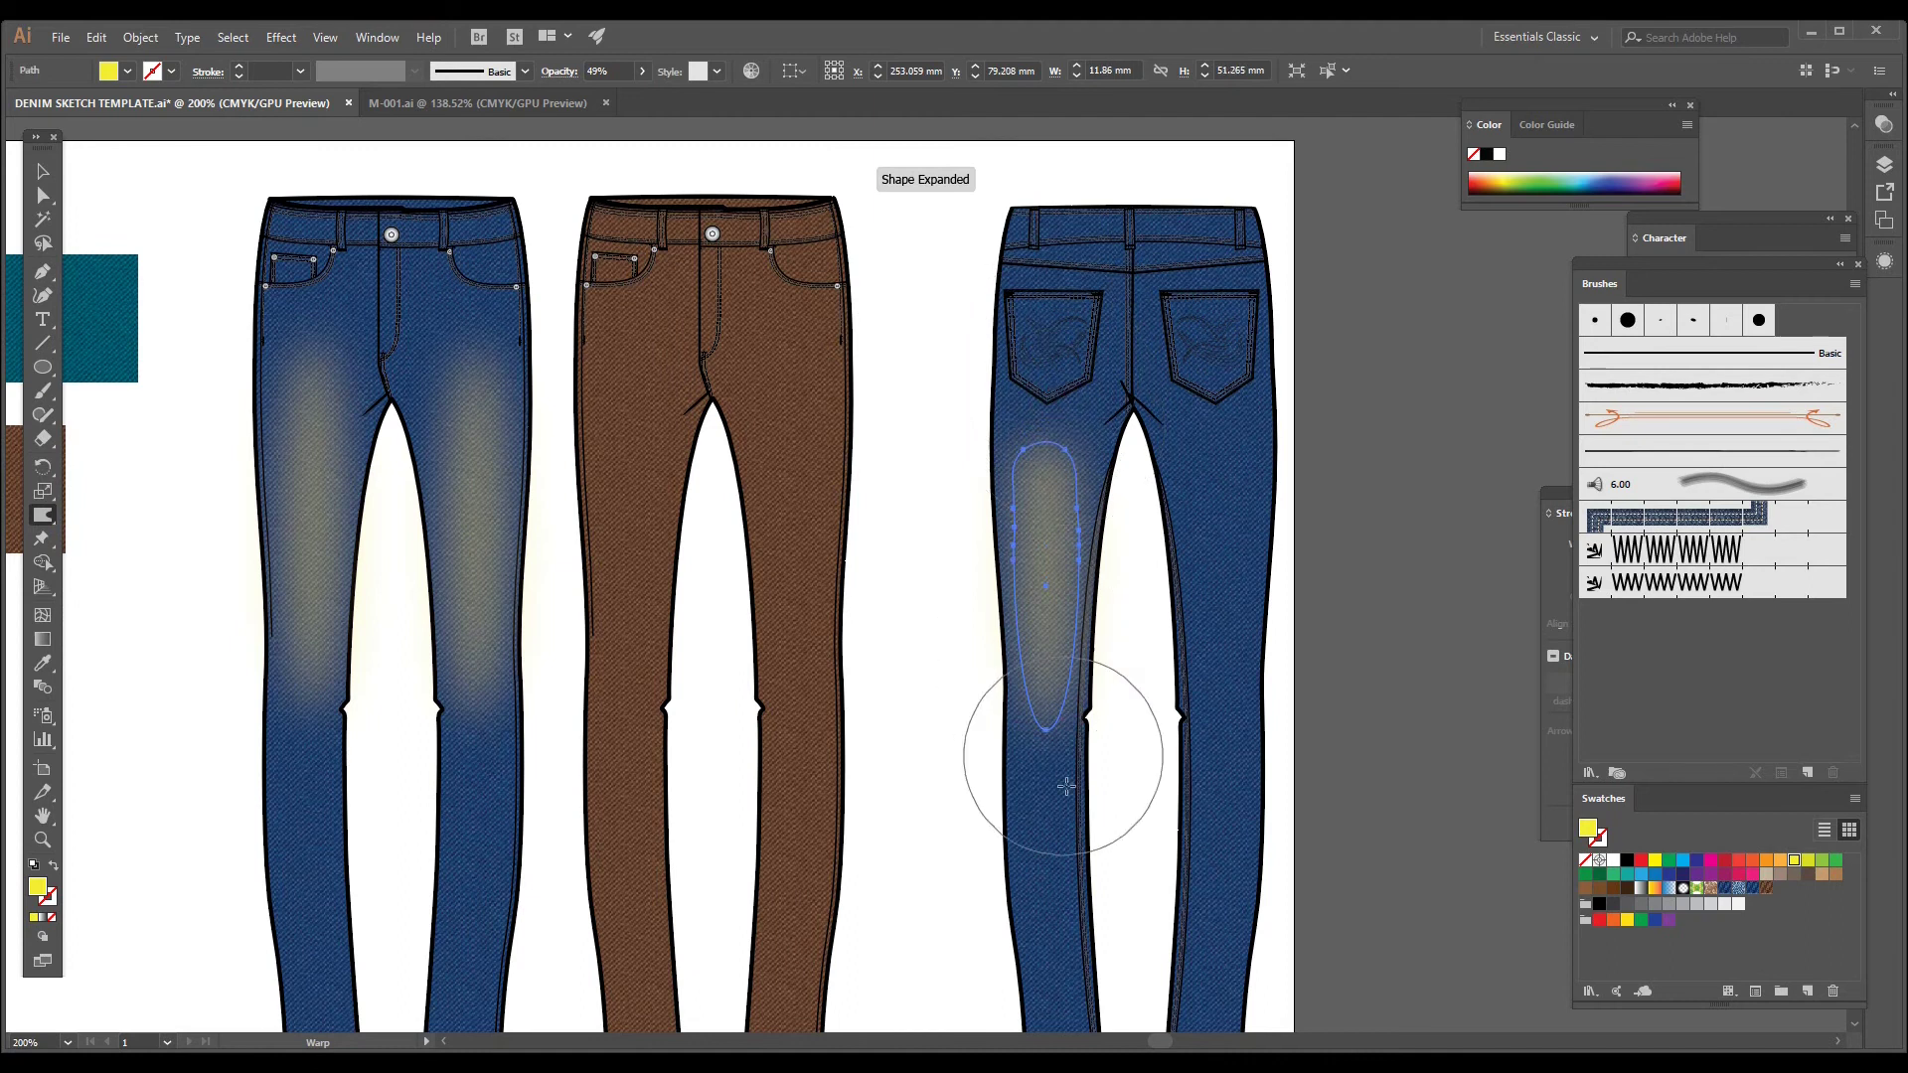
{"action": "left_click_drag", "start_coordinate": [1066, 786], "coordinate": [1068, 720]}
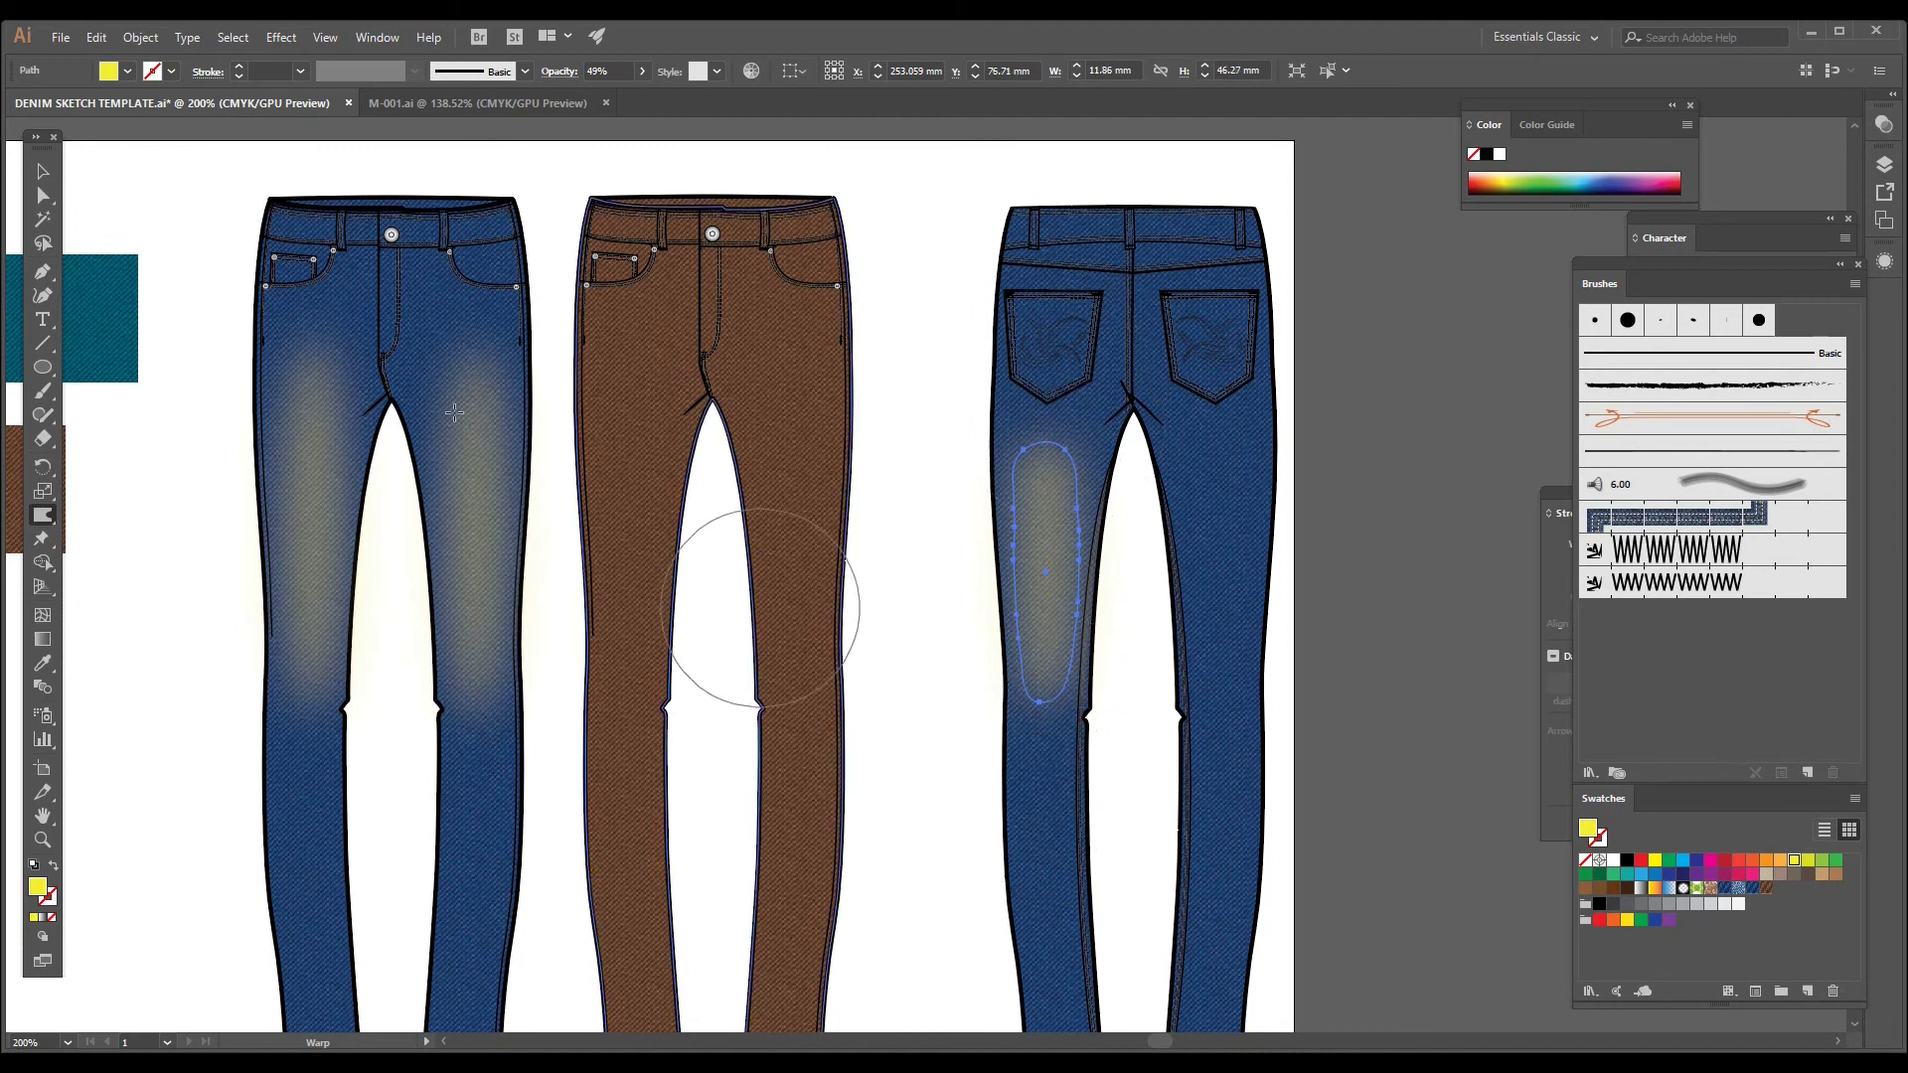
Step: Alt-drag the reshaped wash onto the back jeans' right leg
{"action": "left_click", "coordinate": [42, 171]}
{"action": "left_click_drag", "start_coordinate": [235, 666], "coordinate": [308, 636]}
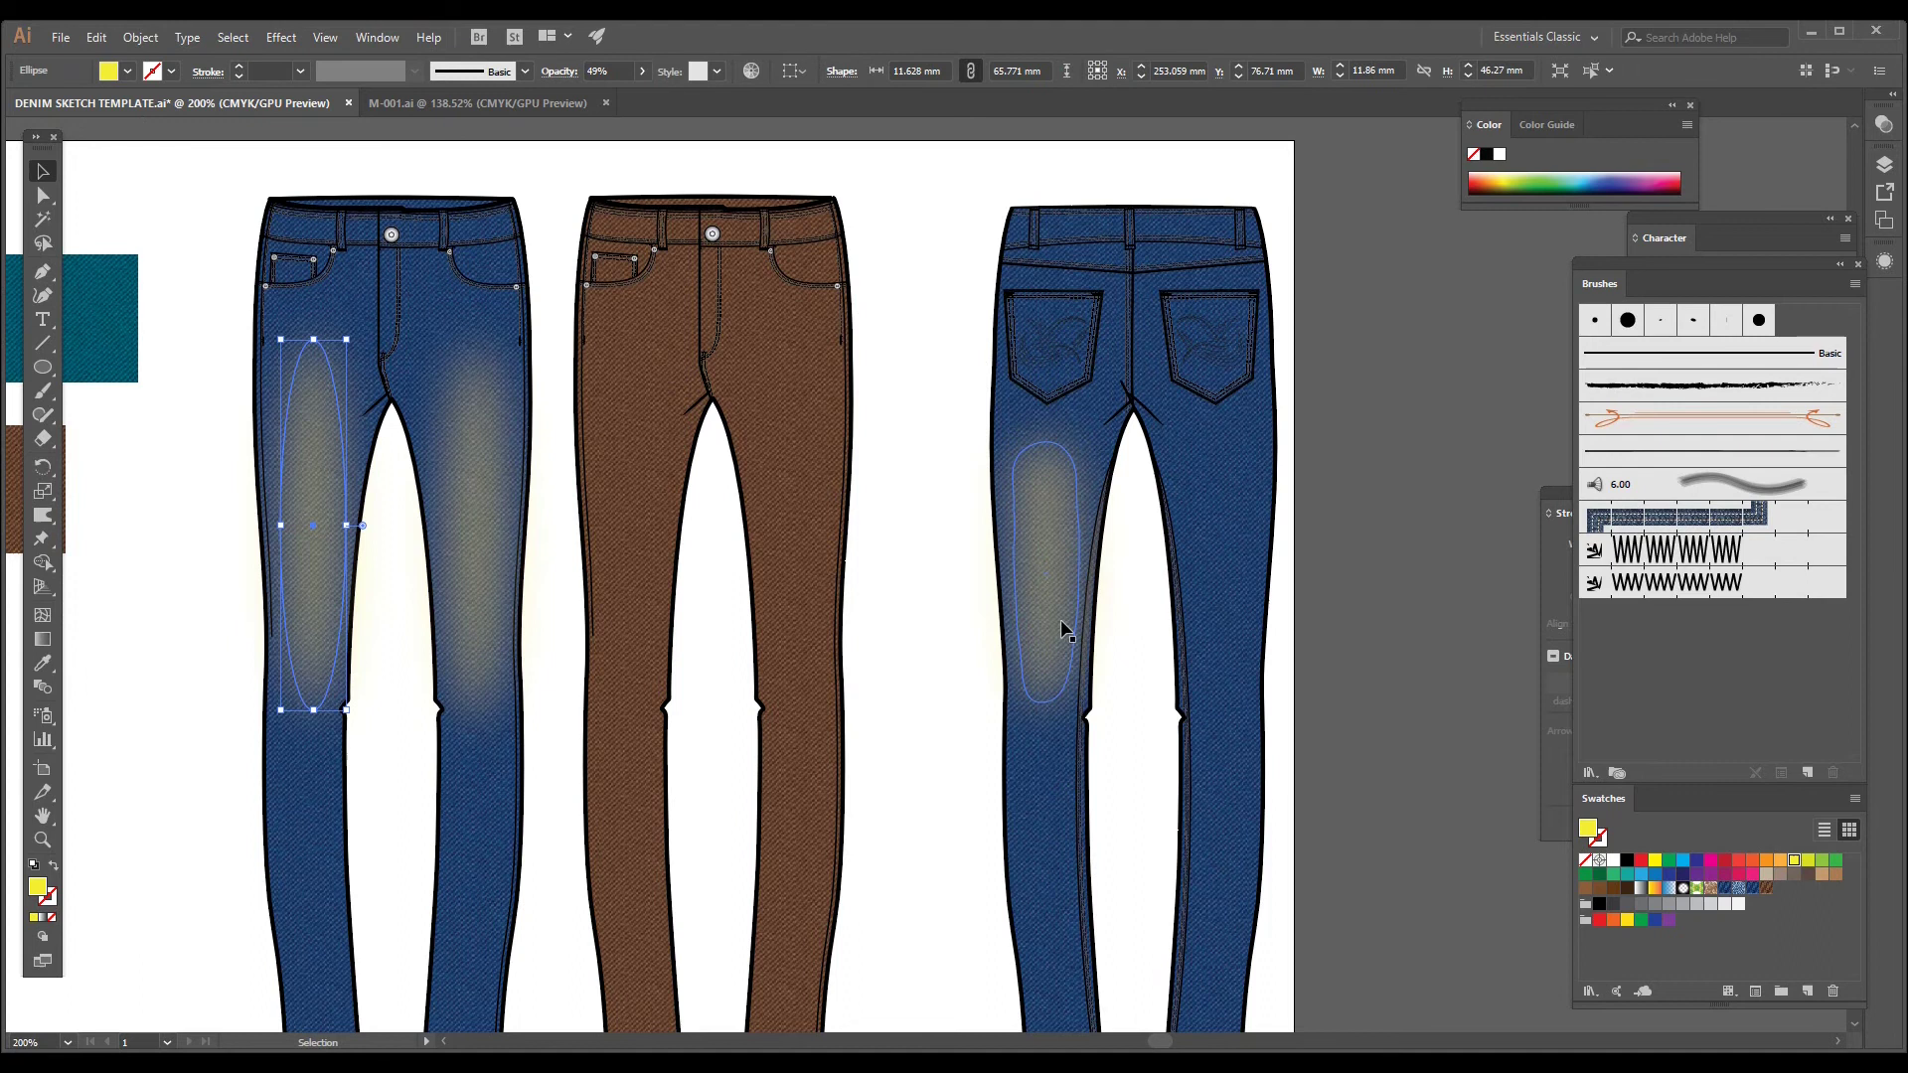
{"action": "left_click_drag", "start_coordinate": [1058, 616], "coordinate": [1232, 618]}
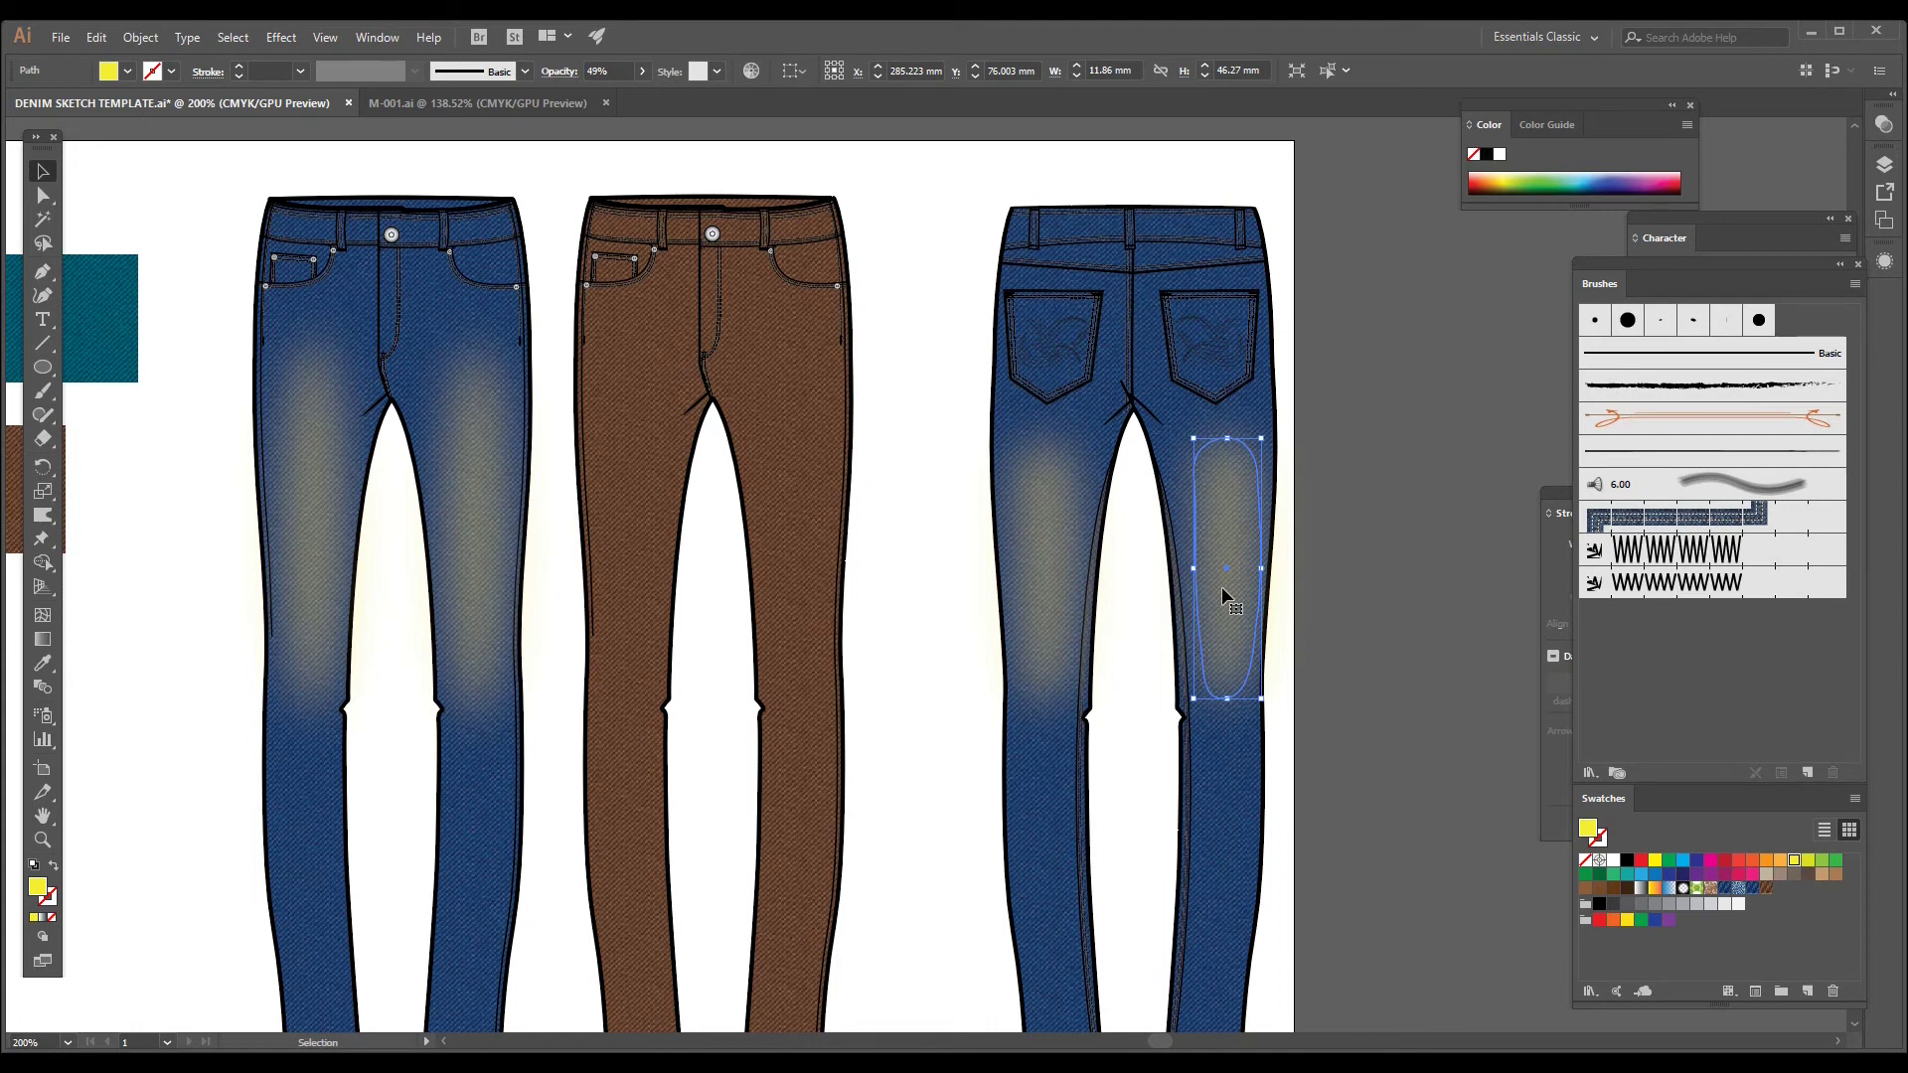
Step: Reflect the back right-leg wash across the vertical axis
{"action": "right_click", "coordinate": [1222, 588]}
{"action": "mouse_move", "coordinate": [1308, 892]}
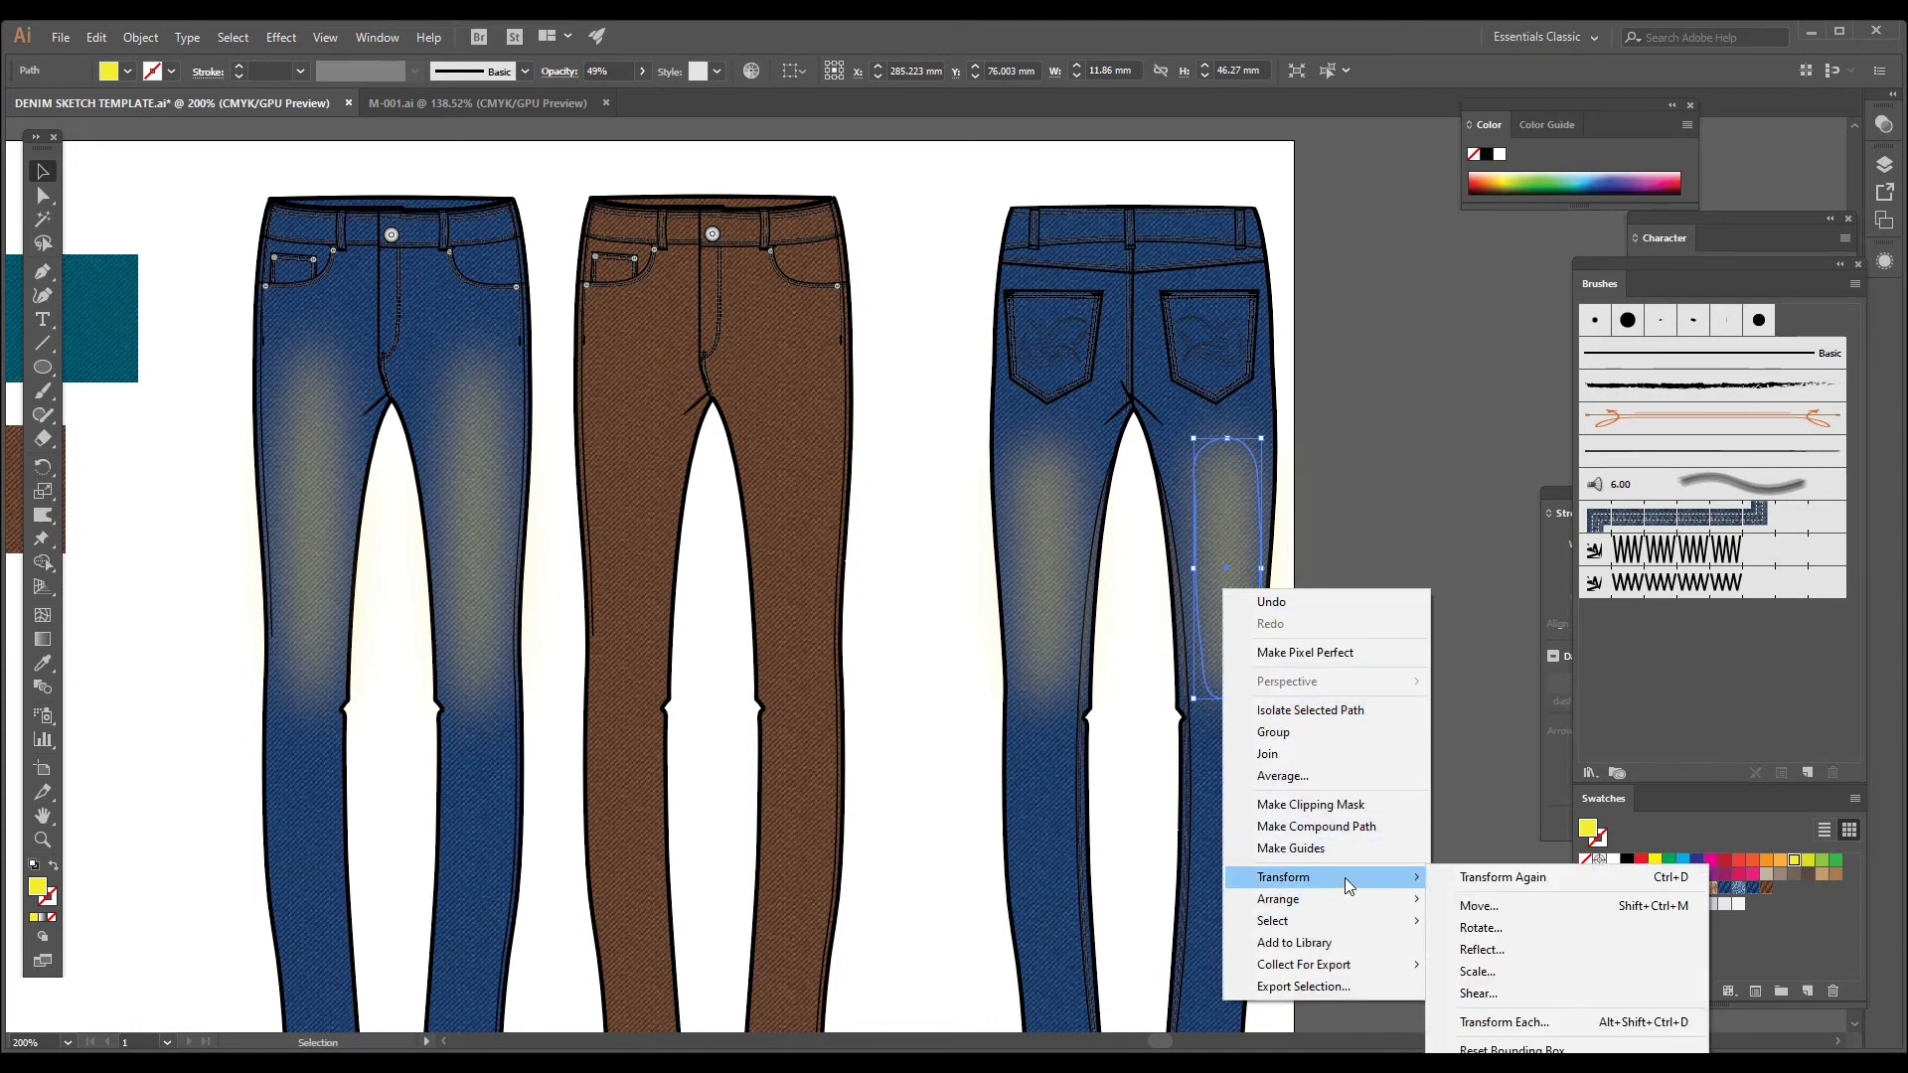
{"action": "left_click", "coordinate": [1516, 948]}
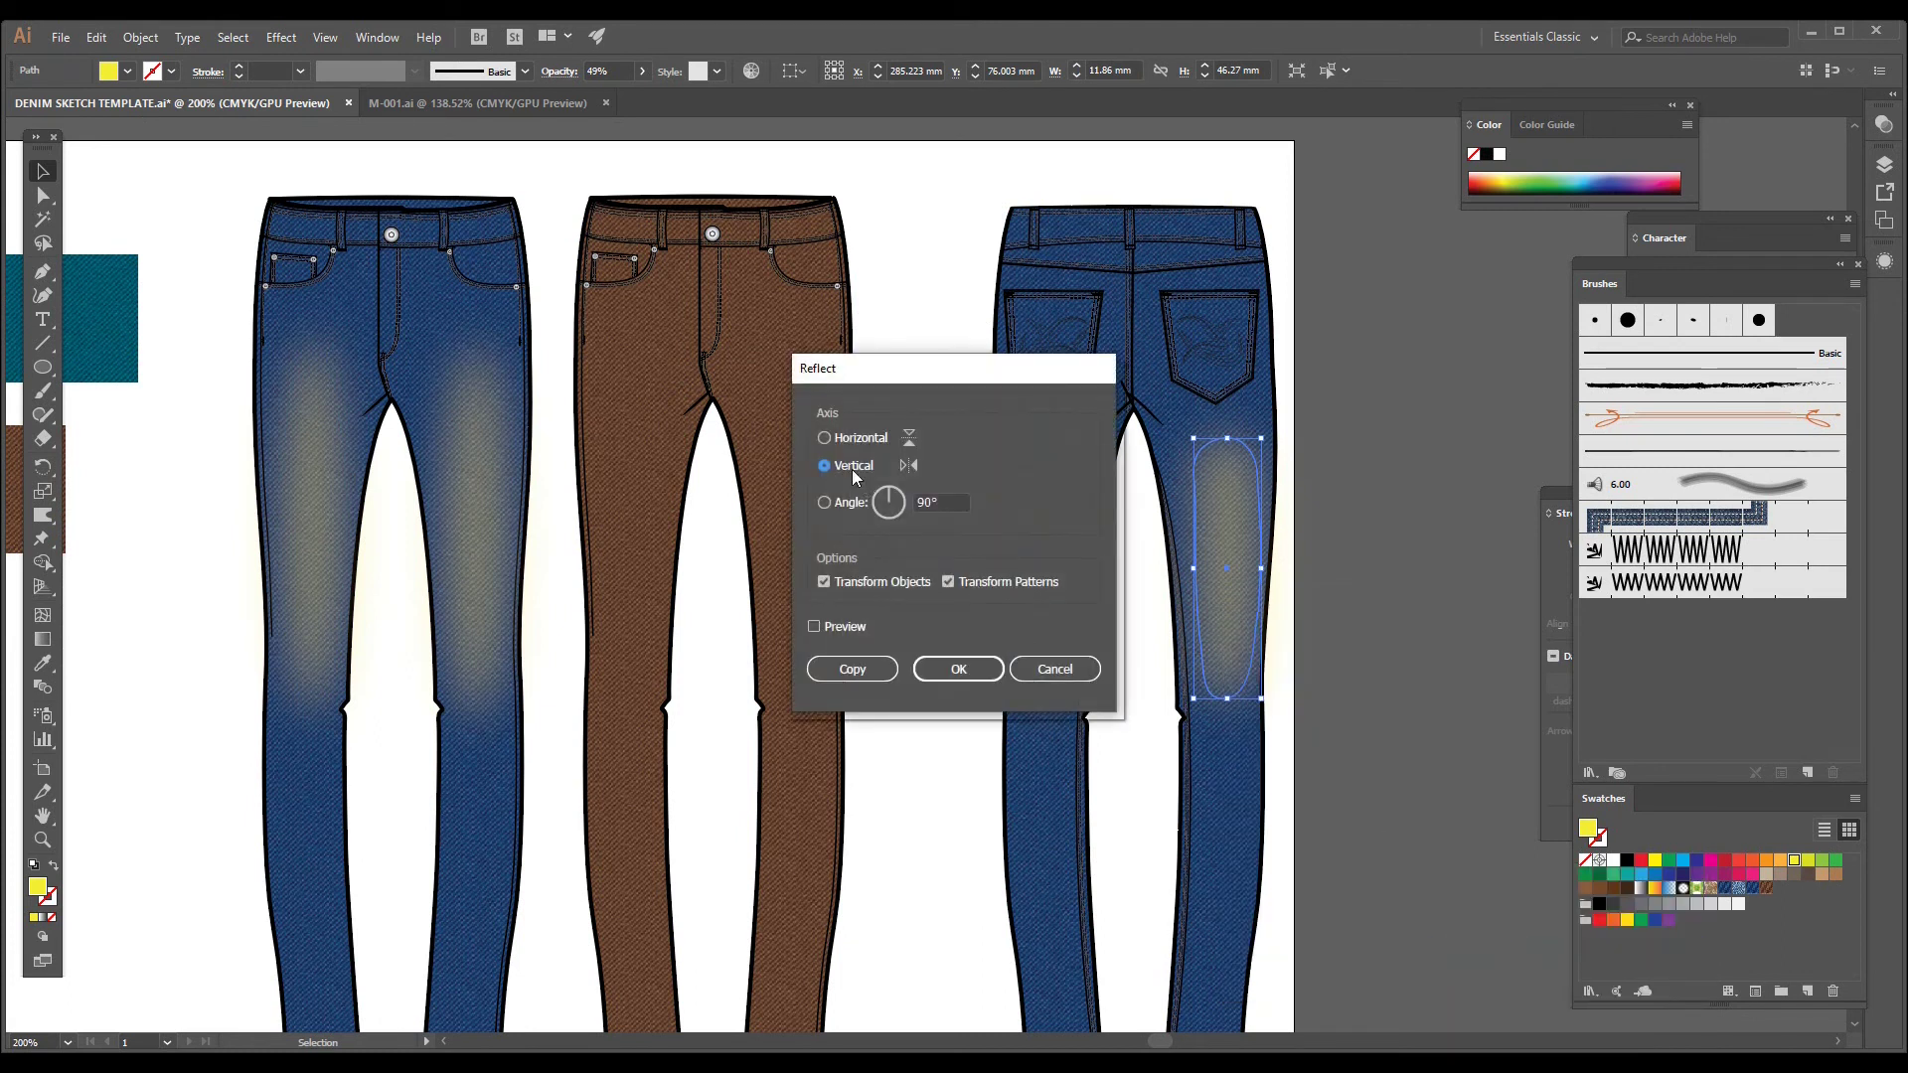
{"action": "left_click_drag", "start_coordinate": [860, 376], "coordinate": [444, 353]}
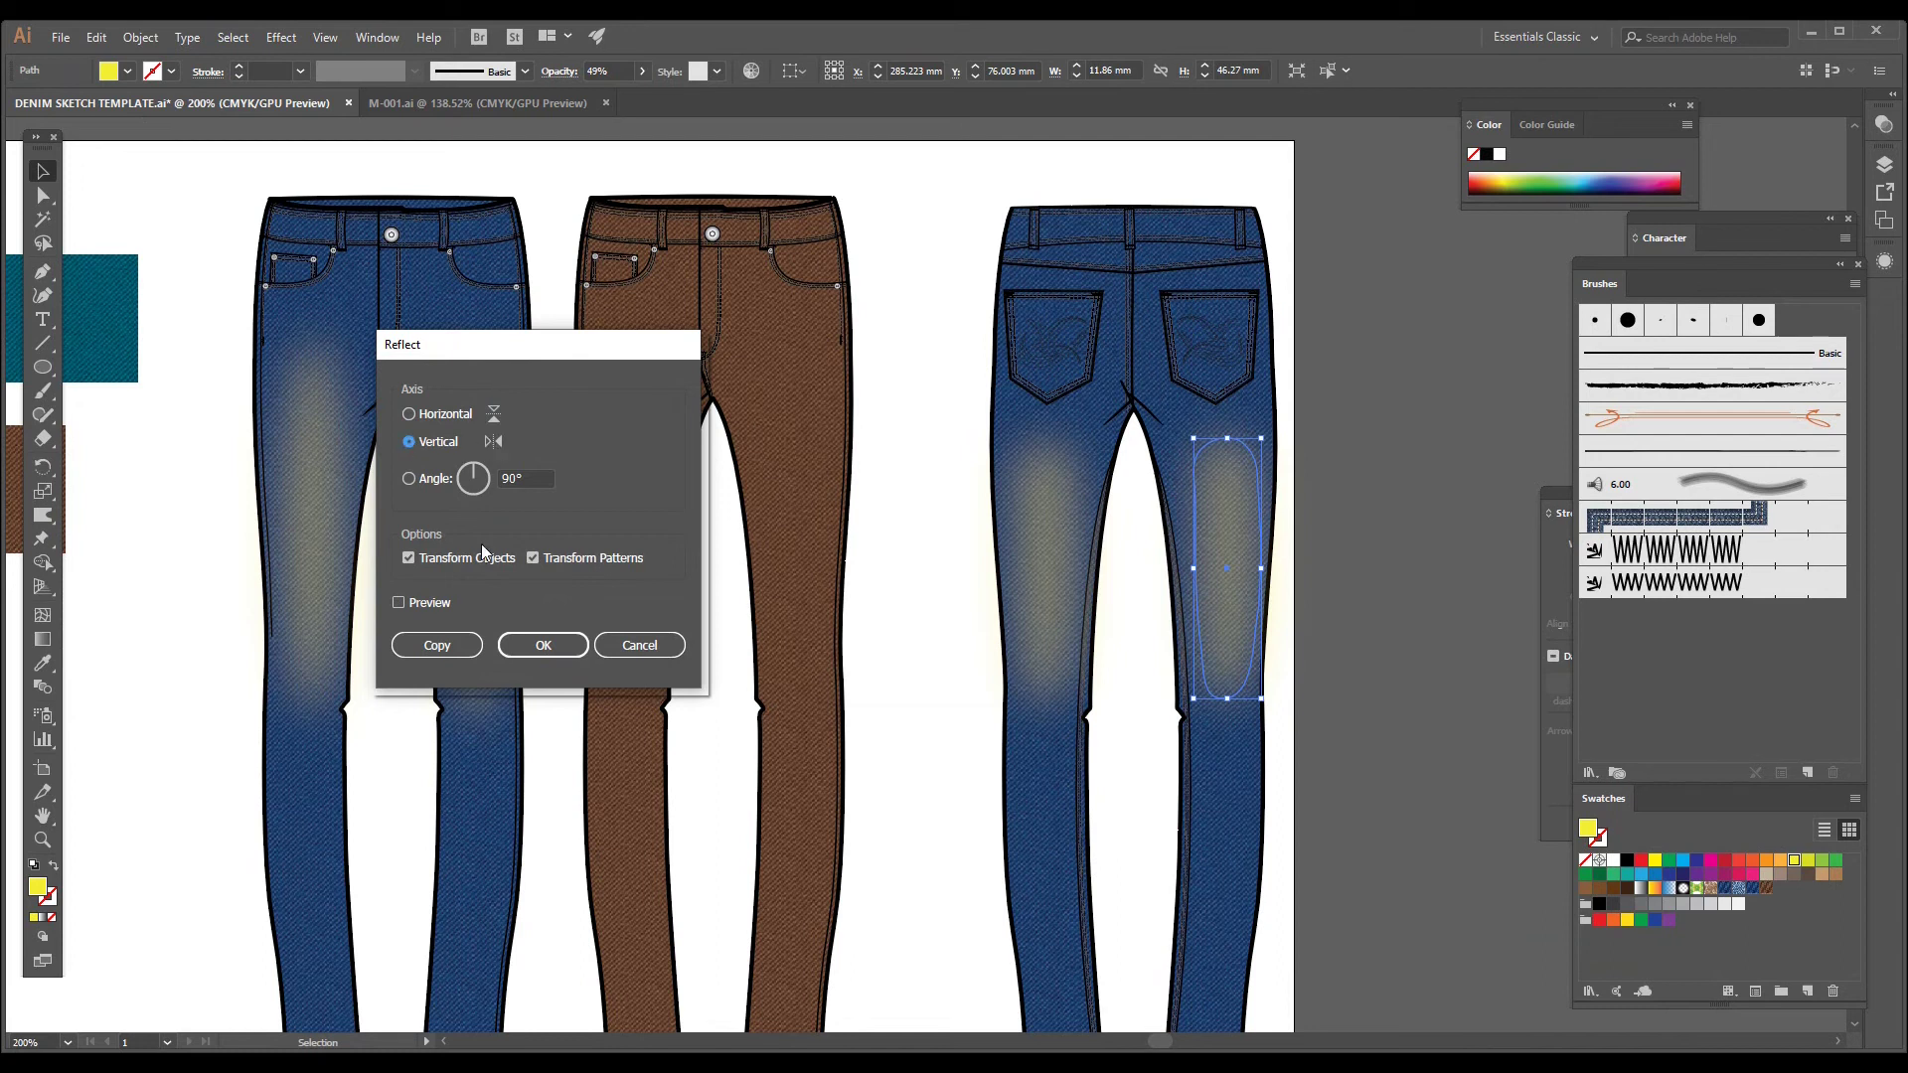
{"action": "left_click", "coordinate": [542, 646]}
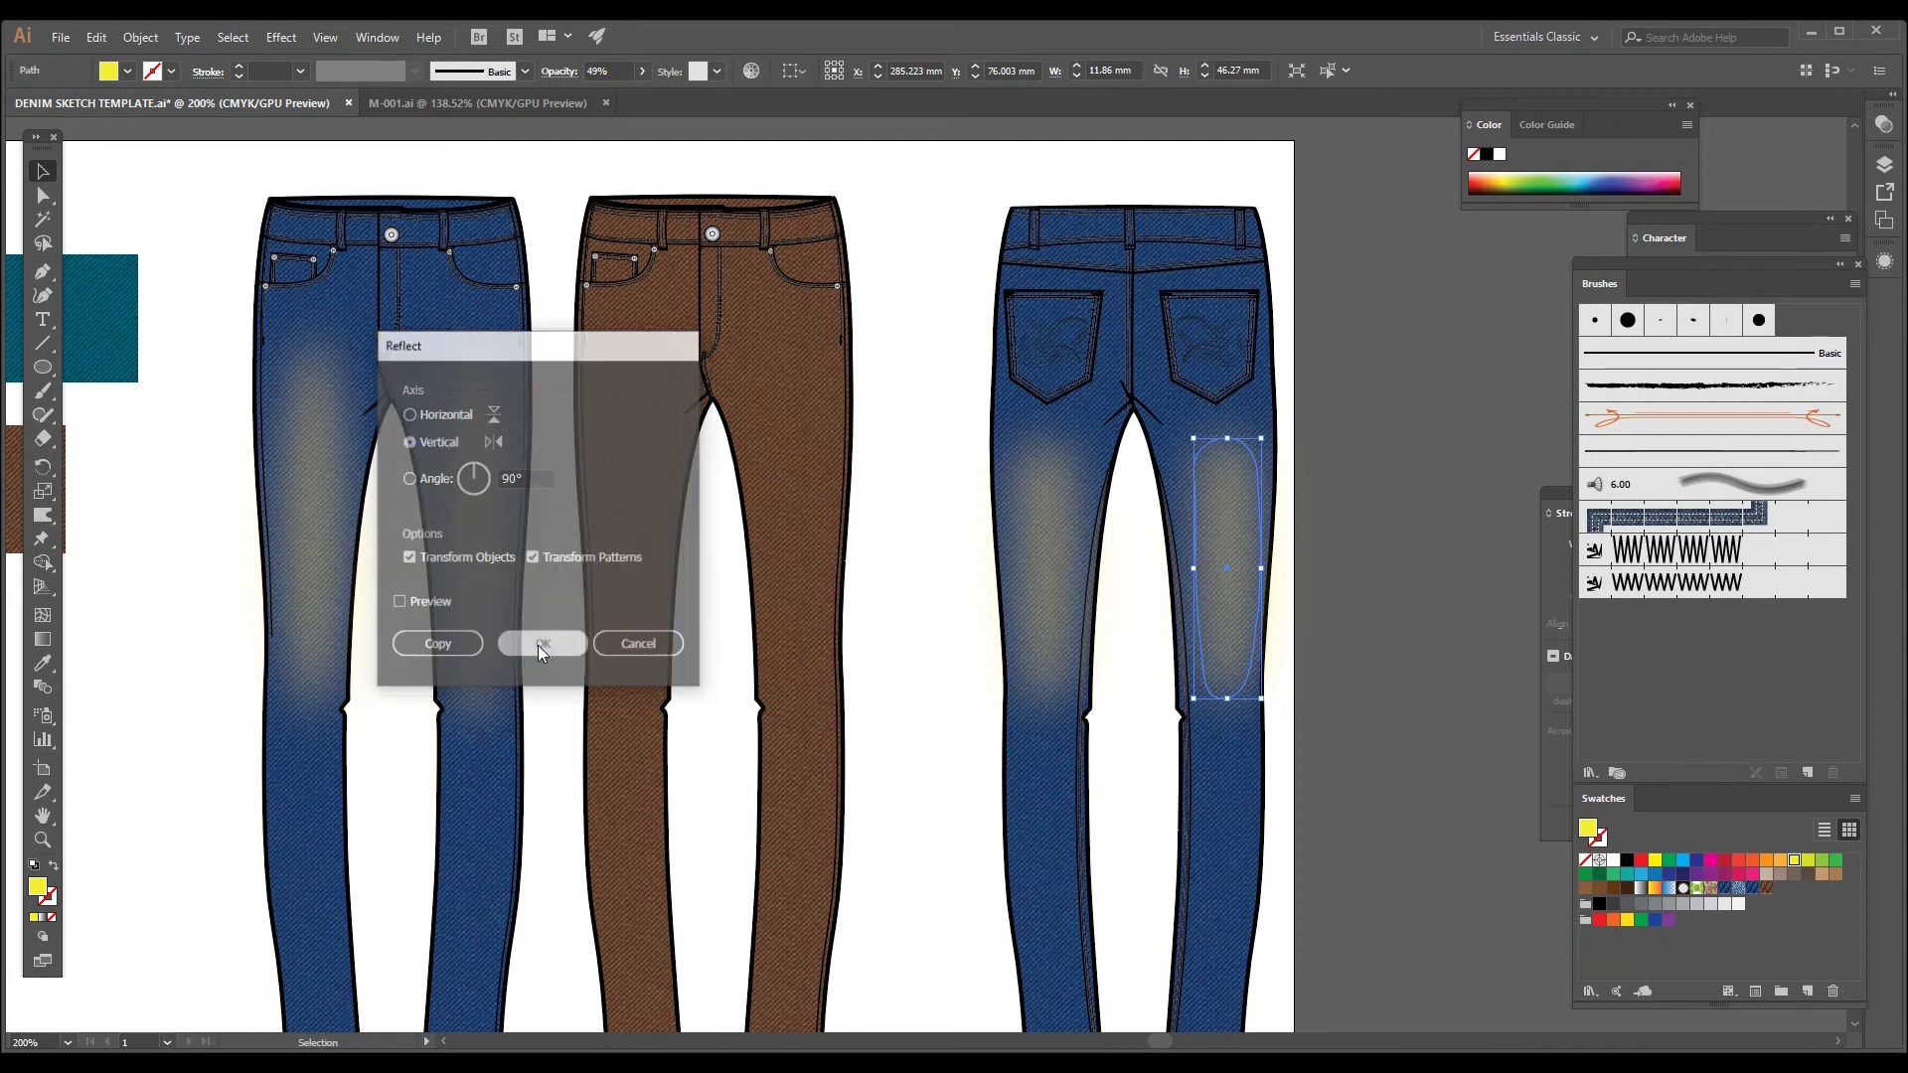
{"action": "left_click", "coordinate": [947, 636]}
{"action": "scroll", "coordinate": [947, 637], "scroll_direction": "down", "scroll_amount": 1}
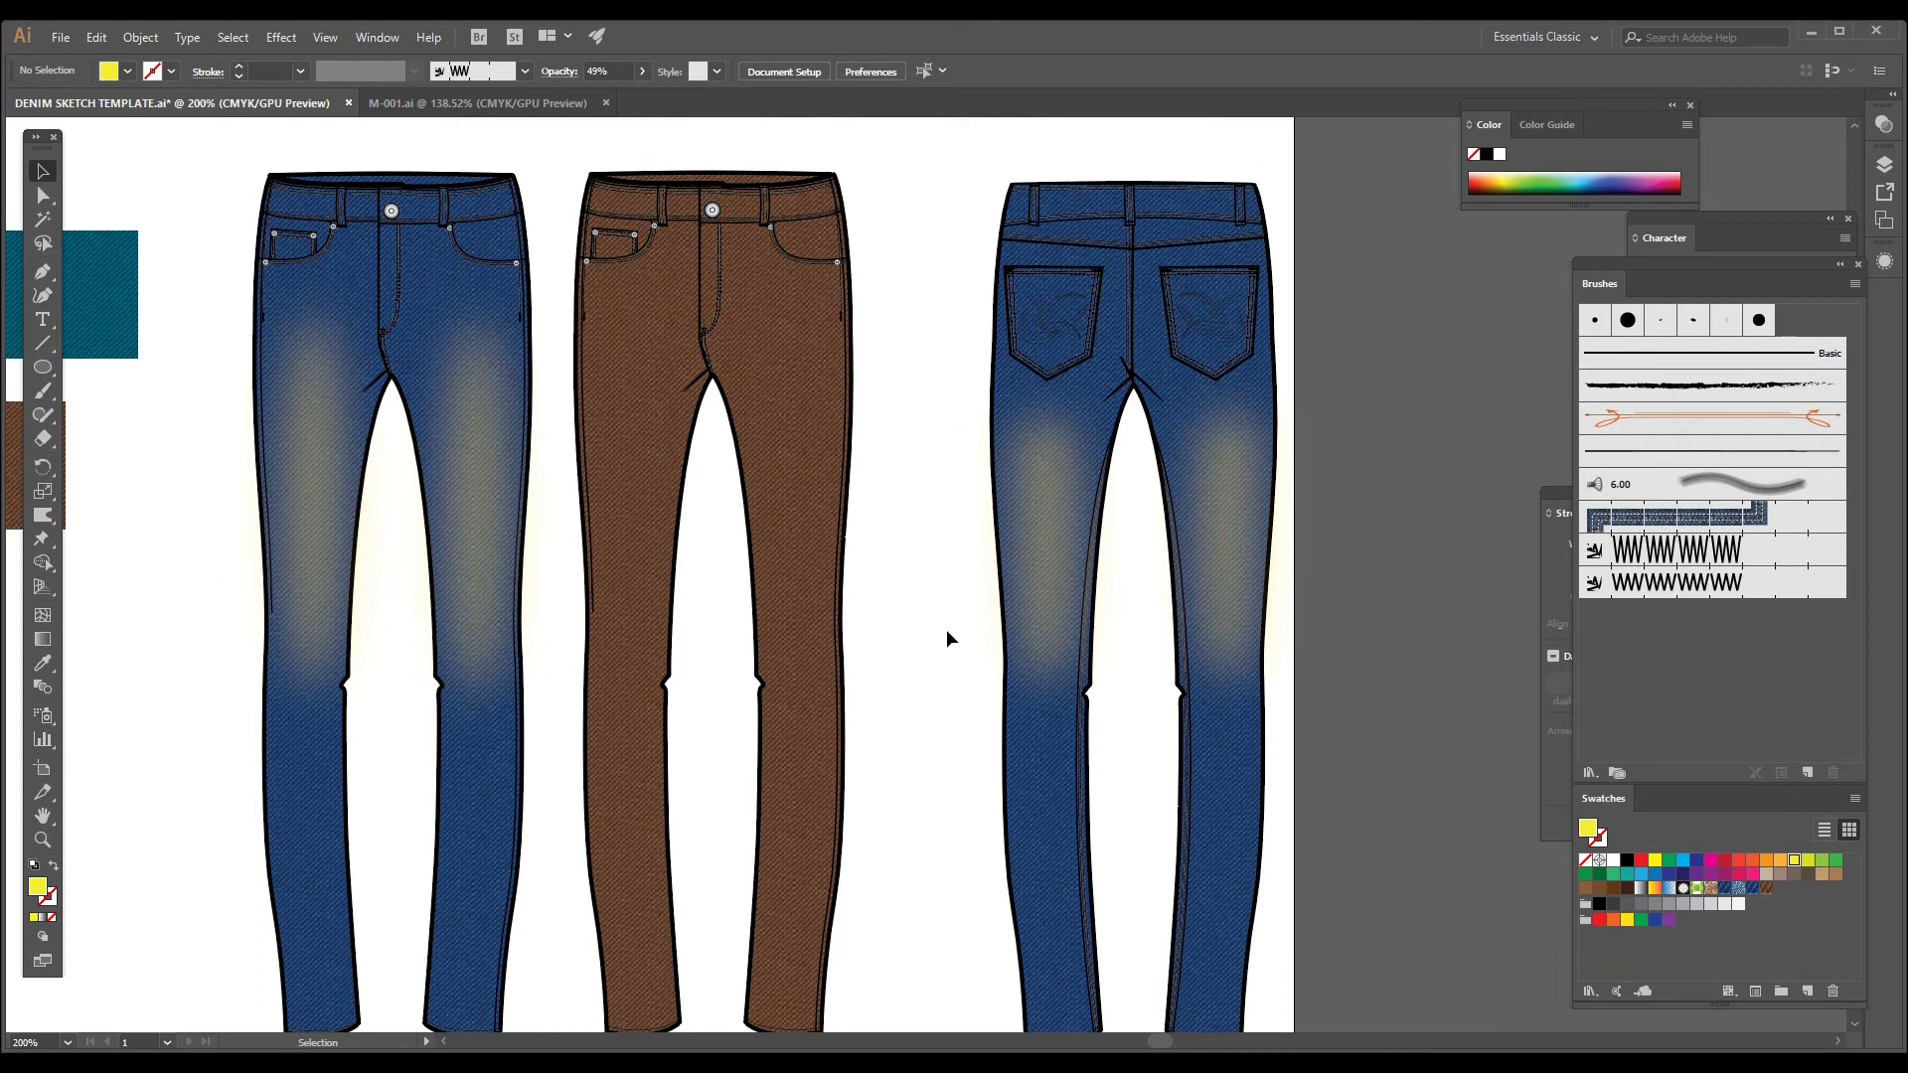
Step: Float the Window > Graphic Styles panel over the canvas and select the front left thigh wash
{"action": "left_click", "coordinate": [364, 40]}
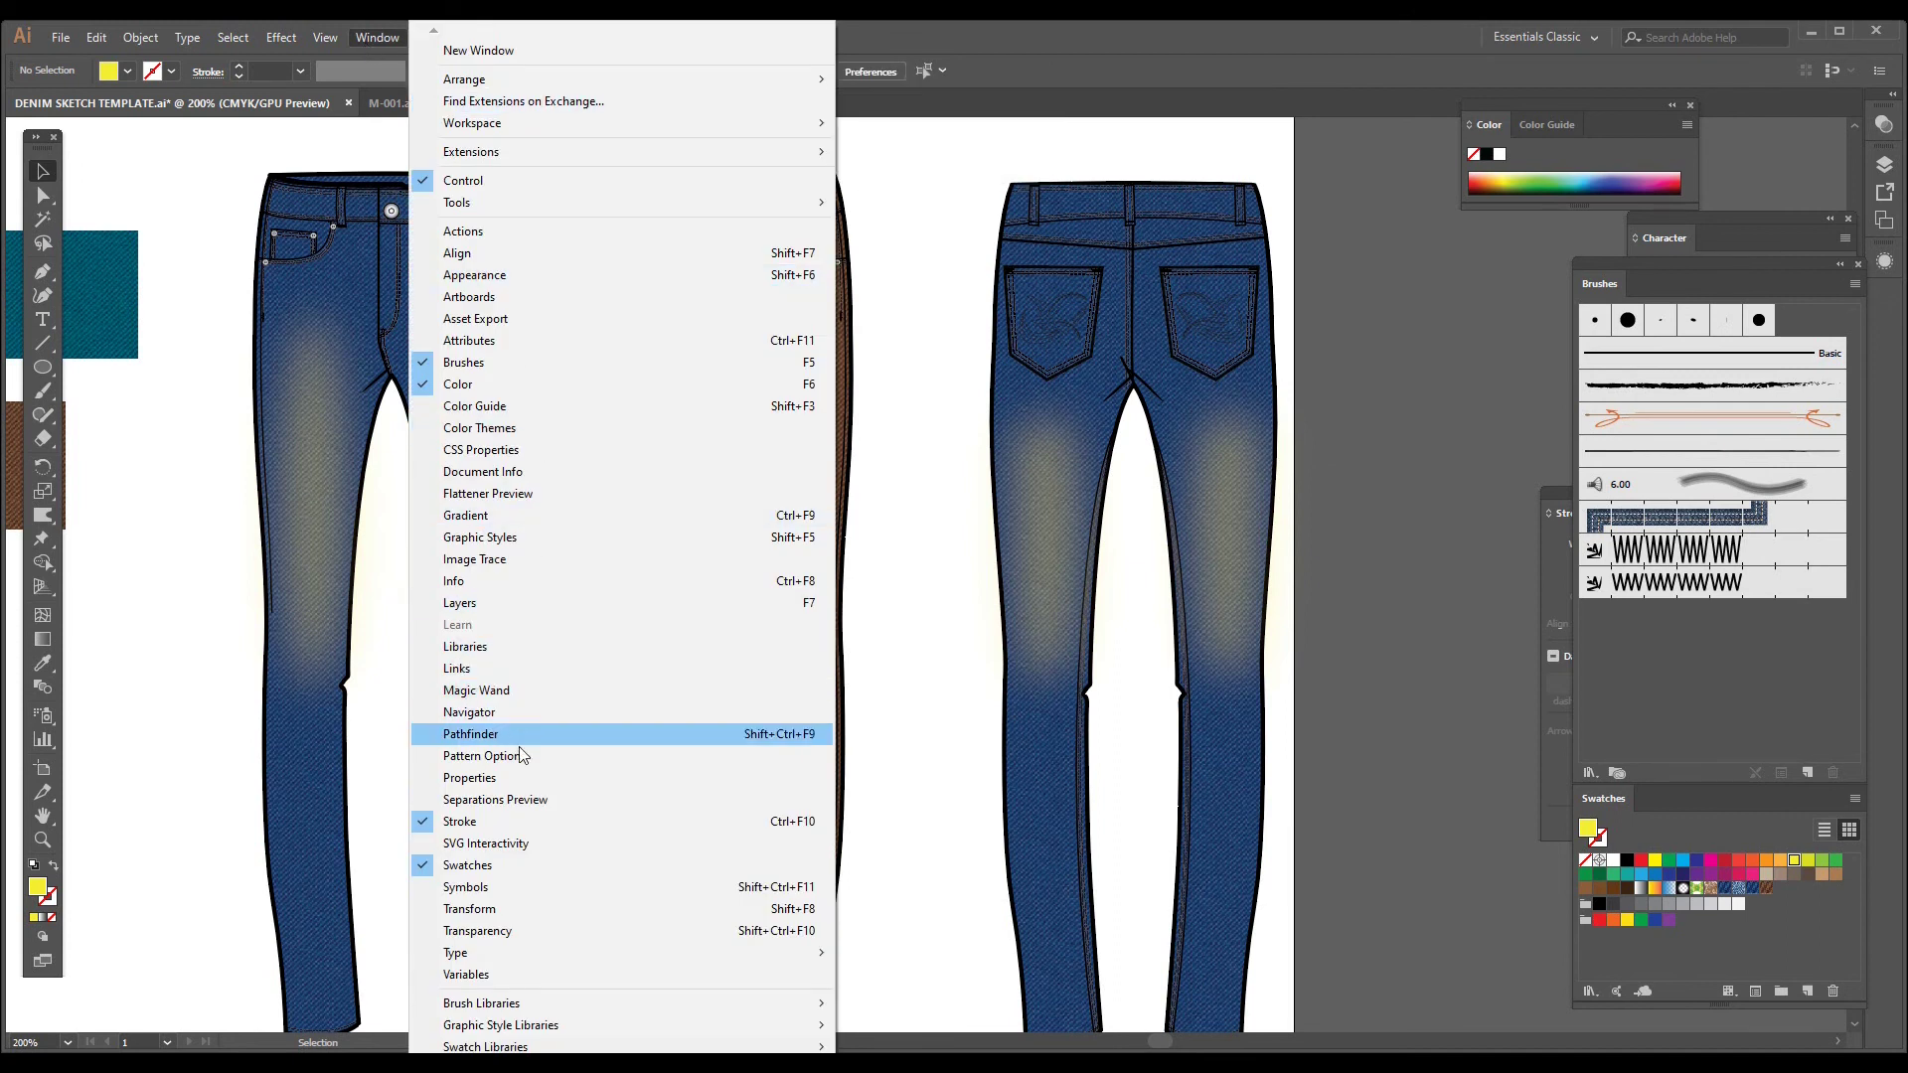
{"action": "mouse_move", "coordinate": [500, 949]}
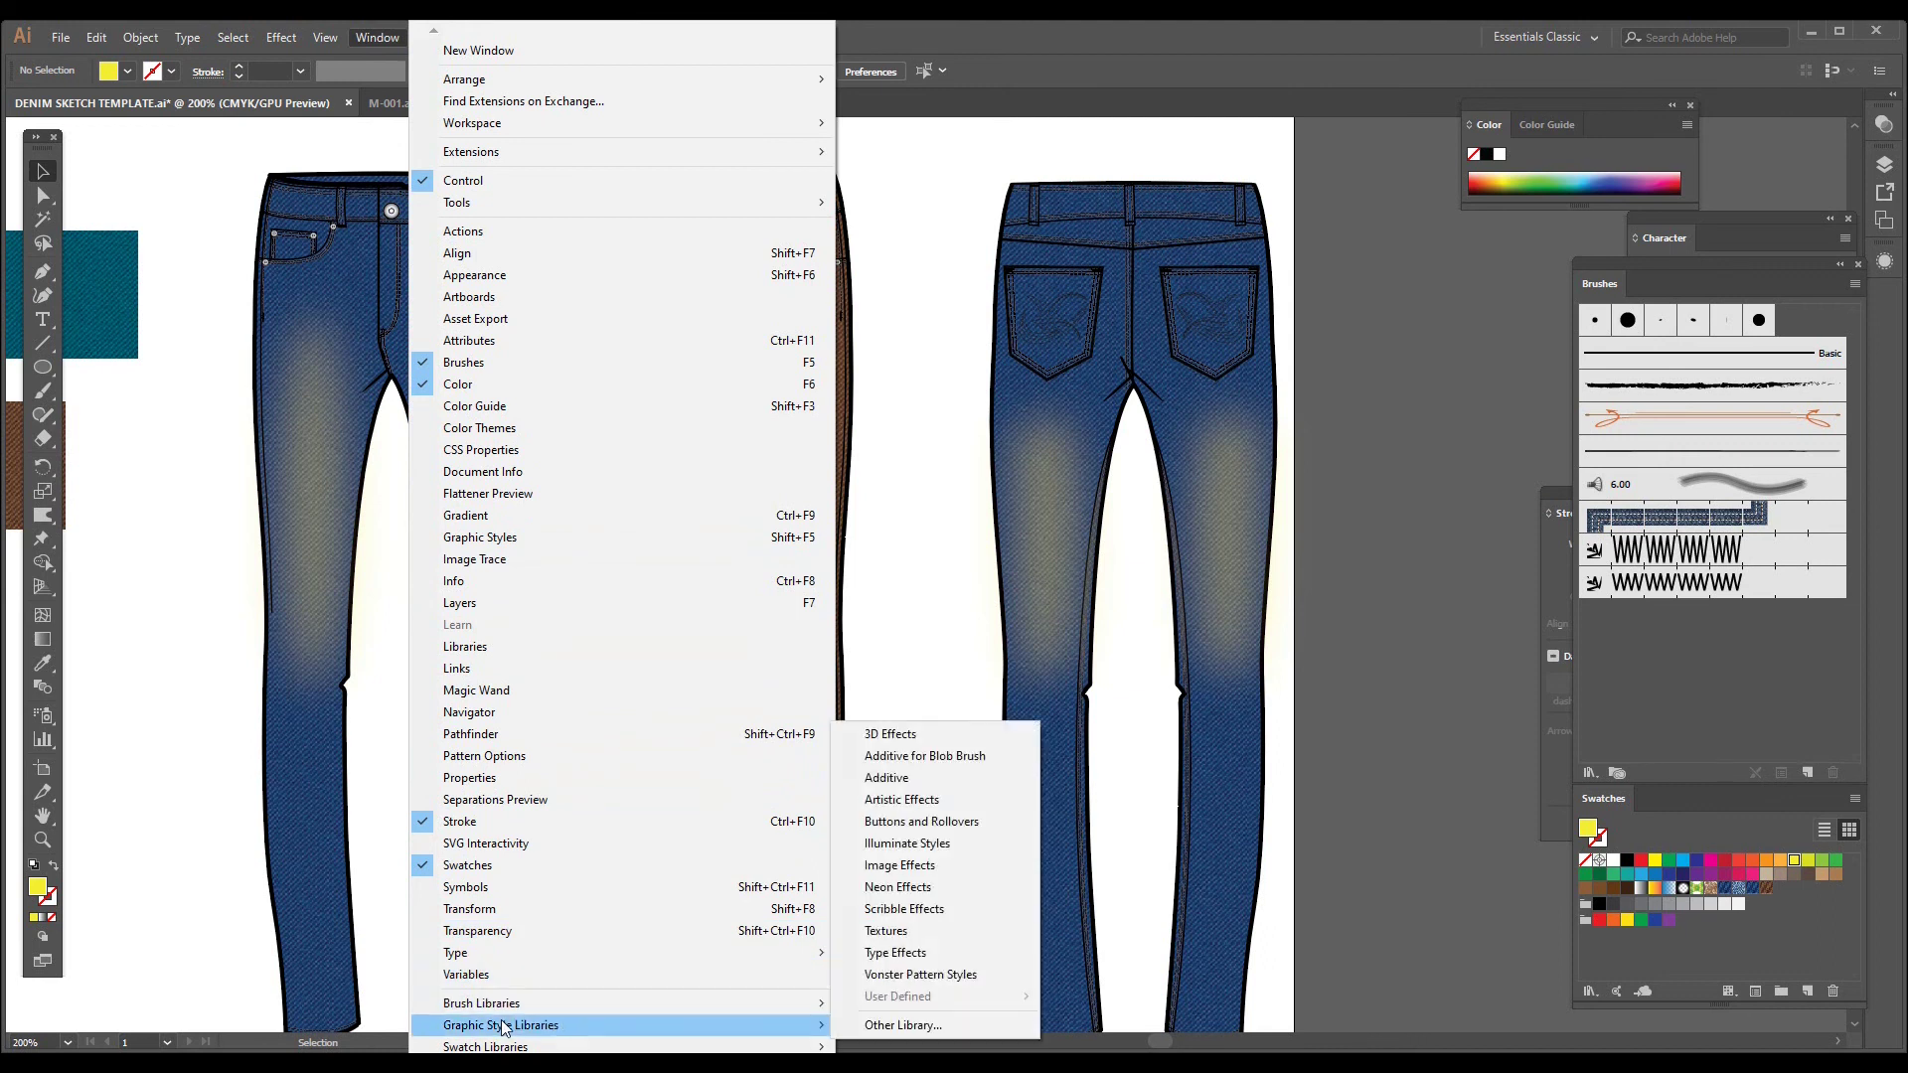
{"action": "scroll", "coordinate": [623, 546], "scroll_direction": "down", "scroll_amount": 3}
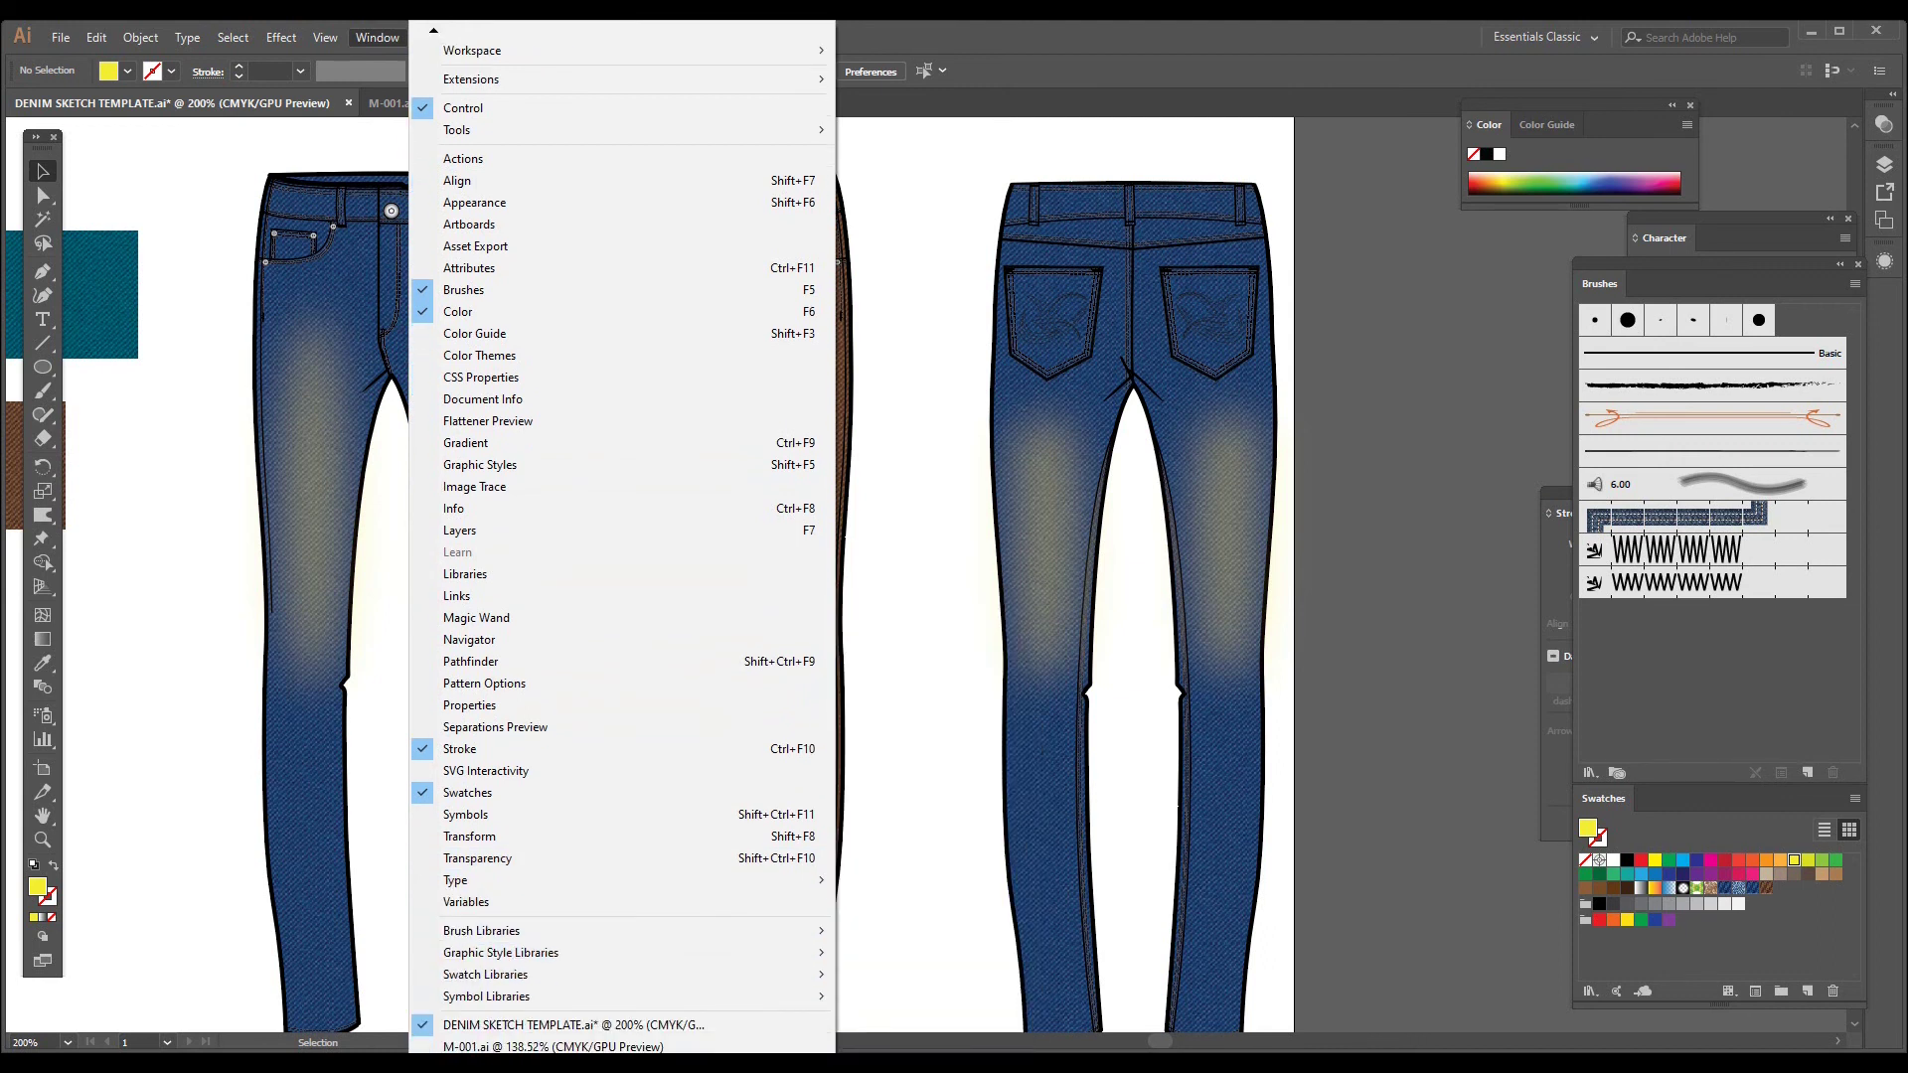
{"action": "left_click", "coordinate": [527, 471]}
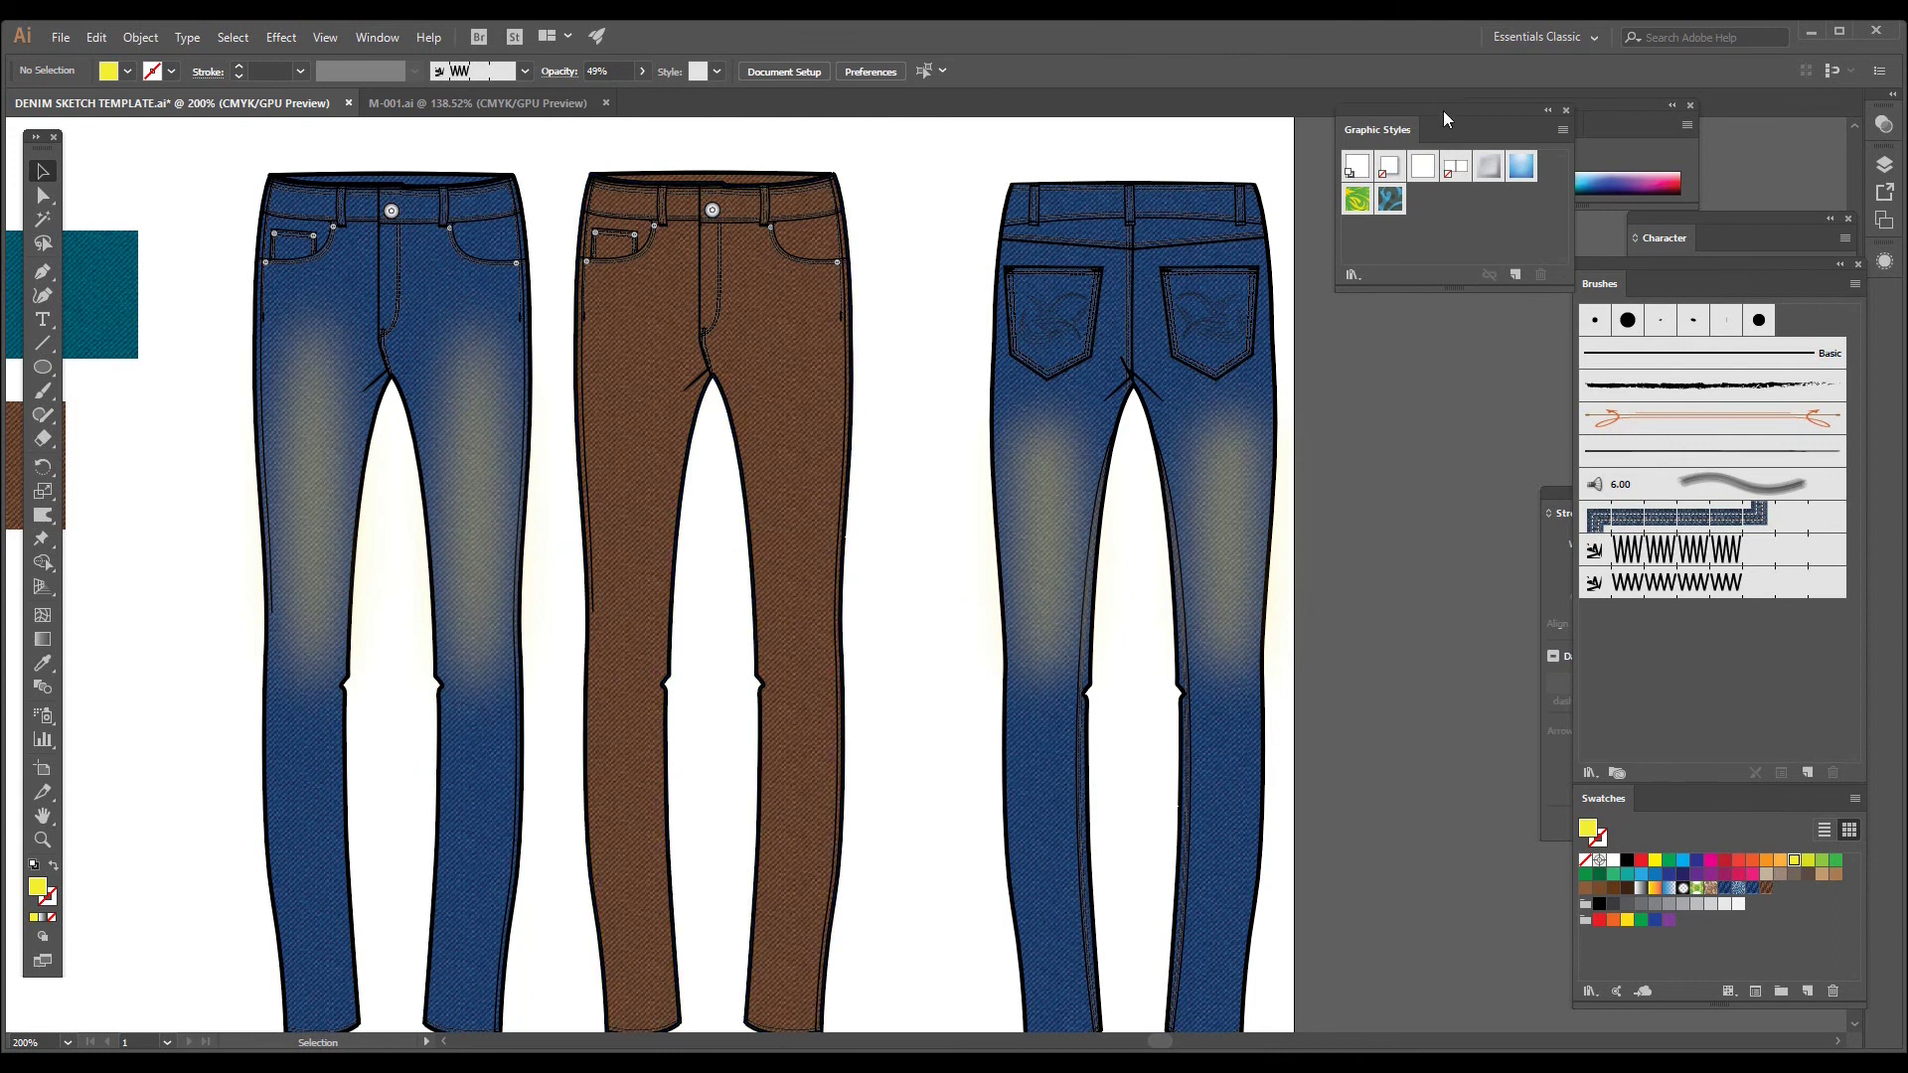
{"action": "left_click_drag", "start_coordinate": [1443, 111], "coordinate": [561, 205]}
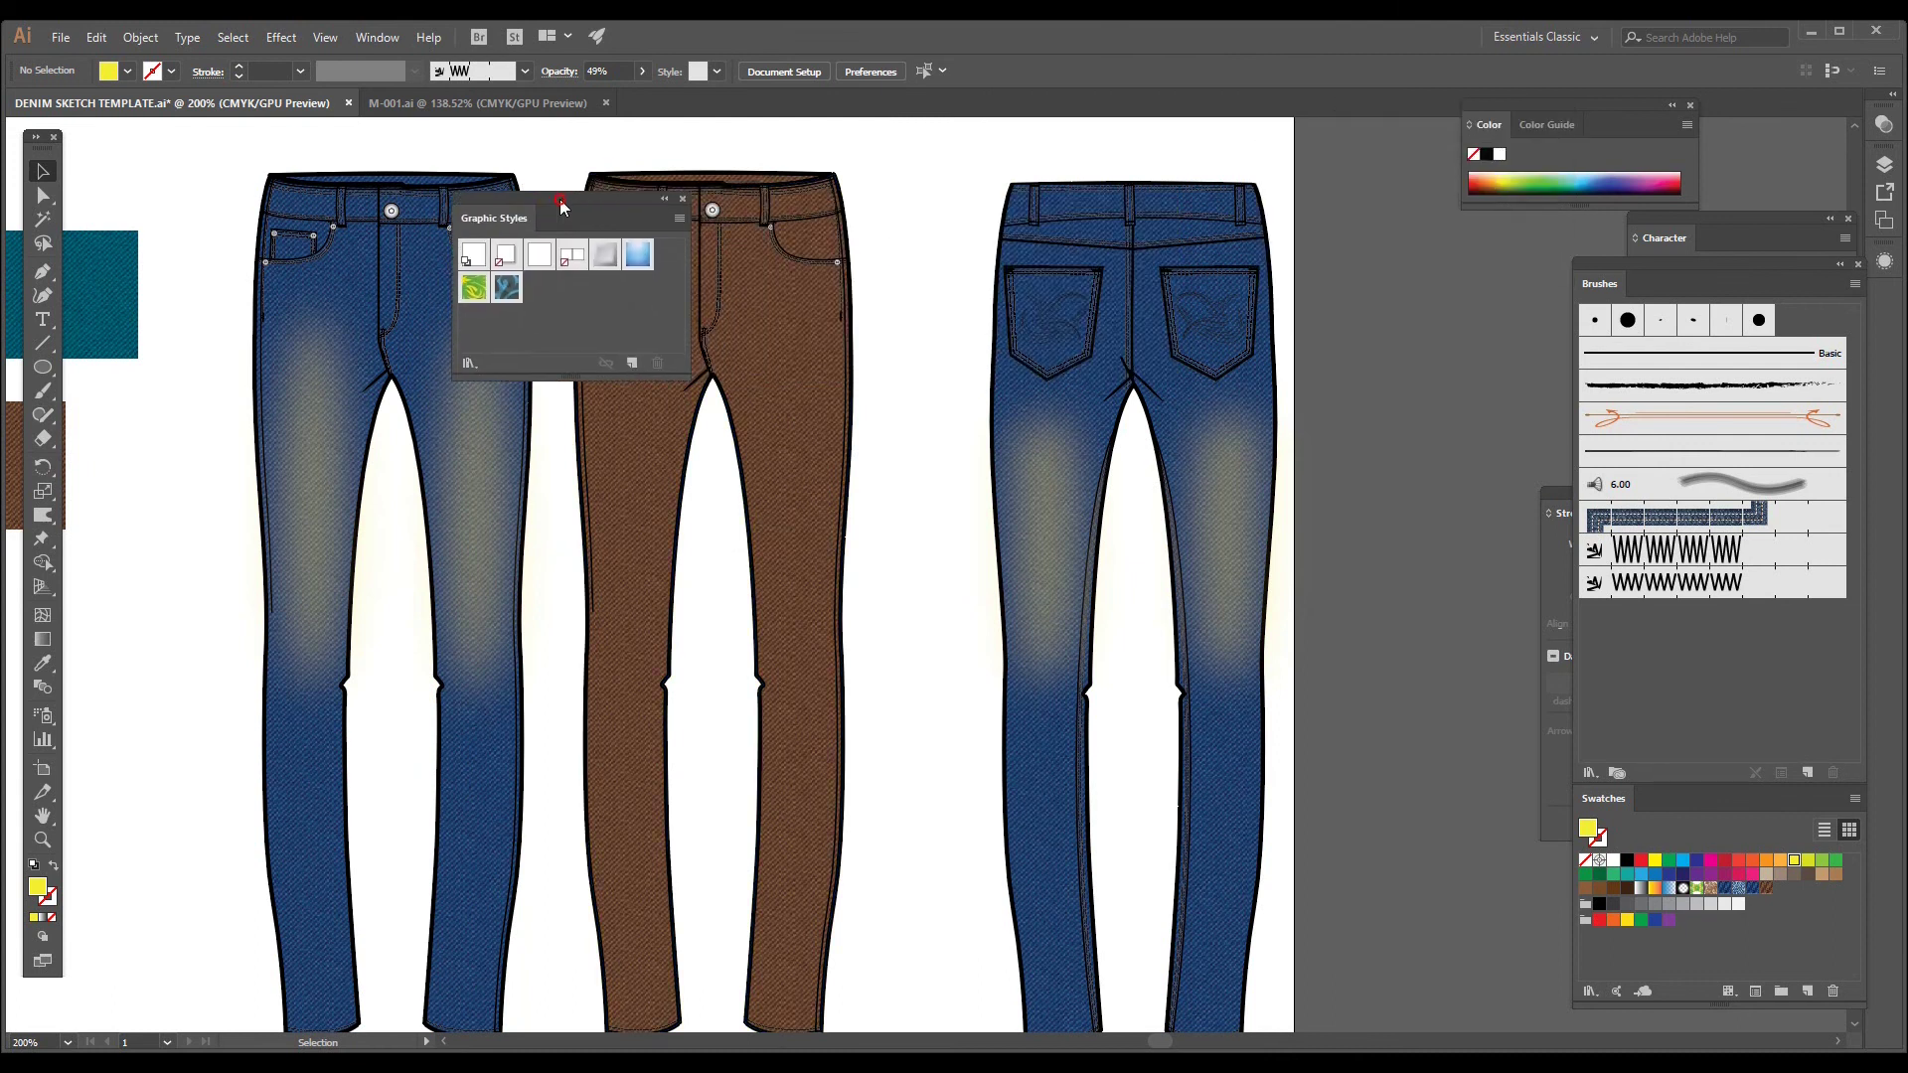
{"action": "left_click", "coordinate": [319, 530]}
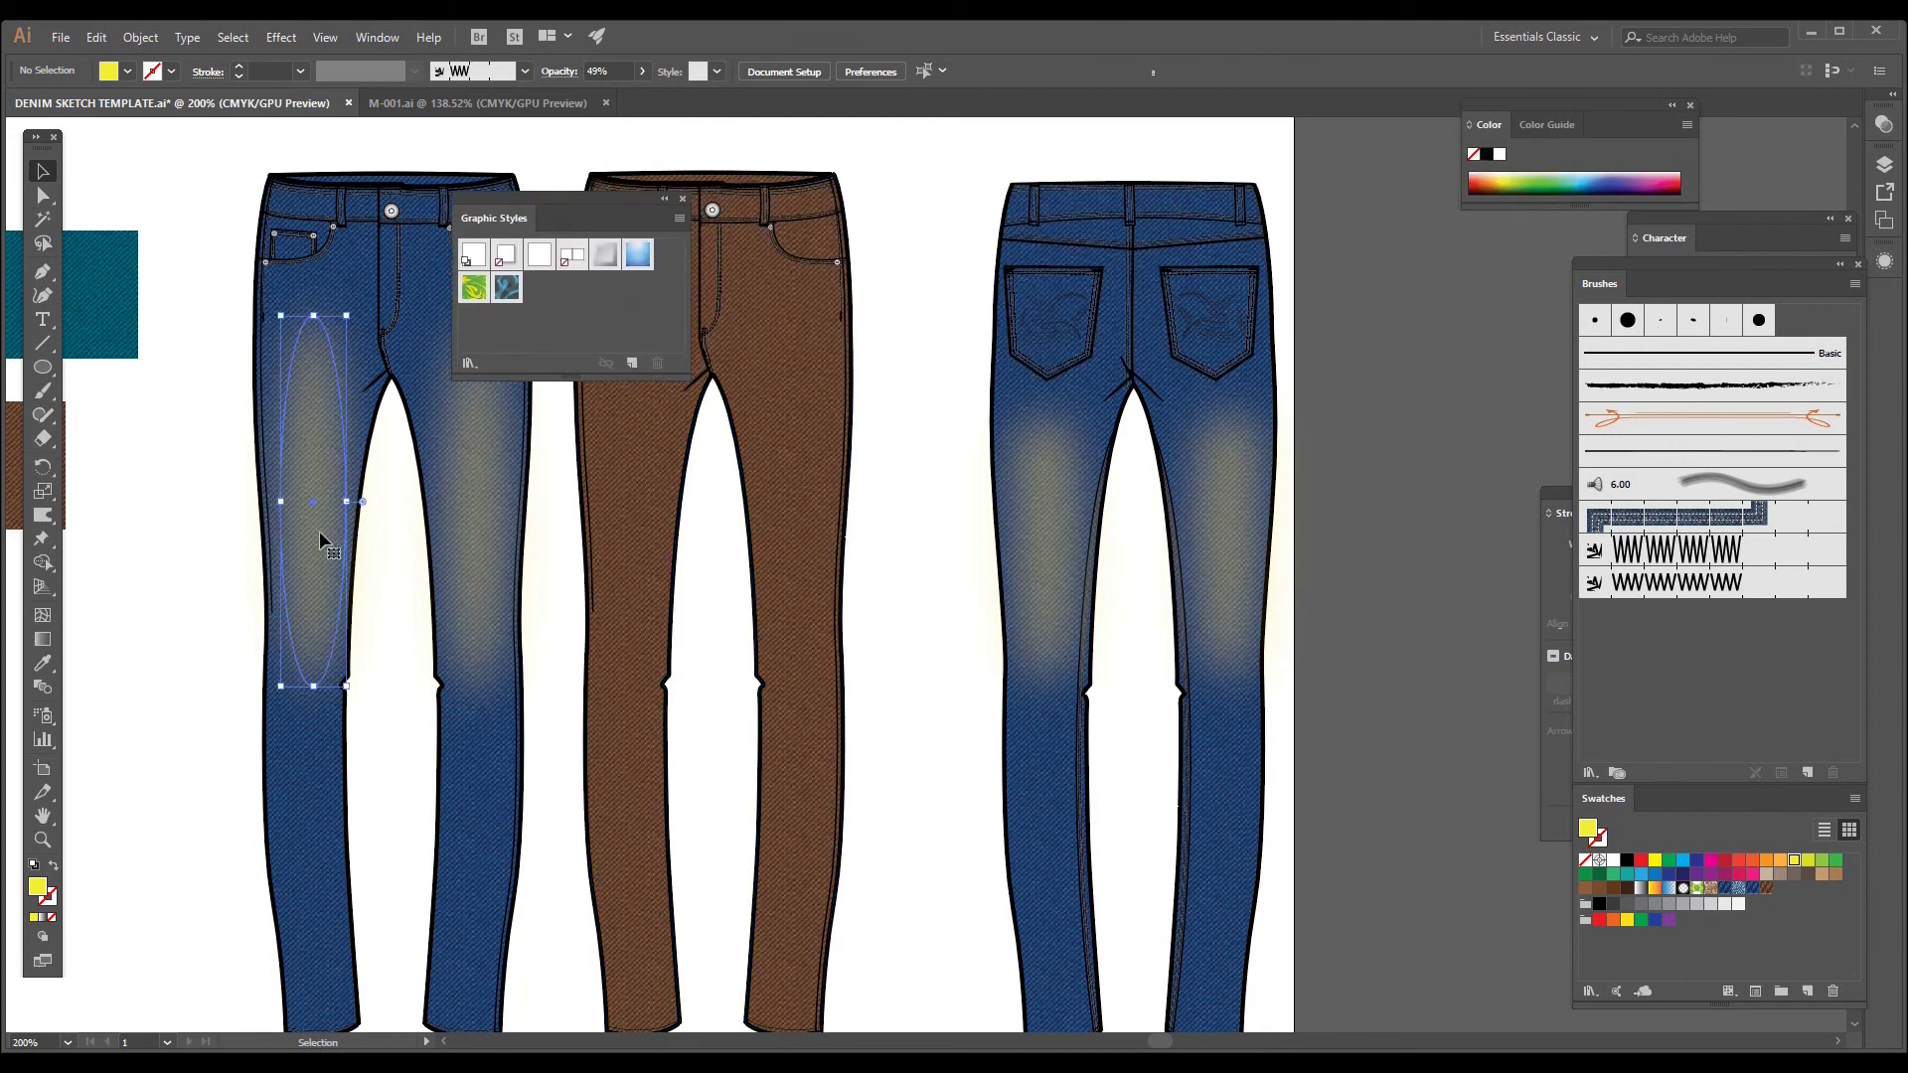
Step: Save the front wash as a new graphic style, then draw an ellipse on the brown pants' thigh
{"action": "left_click", "coordinate": [632, 367]}
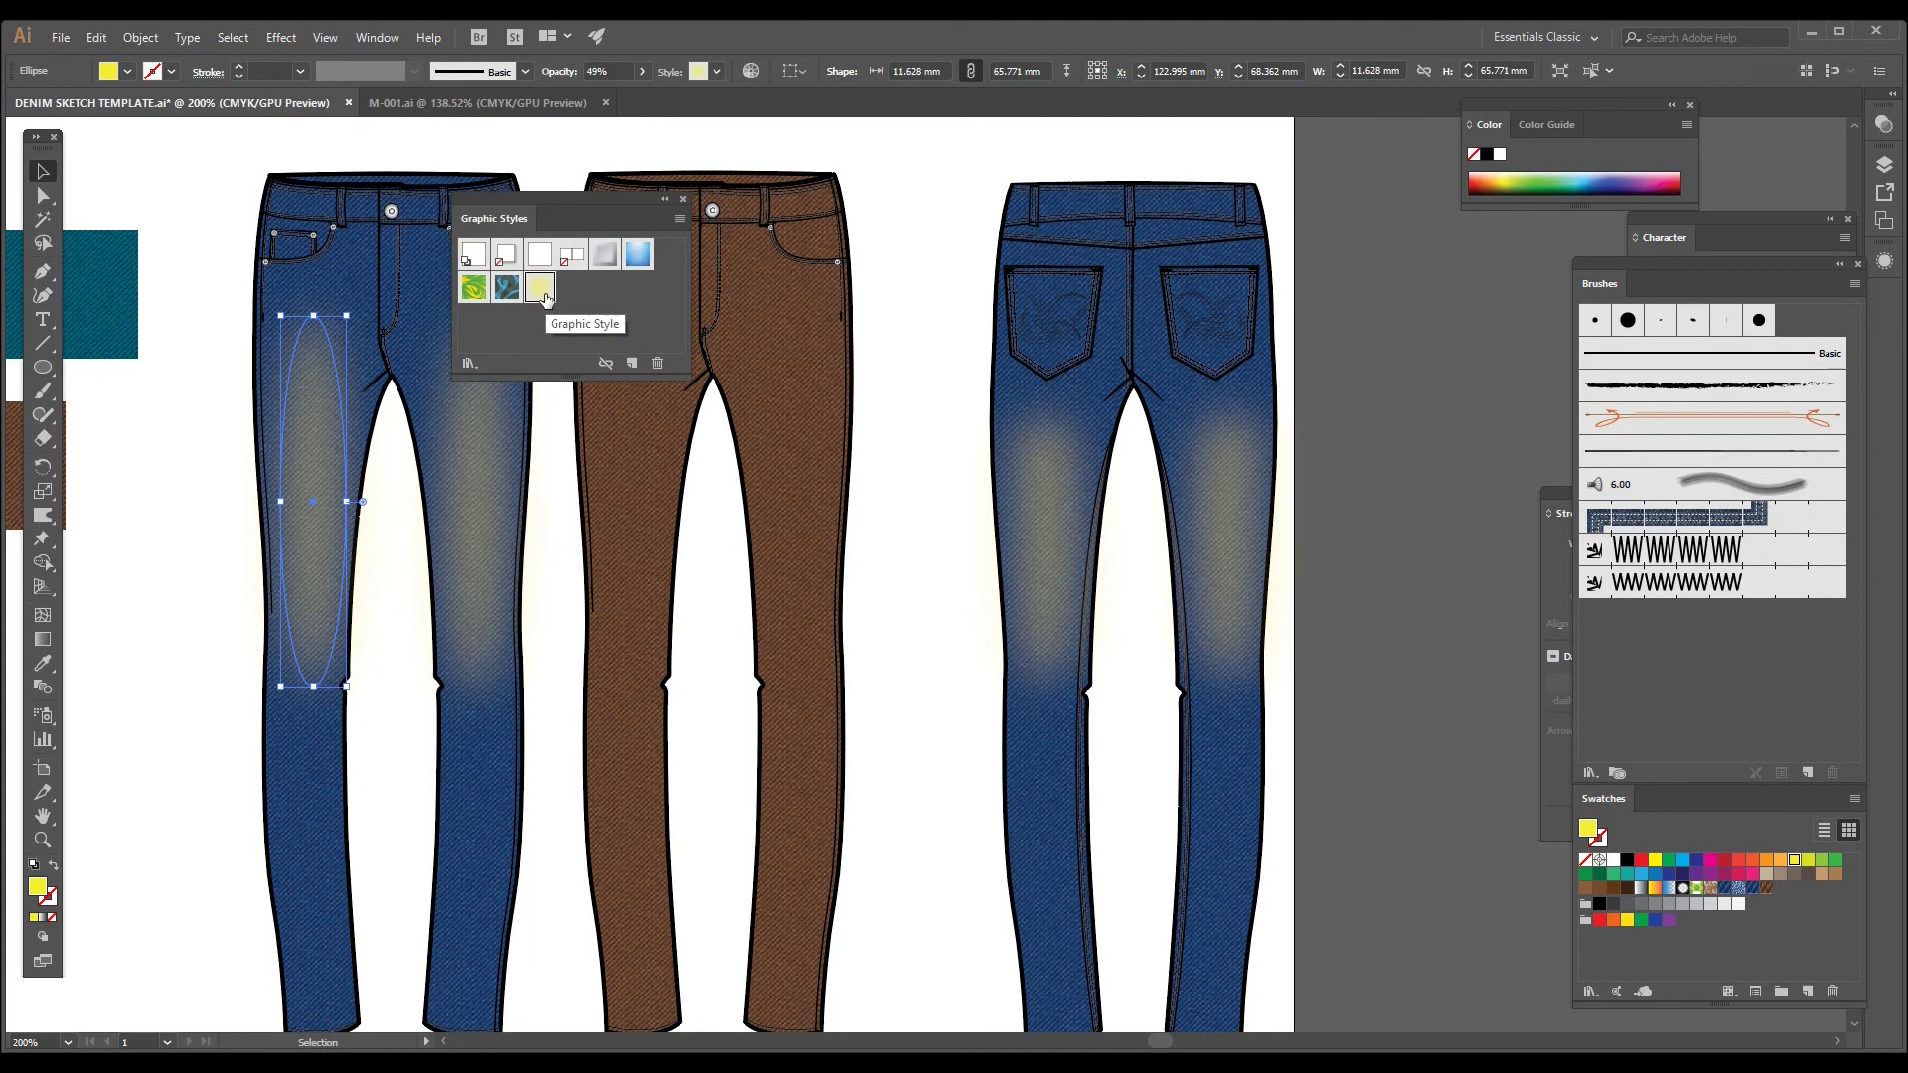
{"action": "left_click", "coordinate": [893, 343]}
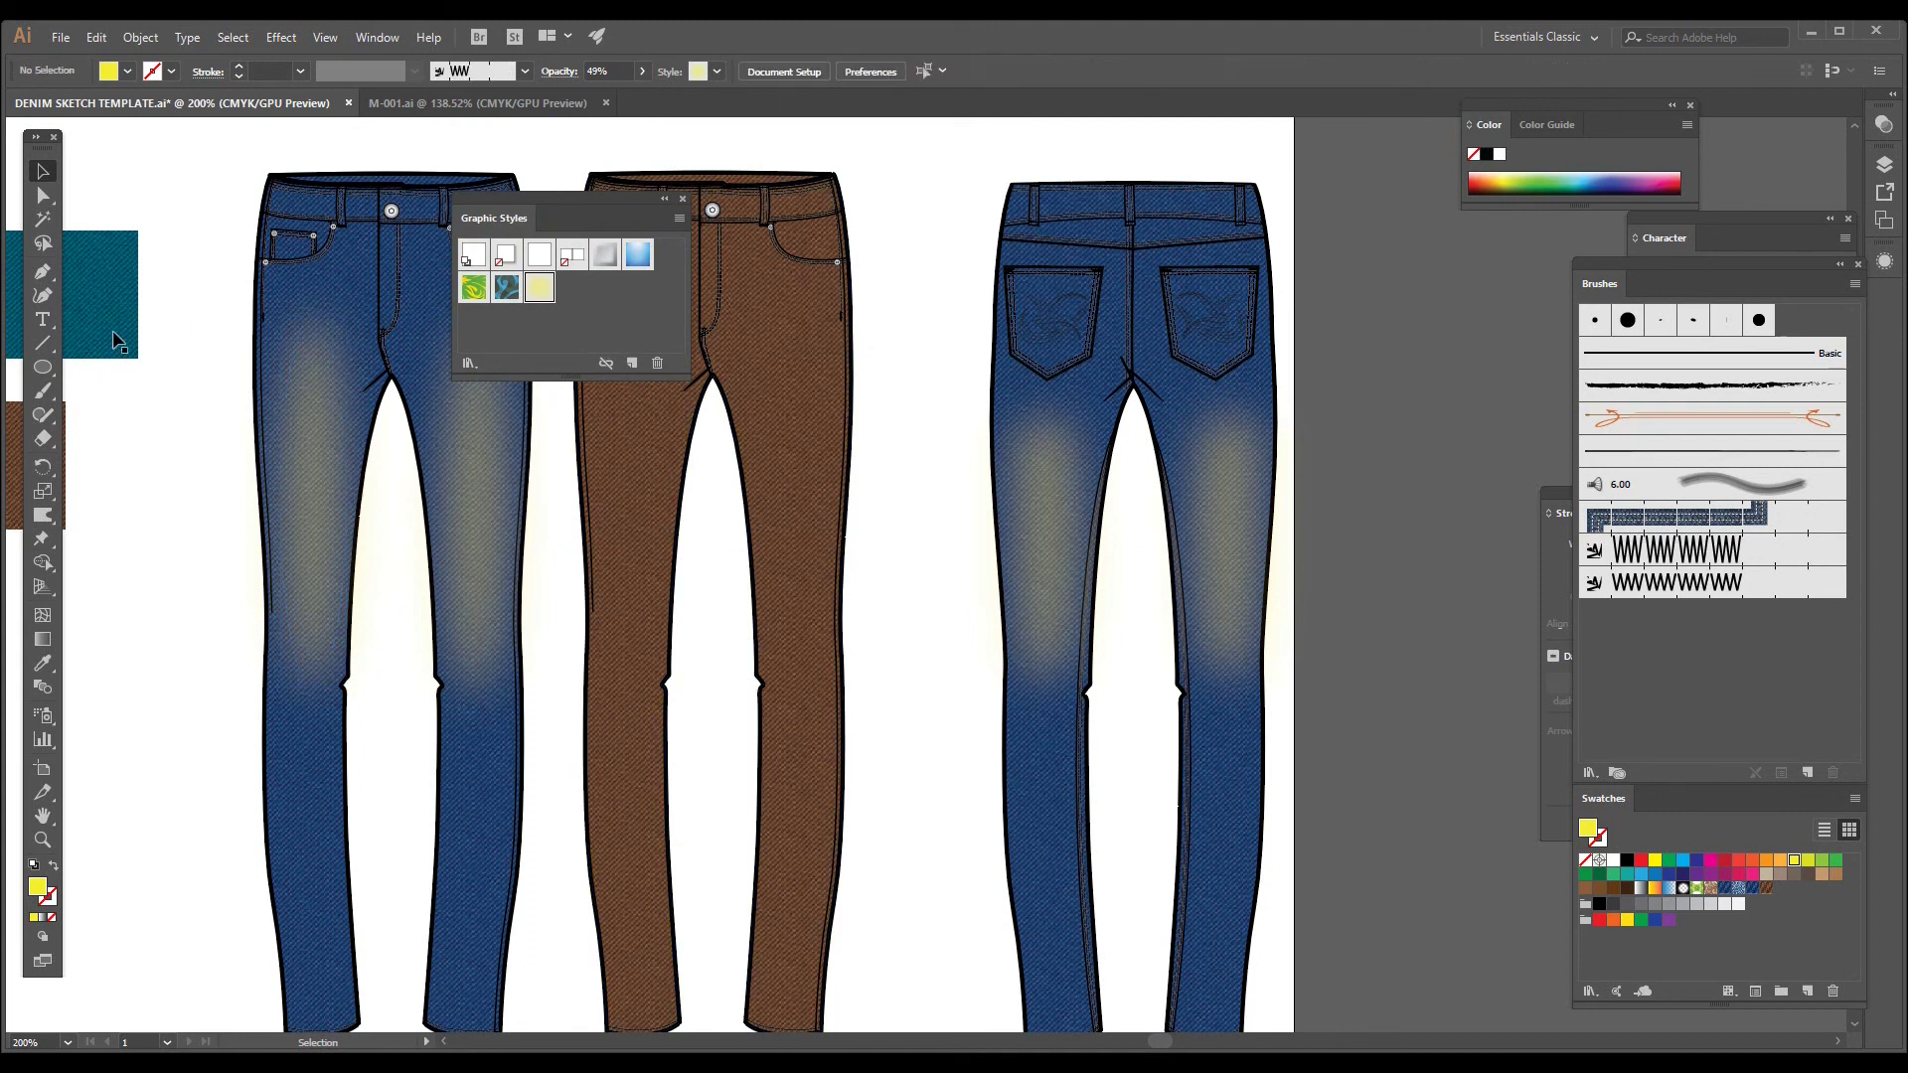
{"action": "key", "text": "l"}
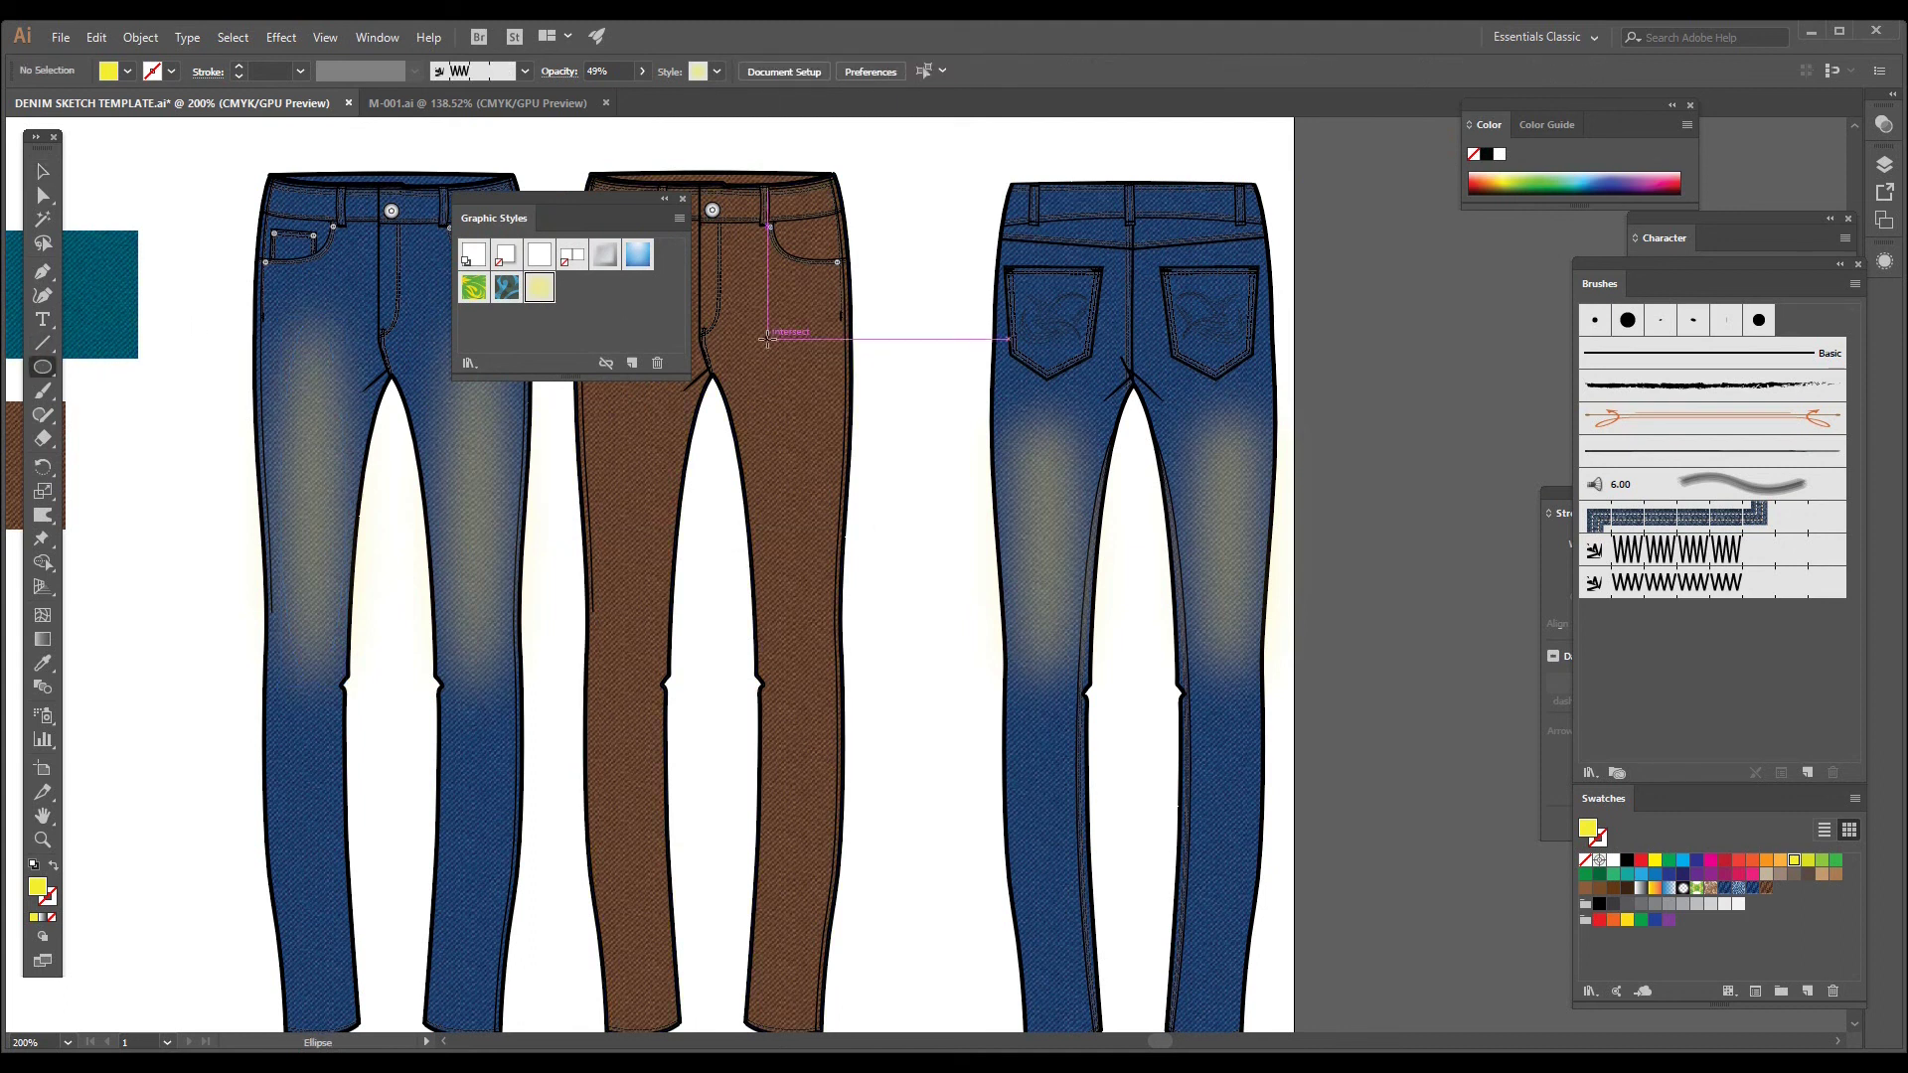
{"action": "mouse_move", "coordinate": [768, 339]}
{"action": "left_mouse_down"}
{"action": "mouse_move", "coordinate": [821, 449]}
{"action": "mouse_move", "coordinate": [821, 646]}
{"action": "left_mouse_up"}
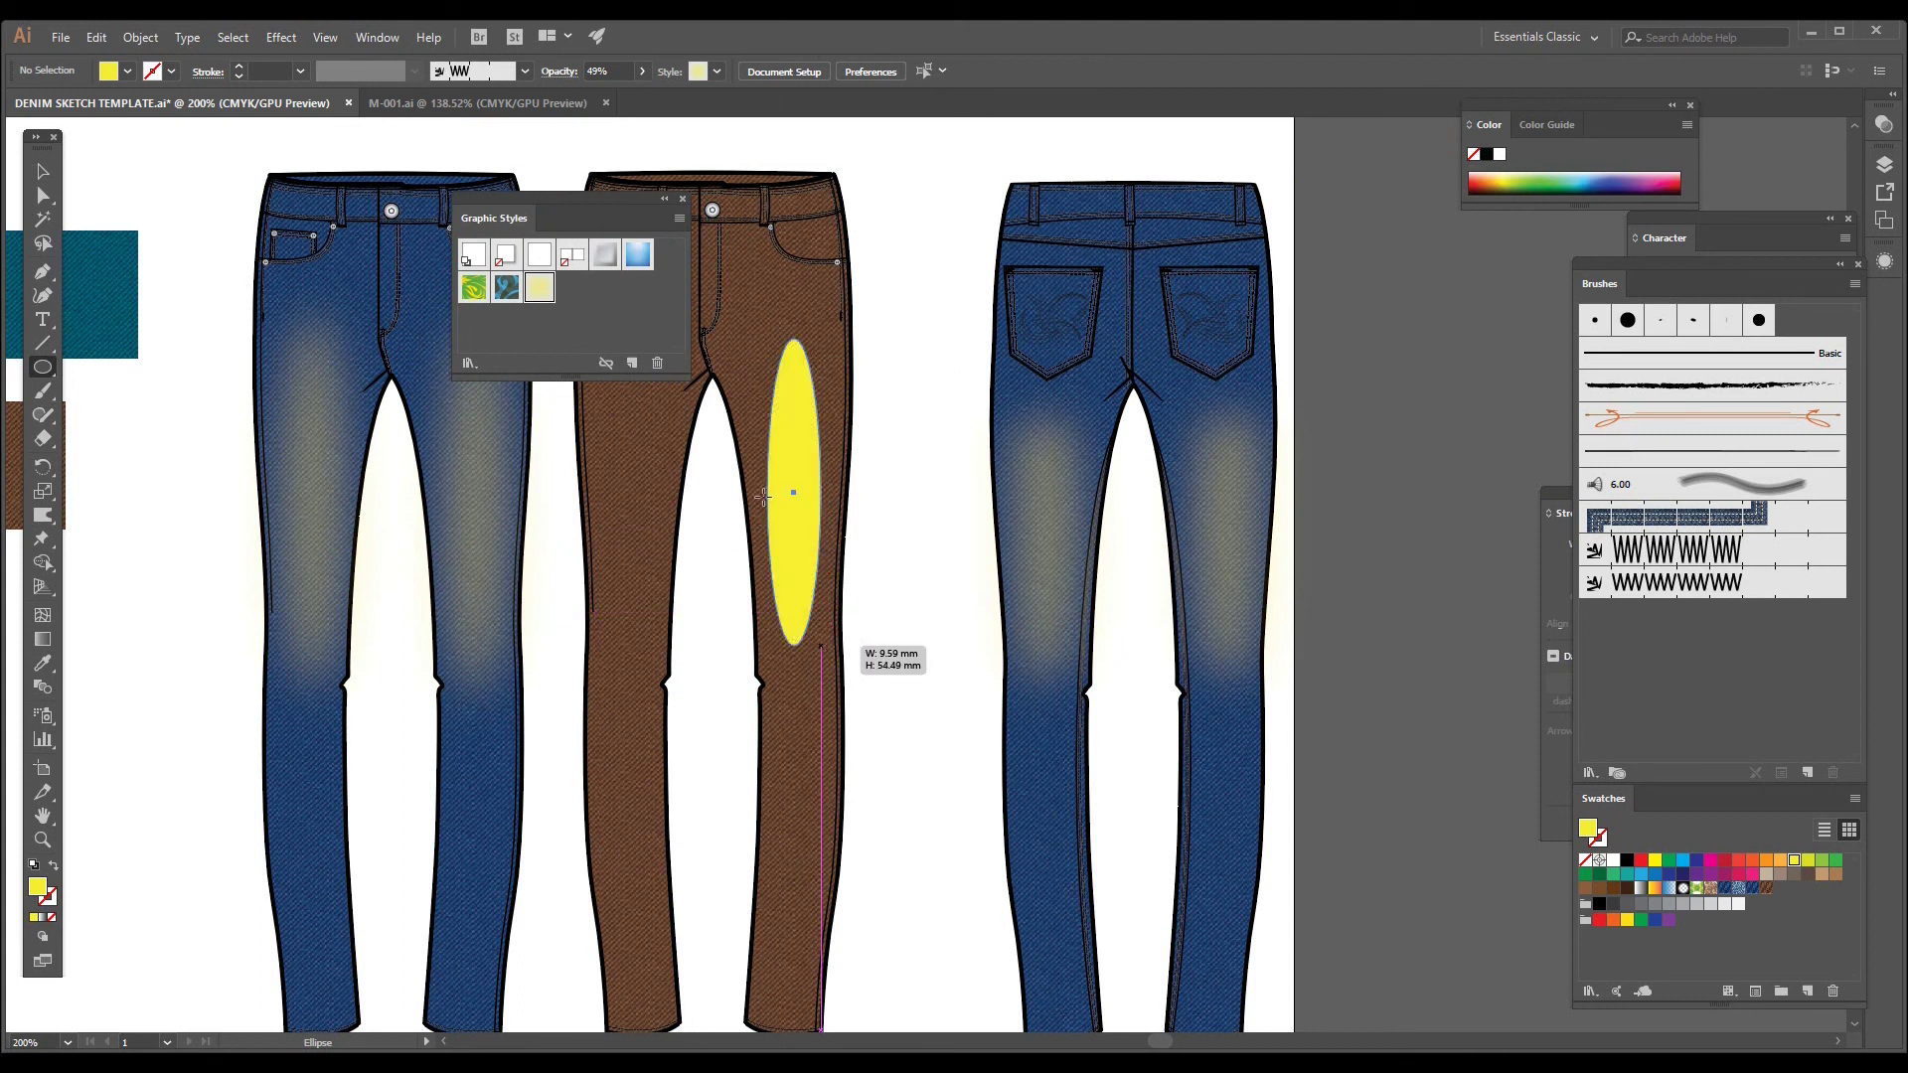
Step: Apply the new wash graphic style to the brown pants' ellipse
{"action": "left_click", "coordinate": [539, 287]}
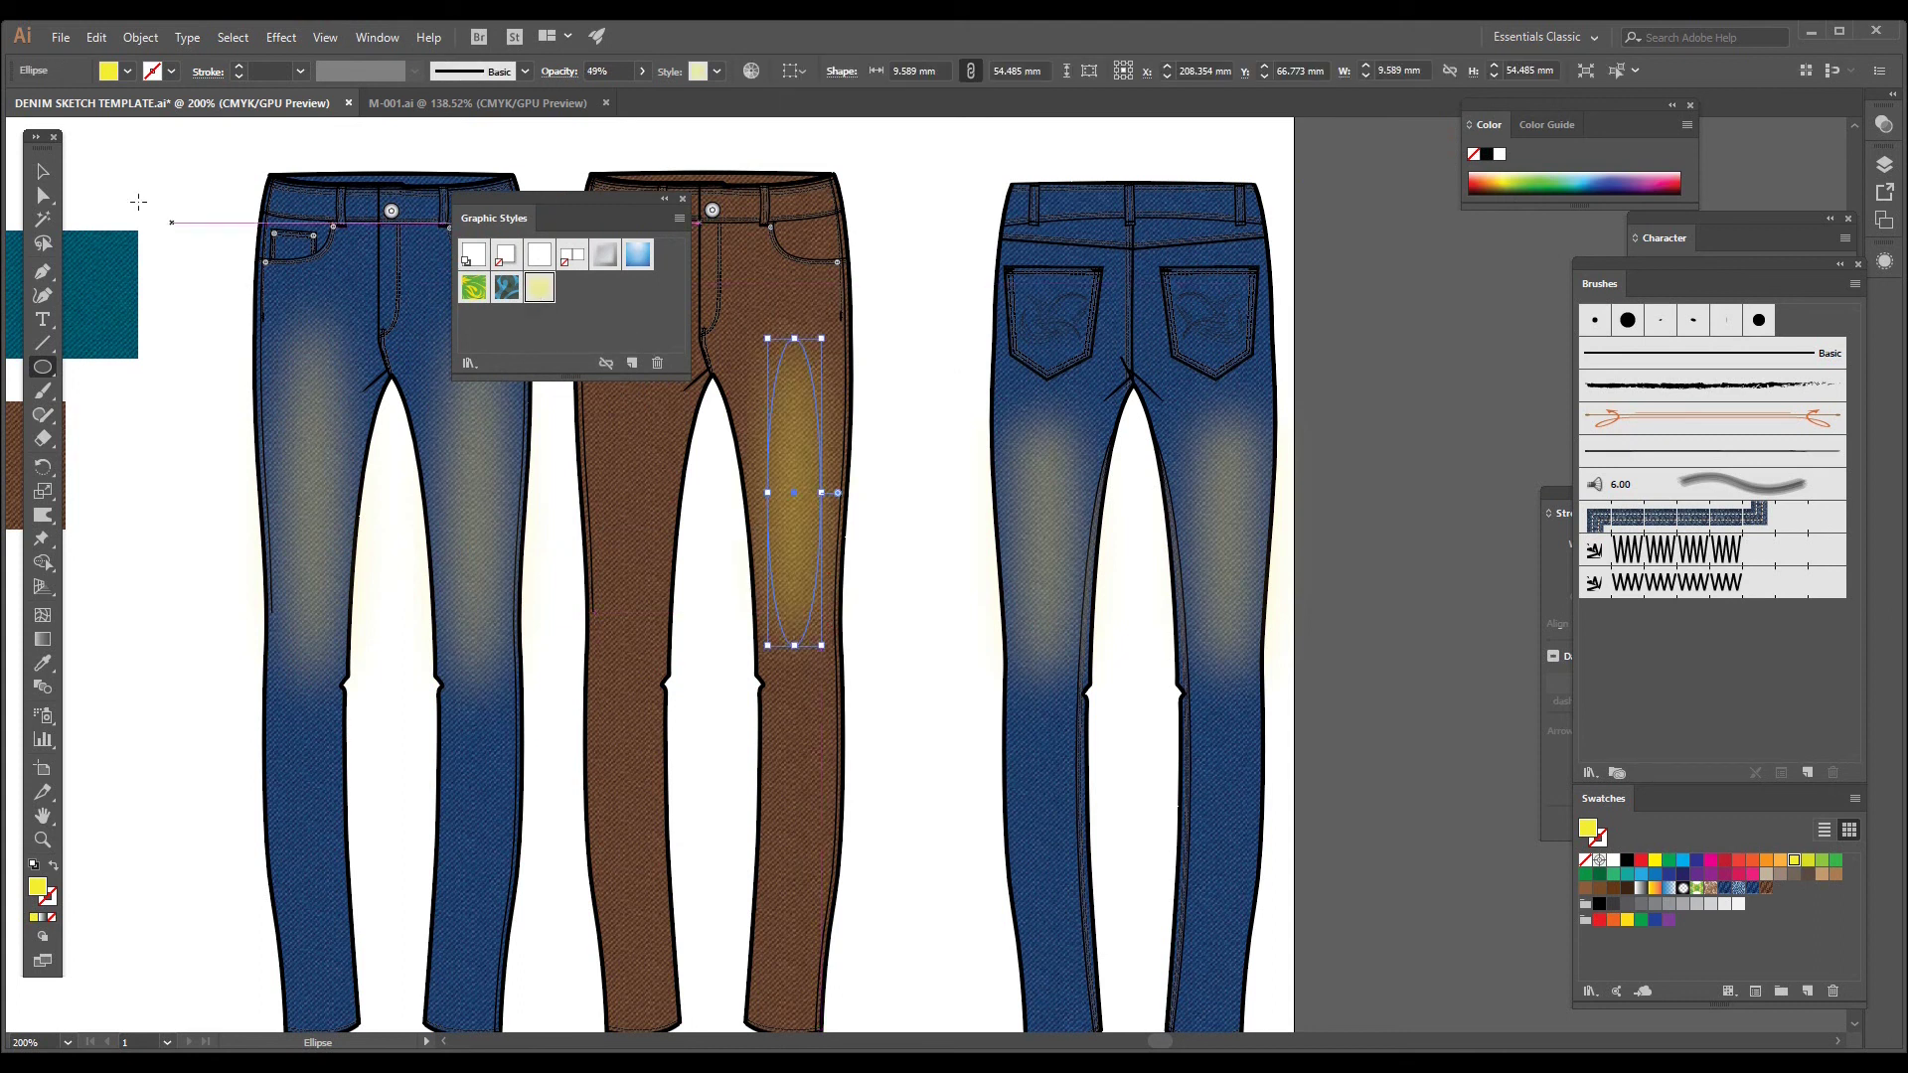
{"action": "key", "text": "v"}
{"action": "left_click", "coordinate": [179, 622]}
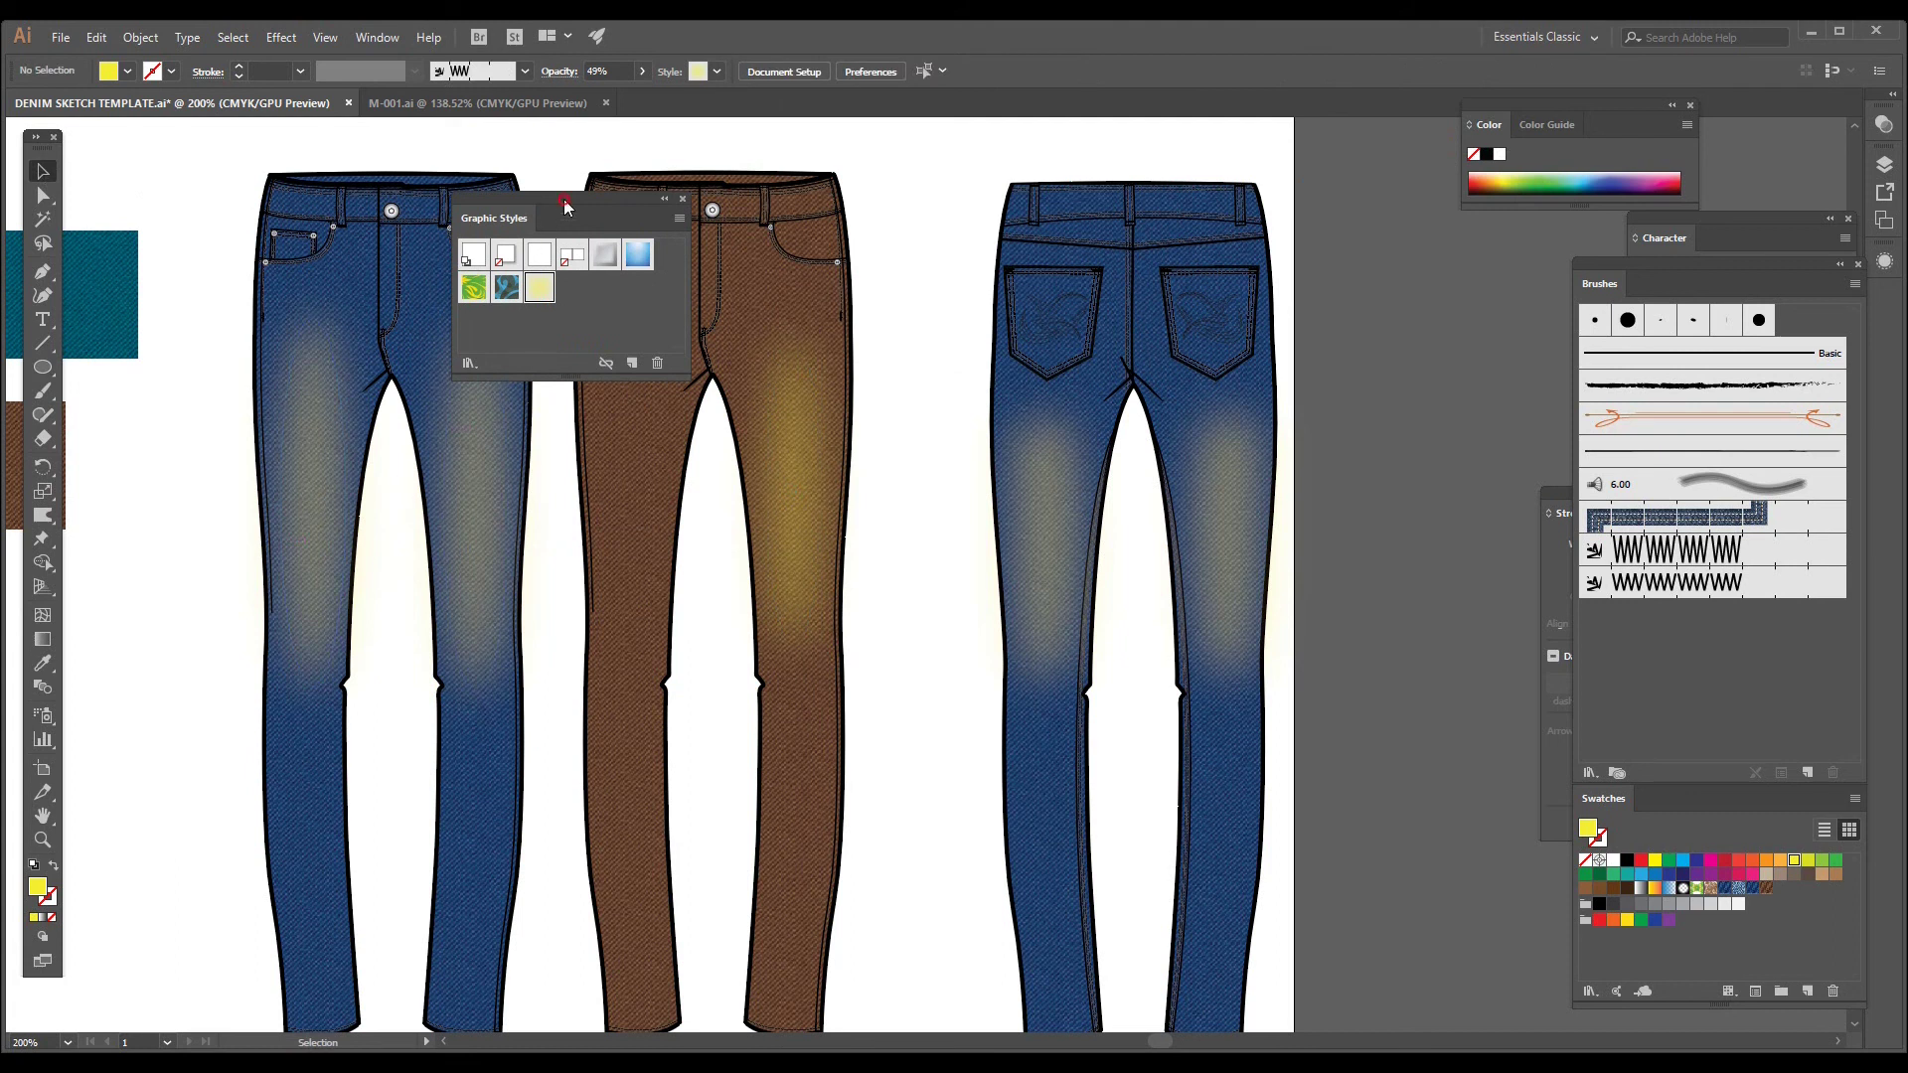
{"action": "left_click_drag", "start_coordinate": [564, 206], "coordinate": [1170, 213]}
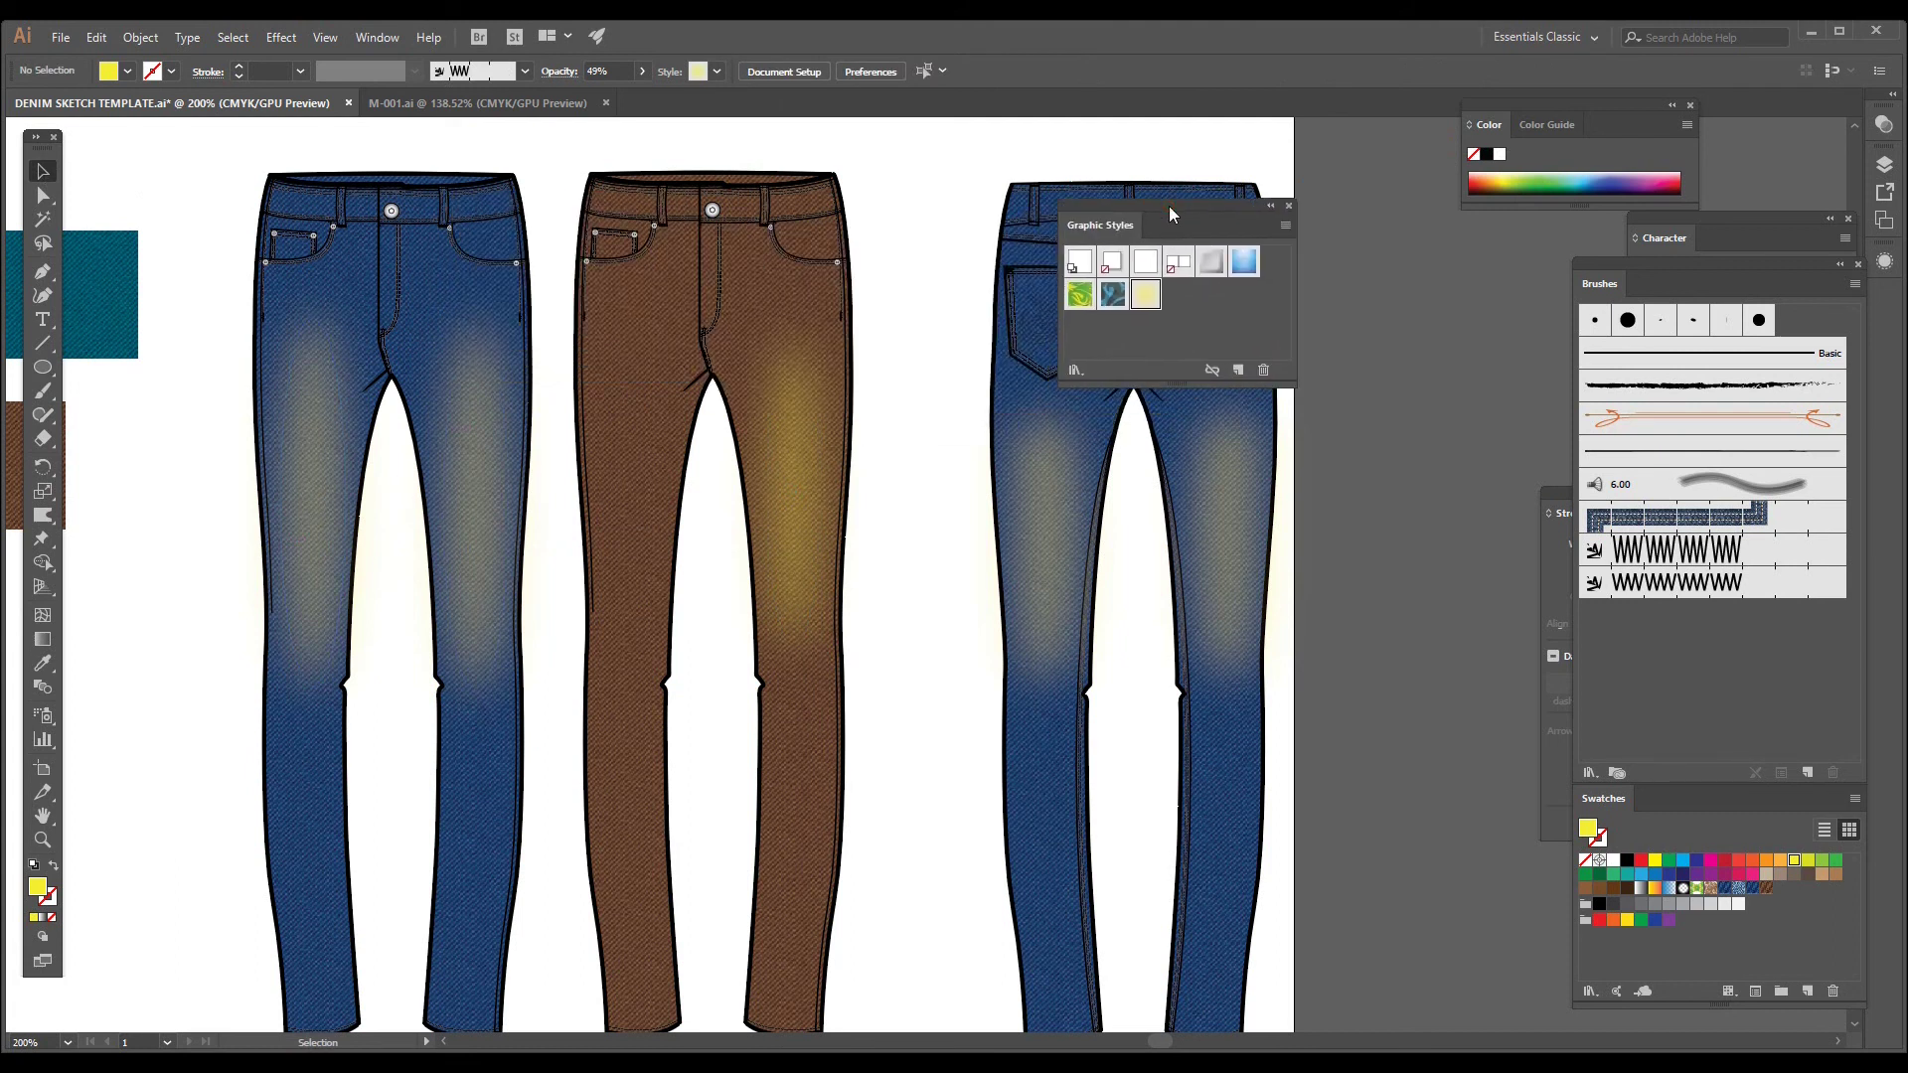